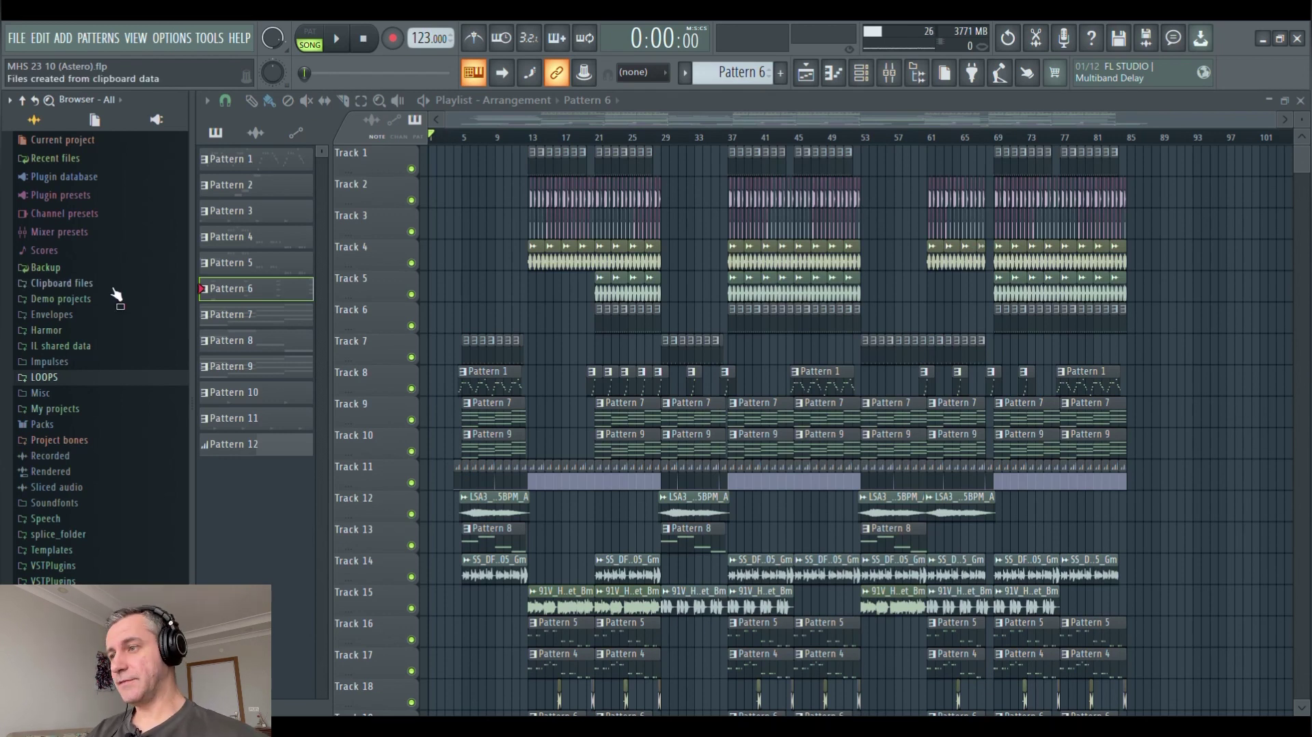
Set the playhead to the start of track 8's first Pattern 1 clip in bar 4 and play the song
{"action": "scroll", "coordinate": [456, 326], "scroll_direction": "up", "scroll_amount": 2}
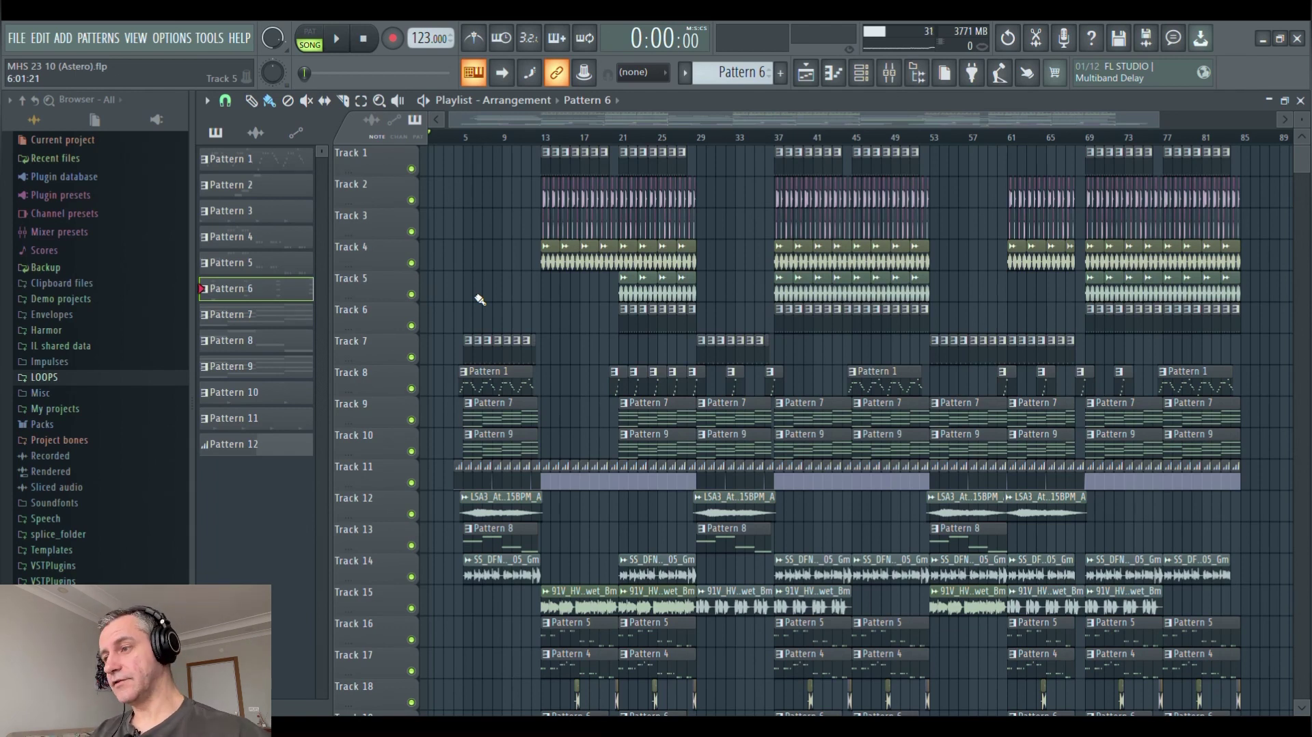
{"action": "left_click", "coordinate": [473, 137]}
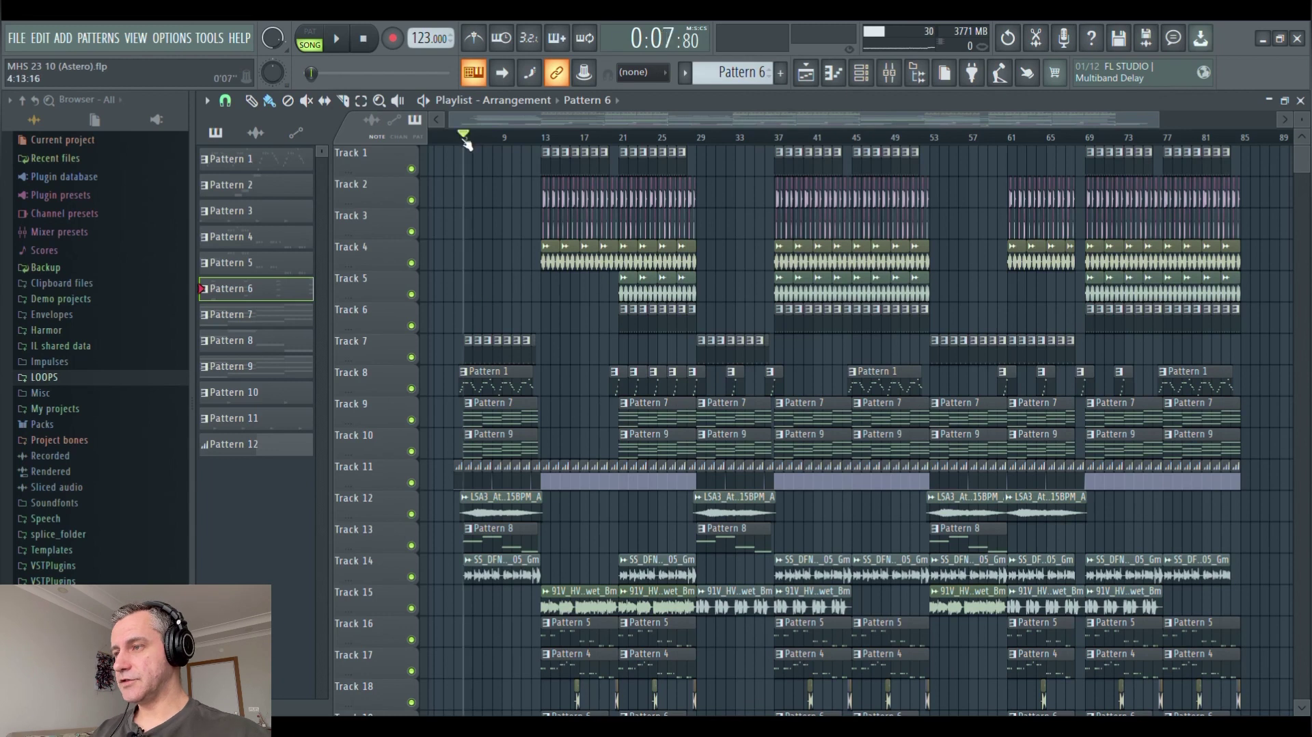
{"action": "scroll", "coordinate": [454, 176], "scroll_direction": "up", "scroll_amount": 5}
{"action": "left_click", "coordinate": [517, 138]}
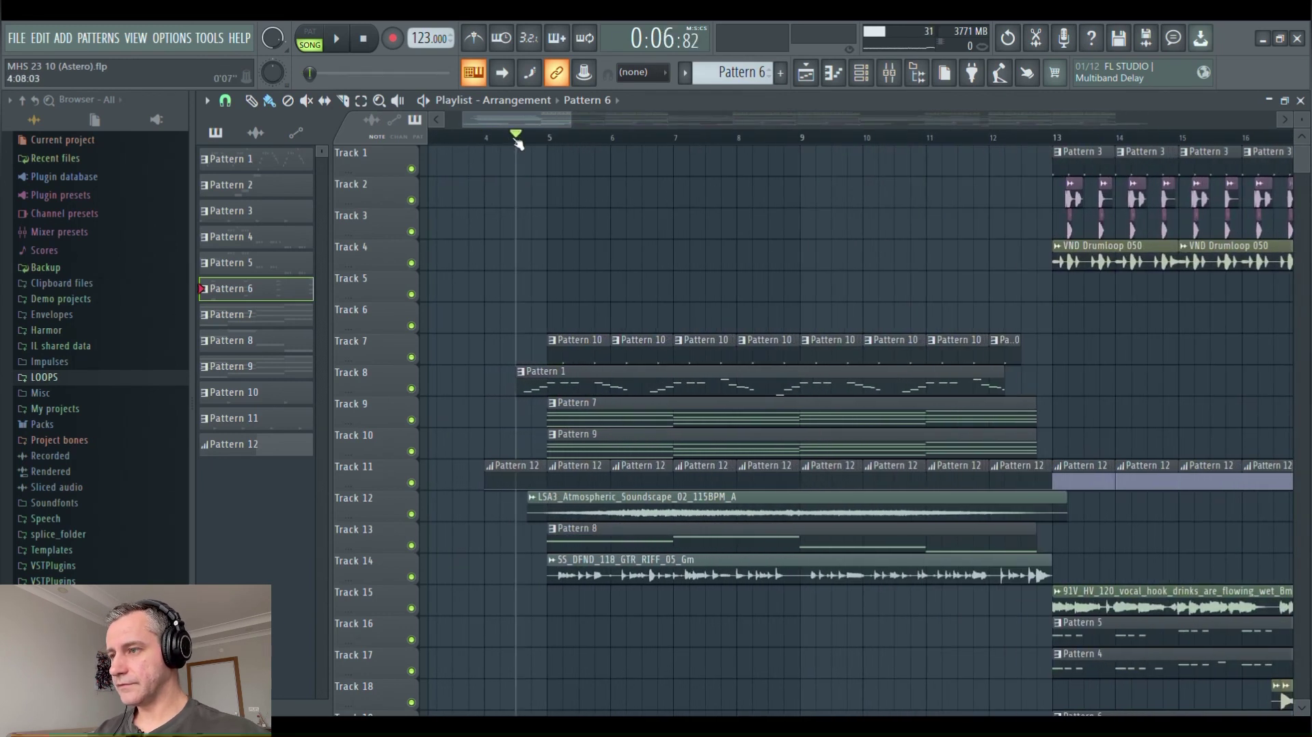
{"action": "scroll", "coordinate": [470, 281], "scroll_direction": "down", "scroll_amount": 5}
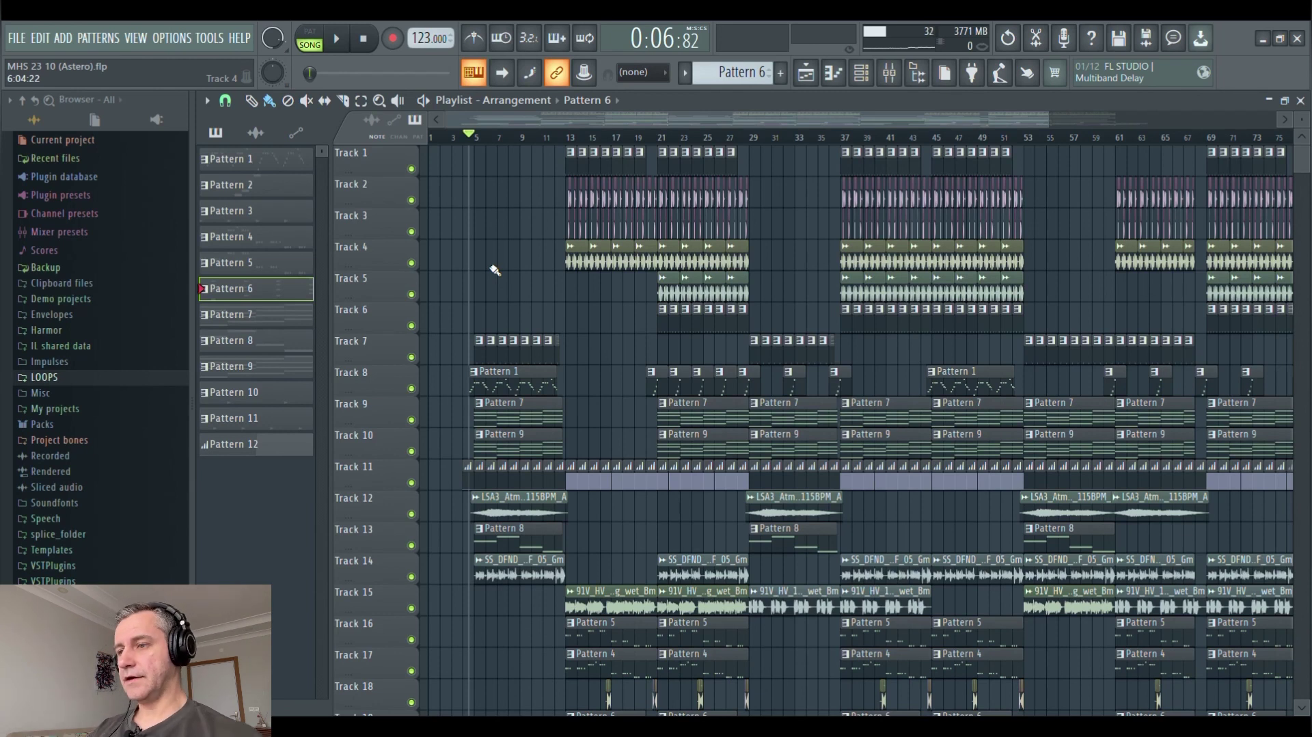
{"action": "scroll", "coordinate": [464, 286], "scroll_direction": "down", "scroll_amount": 2}
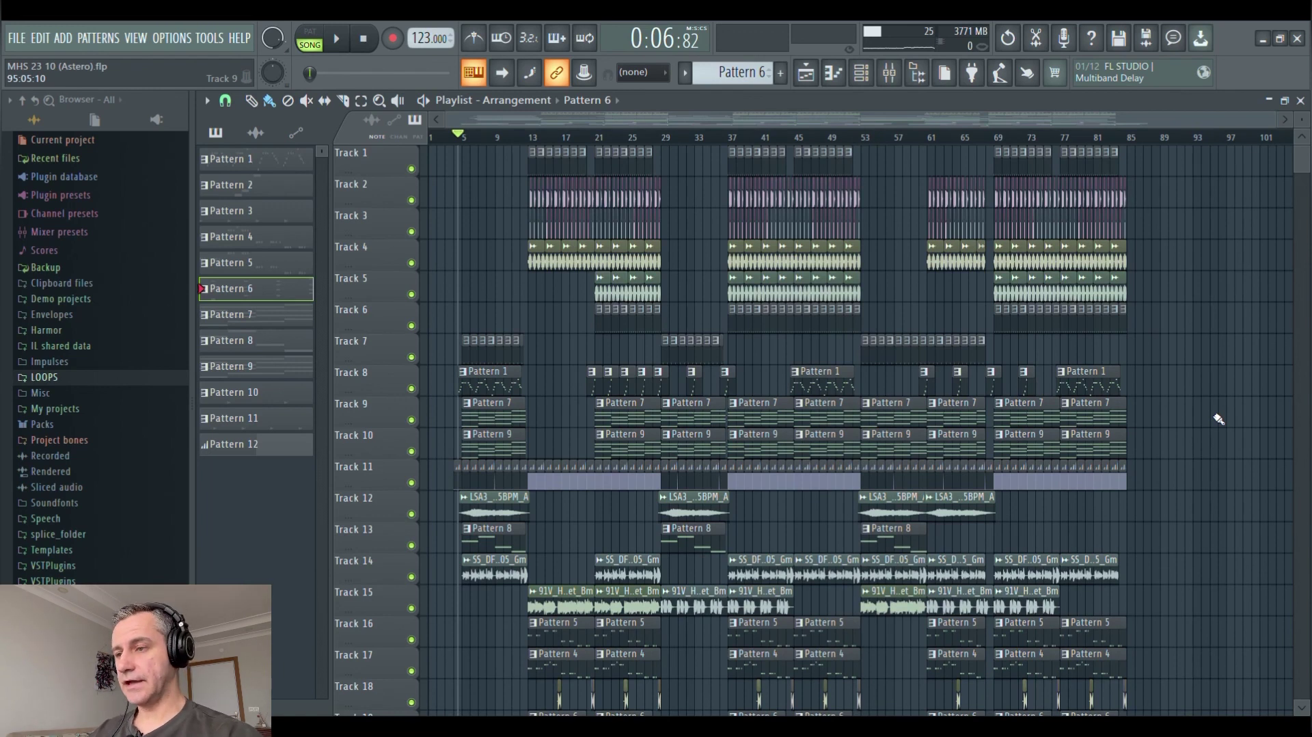
{"action": "key", "text": "space"}
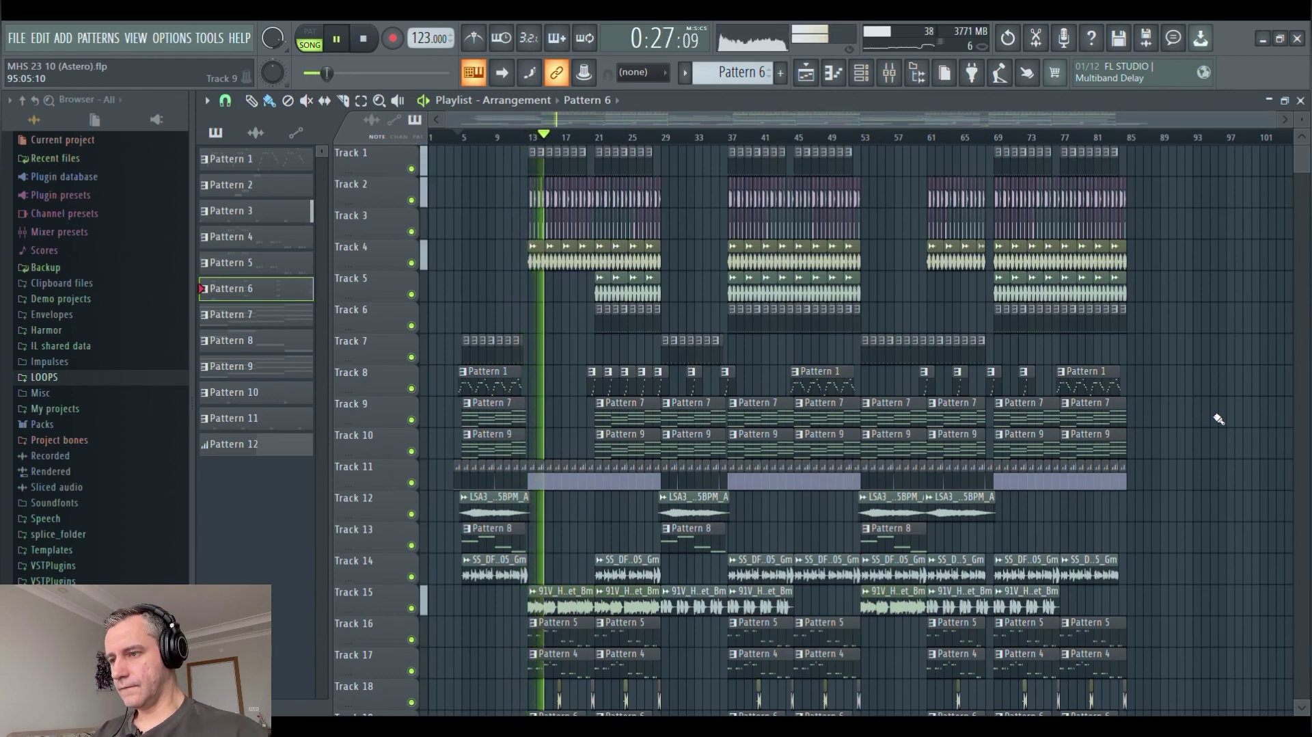
Open the sampler settings of the vocal hook clip on track 15 and close them again
{"action": "left_click", "coordinate": [658, 609]}
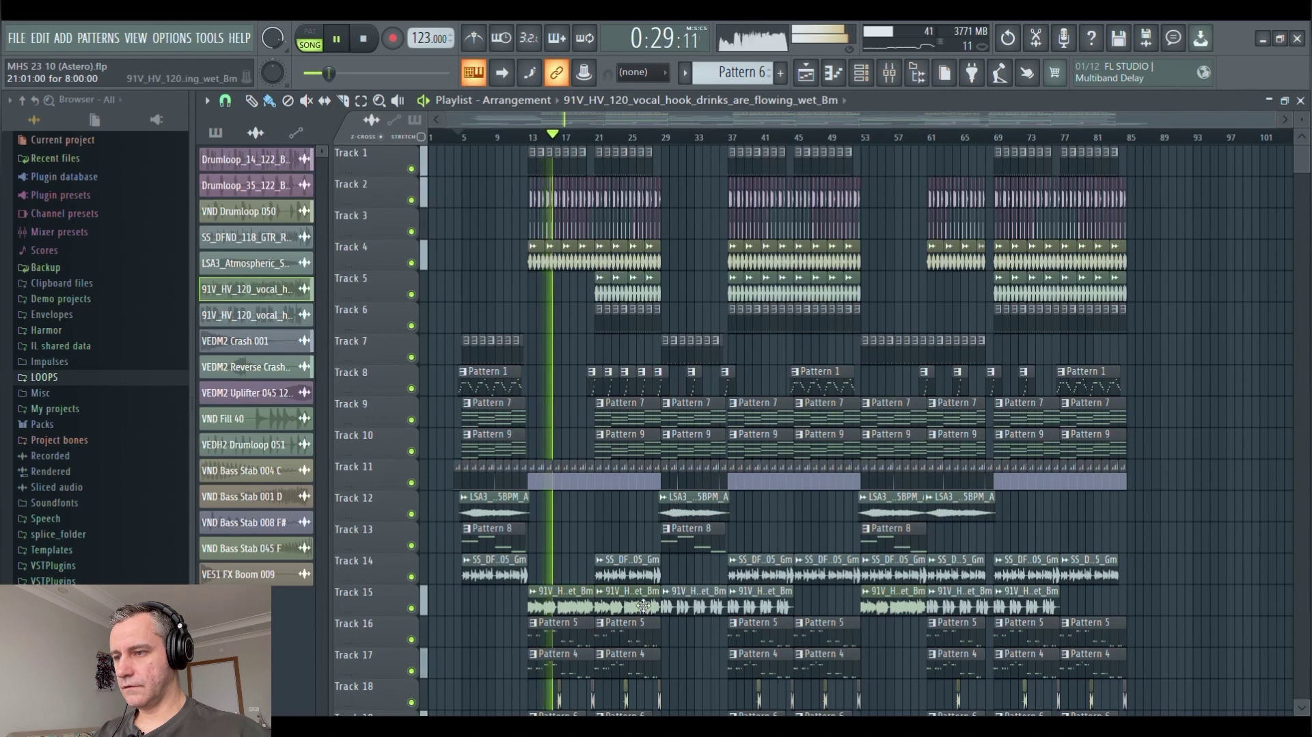
{"action": "double_click", "coordinate": [657, 610]}
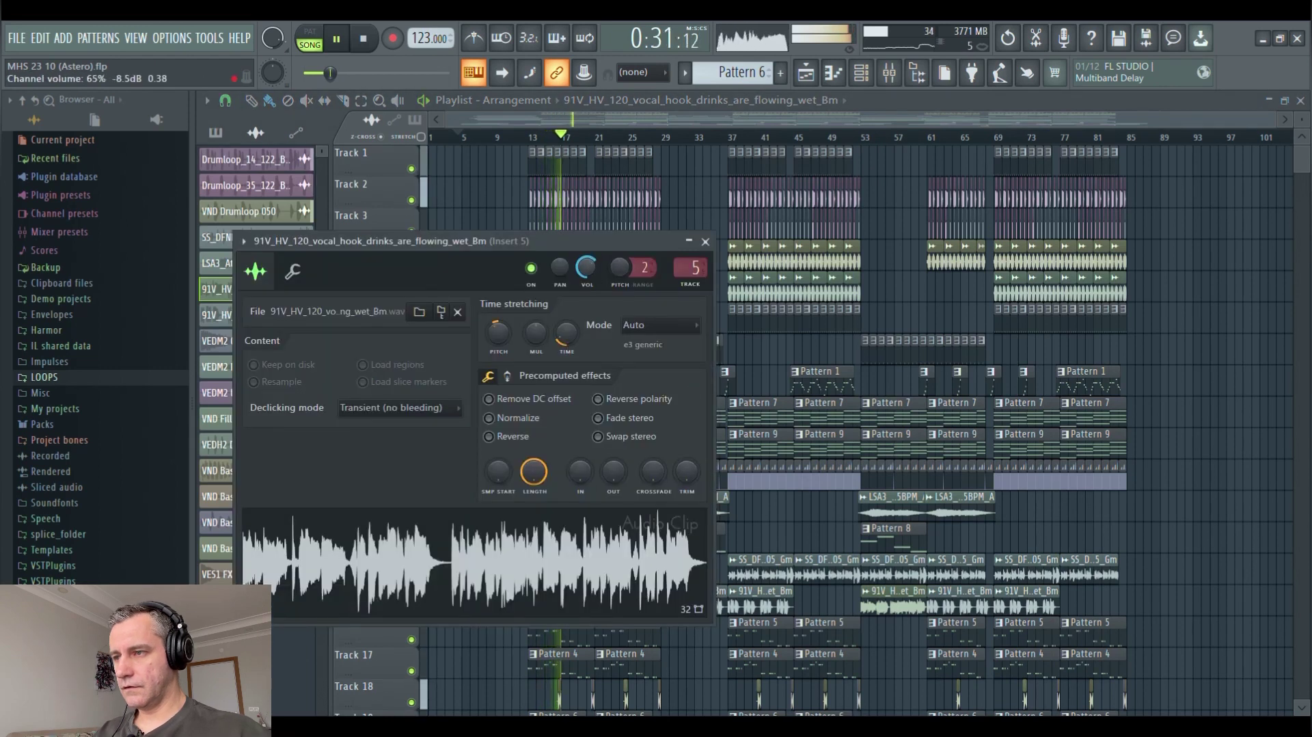
{"action": "left_click", "coordinate": [705, 242]}
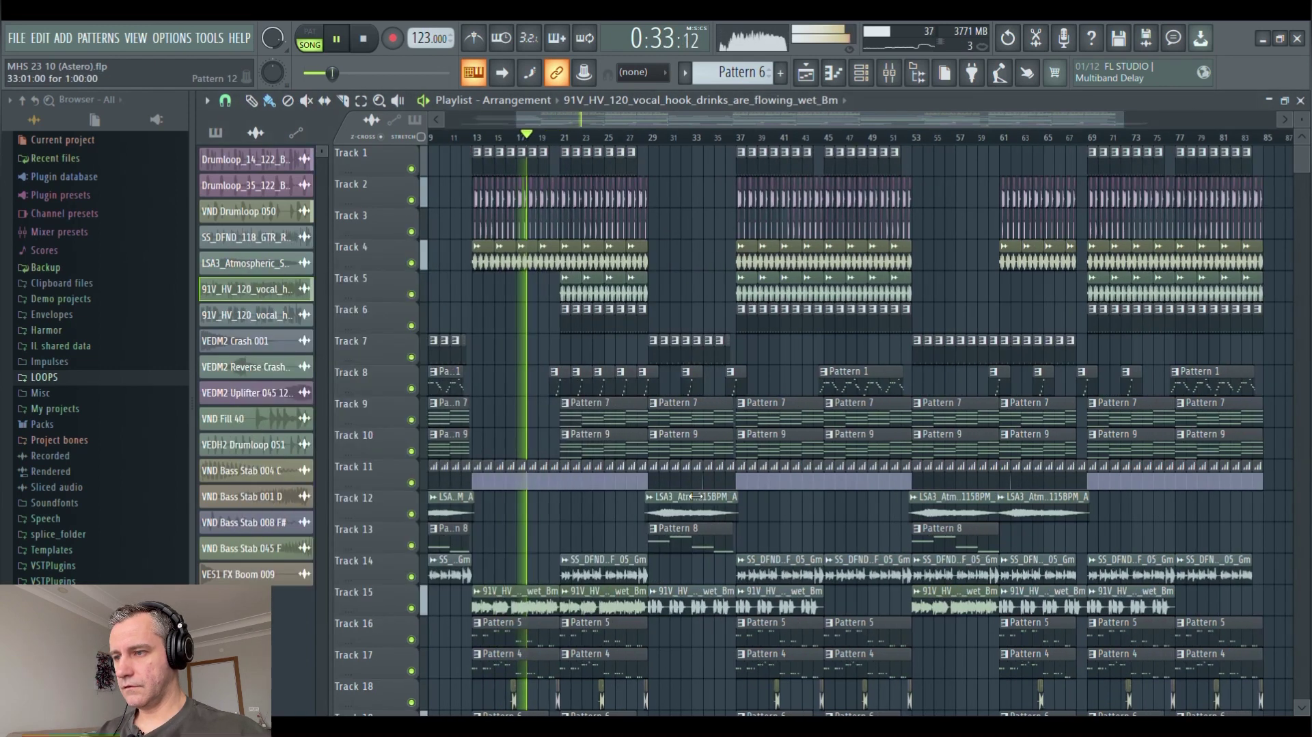
Examine the arrangement from track 1 down to track 24 while the song plays
{"action": "scroll", "coordinate": [517, 540], "scroll_direction": "up", "scroll_amount": 2}
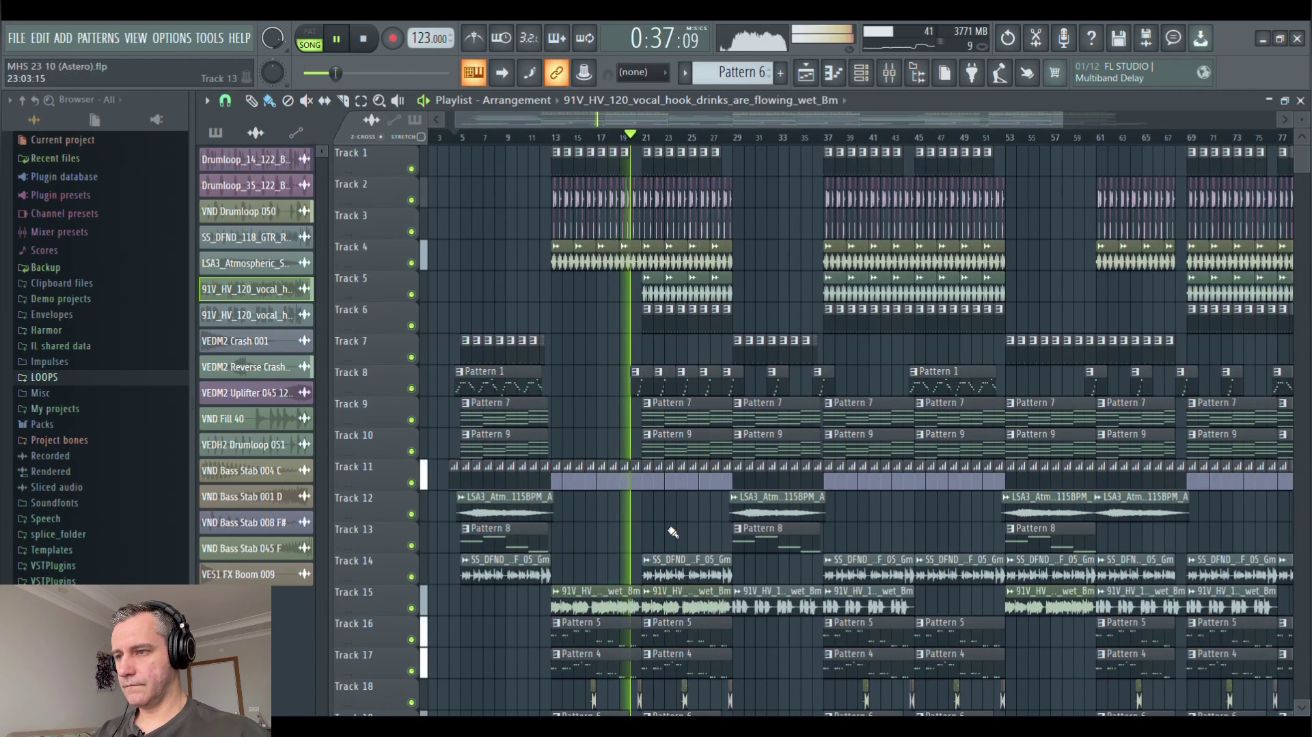
{"action": "scroll", "coordinate": [656, 533], "scroll_direction": "right", "scroll_amount": 1}
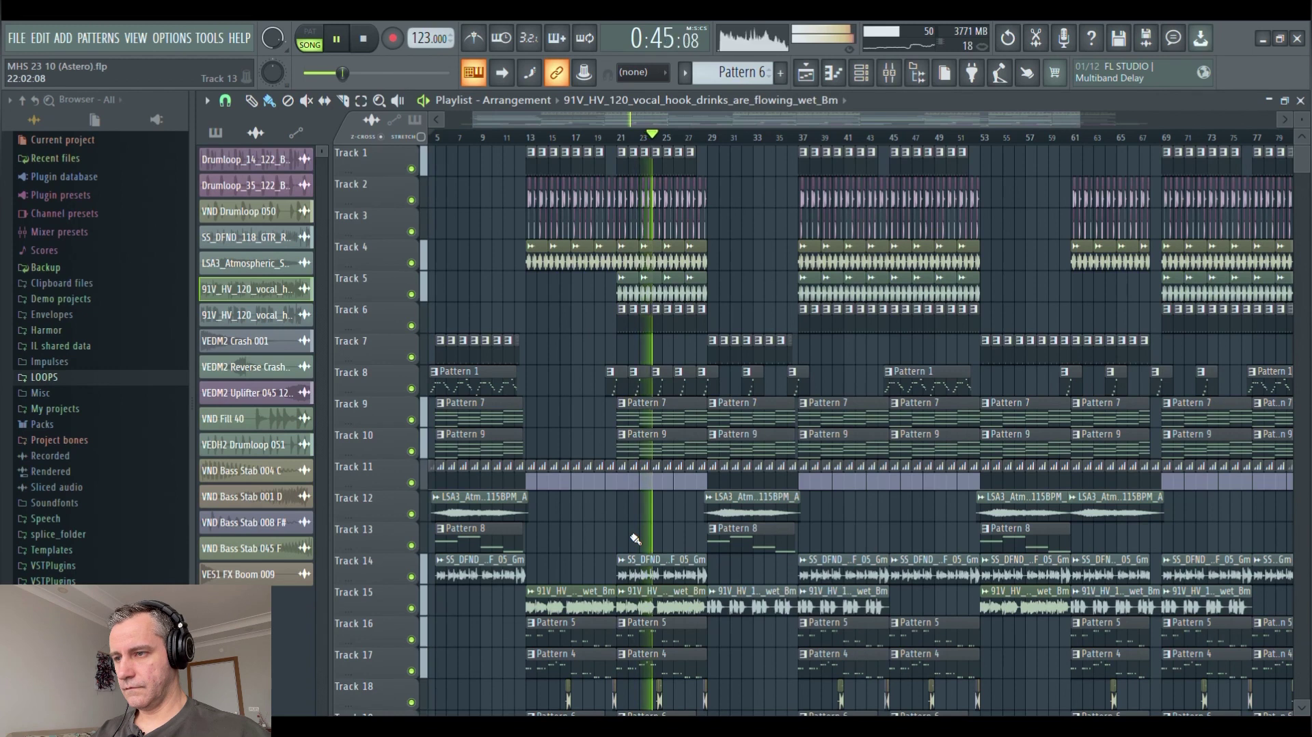
{"action": "scroll", "coordinate": [635, 538], "scroll_direction": "down", "scroll_amount": 2}
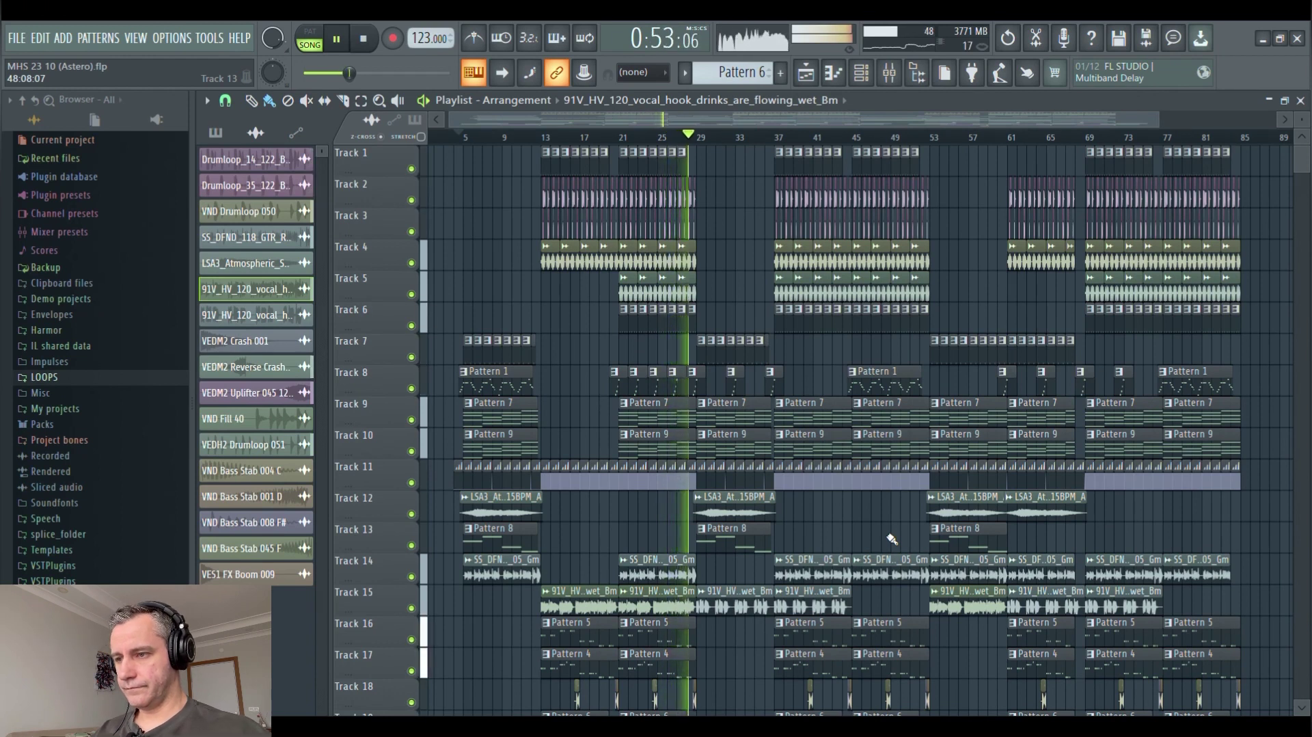
{"action": "scroll", "coordinate": [892, 539], "scroll_direction": "down", "scroll_amount": 4}
{"action": "scroll", "coordinate": [892, 539], "scroll_direction": "down", "scroll_amount": 3}
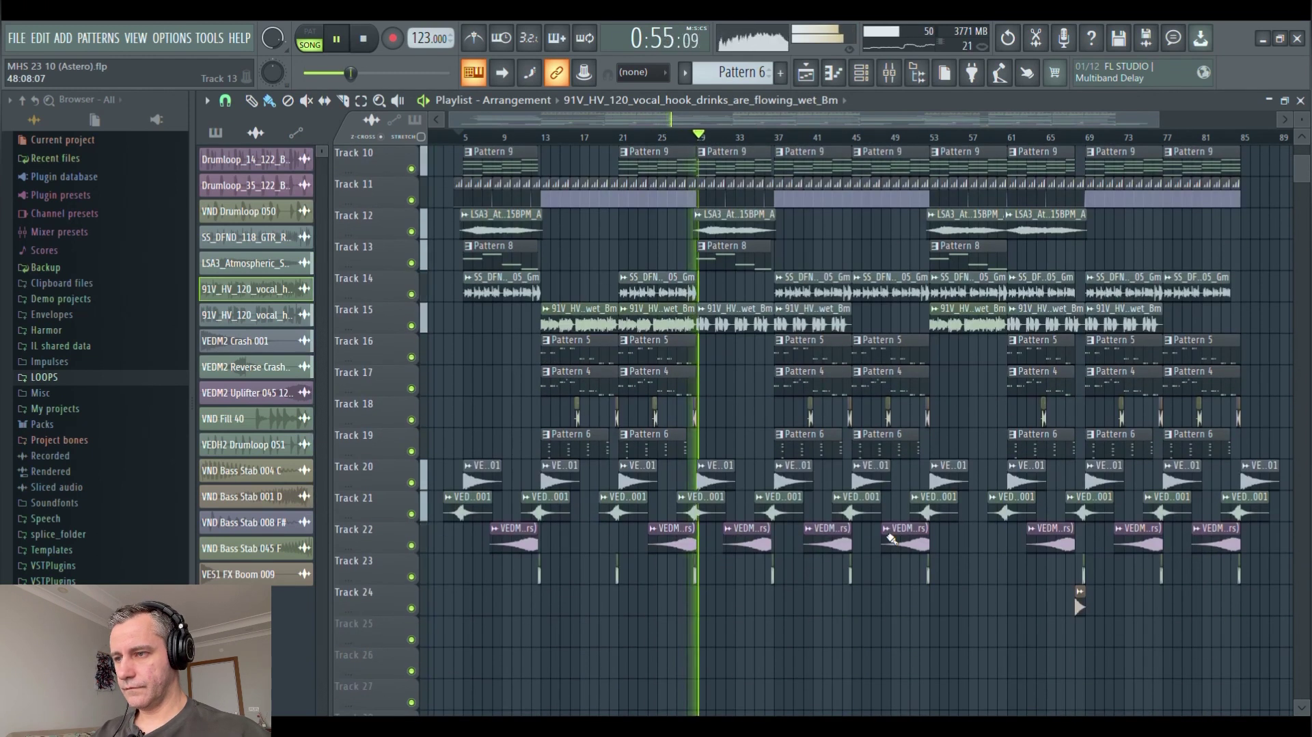
{"action": "scroll", "coordinate": [892, 539], "scroll_direction": "up", "scroll_amount": 6}
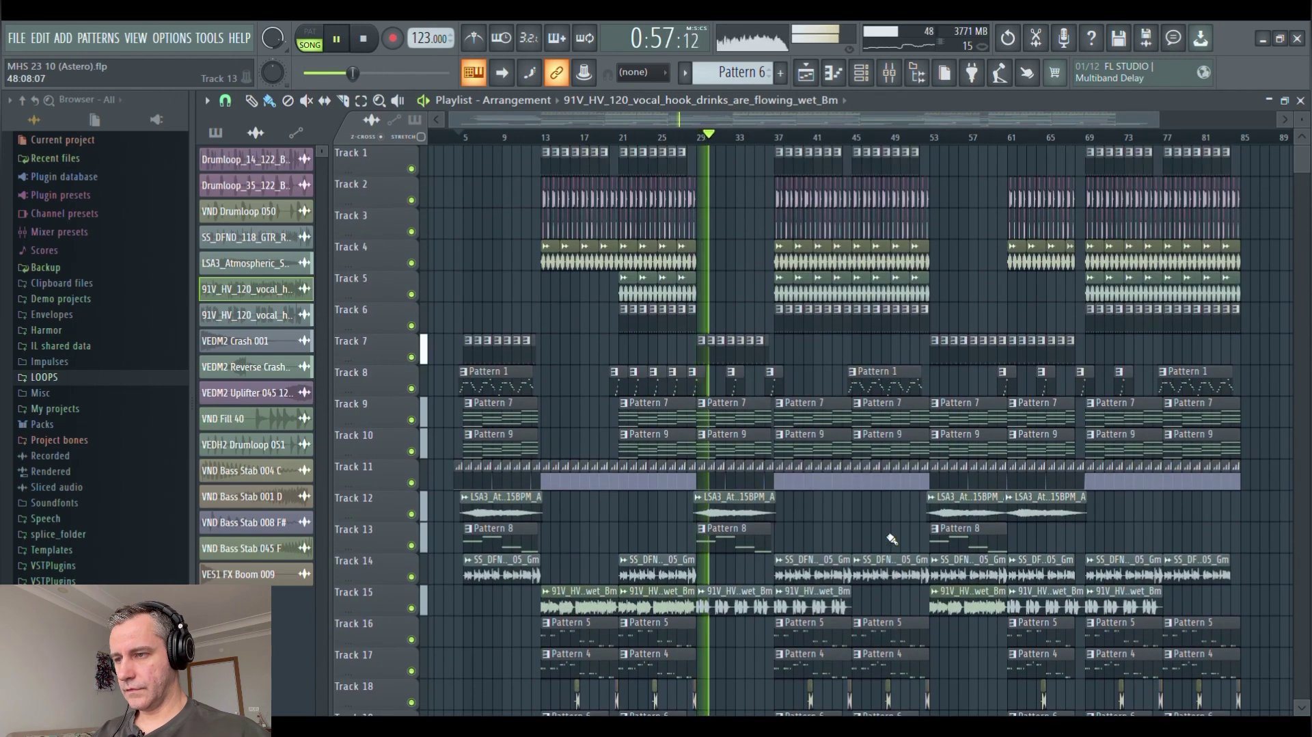
{"action": "scroll", "coordinate": [893, 535], "scroll_direction": "up", "scroll_amount": 2}
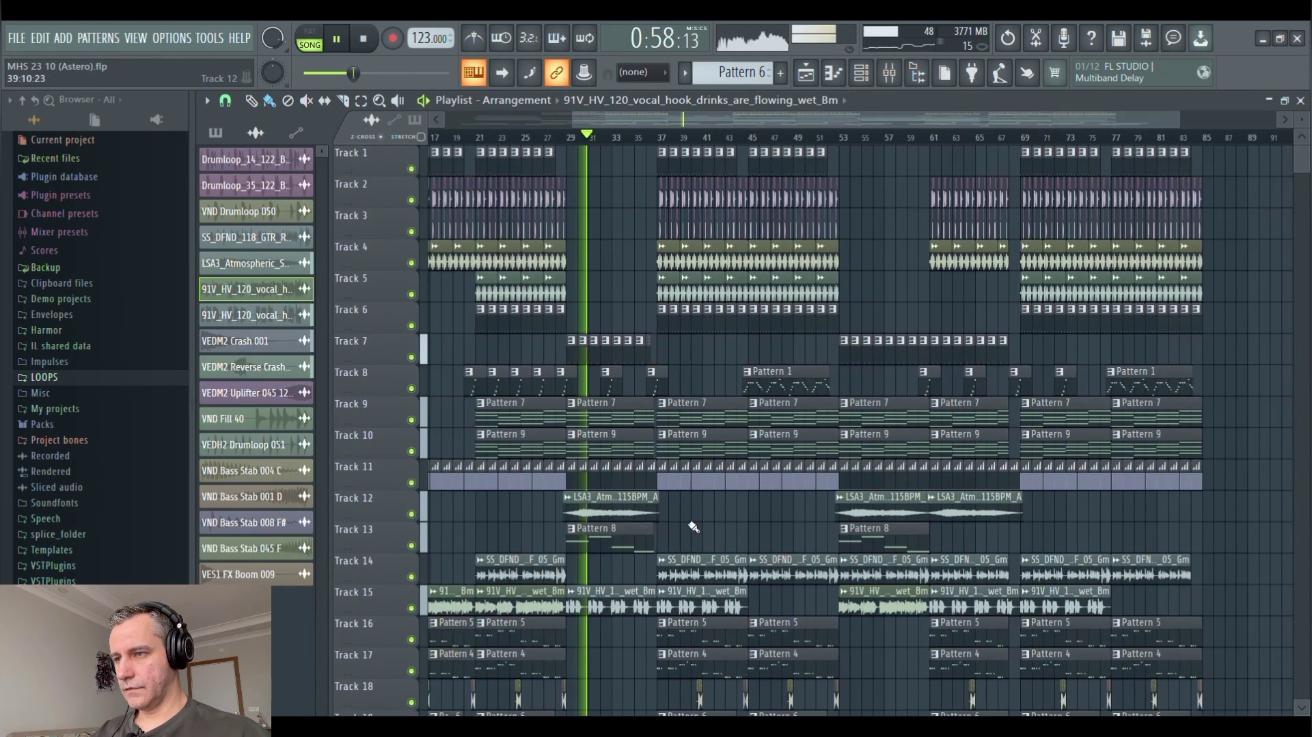
Restore the playlist beside the channel rack, select Pattern 10 on track 7, view its channels, and maximize the playlist again
{"action": "double_click", "coordinate": [1005, 103]}
{"action": "left_click", "coordinate": [959, 364]}
{"action": "scroll", "coordinate": [465, 305], "scroll_direction": "down", "scroll_amount": 4}
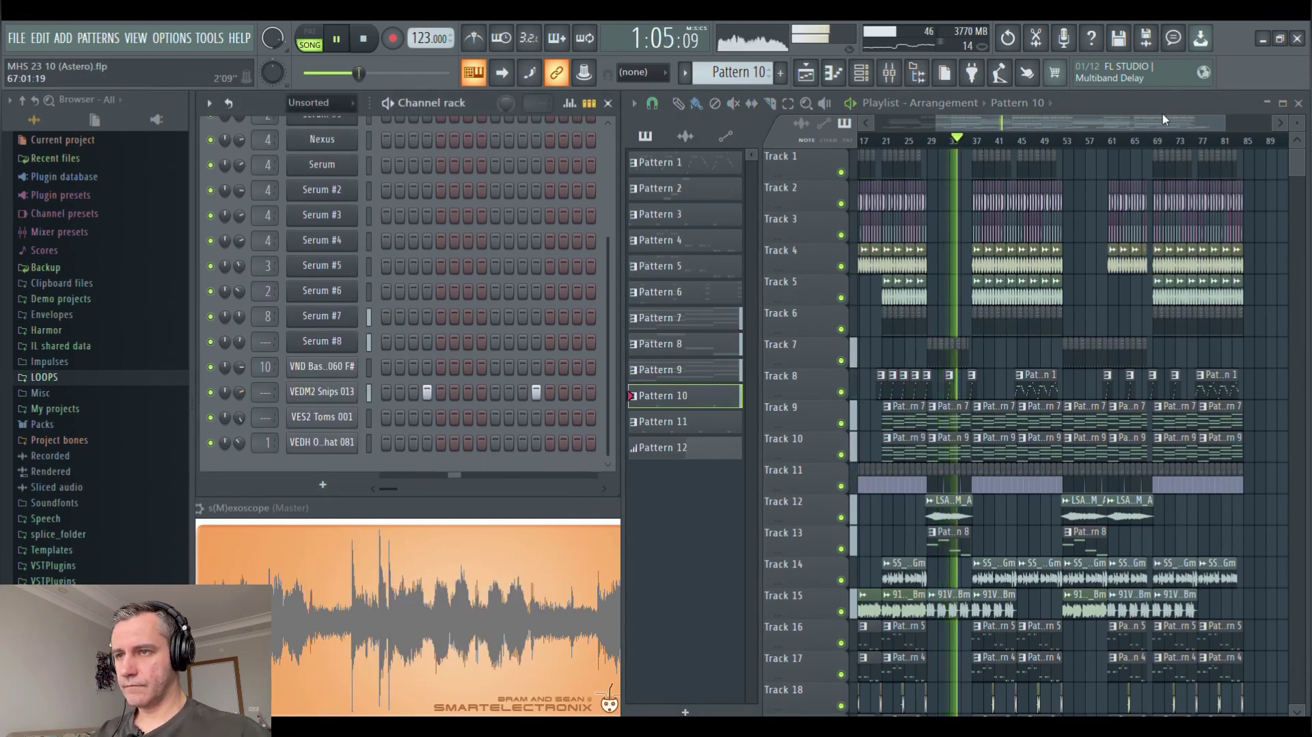
{"action": "double_click", "coordinate": [1074, 103]}
{"action": "scroll", "coordinate": [564, 395], "scroll_direction": "up", "scroll_amount": 3}
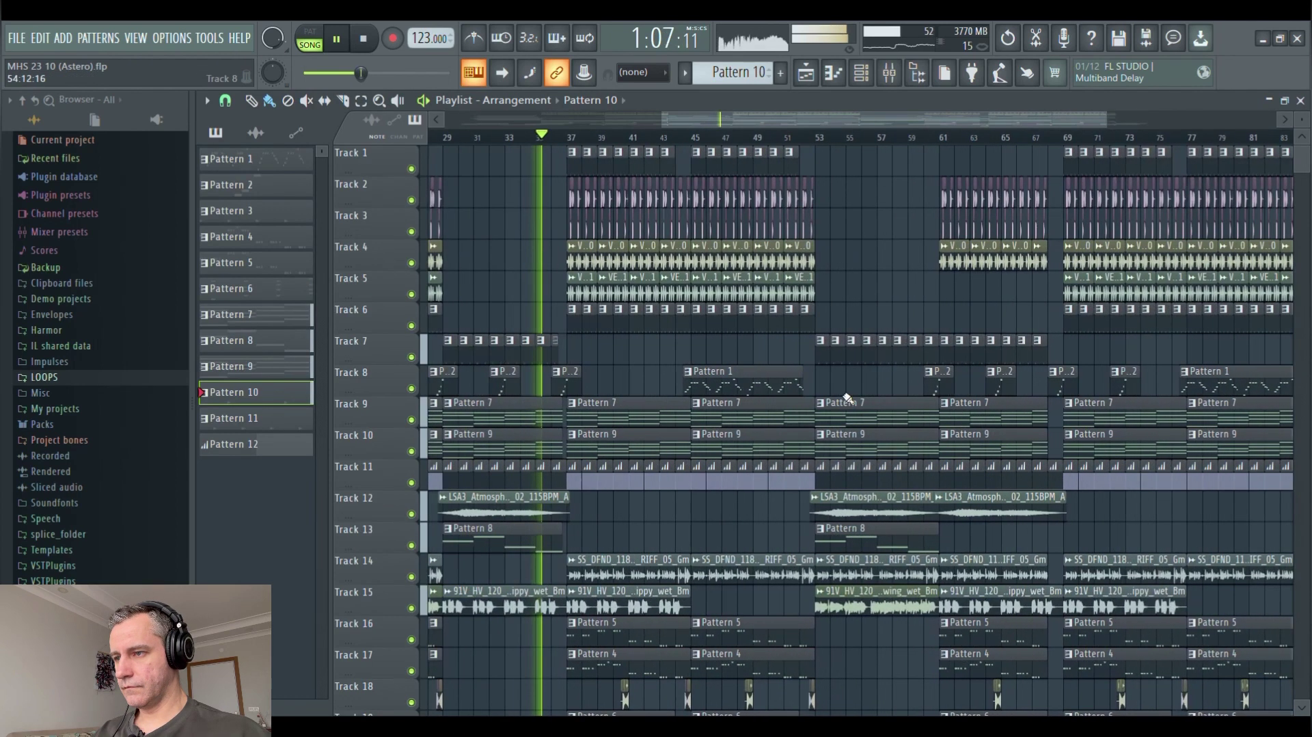
Save the project and stop the song's playback
{"action": "scroll", "coordinate": [697, 366], "scroll_direction": "down", "scroll_amount": 3}
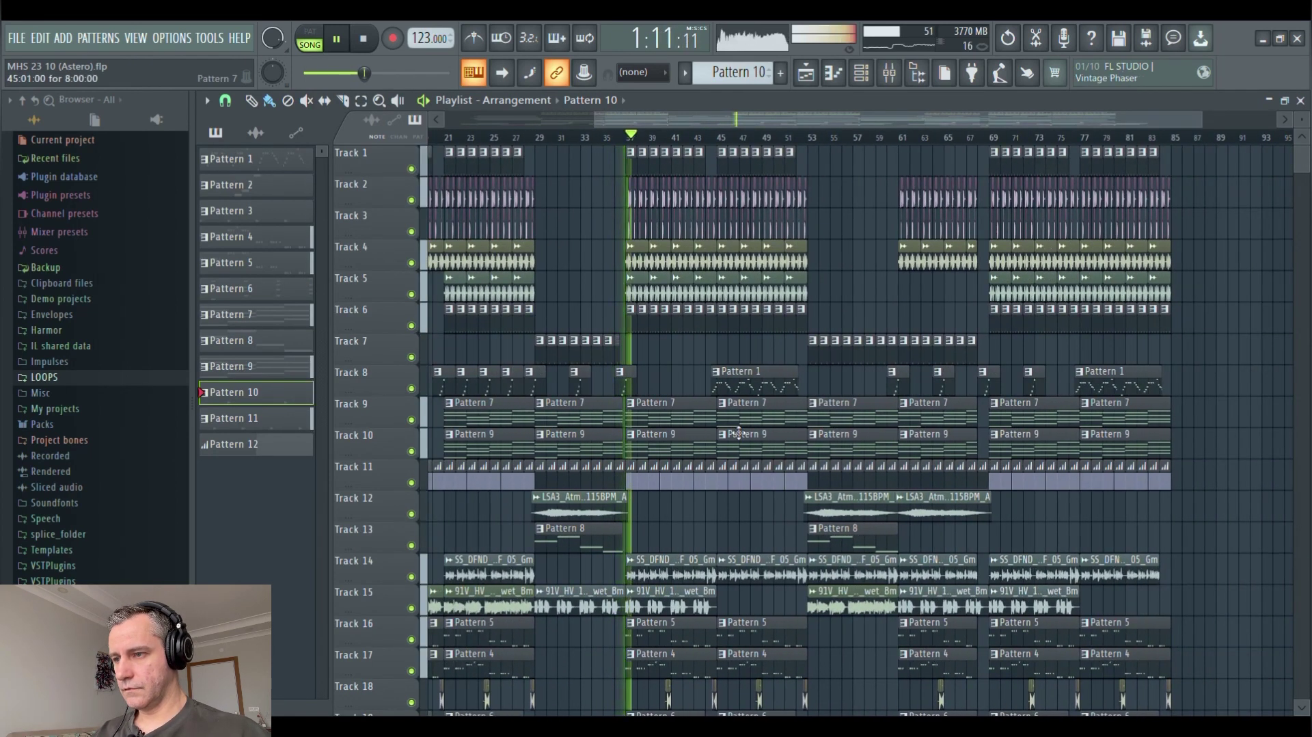
{"action": "scroll", "coordinate": [679, 526], "scroll_direction": "right", "scroll_amount": 2}
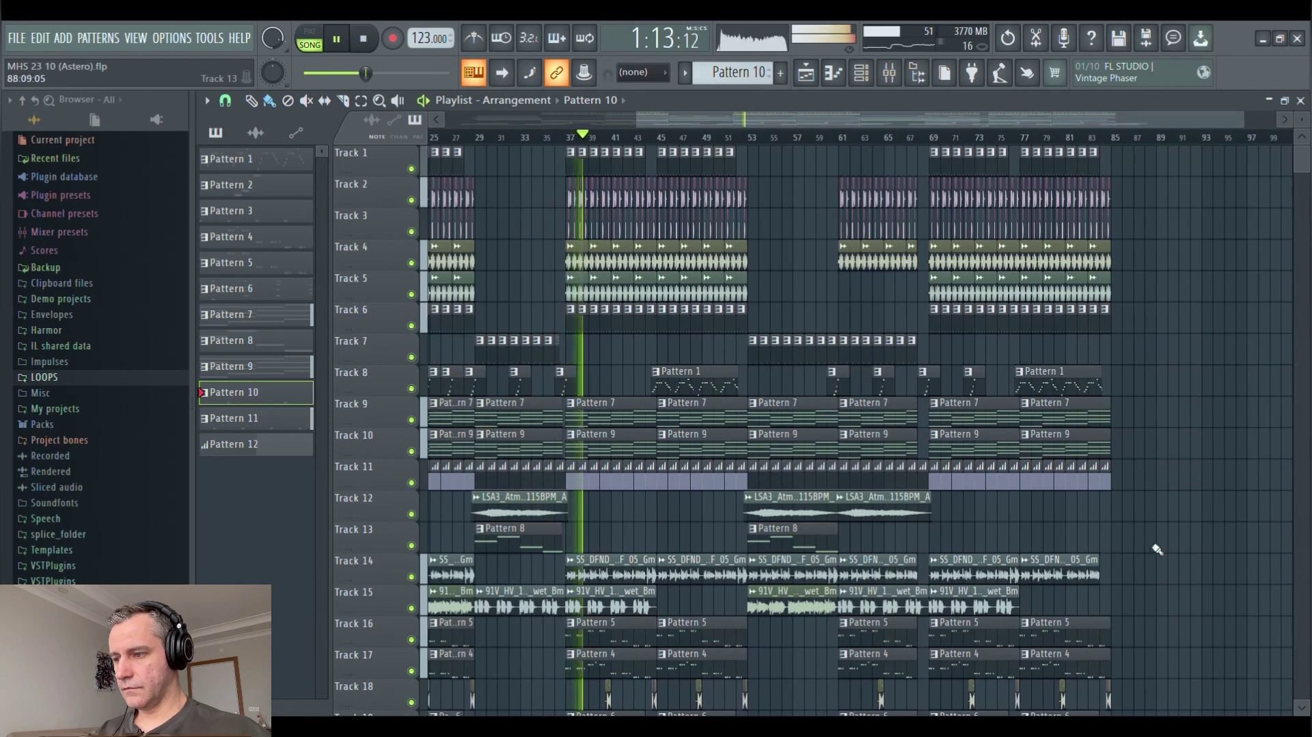
{"action": "key", "text": "ctrl+s"}
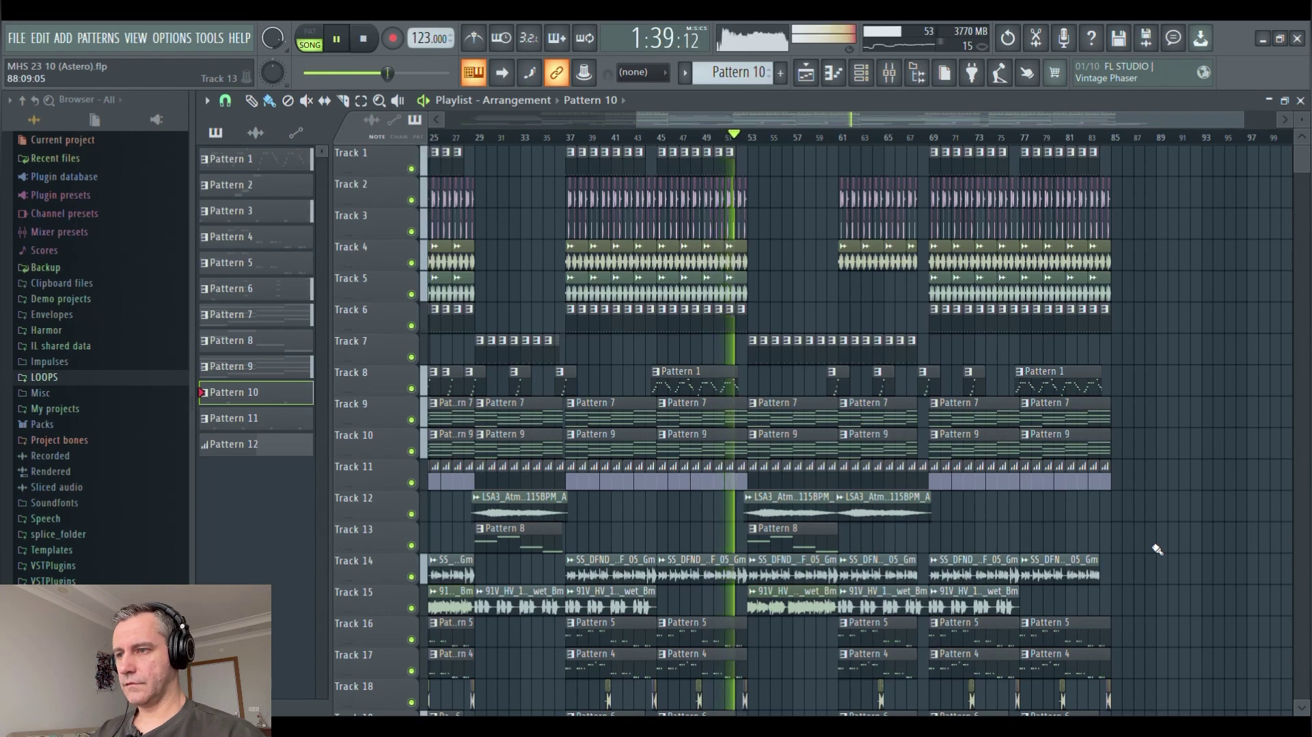
{"action": "key", "text": "space"}
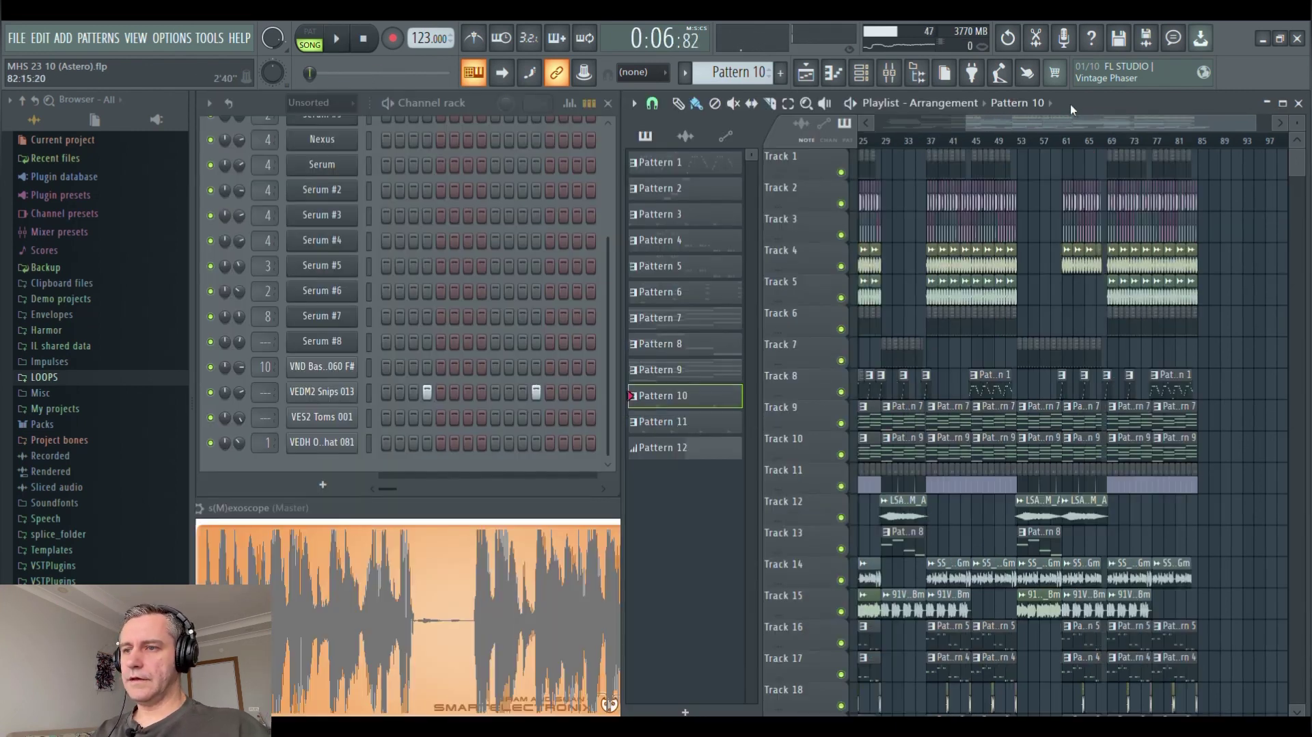
Solo track 1 and make the pattern of its first clip, Pattern 3, the active one
{"action": "scroll", "coordinate": [986, 347], "scroll_direction": "up", "scroll_amount": 5}
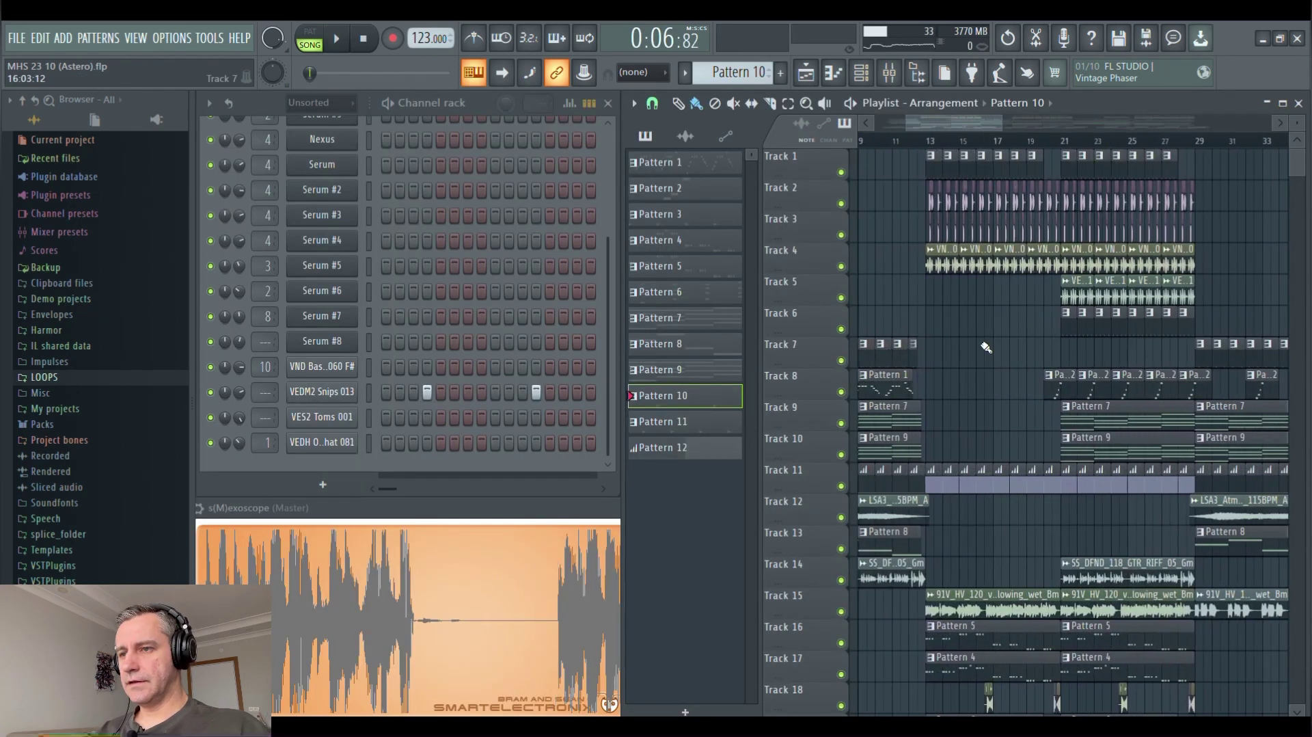
{"action": "scroll", "coordinate": [986, 347], "scroll_direction": "down", "scroll_amount": 4}
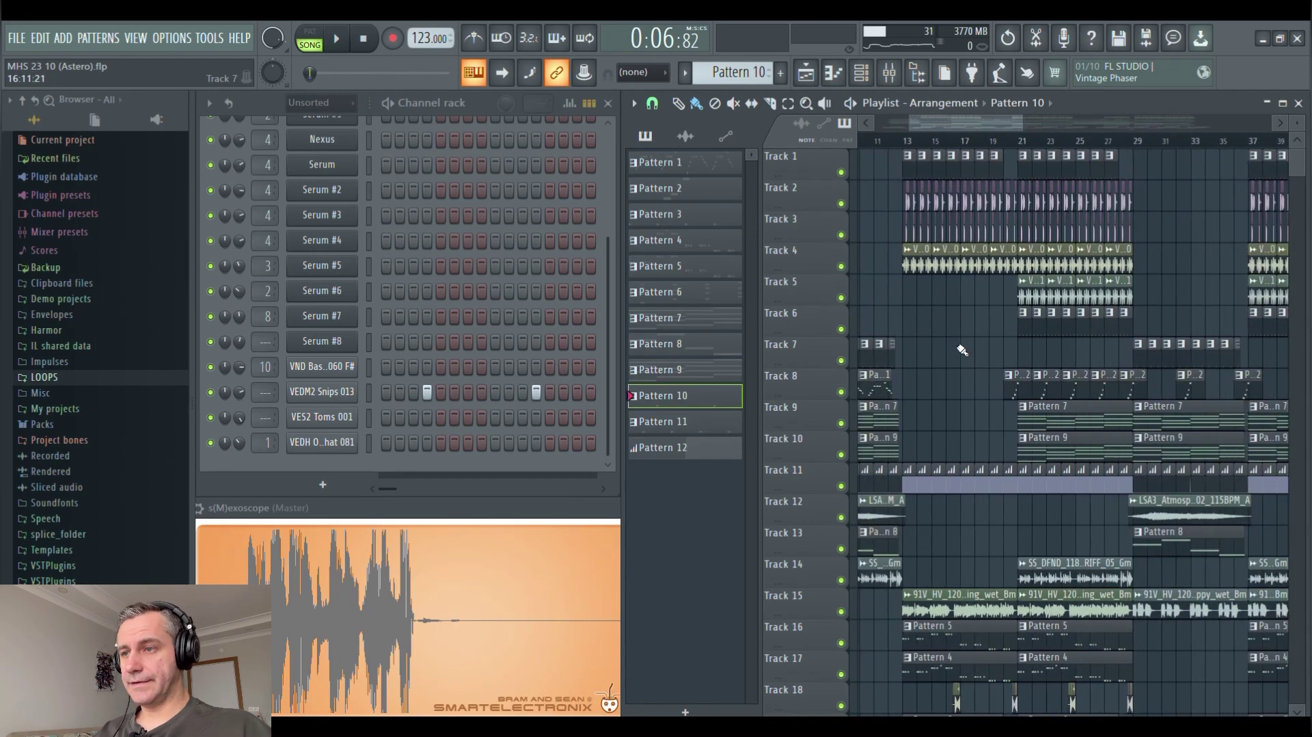
{"action": "left_click", "coordinate": [841, 172], "text": "ctrl"}
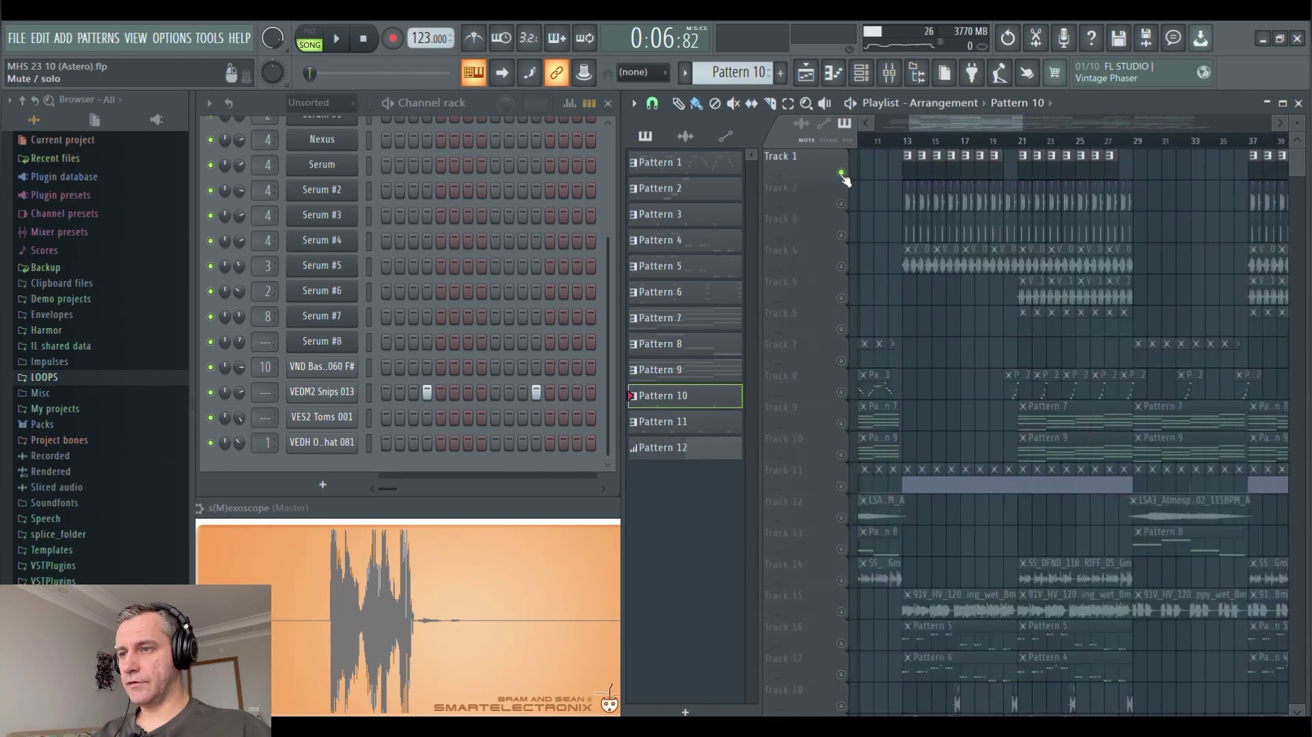
{"action": "left_click", "coordinate": [917, 175]}
Set the playhead to bar 13 and play the soloed kick drum track
{"action": "scroll", "coordinate": [908, 137], "scroll_direction": "left", "scroll_amount": 5}
{"action": "scroll", "coordinate": [1114, 176], "scroll_direction": "up", "scroll_amount": 4}
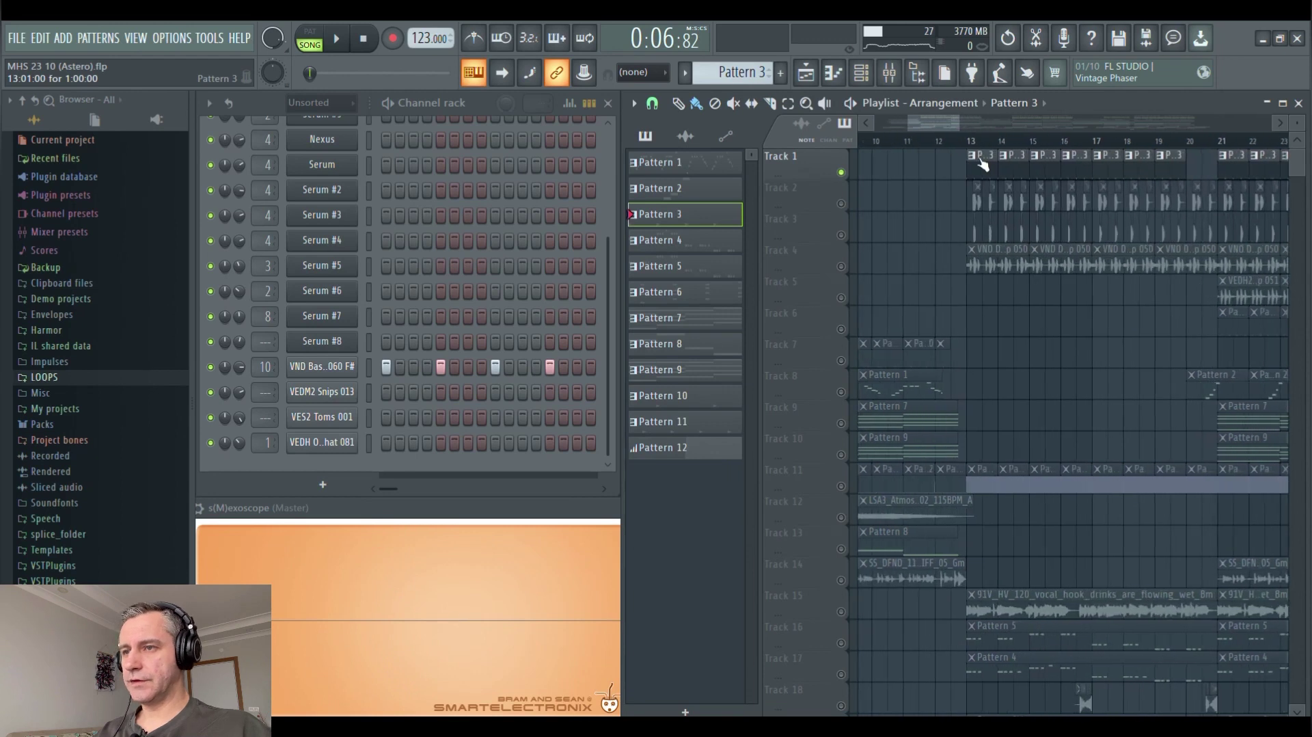
{"action": "scroll", "coordinate": [947, 253], "scroll_direction": "down", "scroll_amount": 3}
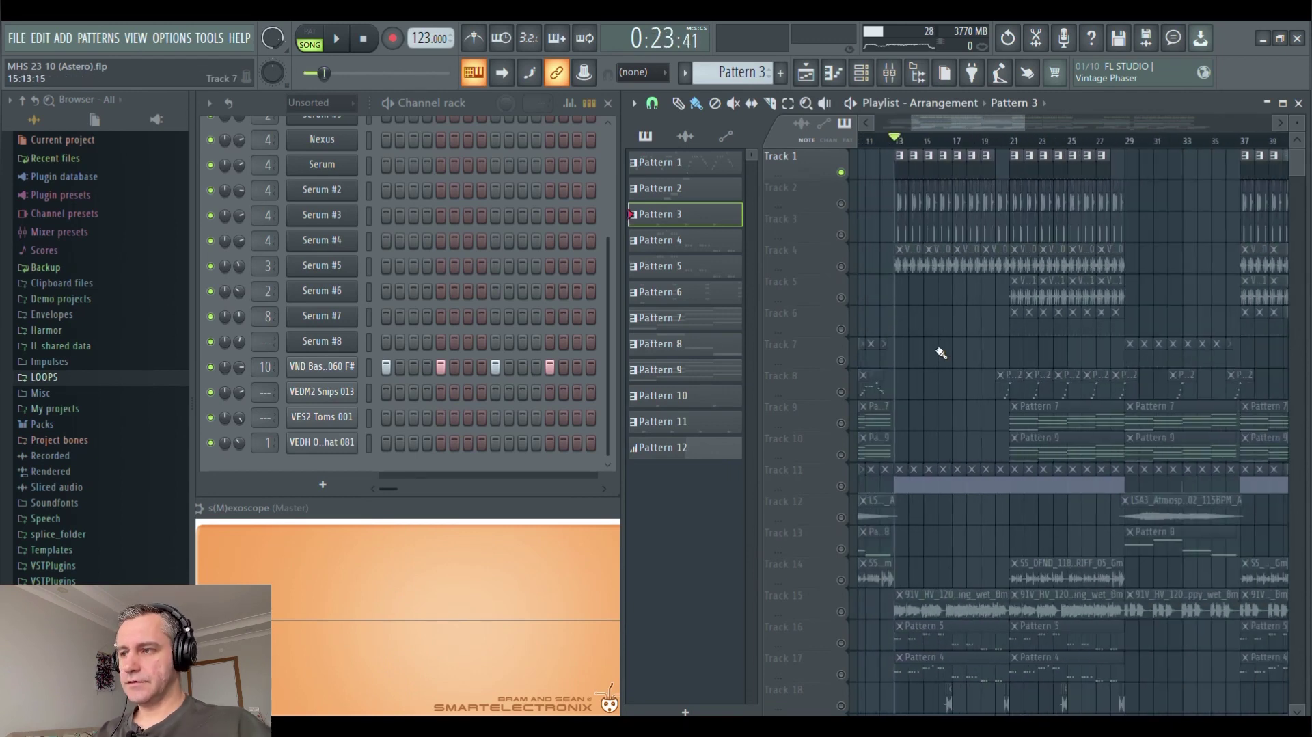
{"action": "key", "text": "space"}
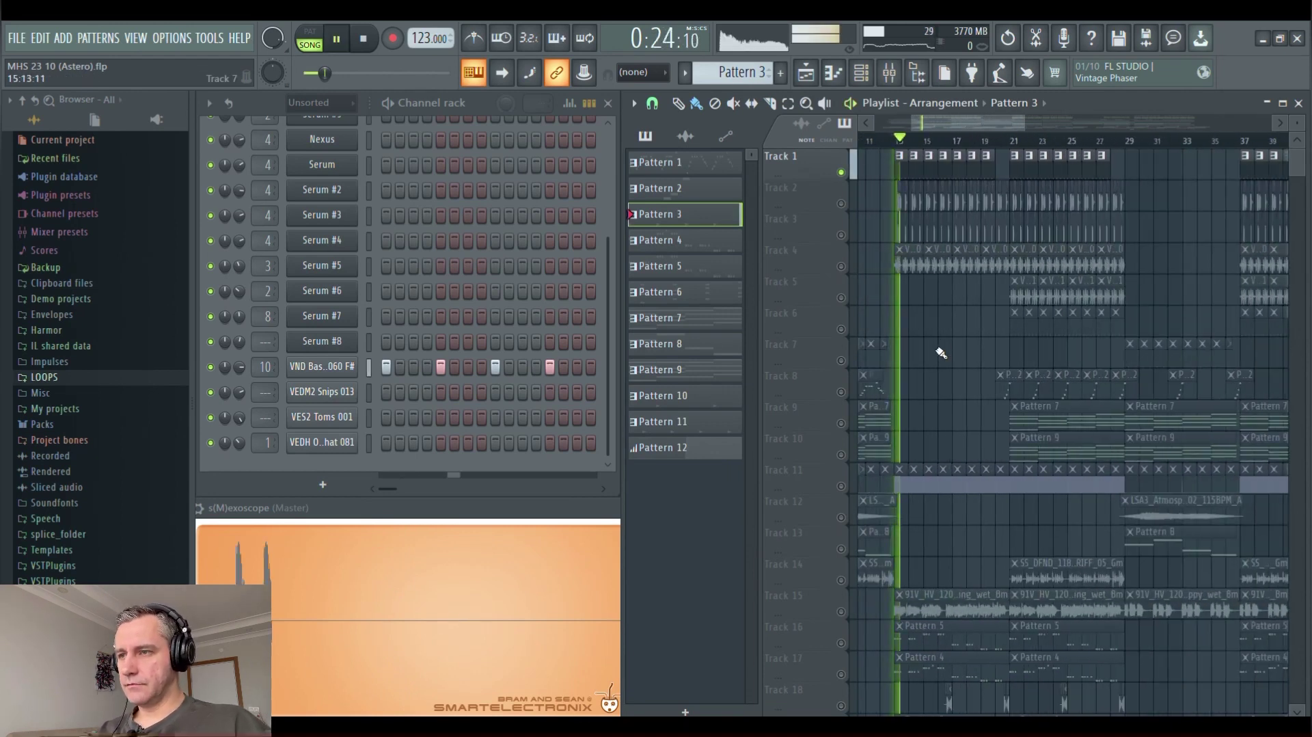
Stop playback, open the Fruity Compressor on mixer insert 10, and close the mixer
{"action": "left_click", "coordinate": [891, 76]}
{"action": "left_click", "coordinate": [509, 342]}
{"action": "key", "text": "space"}
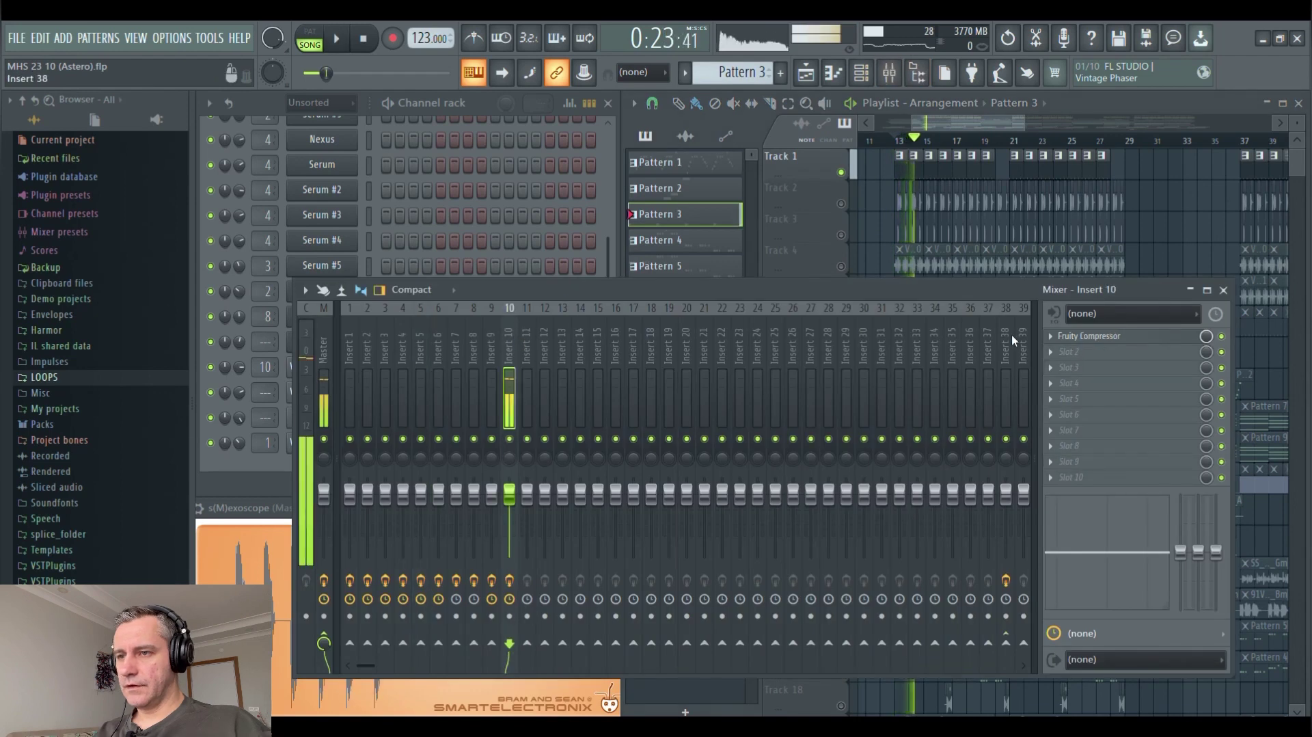
{"action": "left_click", "coordinate": [1093, 336]}
{"action": "left_click", "coordinate": [1223, 289]}
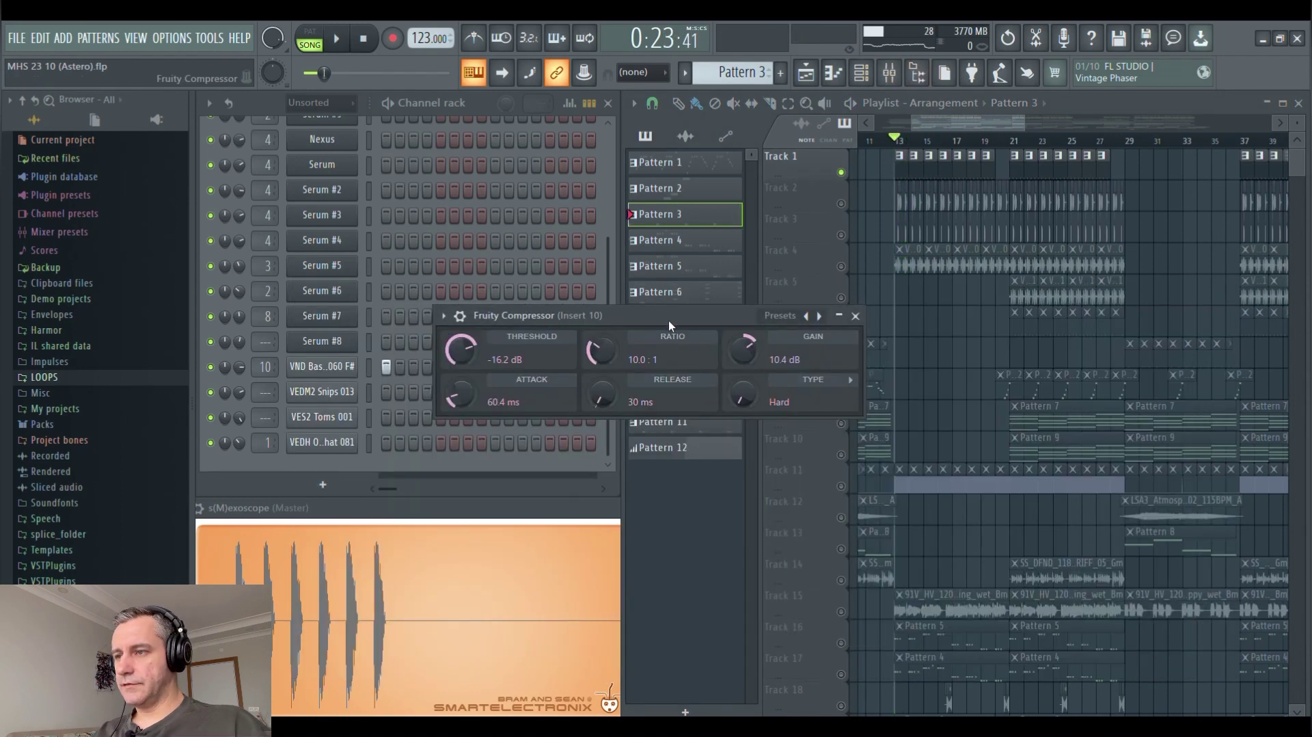
Move the Fruity Compressor window clear of the channel rack, examine its settings, and close it
{"action": "mouse_move", "coordinate": [668, 321]}
{"action": "left_mouse_down"}
{"action": "mouse_move", "coordinate": [660, 277]}
{"action": "mouse_move", "coordinate": [662, 305]}
{"action": "left_mouse_up"}
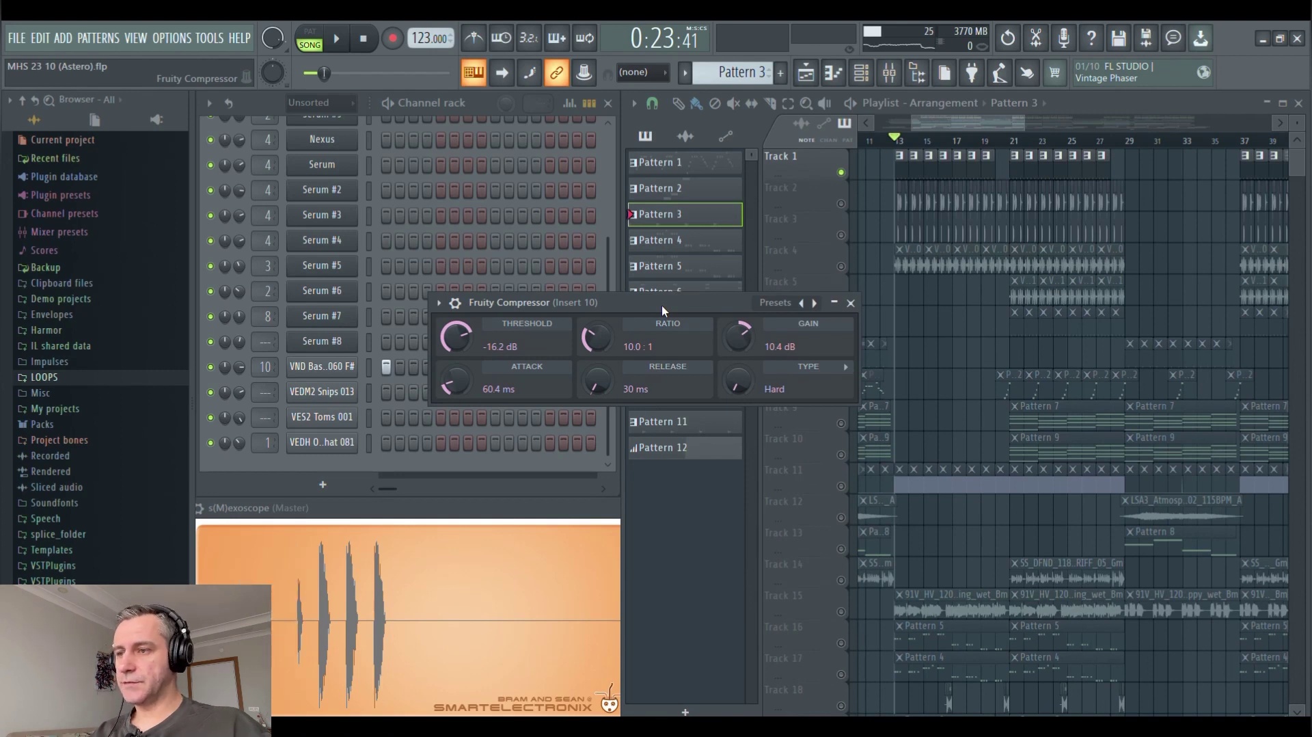
{"action": "left_click_drag", "start_coordinate": [661, 304], "coordinate": [817, 285]}
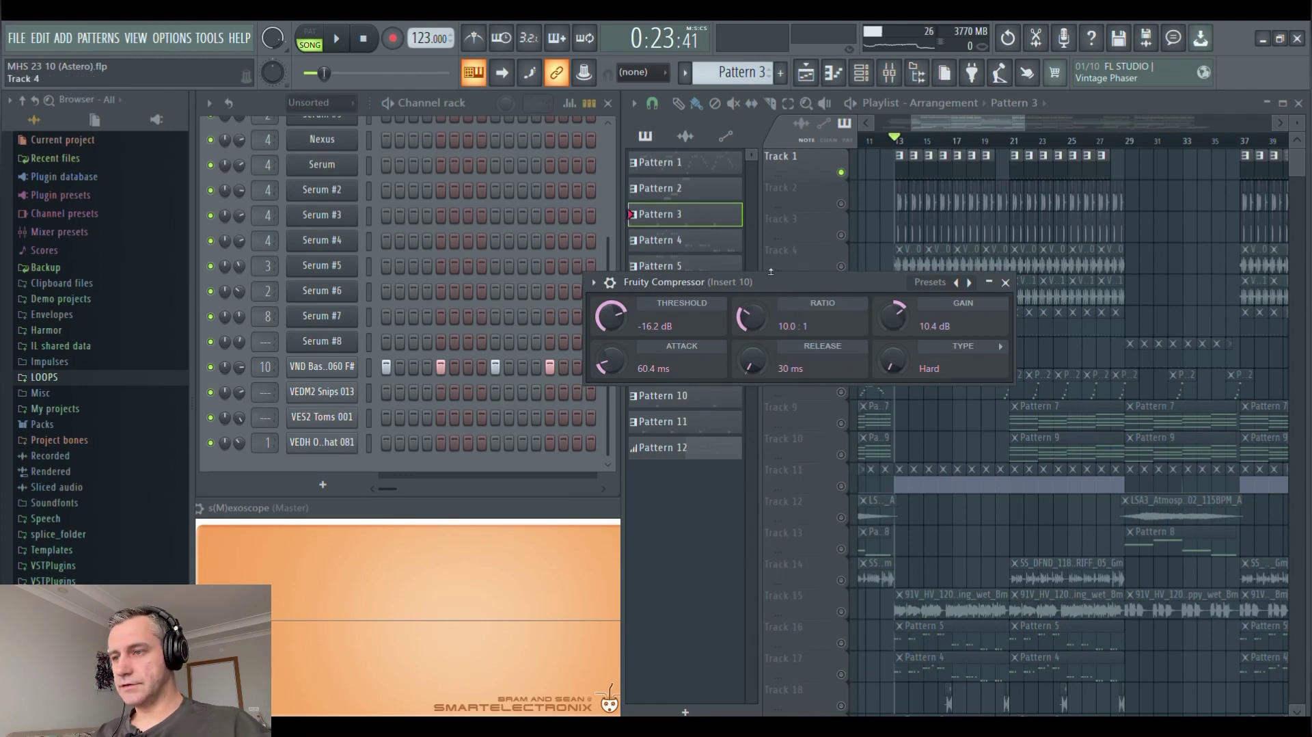
{"action": "left_click", "coordinate": [1005, 282]}
Open the VND Bassdrum 060 F# channel settings, show its sample page, and move the window aside
{"action": "left_click", "coordinate": [330, 375]}
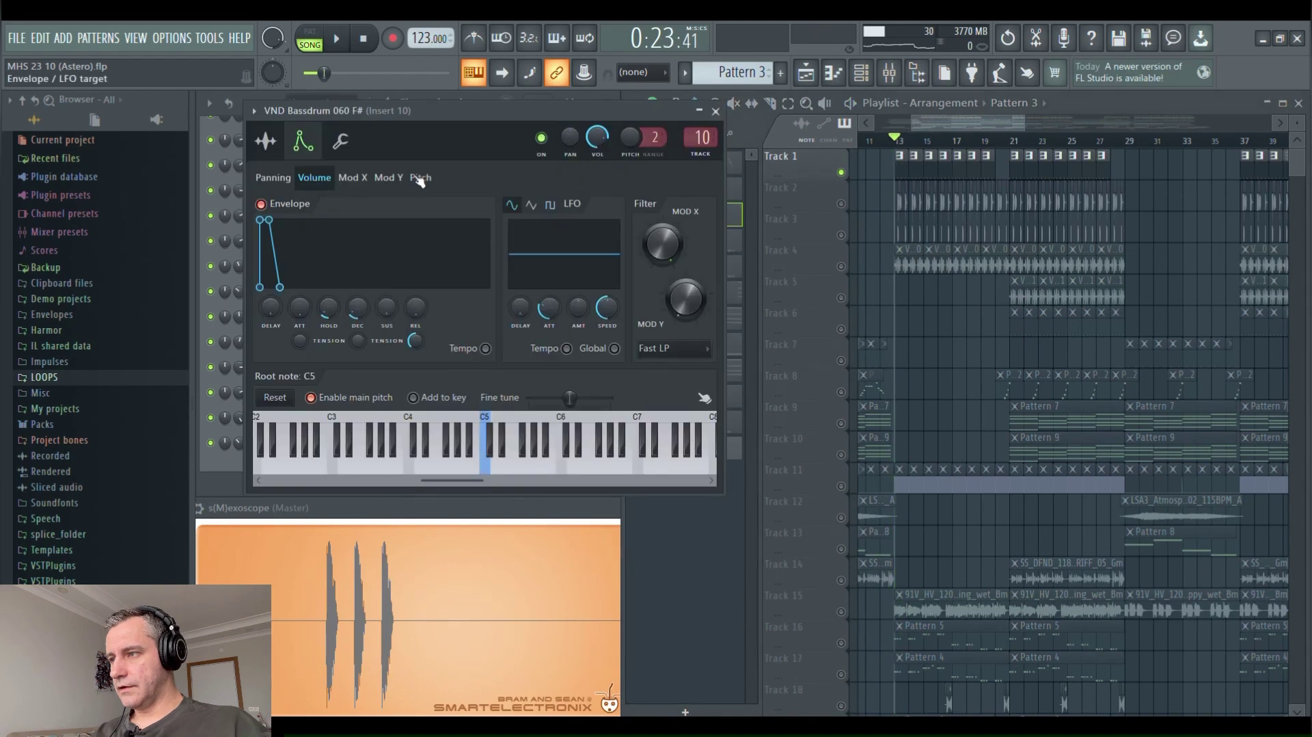
{"action": "left_click", "coordinate": [265, 141]}
{"action": "left_click_drag", "start_coordinate": [412, 126], "coordinate": [492, 116]}
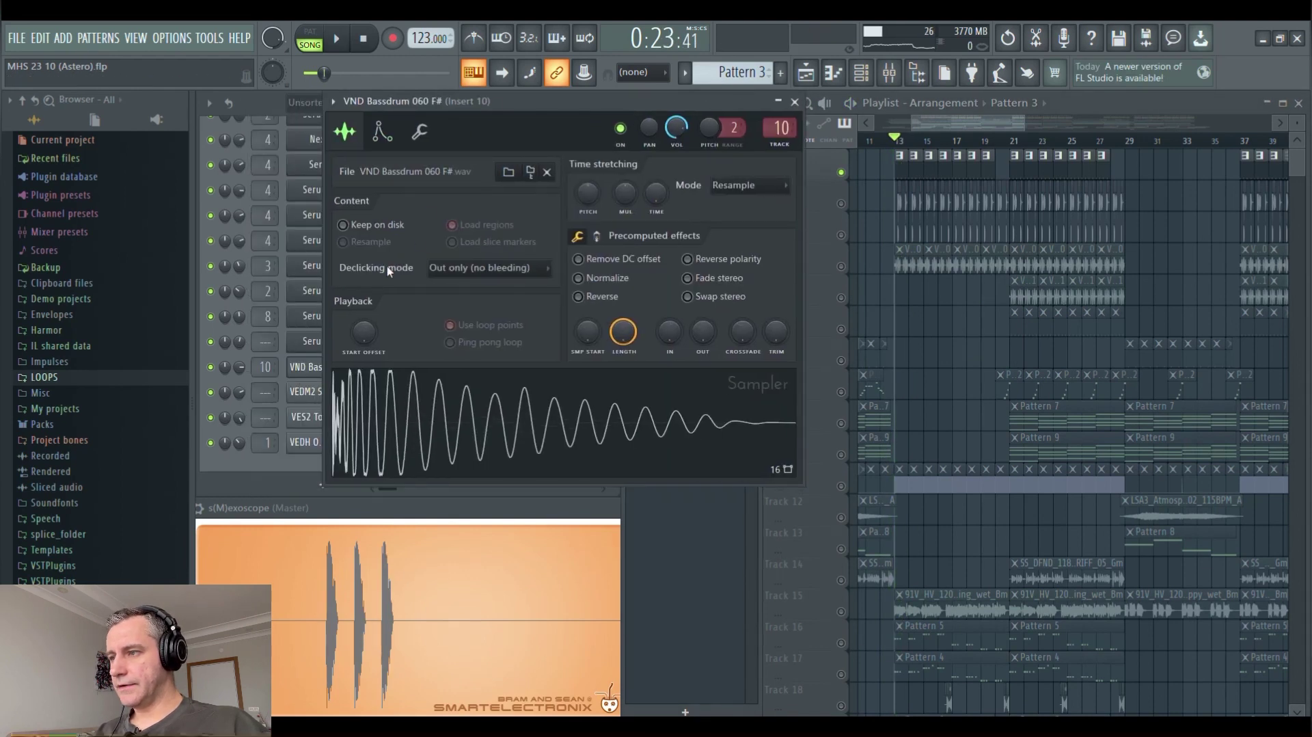
Compare the soloed kick's playback with its volume envelope off and on, leave the envelope enabled, and close the channel settings
{"action": "left_click", "coordinate": [377, 131]}
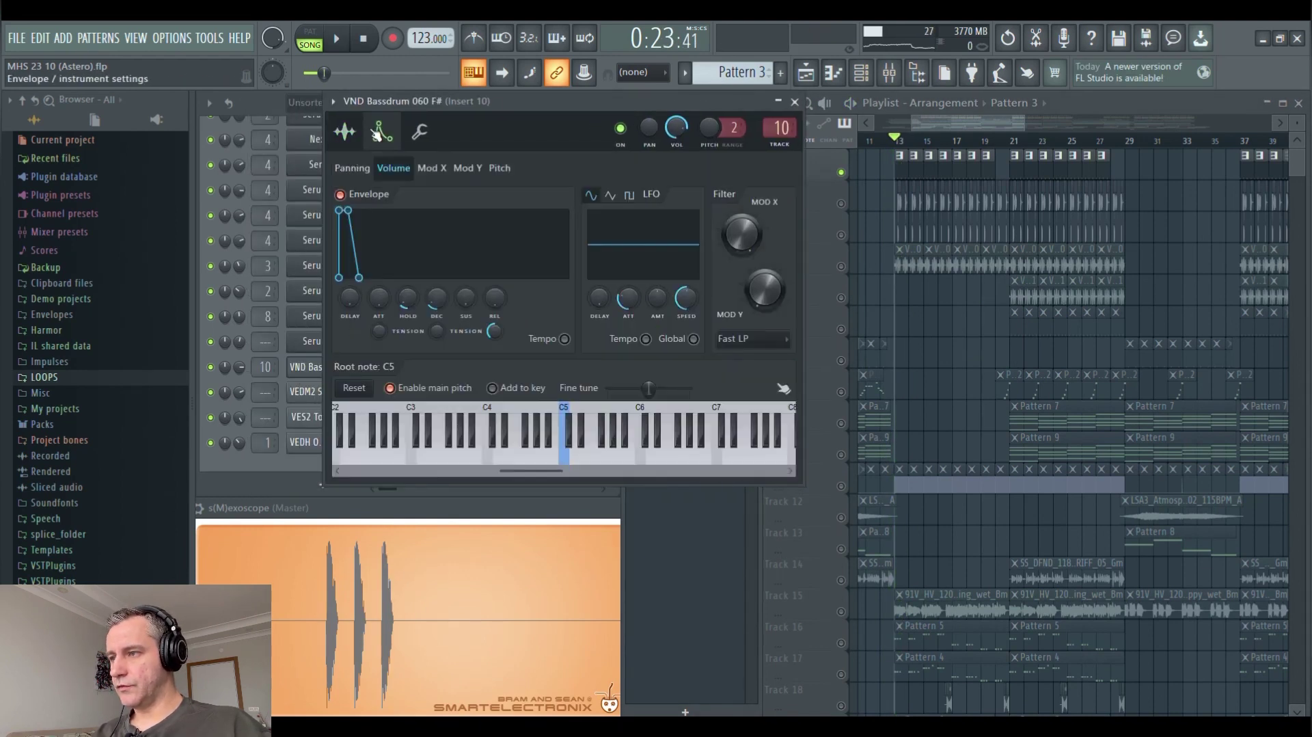
{"action": "left_click", "coordinate": [409, 502]}
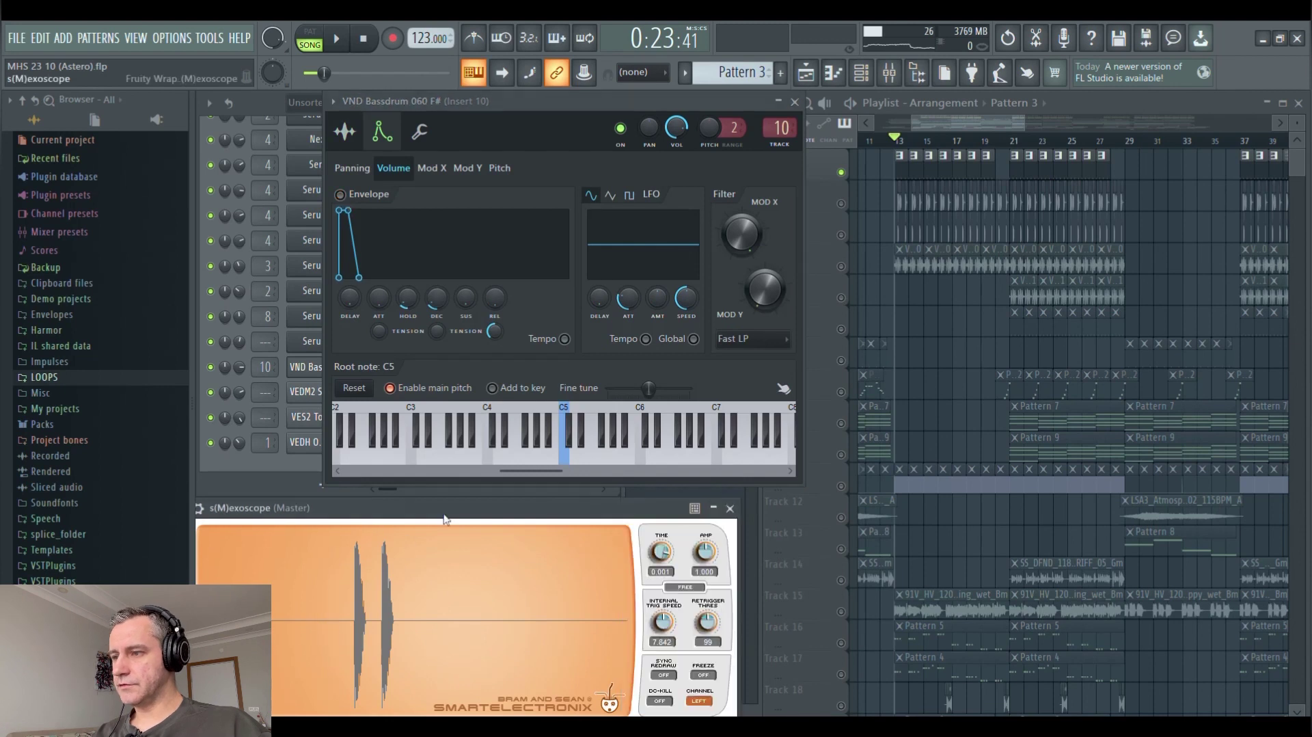
{"action": "key", "text": "space"}
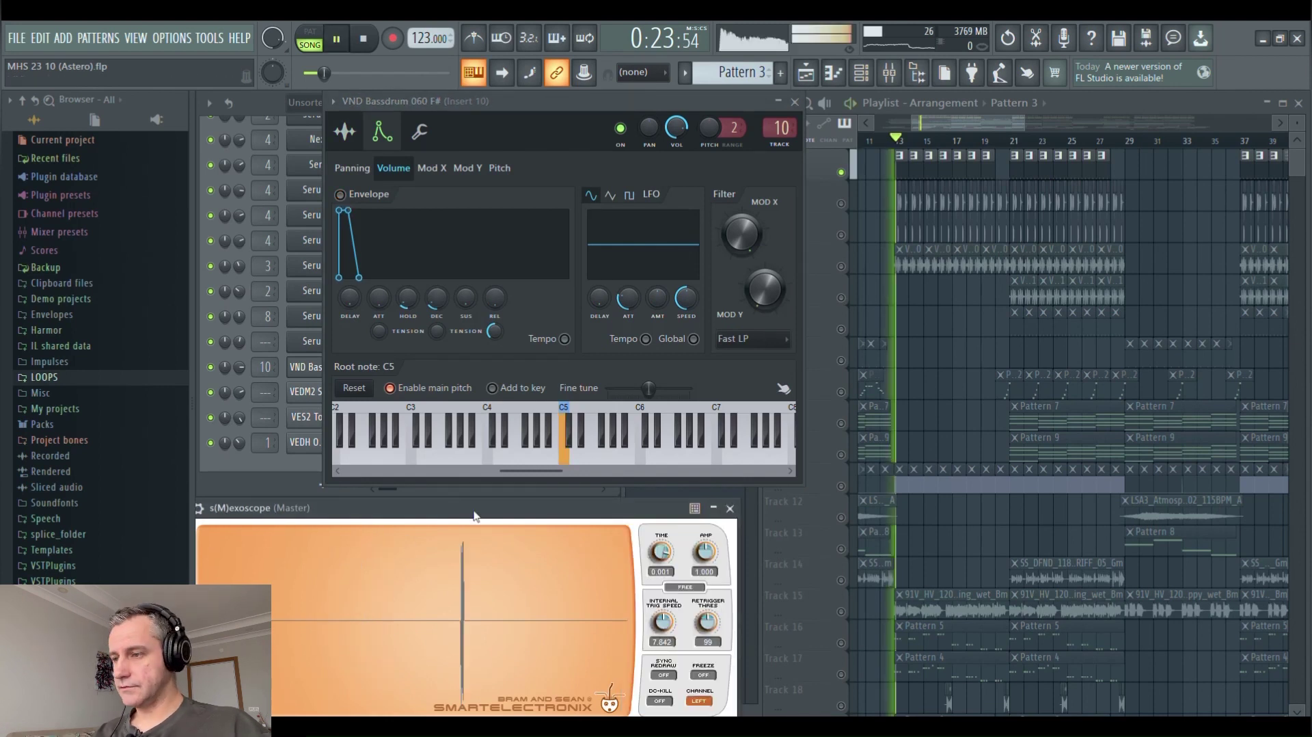
{"action": "left_click", "coordinate": [341, 195]}
{"action": "key", "text": "space"}
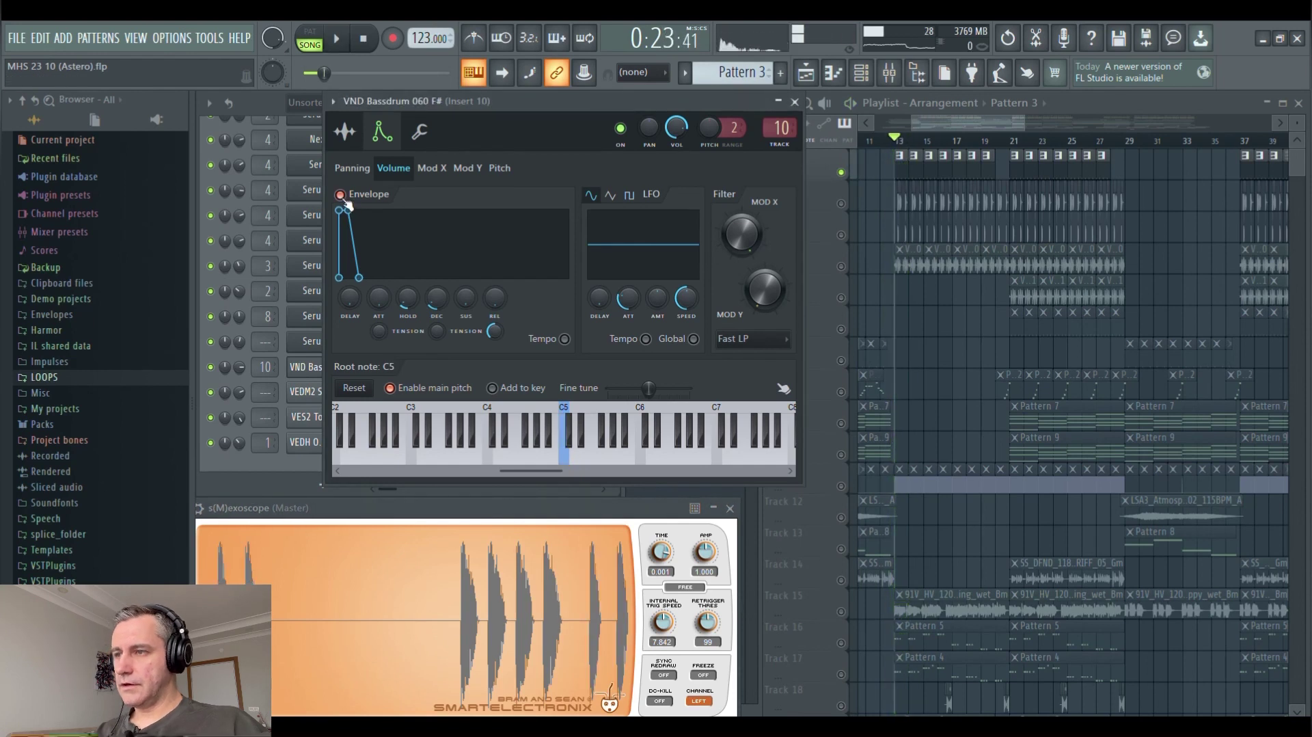
{"action": "left_click", "coordinate": [795, 102]}
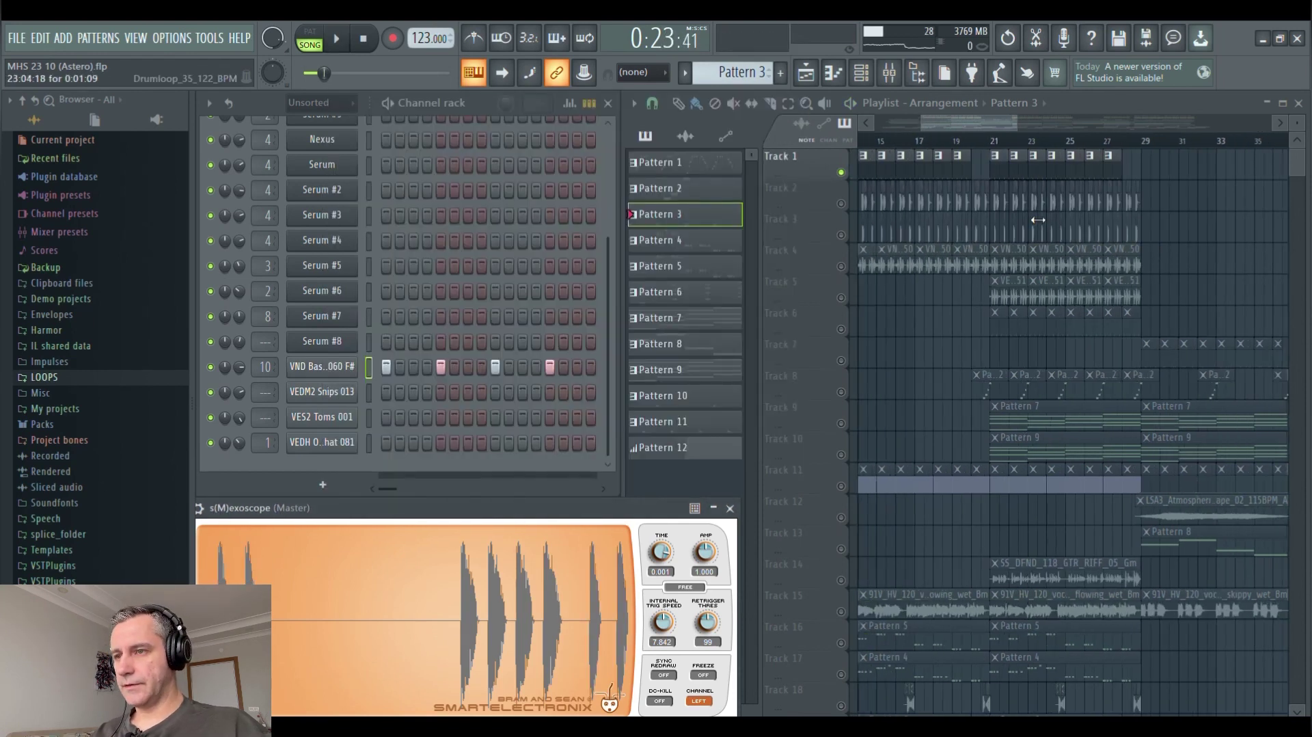
Isolate playlist tracks 2 to 6 with the kick track muted, and play the percussion from bar 13
{"action": "left_click", "coordinate": [842, 203]}
{"action": "left_click_drag", "start_coordinate": [845, 209], "coordinate": [844, 332]}
{"action": "scroll", "coordinate": [981, 301], "scroll_direction": "up", "scroll_amount": 3}
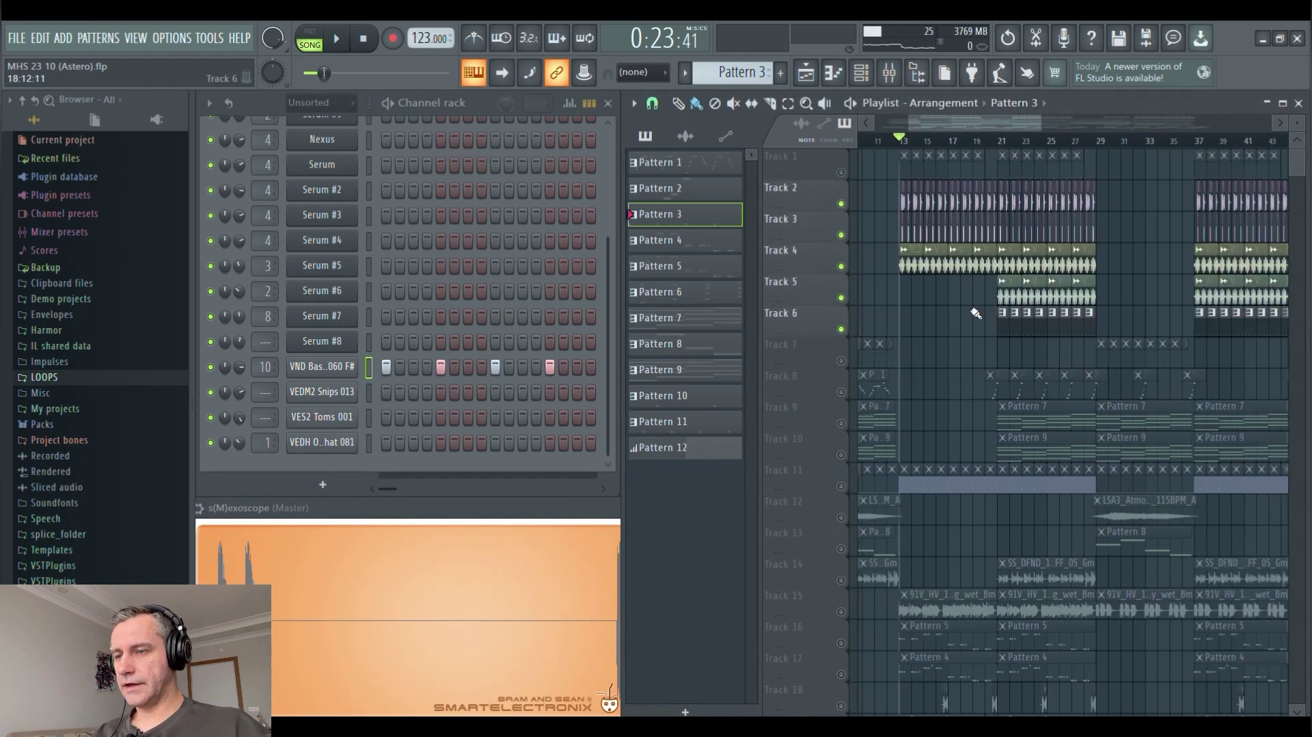
{"action": "key", "text": "space"}
{"action": "scroll", "coordinate": [935, 318], "scroll_direction": "down", "scroll_amount": 1}
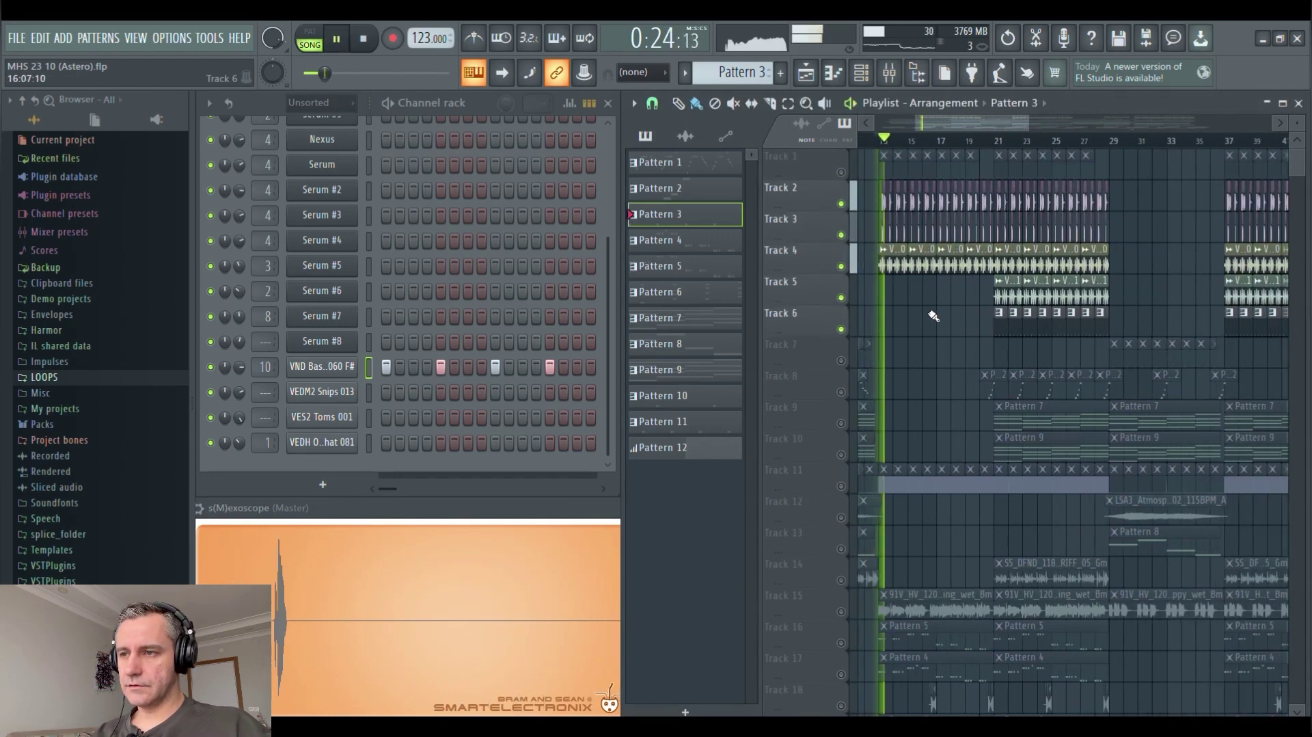
Open the Fruity parametric EQ 2 and CamelCrusher effects on mixer insert 1
{"action": "left_click", "coordinate": [889, 72]}
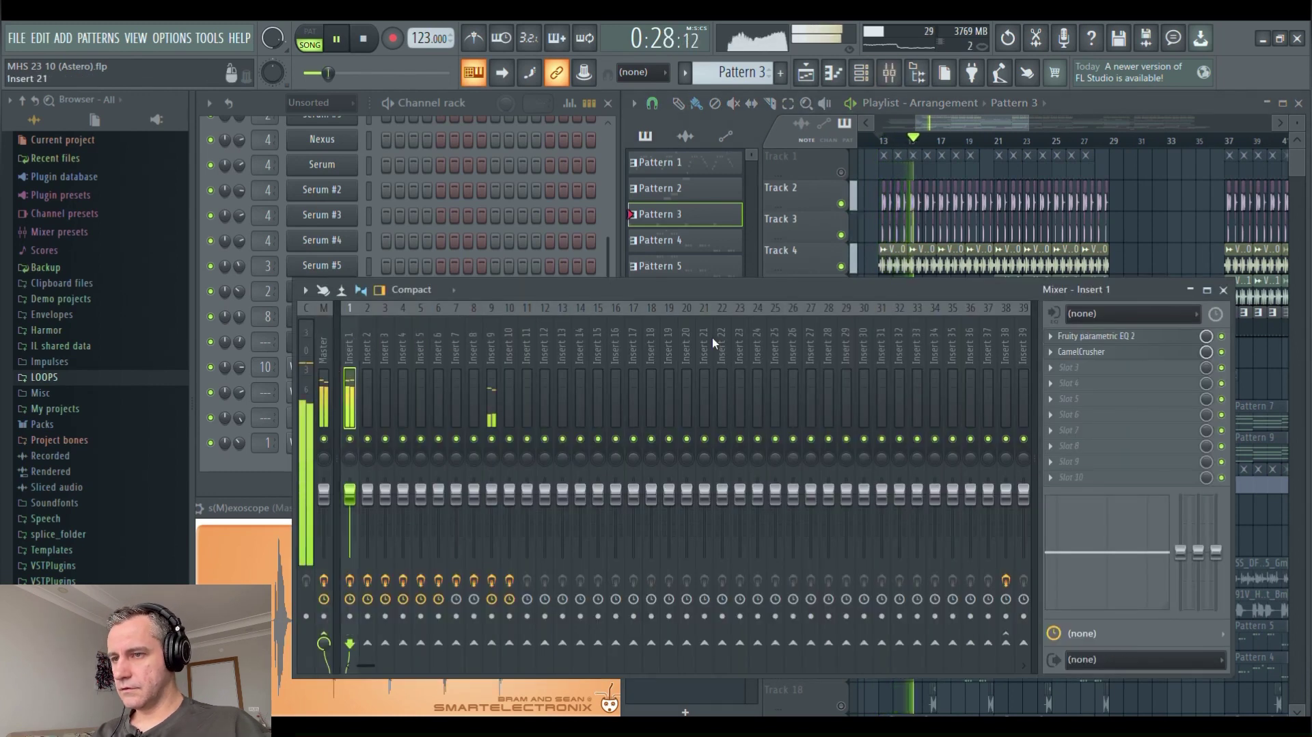
{"action": "left_click", "coordinate": [1094, 335]}
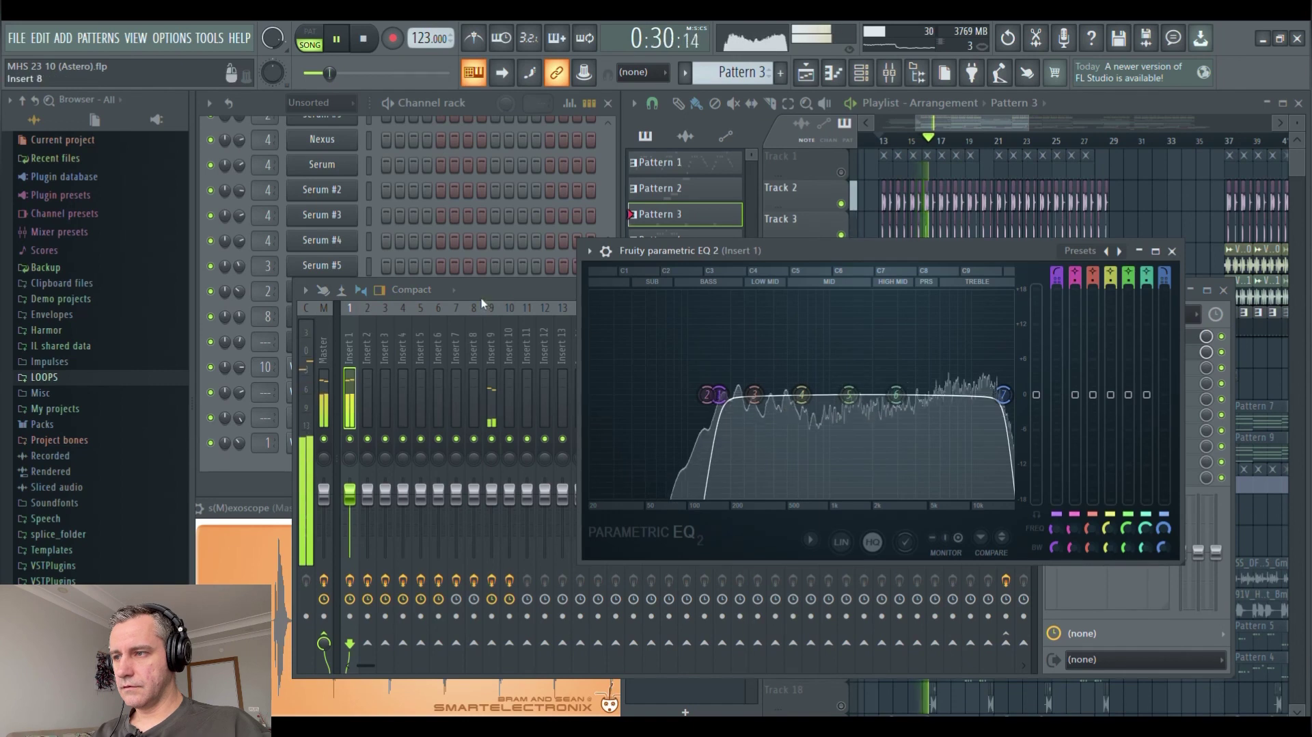
{"action": "left_click", "coordinate": [1195, 304]}
{"action": "left_click", "coordinate": [1102, 358]}
{"action": "left_click", "coordinate": [935, 287]}
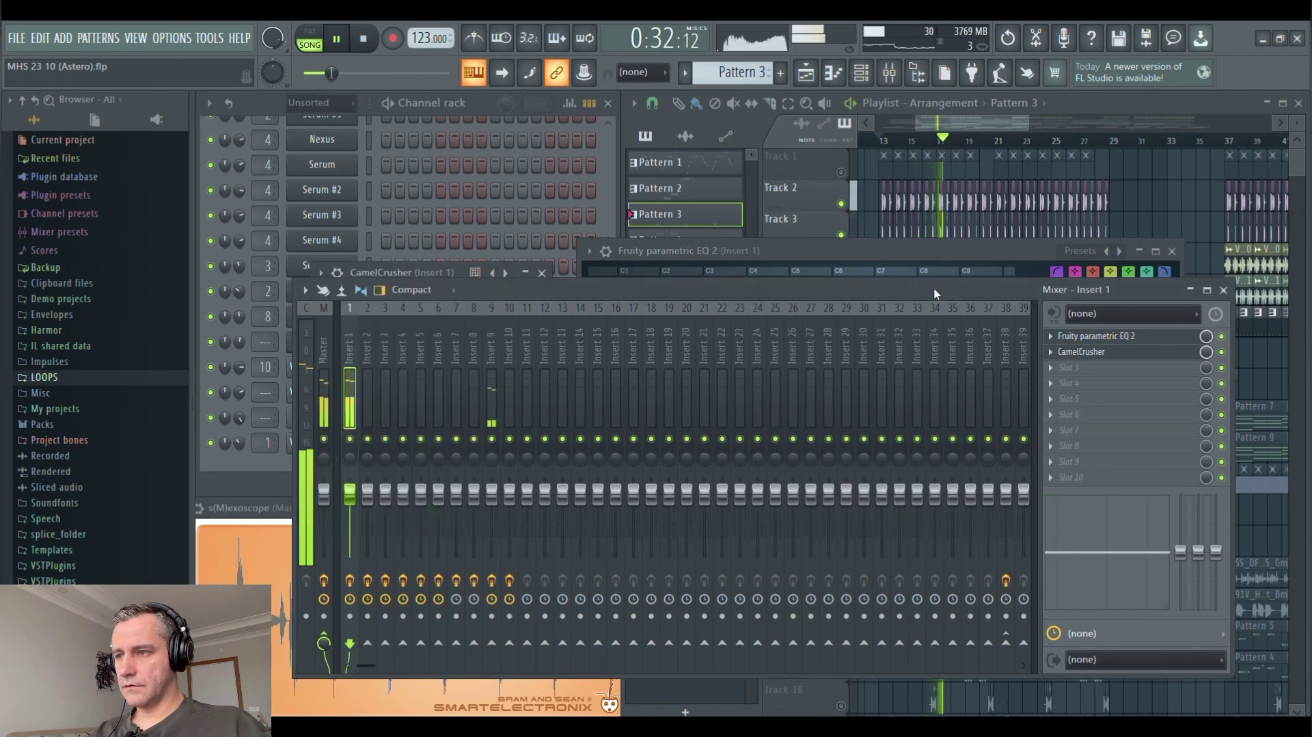
Close the mixer, stop playback, examine the EQ and CamelCrusher windows side by side, and close both
{"action": "key", "text": "F9"}
{"action": "key", "text": "space"}
{"action": "left_click_drag", "start_coordinate": [782, 253], "coordinate": [759, 277]}
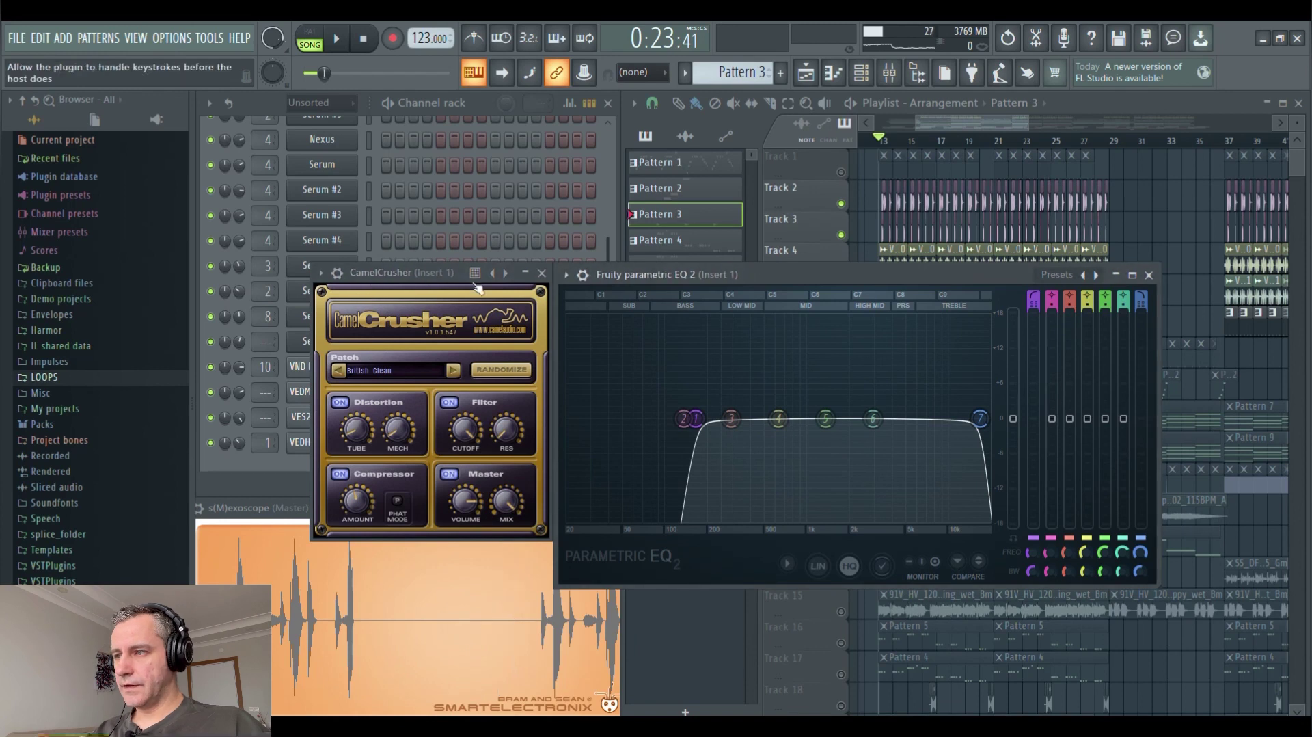
{"action": "key", "text": "Escape"}
{"action": "key", "text": "Escape"}
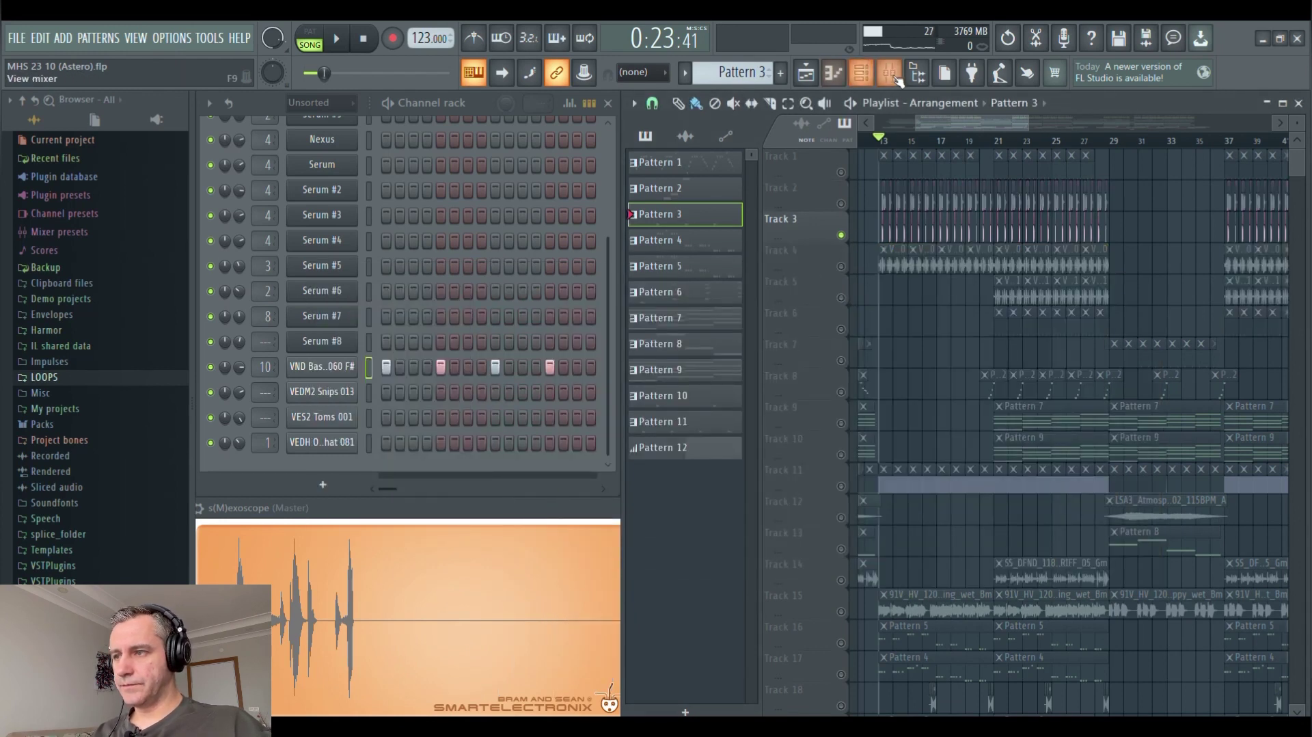
Examine the effect chain on mixer insert 9 while soloed track 3 plays, close the mixer, and stop playback
{"action": "left_click", "coordinate": [893, 77]}
{"action": "left_click", "coordinate": [493, 351]}
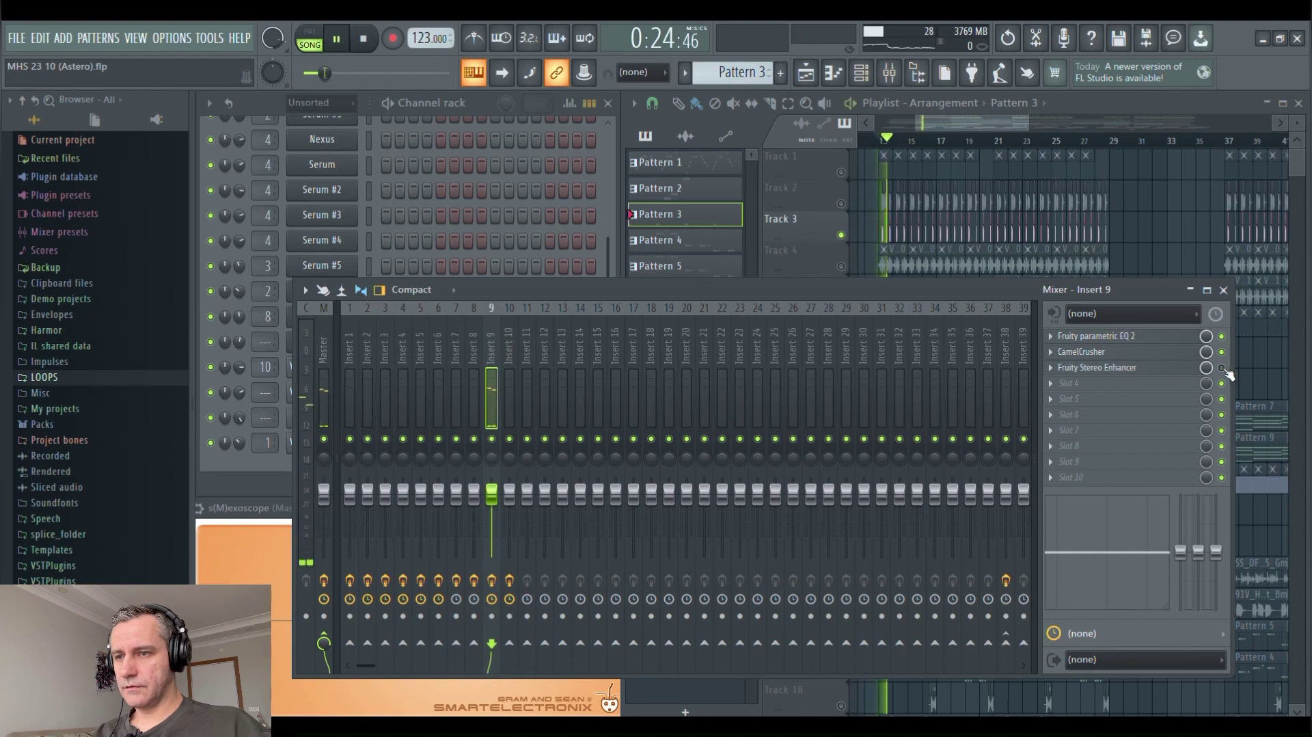
{"action": "left_click", "coordinate": [1223, 290]}
{"action": "key", "text": "space"}
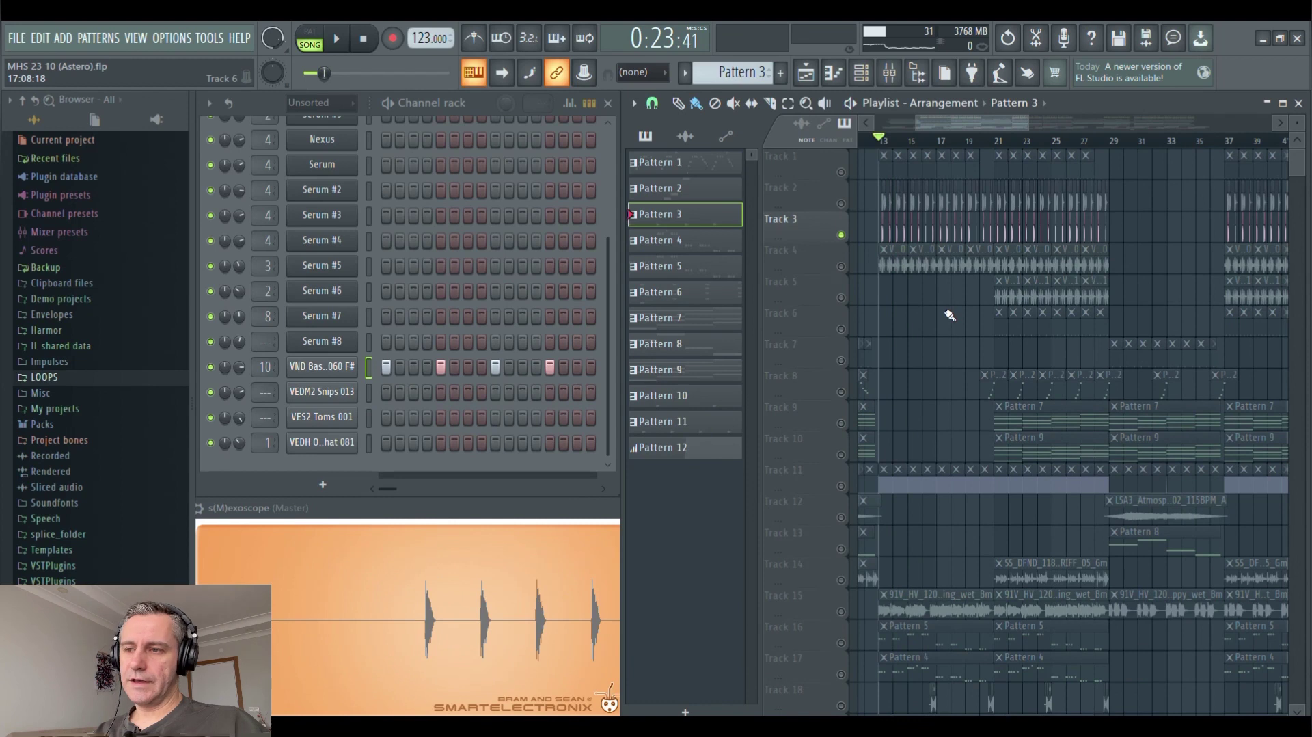
Solo playlist tracks 5 and 6 together and play them from bar 21
{"action": "right_click", "coordinate": [841, 297]}
{"action": "left_click", "coordinate": [841, 329]}
{"action": "scroll", "coordinate": [912, 183], "scroll_direction": "up", "scroll_amount": 2}
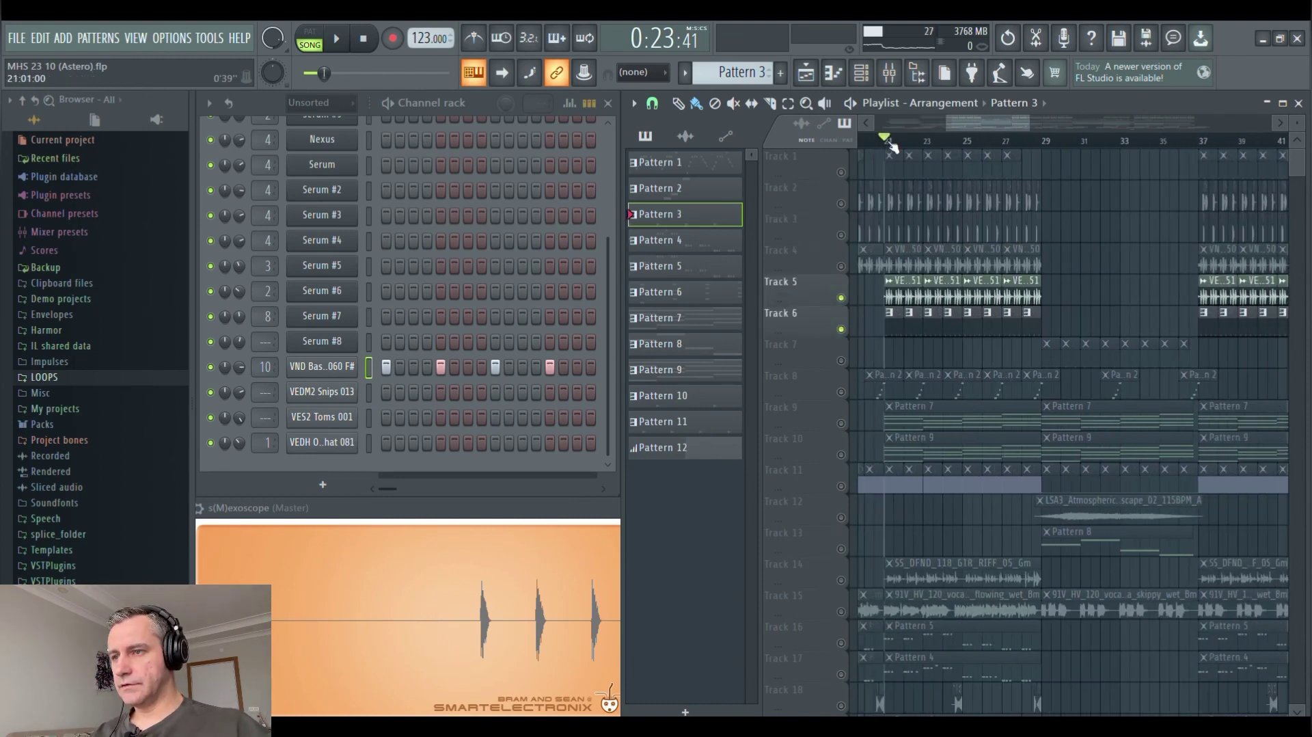
{"action": "key", "text": "space"}
{"action": "scroll", "coordinate": [891, 145], "scroll_direction": "up", "scroll_amount": 2}
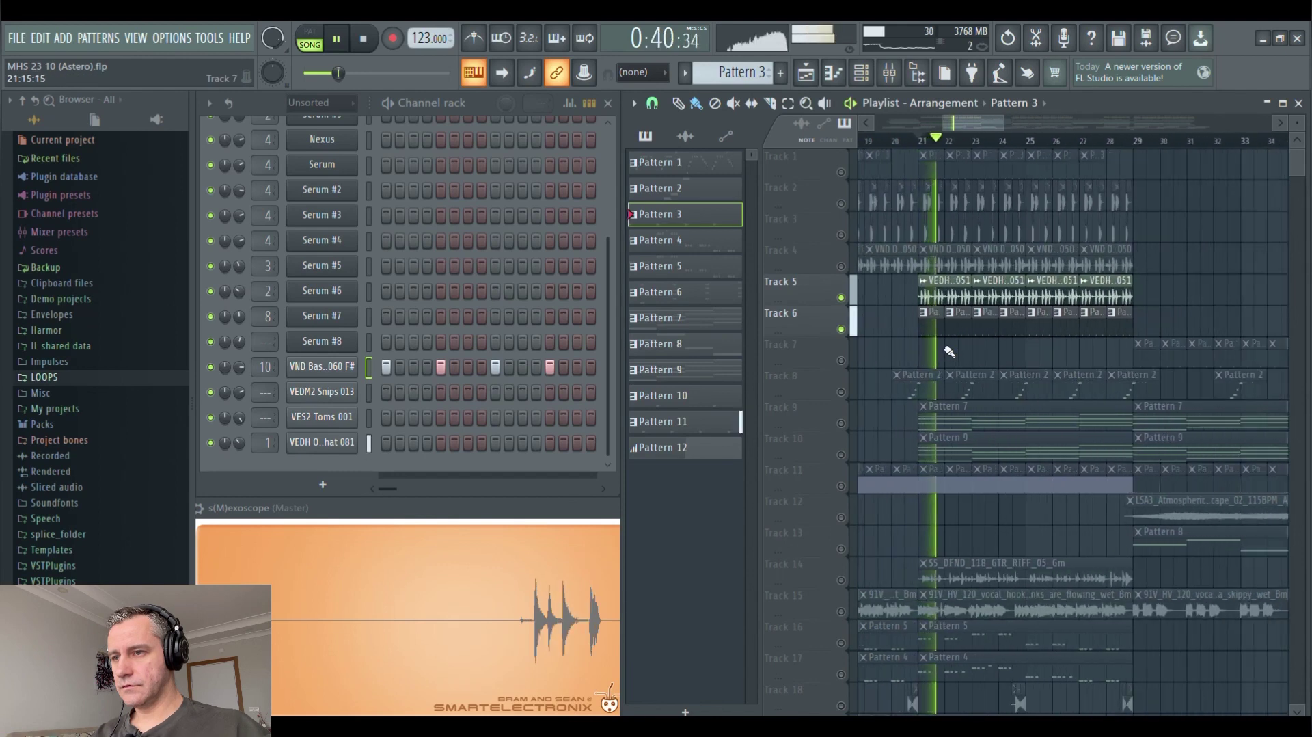
Bring playlist tracks 4, 3, 2 and 1 back in during playback, listen to the full drum group, and stop
{"action": "left_click", "coordinate": [842, 266]}
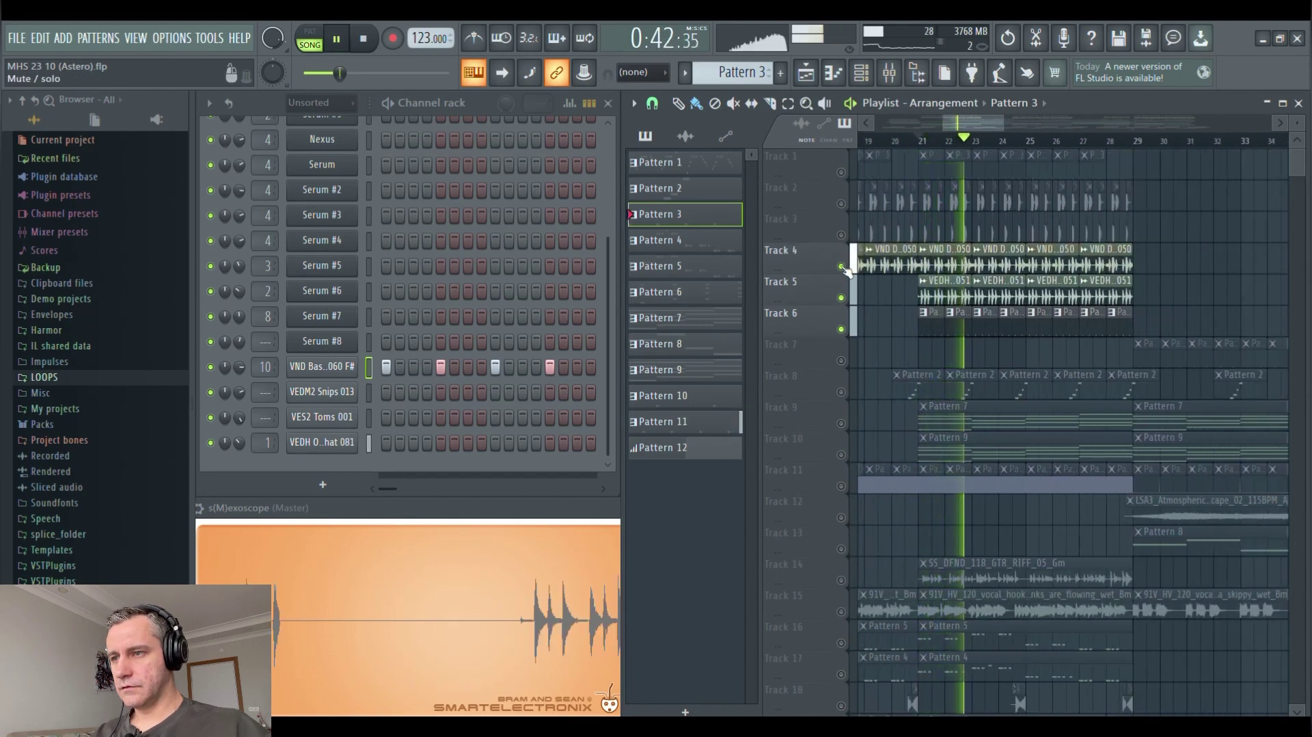
{"action": "left_click", "coordinate": [841, 235]}
{"action": "left_click", "coordinate": [841, 203]}
{"action": "left_click", "coordinate": [841, 172]}
{"action": "scroll", "coordinate": [1028, 349], "scroll_direction": "down", "scroll_amount": 2}
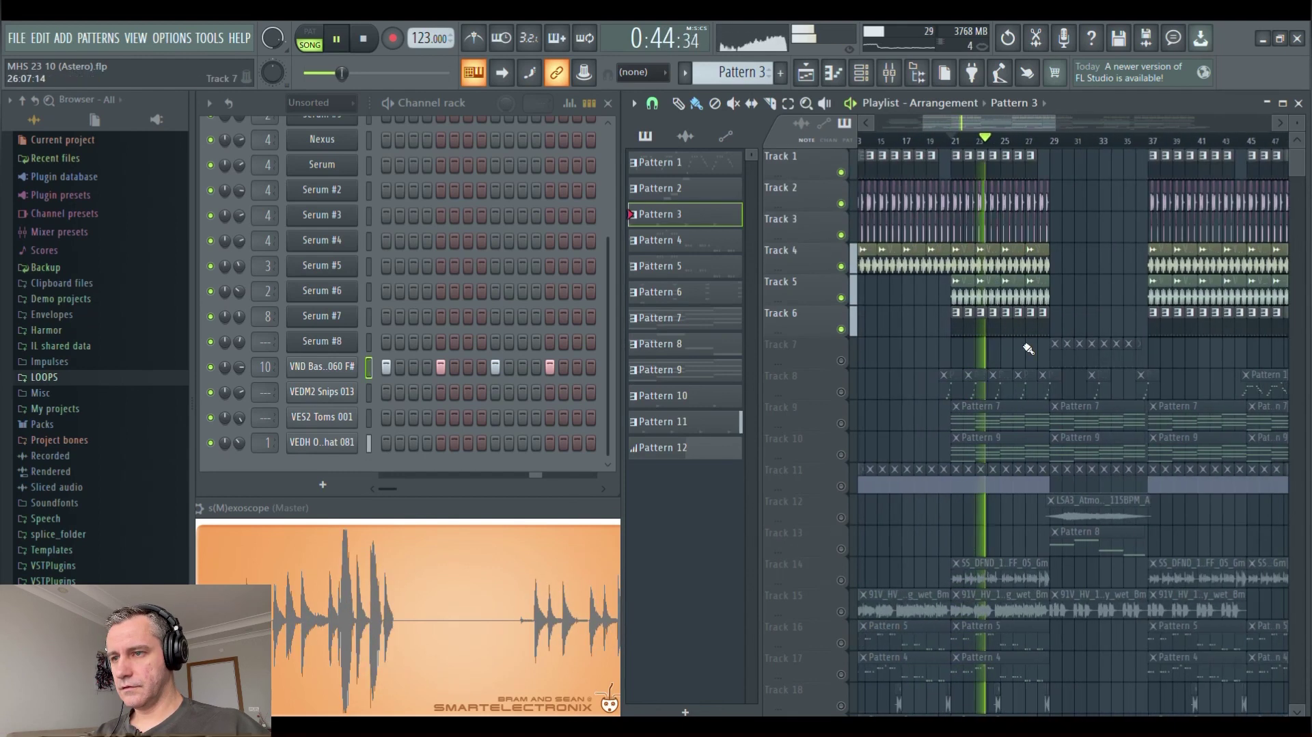
{"action": "scroll", "coordinate": [1028, 352], "scroll_direction": "up", "scroll_amount": 2}
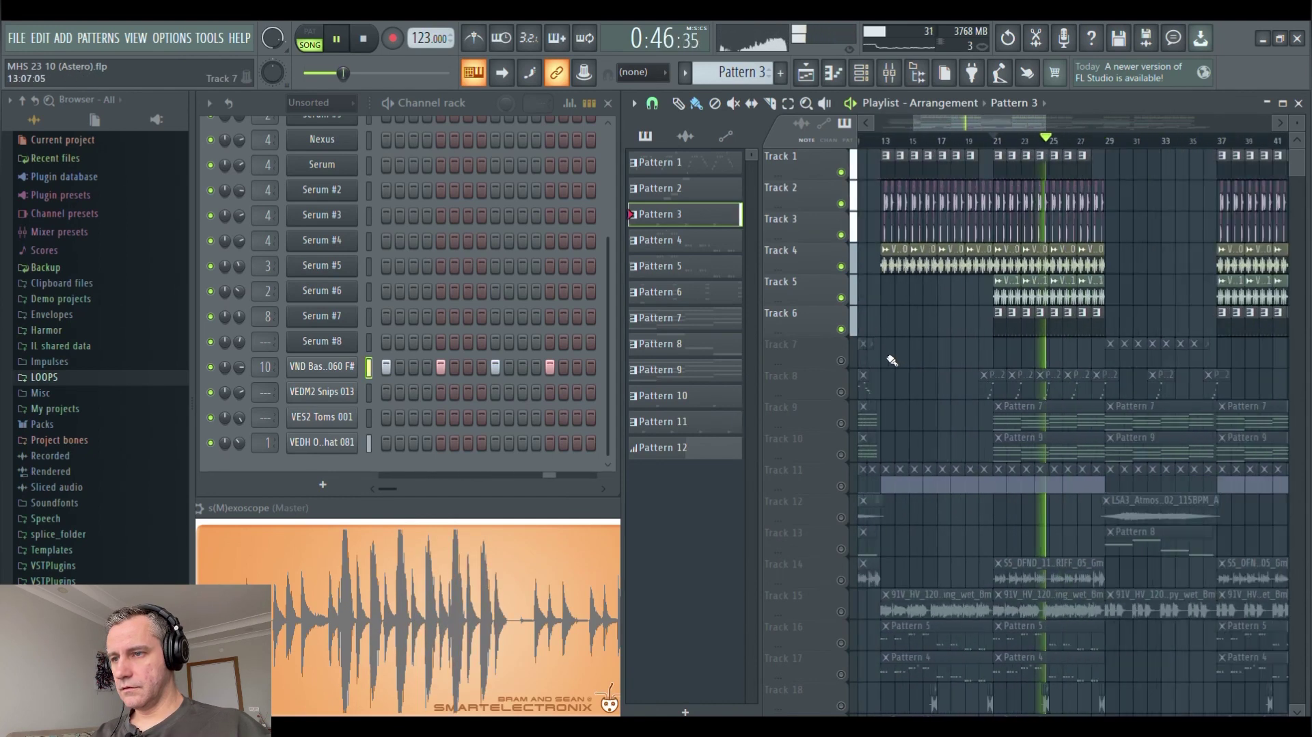
{"action": "key", "text": "space"}
Solo playlist track 7, play it briefly from bar 7, and stop playback
{"action": "scroll", "coordinate": [902, 359], "scroll_direction": "down", "scroll_amount": 1}
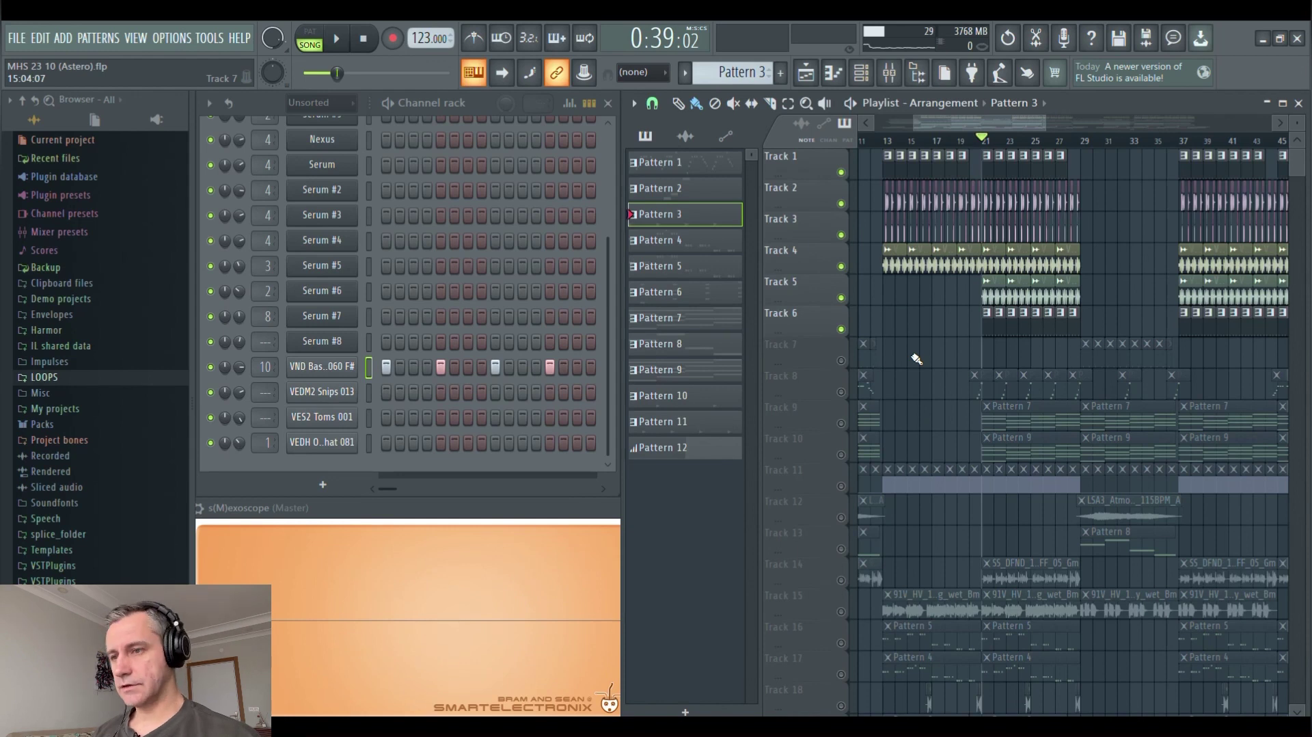
{"action": "scroll", "coordinate": [1018, 354], "scroll_direction": "down", "scroll_amount": 3}
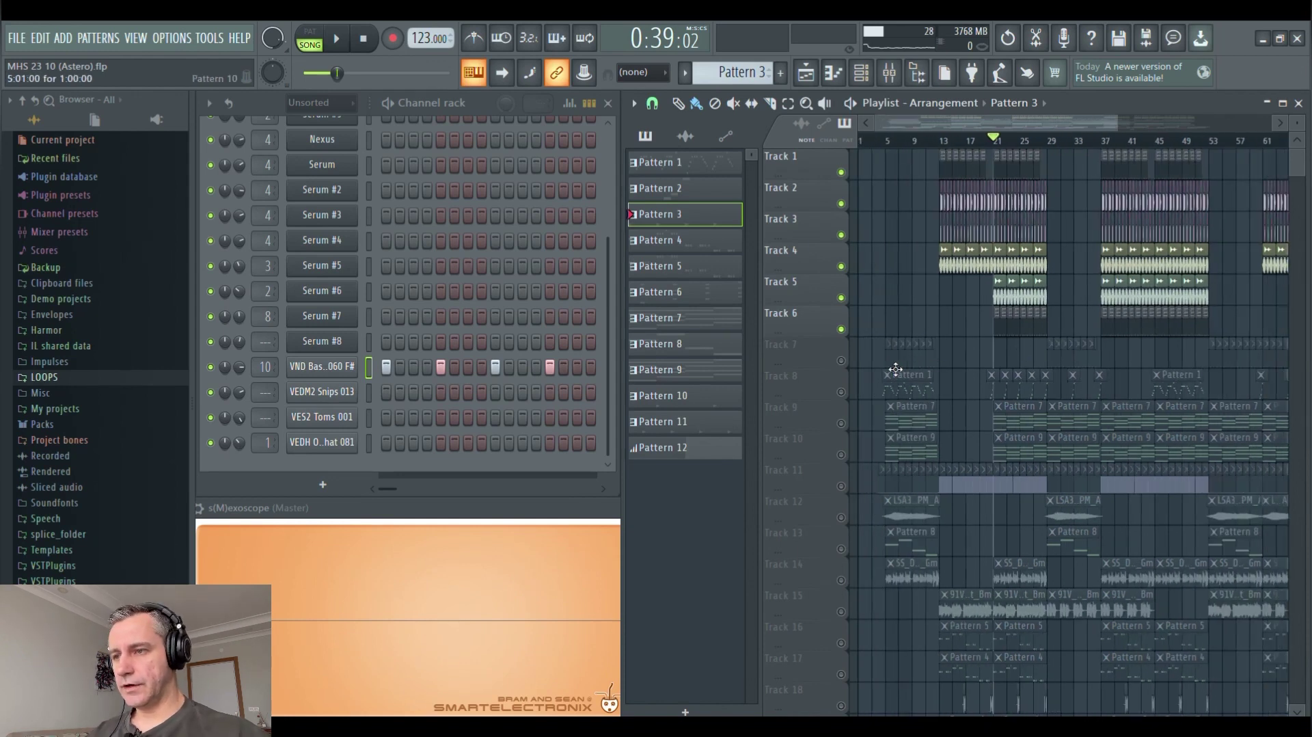
{"action": "scroll", "coordinate": [888, 369], "scroll_direction": "up", "scroll_amount": 2}
{"action": "right_click", "coordinate": [842, 361]}
{"action": "scroll", "coordinate": [898, 232], "scroll_direction": "up", "scroll_amount": 2}
{"action": "left_click", "coordinate": [920, 140]}
{"action": "scroll", "coordinate": [919, 140], "scroll_direction": "down", "scroll_amount": 3}
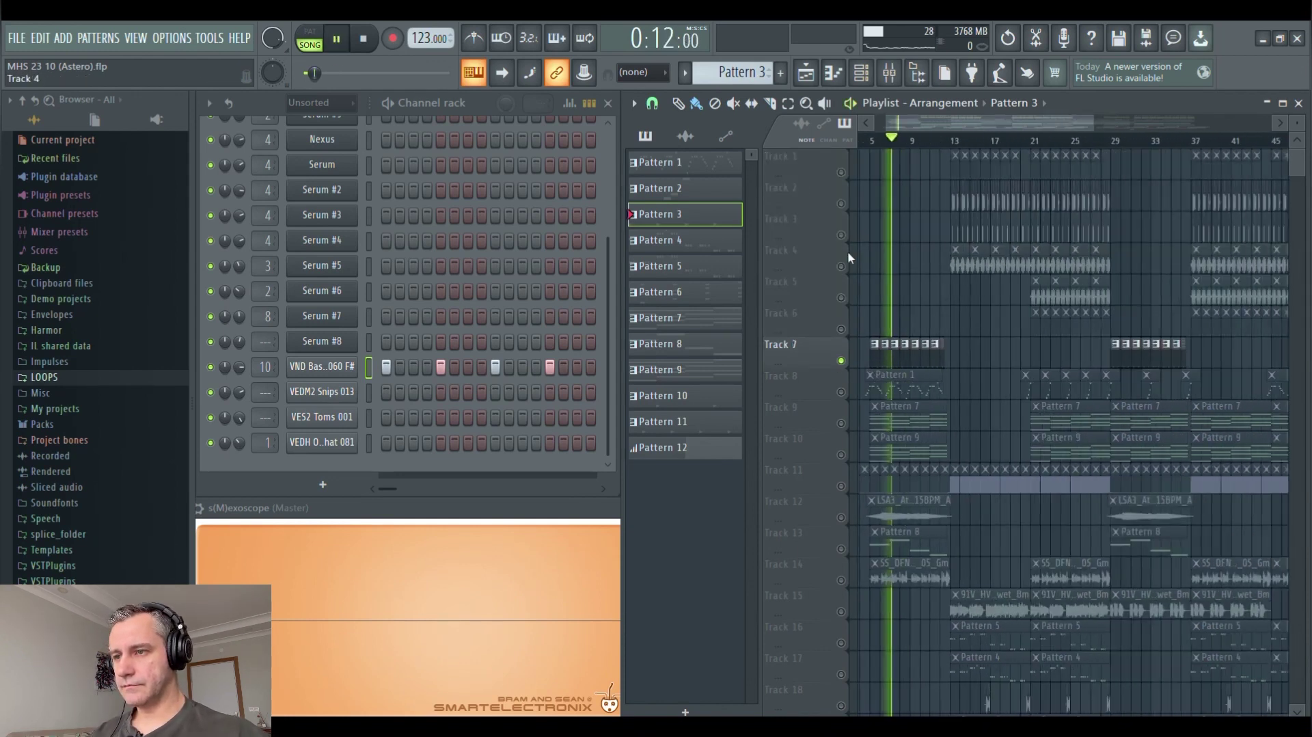
{"action": "key", "text": "space"}
{"action": "key", "text": "space"}
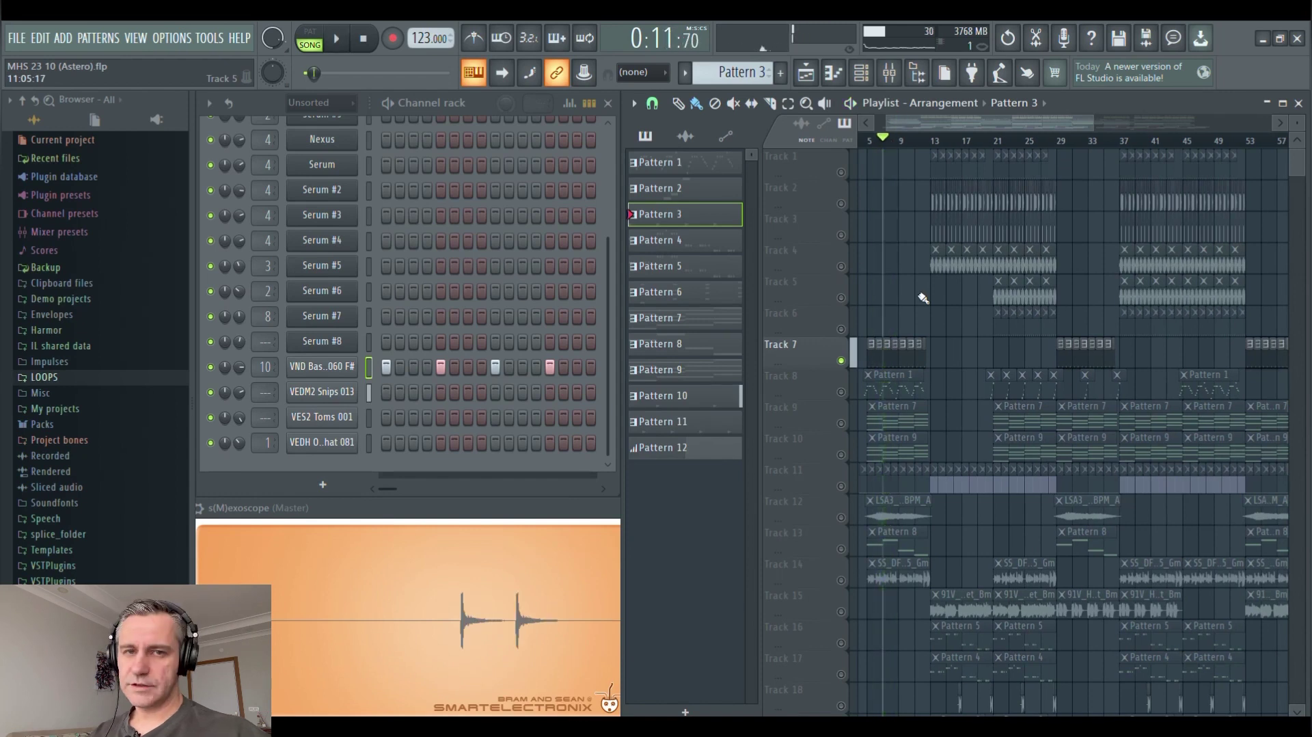
Solo playlist track 8 and play its Pattern 1 clip from the start
{"action": "scroll", "coordinate": [902, 410], "scroll_direction": "up", "scroll_amount": 4}
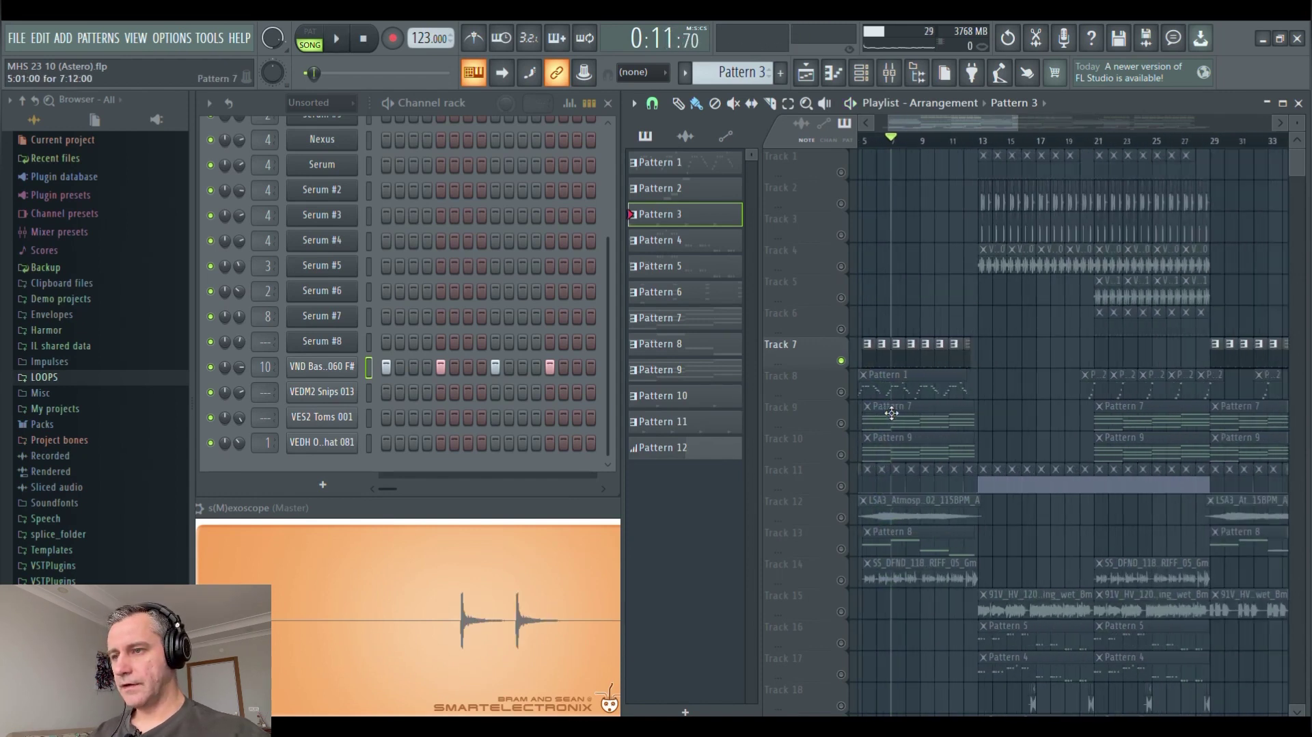
{"action": "right_click", "coordinate": [841, 392]}
{"action": "left_click", "coordinate": [883, 140]}
{"action": "key", "text": "space"}
{"action": "scroll", "coordinate": [889, 328], "scroll_direction": "down", "scroll_amount": 1}
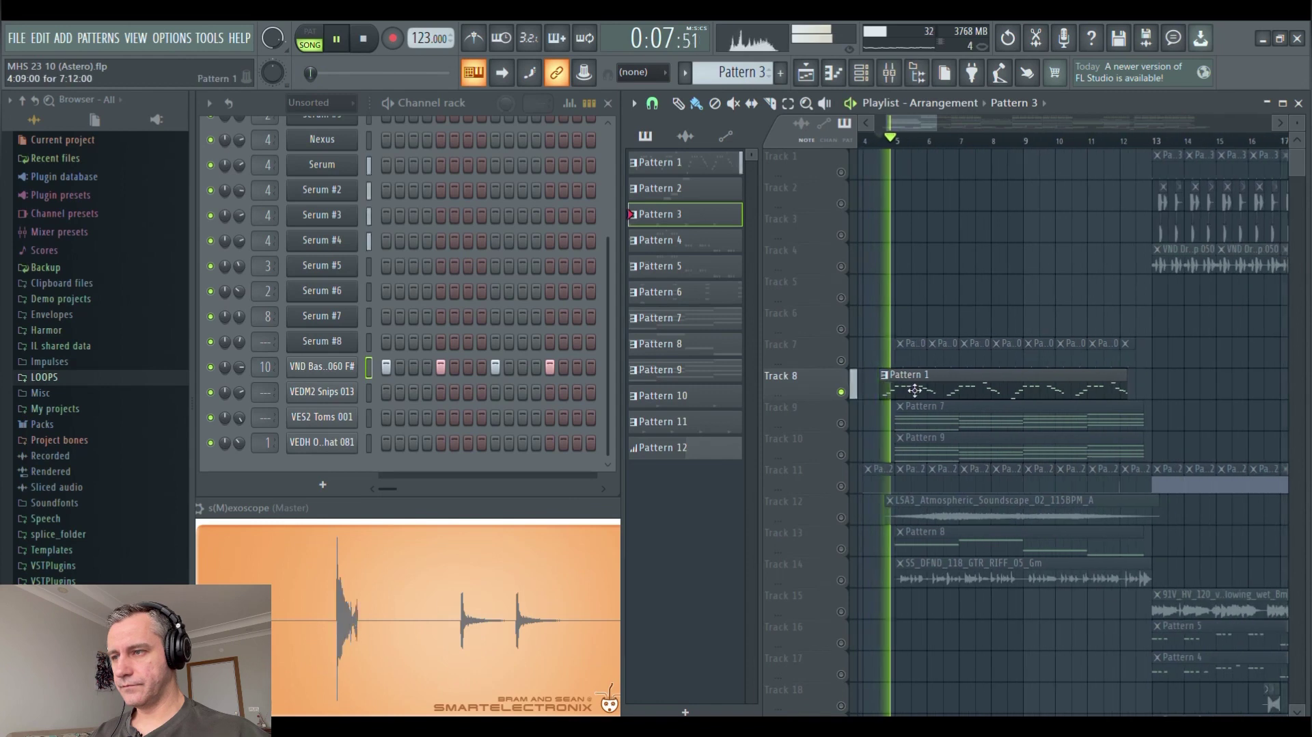
Select Pattern 1, examine its Serum #4 notes in the piano roll, close the piano roll, and stop playback
{"action": "left_click", "coordinate": [911, 390]}
{"action": "scroll", "coordinate": [607, 359], "scroll_direction": "up", "scroll_amount": 3}
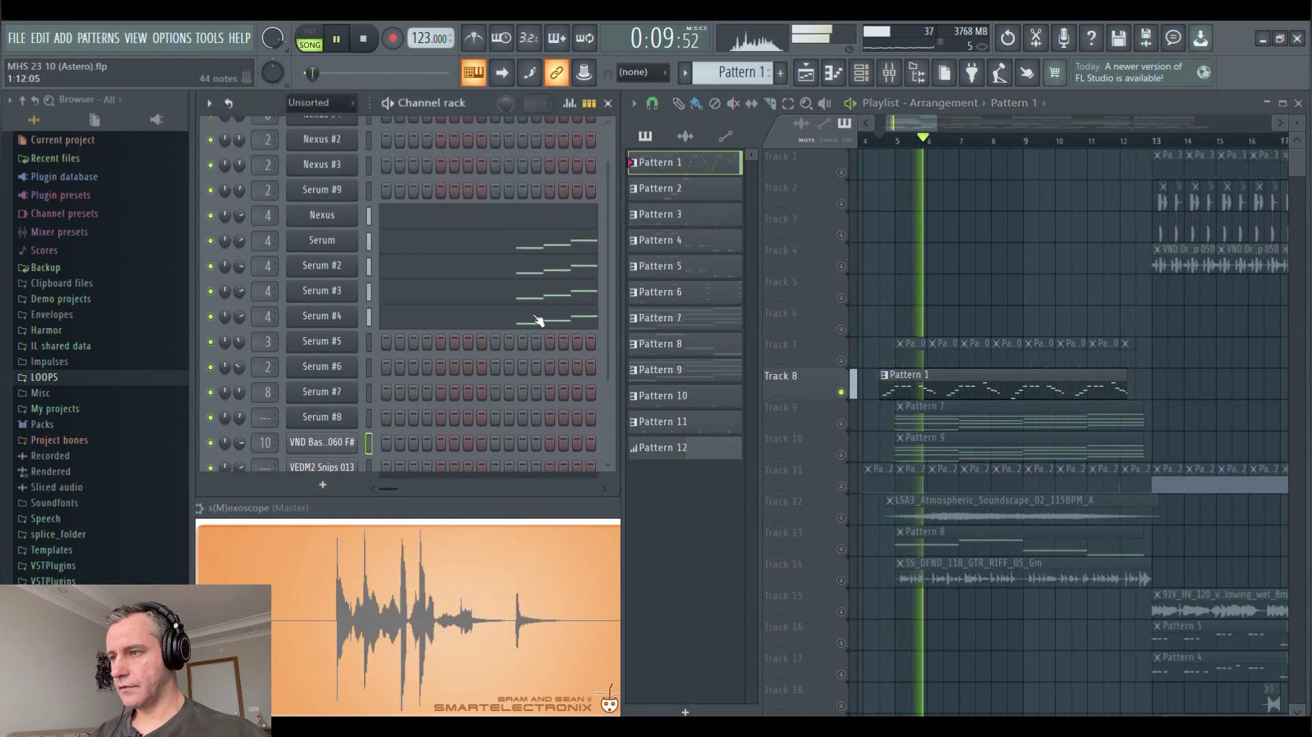
{"action": "left_click", "coordinate": [476, 342]}
{"action": "scroll", "coordinate": [481, 352], "scroll_direction": "down", "scroll_amount": 5}
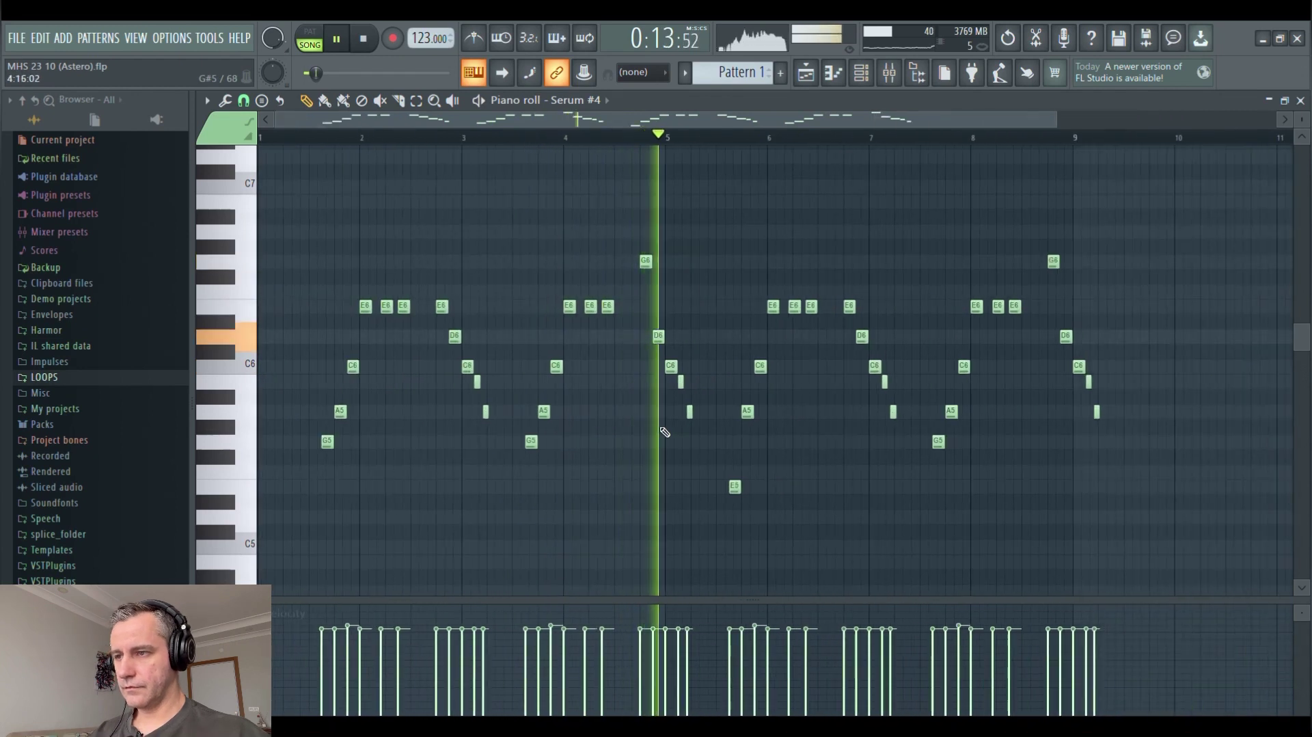
{"action": "key", "text": "F7"}
{"action": "key", "text": "space"}
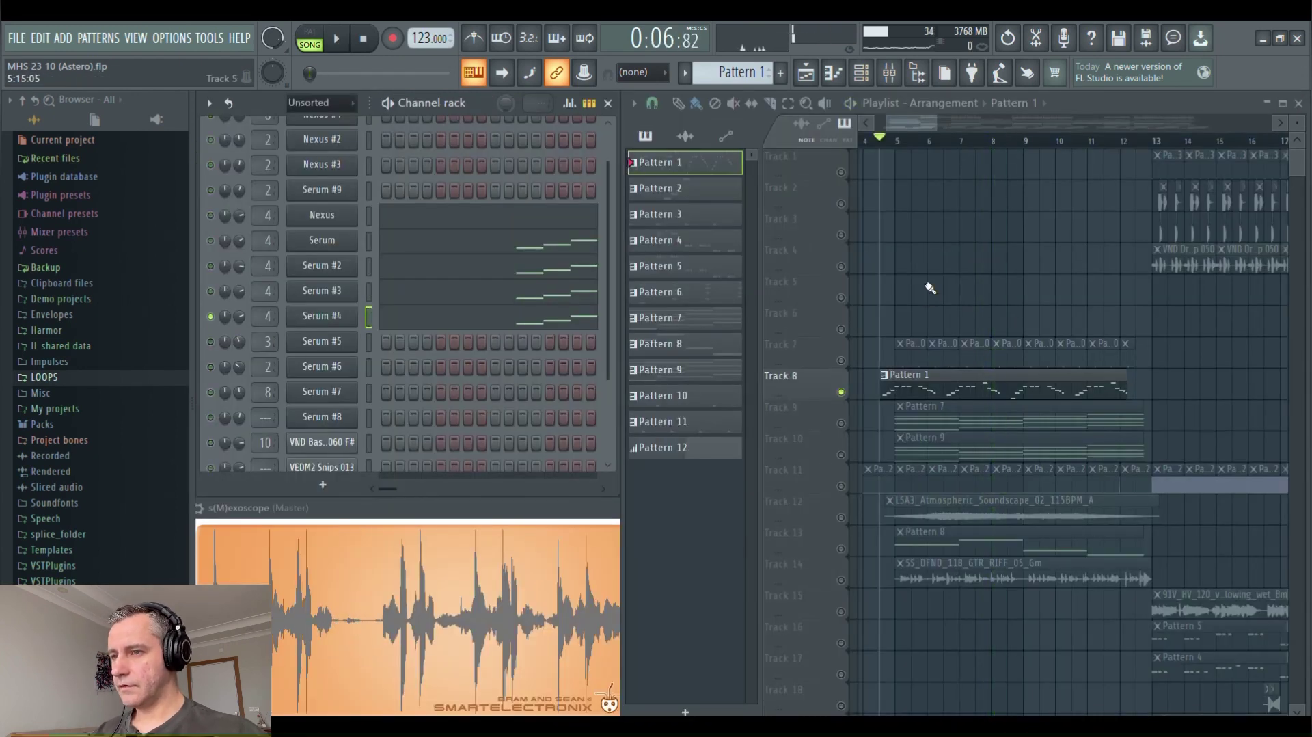
Set the playhead to bar 5 and play the soloed Serum #4 channel
{"action": "left_click", "coordinate": [893, 138]}
{"action": "scroll", "coordinate": [900, 140], "scroll_direction": "up", "scroll_amount": 1}
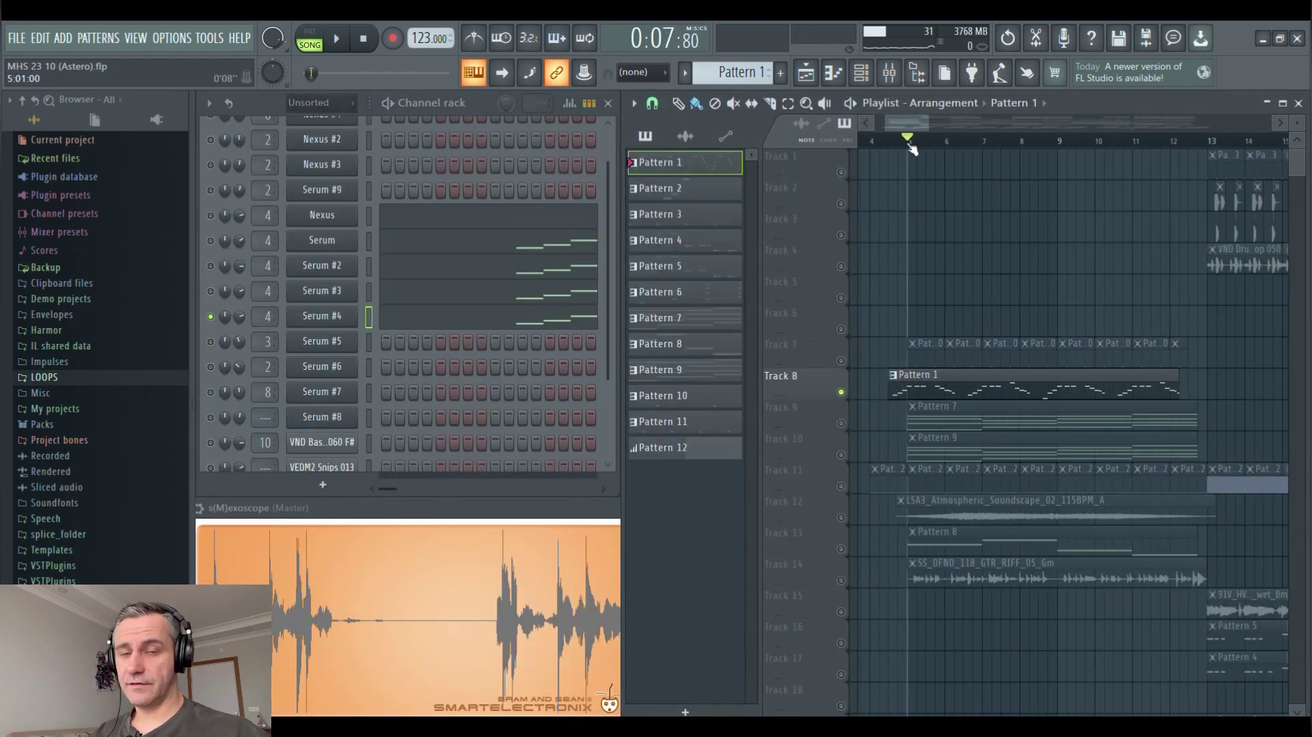
{"action": "scroll", "coordinate": [949, 293], "scroll_direction": "down", "scroll_amount": 3}
{"action": "key", "text": "space"}
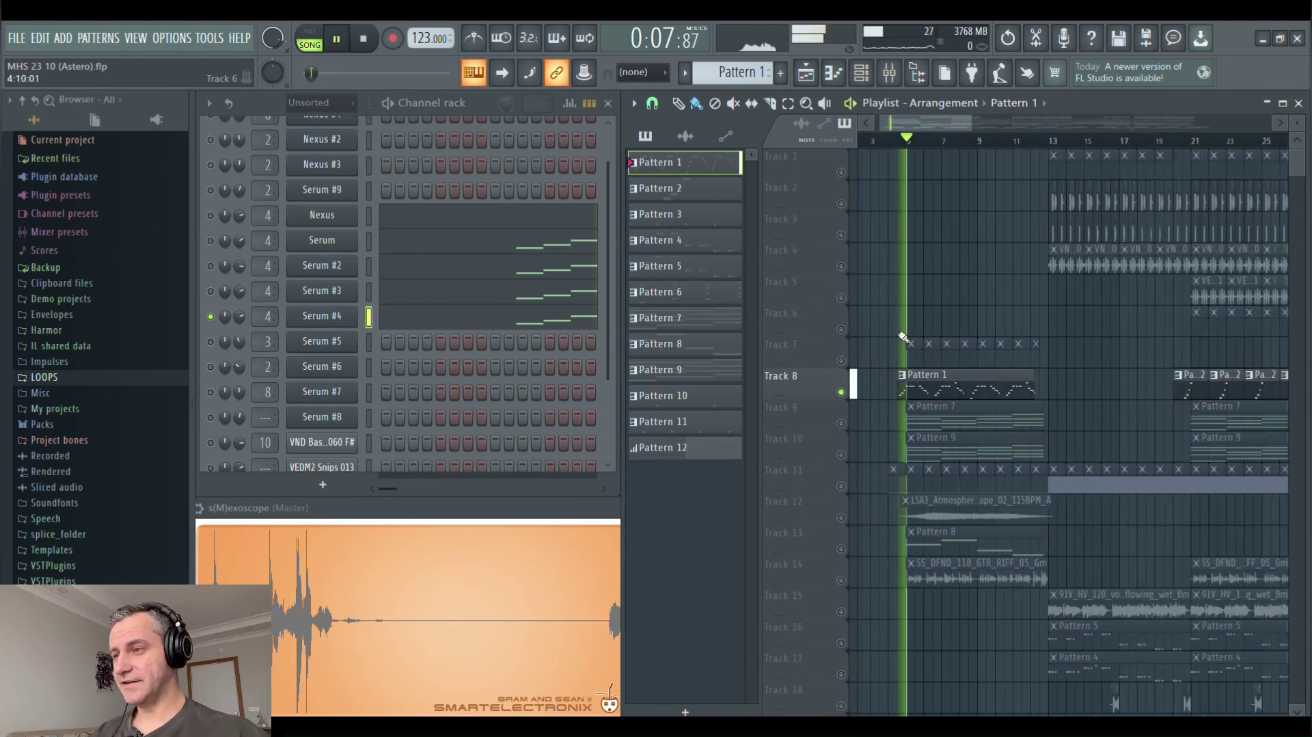
Solo the Serum #3, Serum #2, Serum and Nexus channels one after another during playback, and restore all channels together
{"action": "right_click", "coordinate": [211, 291]}
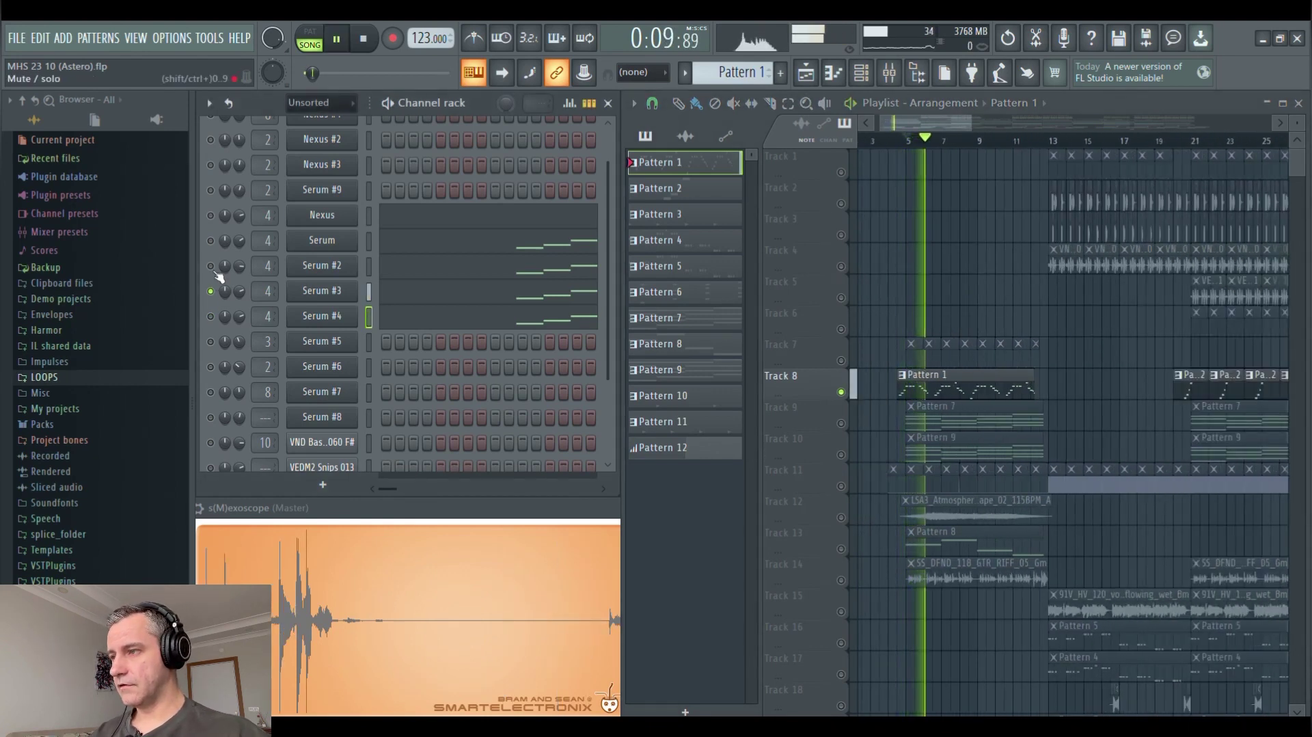
{"action": "right_click", "coordinate": [211, 267]}
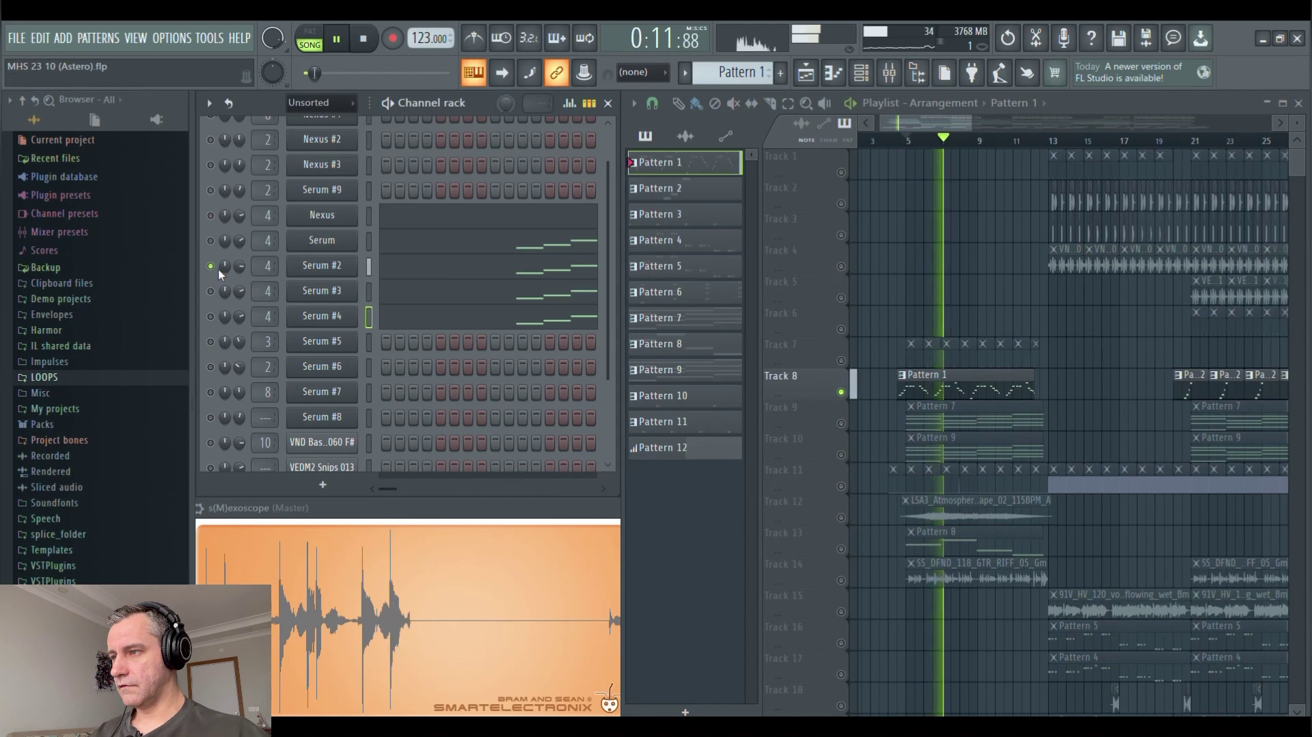
{"action": "right_click", "coordinate": [211, 241]}
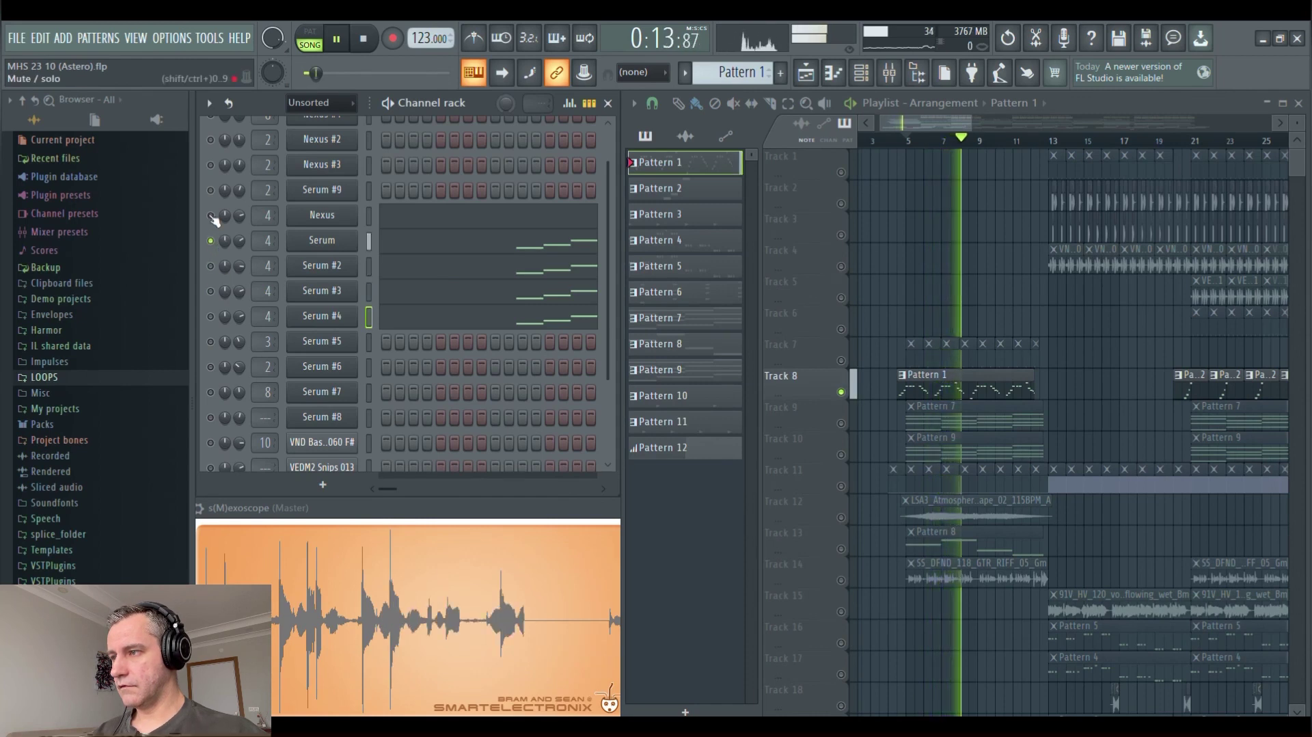
{"action": "right_click", "coordinate": [211, 216]}
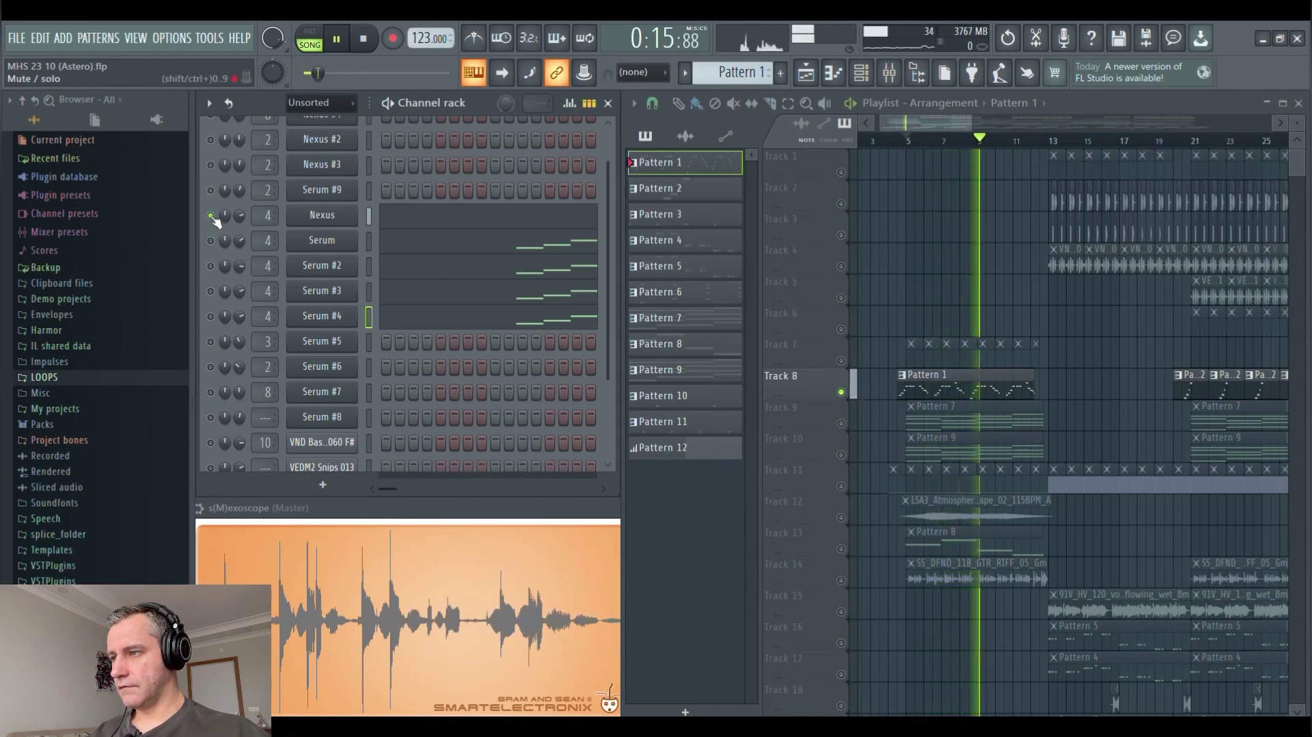
{"action": "right_click", "coordinate": [213, 217]}
{"action": "scroll", "coordinate": [984, 418], "scroll_direction": "down", "scroll_amount": 4}
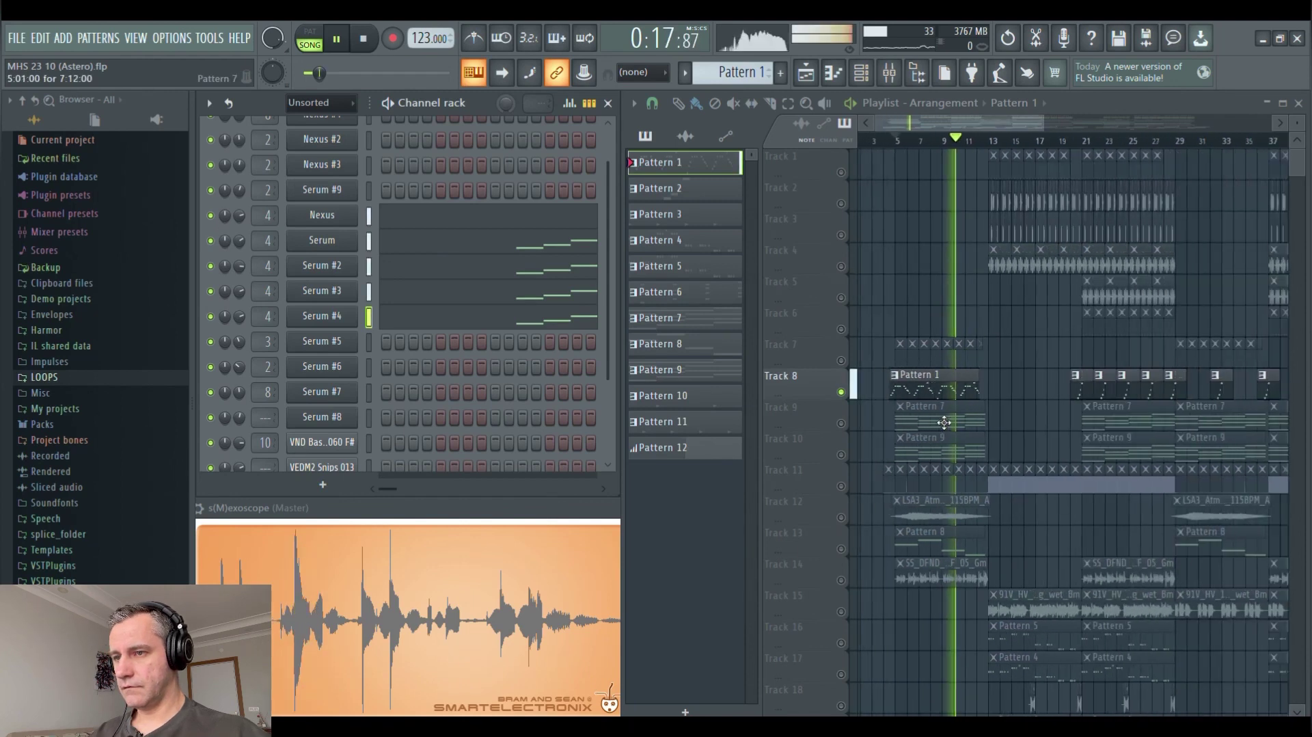
Stop playback, open the Fruity parametric EQ 2, OTT and Kickstart effects of mixer Insert 4, and close the mixer
{"action": "key", "text": "space"}
{"action": "left_click", "coordinate": [886, 75]}
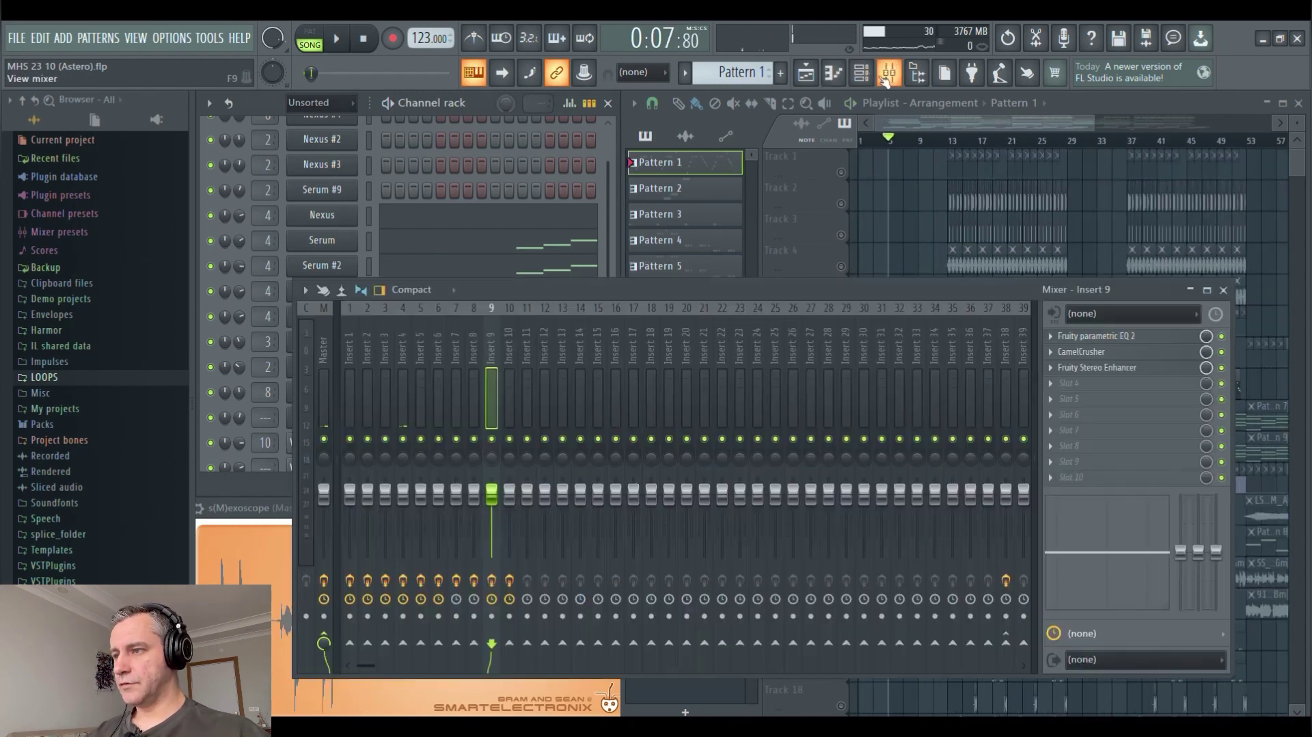
{"action": "left_click", "coordinate": [400, 350]}
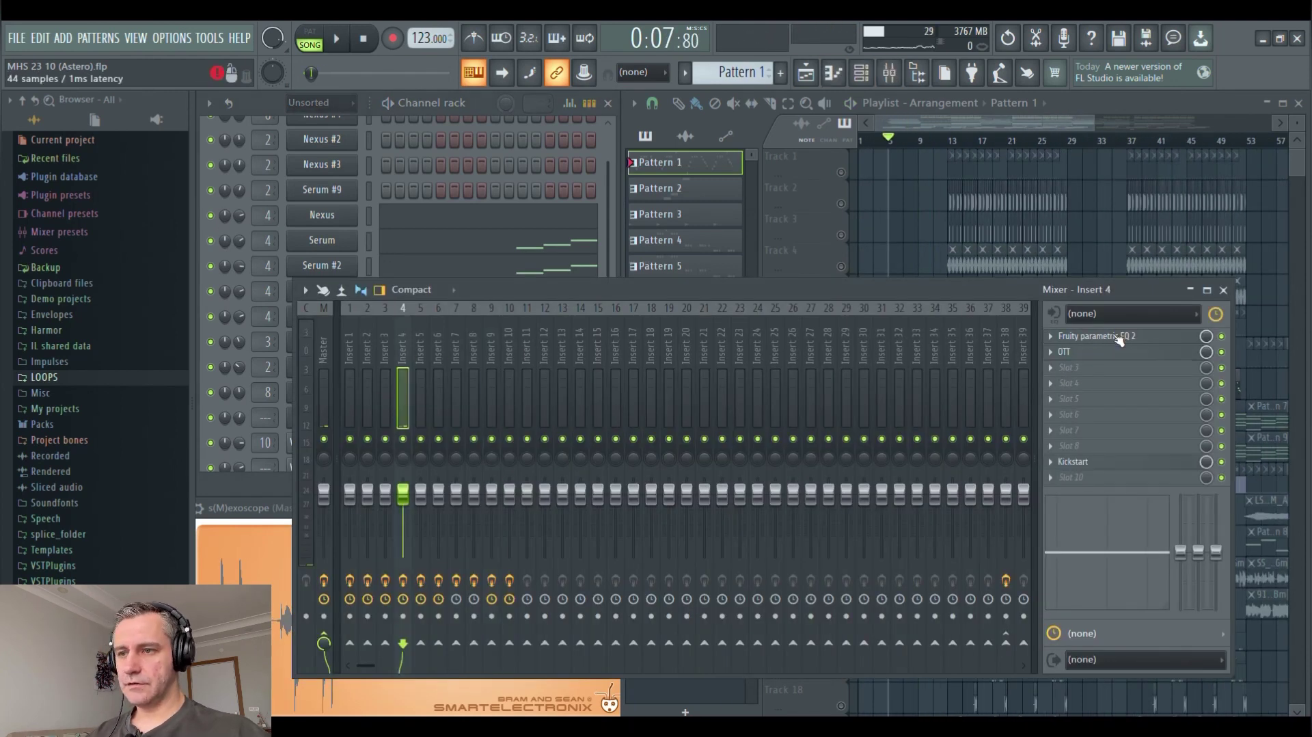
{"action": "left_click", "coordinate": [1119, 337]}
{"action": "left_click", "coordinate": [1063, 351]}
{"action": "left_click", "coordinate": [1073, 462]}
{"action": "left_click", "coordinate": [1223, 290]}
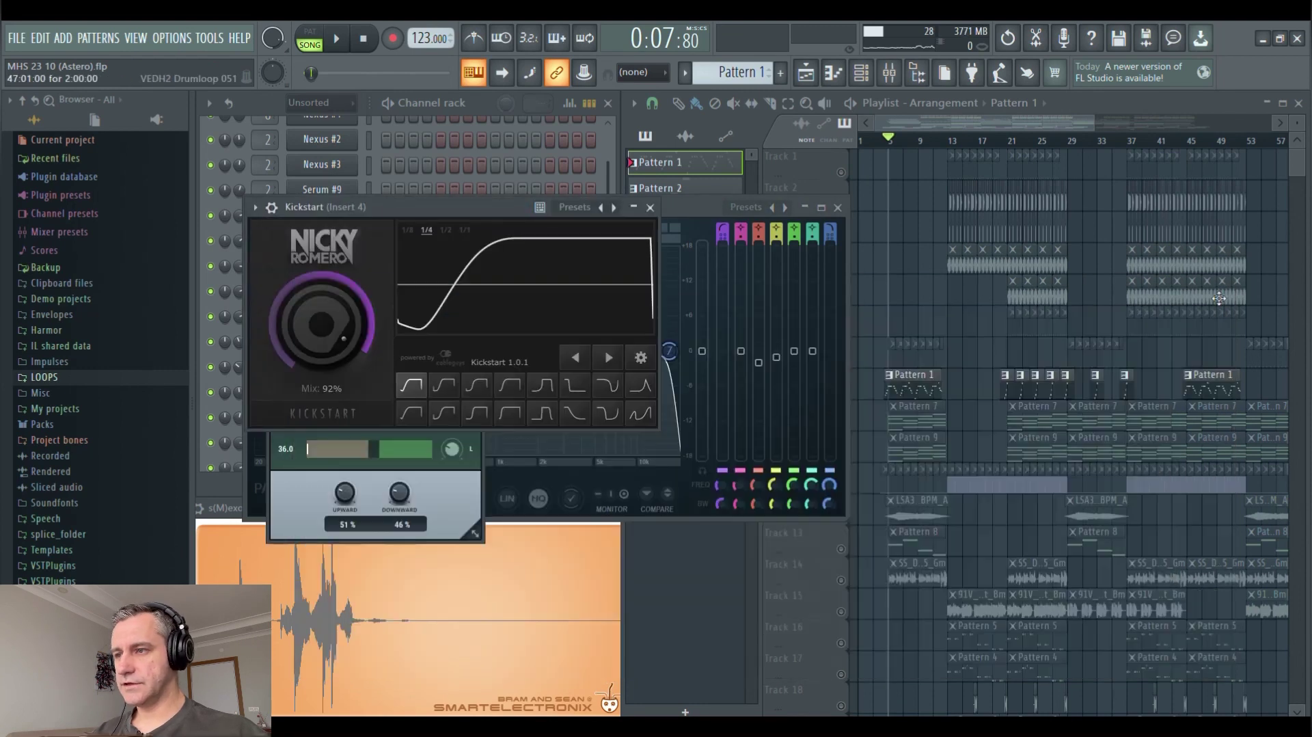
Move the EQ and Kickstart windows apart to examine all three effects' settings, and close Kickstart and OTT
{"action": "left_click_drag", "start_coordinate": [682, 215], "coordinate": [989, 205]}
{"action": "left_click_drag", "start_coordinate": [355, 207], "coordinate": [652, 440]}
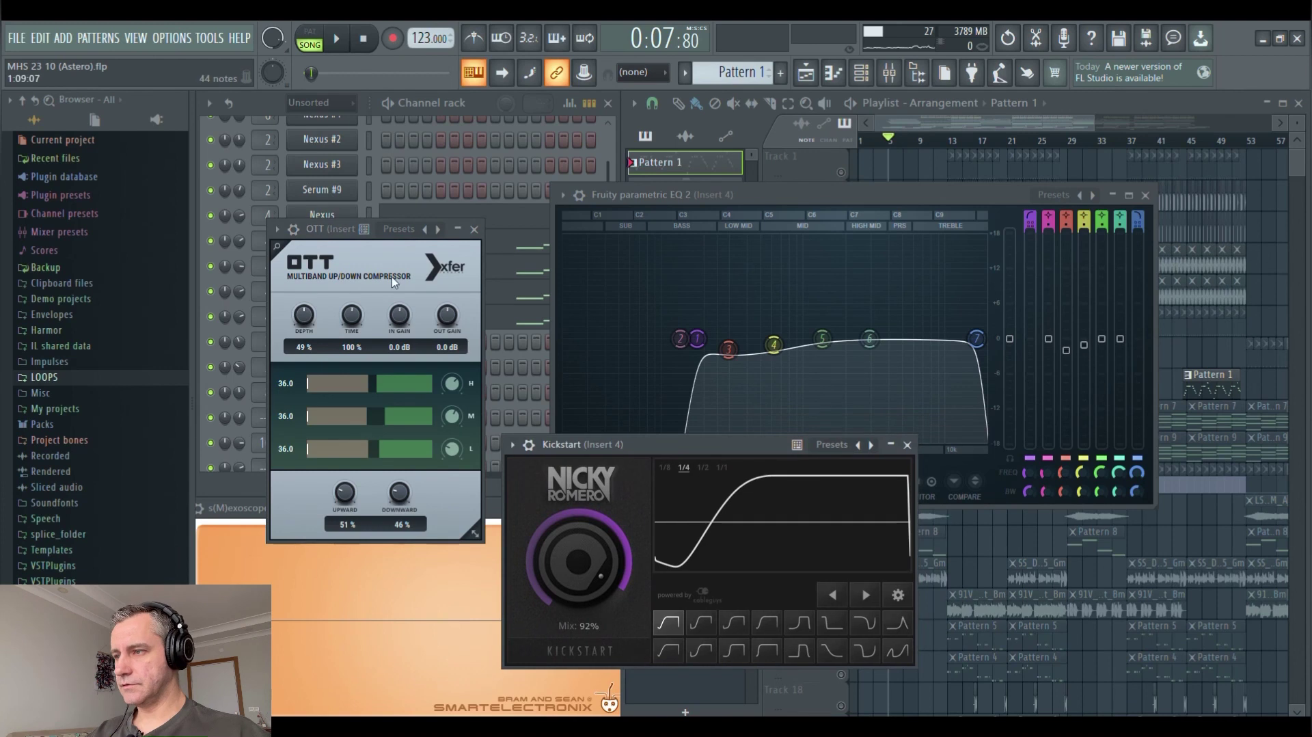
{"action": "left_click", "coordinate": [906, 437]}
{"action": "left_click", "coordinate": [474, 229]}
Play the soloed melody to watch its spectrum in Fruity parametric EQ 2, close the equalizer, and stop playback
{"action": "key", "text": "space"}
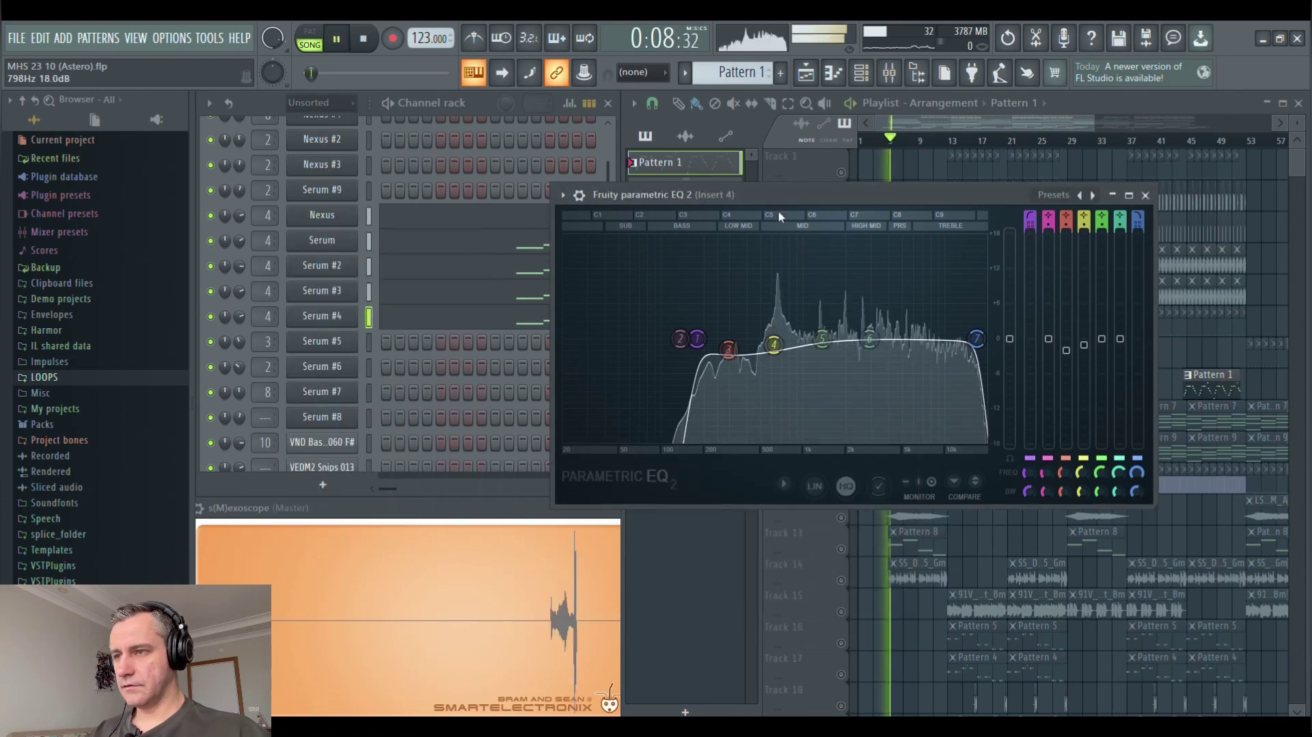
{"action": "key", "text": "Escape"}
{"action": "scroll", "coordinate": [954, 440], "scroll_direction": "up", "scroll_amount": 2}
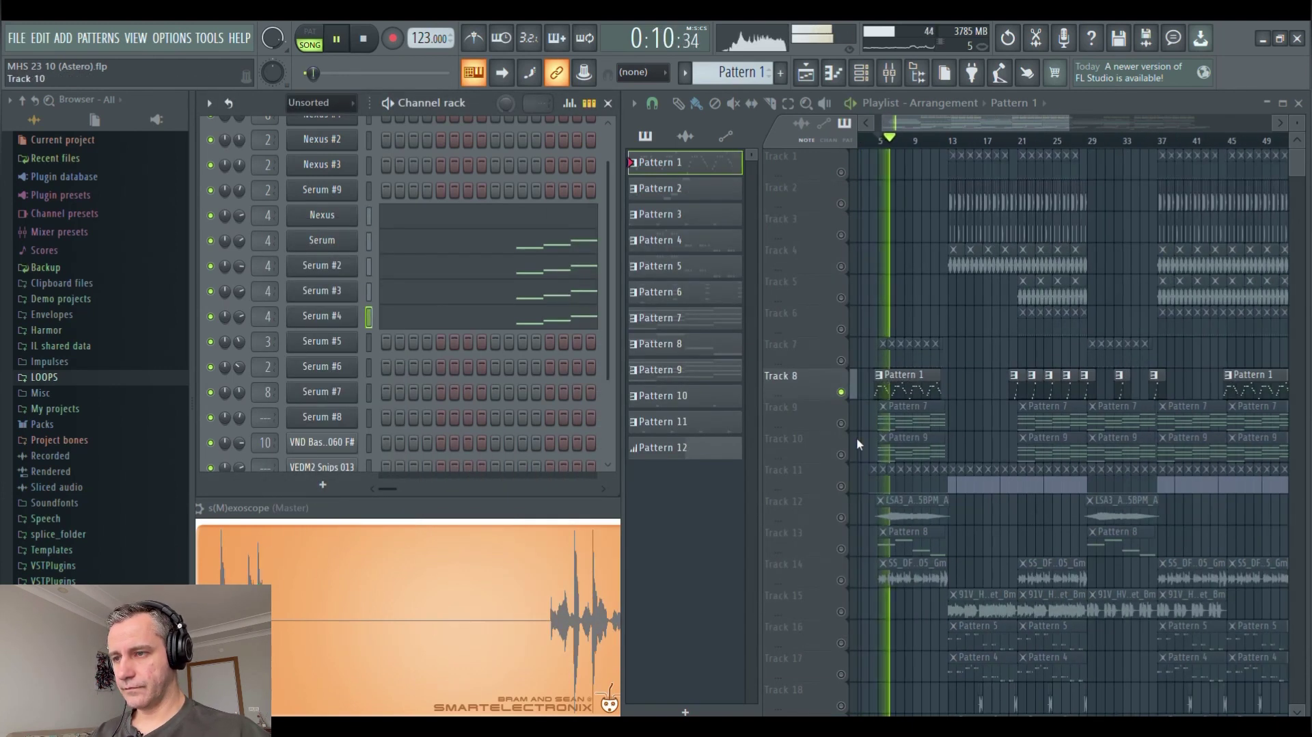
{"action": "key", "text": "space"}
Solo playlist track 9, select Pattern 7, and play it from bar 5
{"action": "right_click", "coordinate": [841, 424]}
{"action": "left_click", "coordinate": [913, 428]}
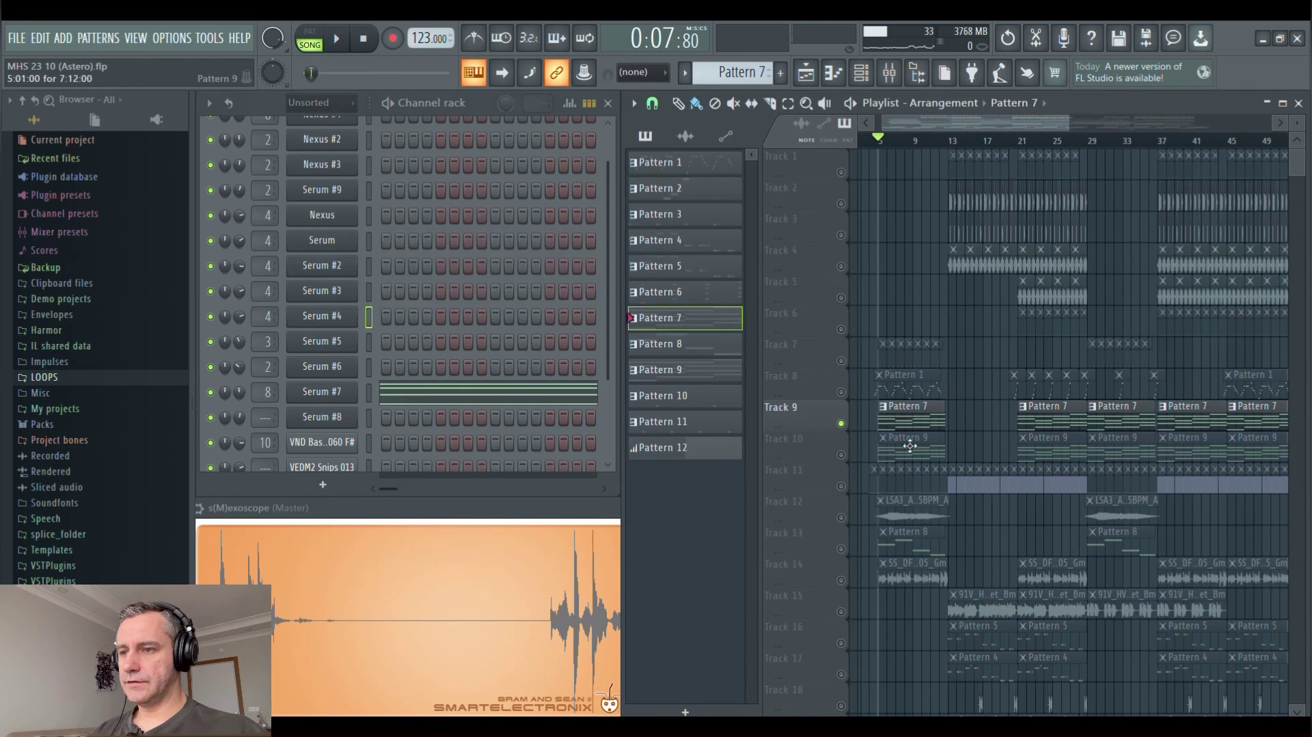
{"action": "key", "text": "space"}
{"action": "scroll", "coordinate": [910, 446], "scroll_direction": "up", "scroll_amount": 2}
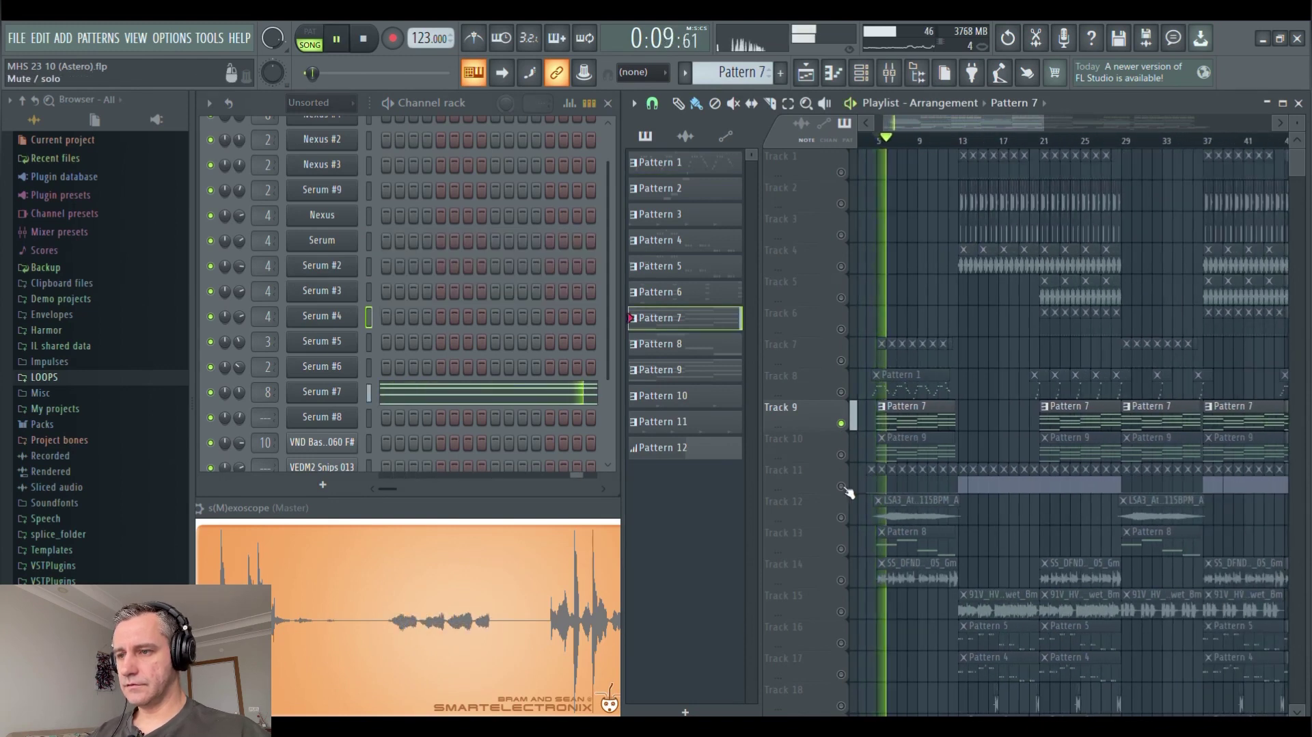
Add playlist track 11 to the solo and play it together with track 9 from bar 21
{"action": "left_click", "coordinate": [841, 486]}
{"action": "scroll", "coordinate": [845, 487], "scroll_direction": "up", "scroll_amount": 2}
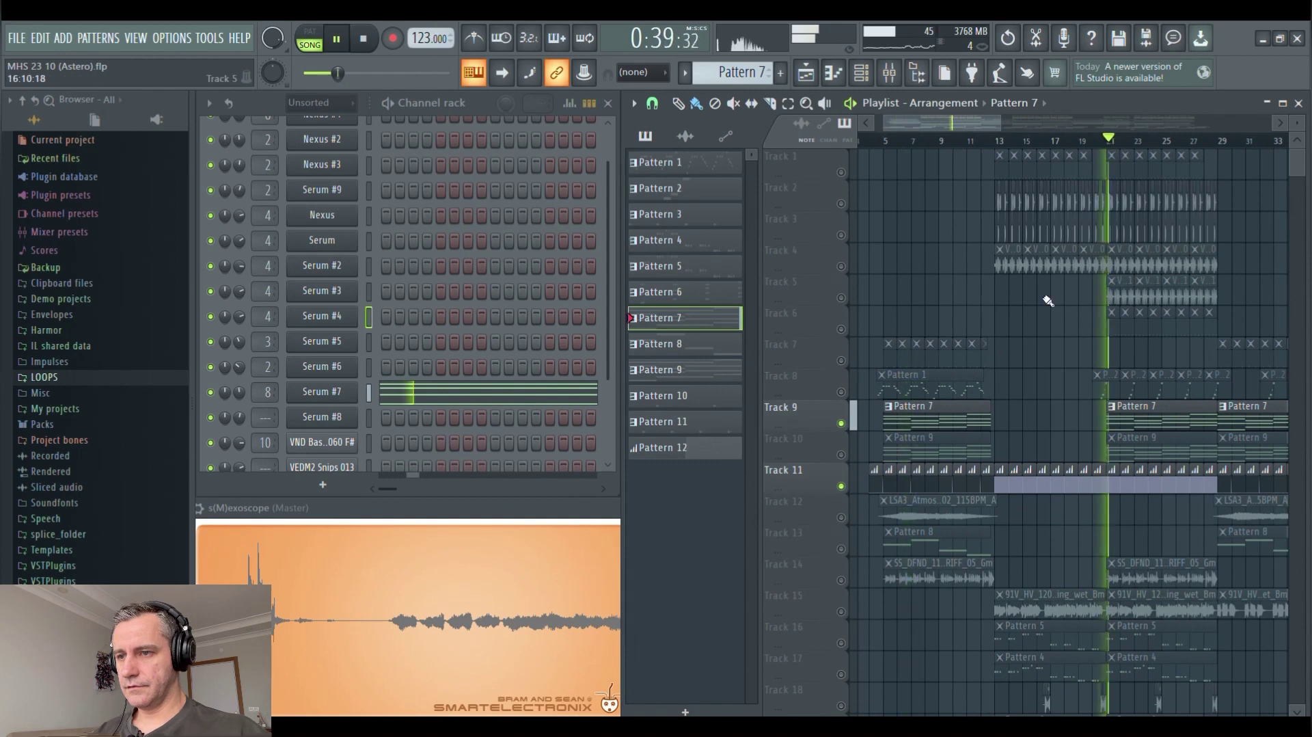
{"action": "scroll", "coordinate": [1045, 296], "scroll_direction": "down", "scroll_amount": 1}
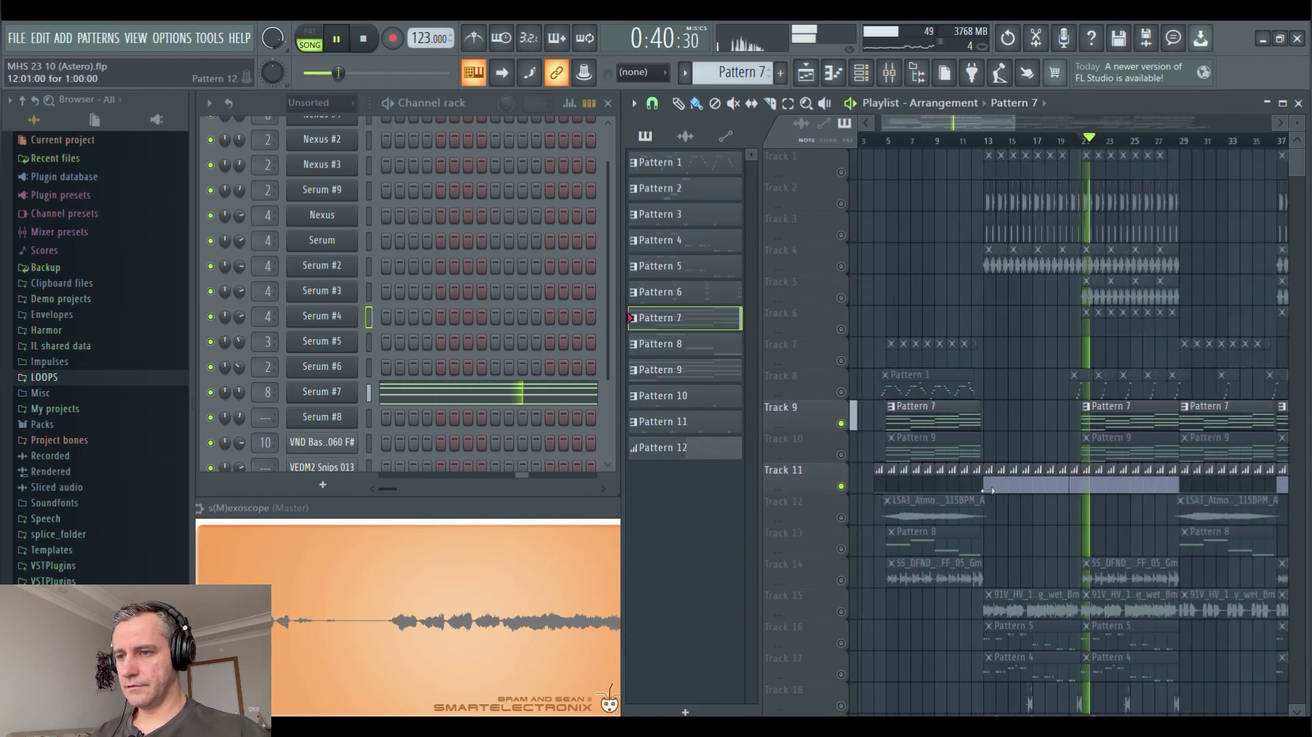
Stop playback, examine Pattern 12's Kickstart Mix level automation in the event editor, and close the editor
{"action": "key", "text": "space"}
{"action": "double_click", "coordinate": [988, 490]}
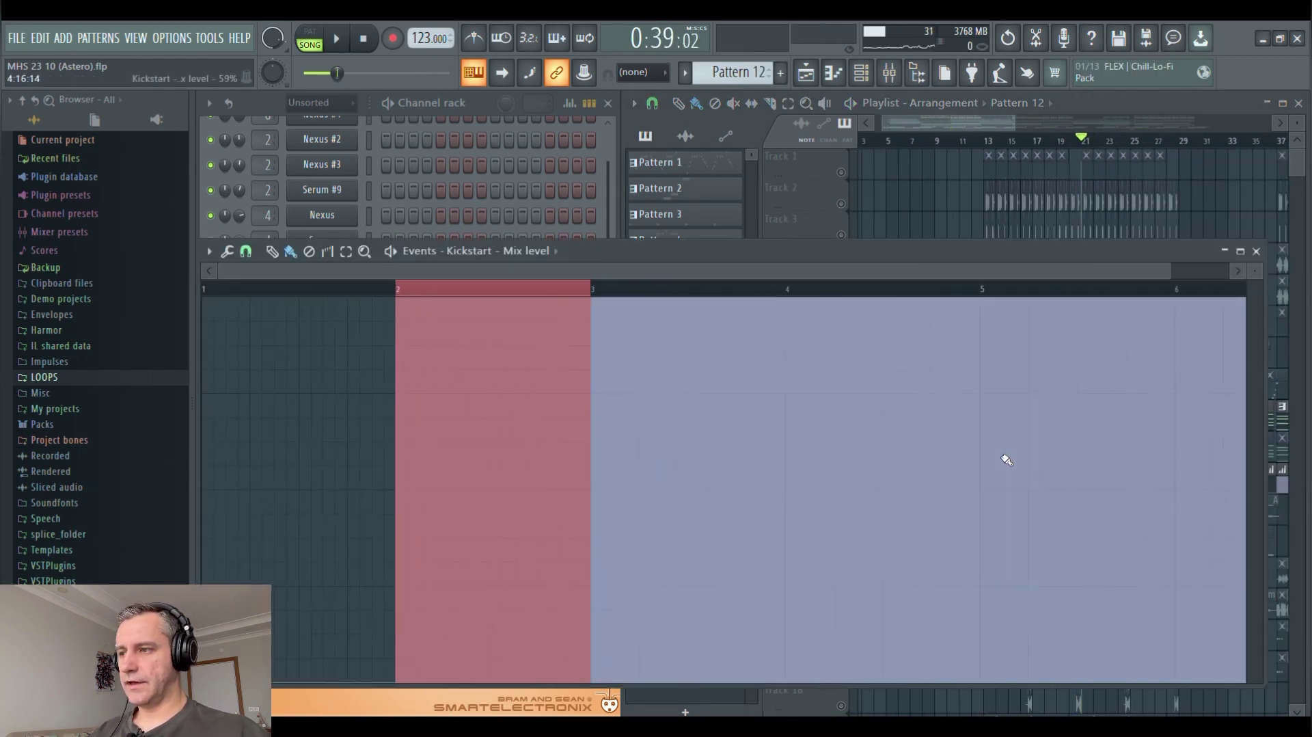
{"action": "scroll", "coordinate": [439, 367], "scroll_direction": "down", "scroll_amount": 1}
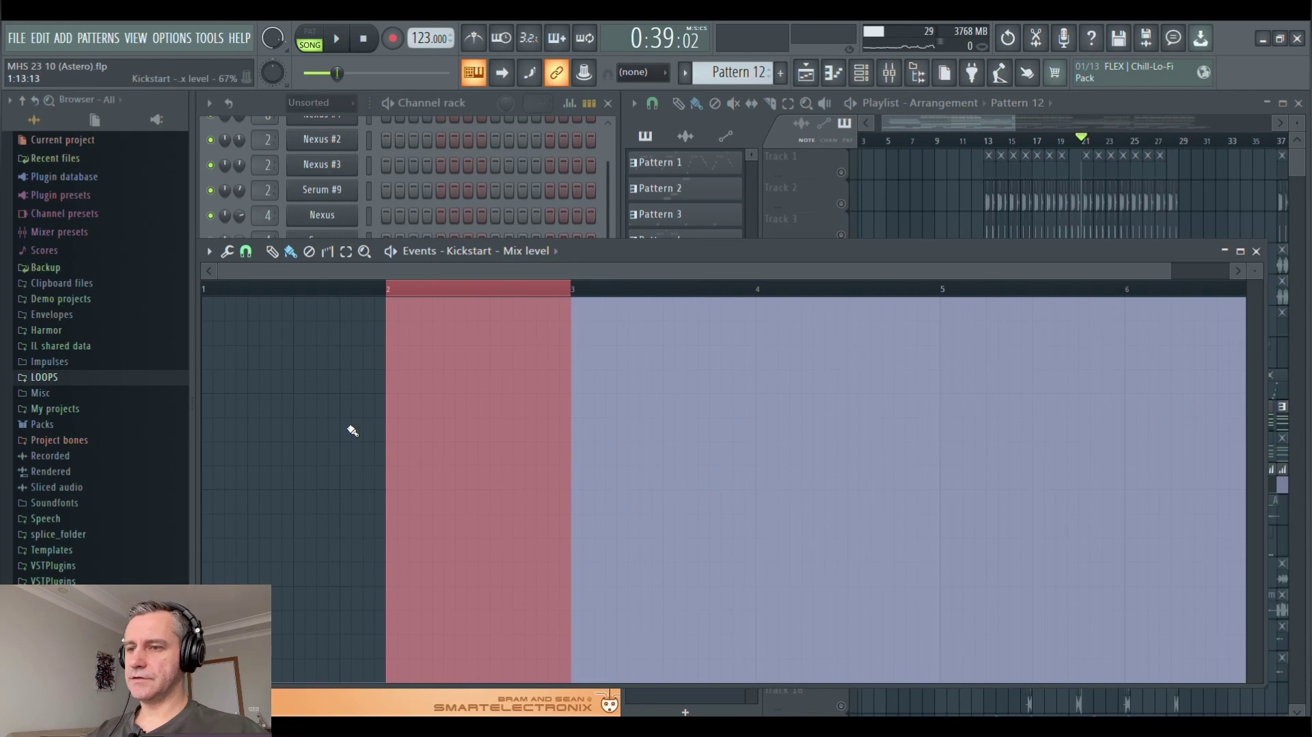
{"action": "key", "text": "Escape"}
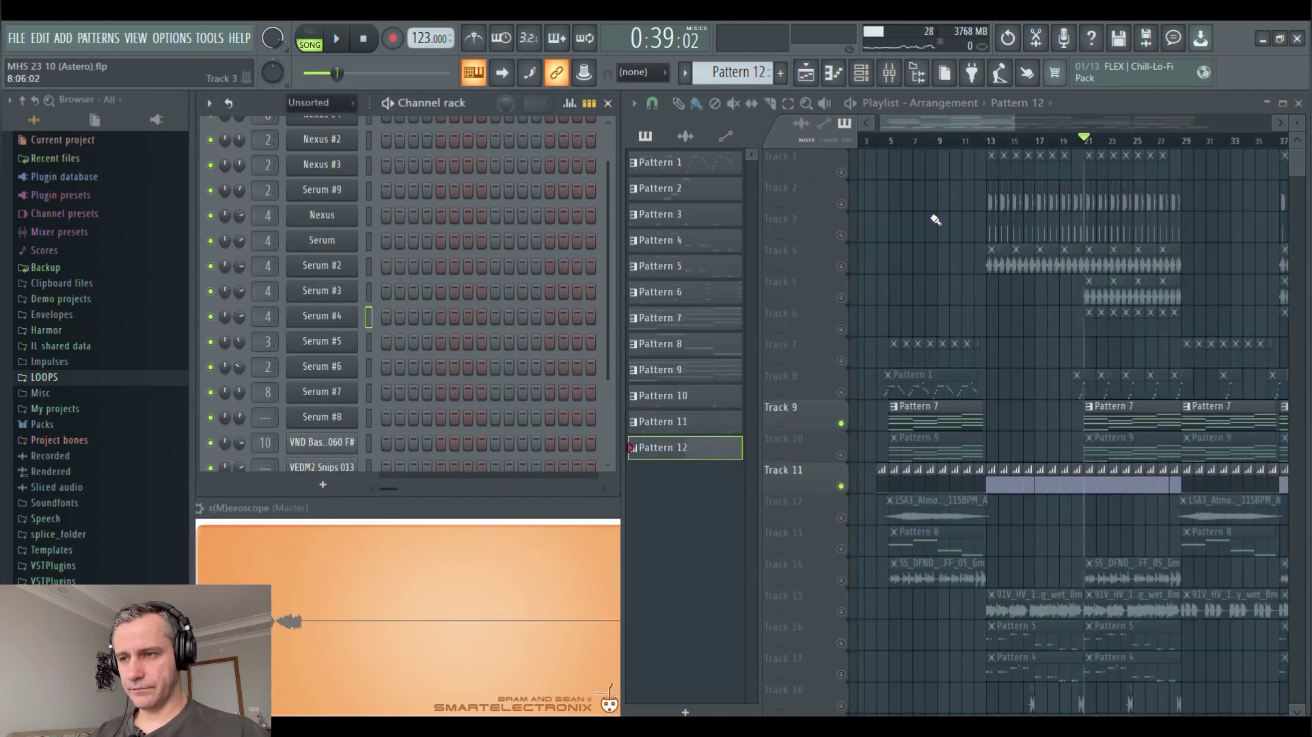
{"action": "scroll", "coordinate": [1010, 414], "scroll_direction": "down", "scroll_amount": 2}
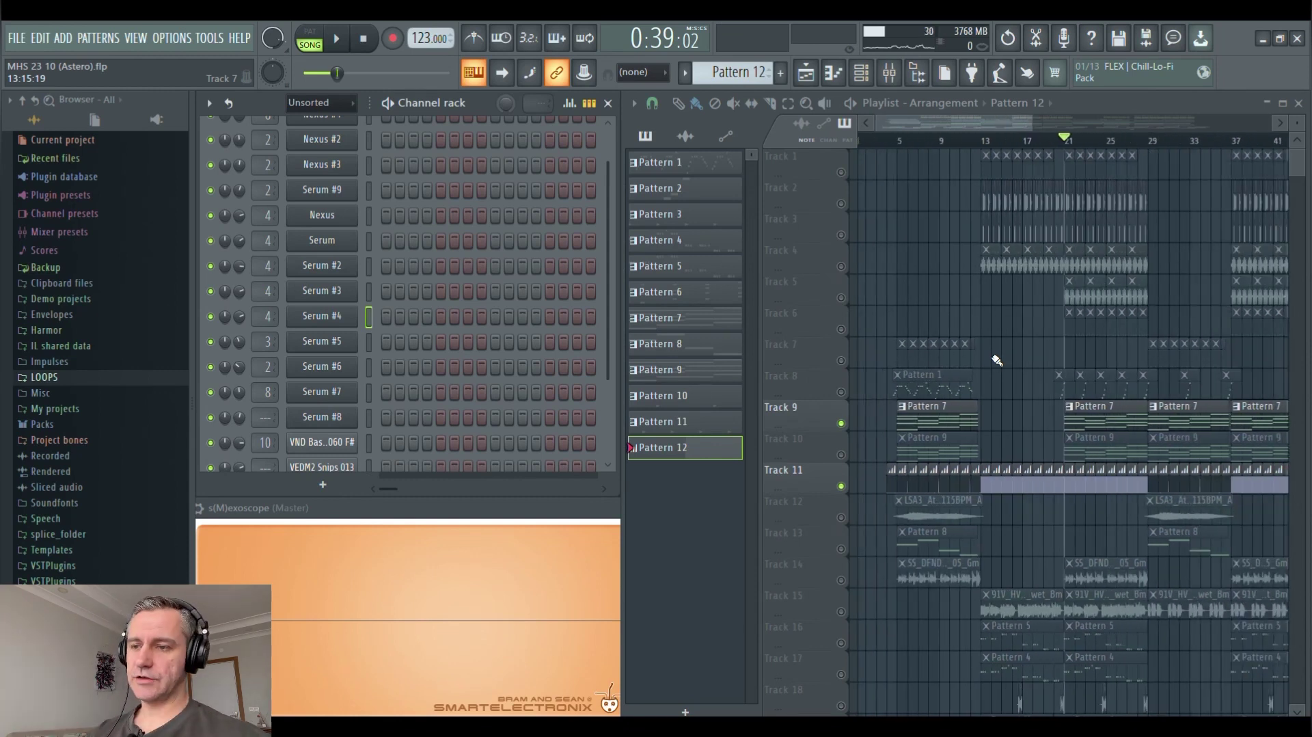
Solo playlist track 10, set the playhead to bar 5, and select its Pattern 9 clip
{"action": "right_click", "coordinate": [841, 455]}
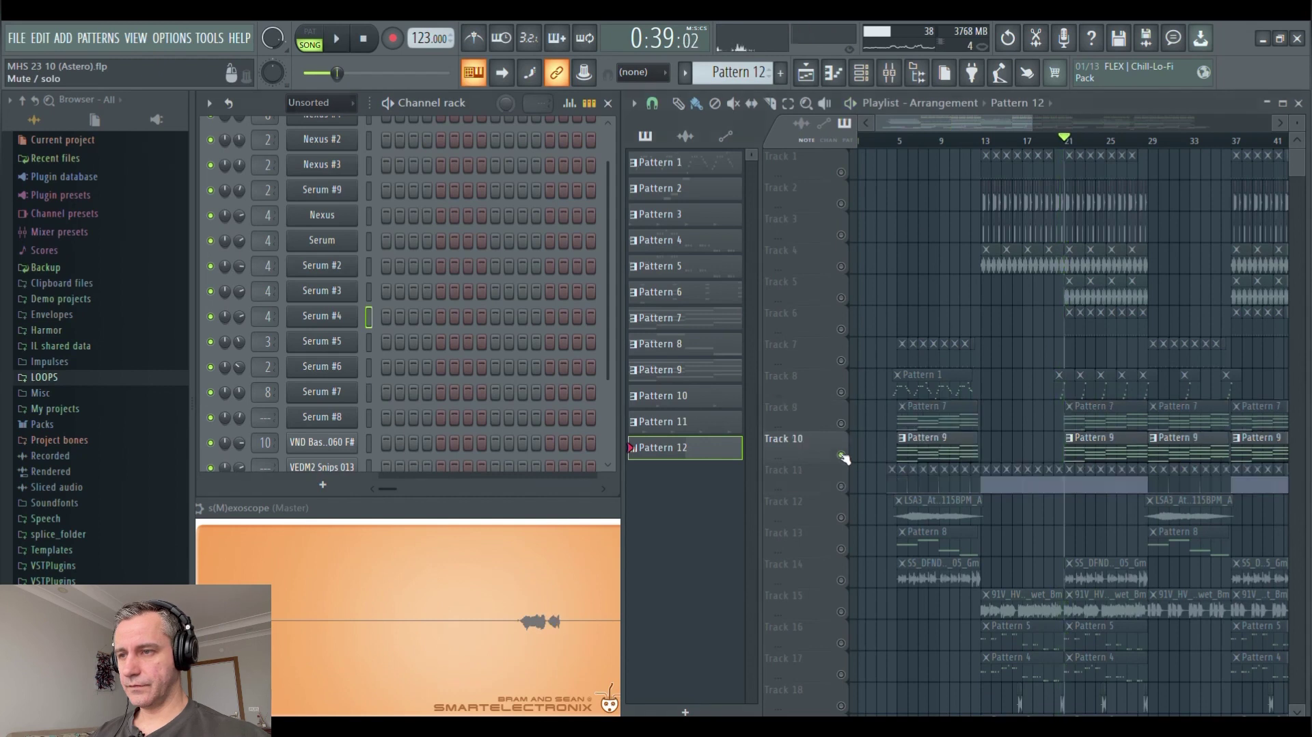
{"action": "left_click", "coordinate": [902, 147]}
{"action": "double_click", "coordinate": [931, 438]}
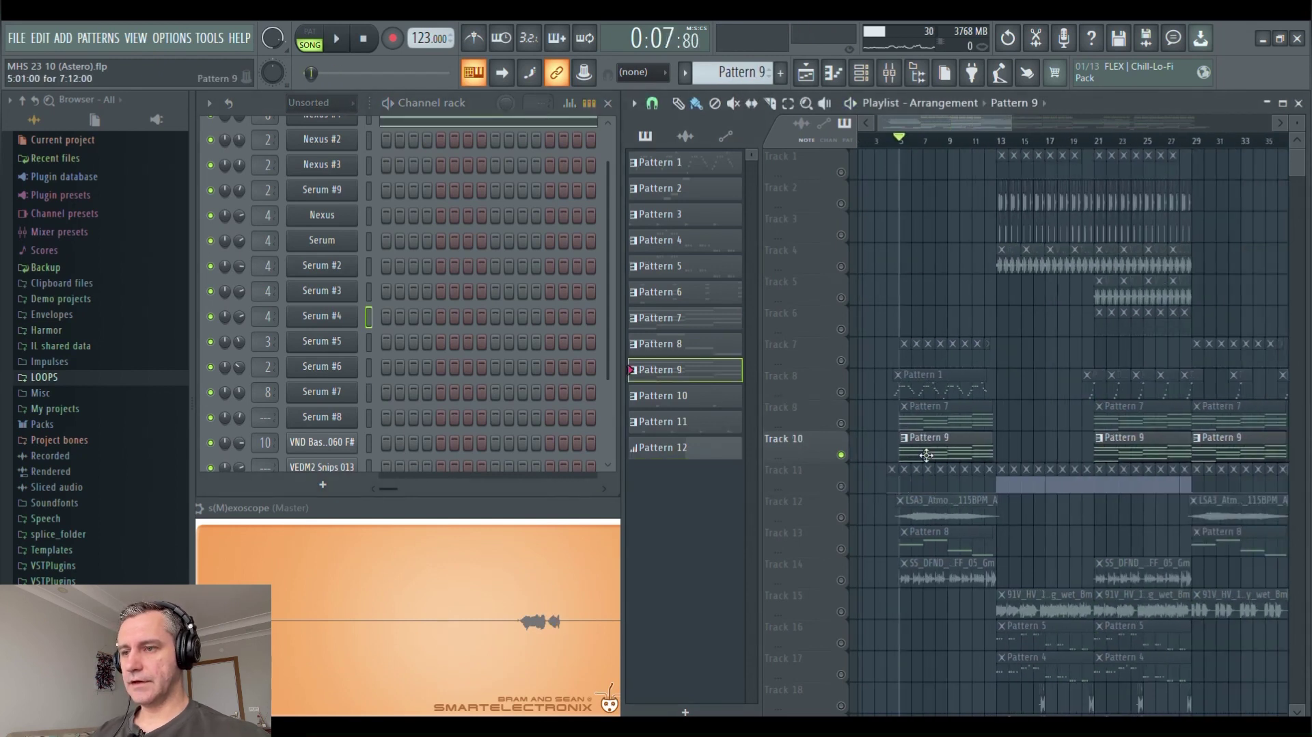
Examine Pattern 9's Nexus #4 chords in the piano roll during playback, return to the playlist, and stop playback
{"action": "scroll", "coordinate": [943, 424], "scroll_direction": "down", "scroll_amount": 3}
{"action": "scroll", "coordinate": [957, 396], "scroll_direction": "down", "scroll_amount": 2}
{"action": "scroll", "coordinate": [966, 378], "scroll_direction": "up", "scroll_amount": 1}
{"action": "key", "text": "space"}
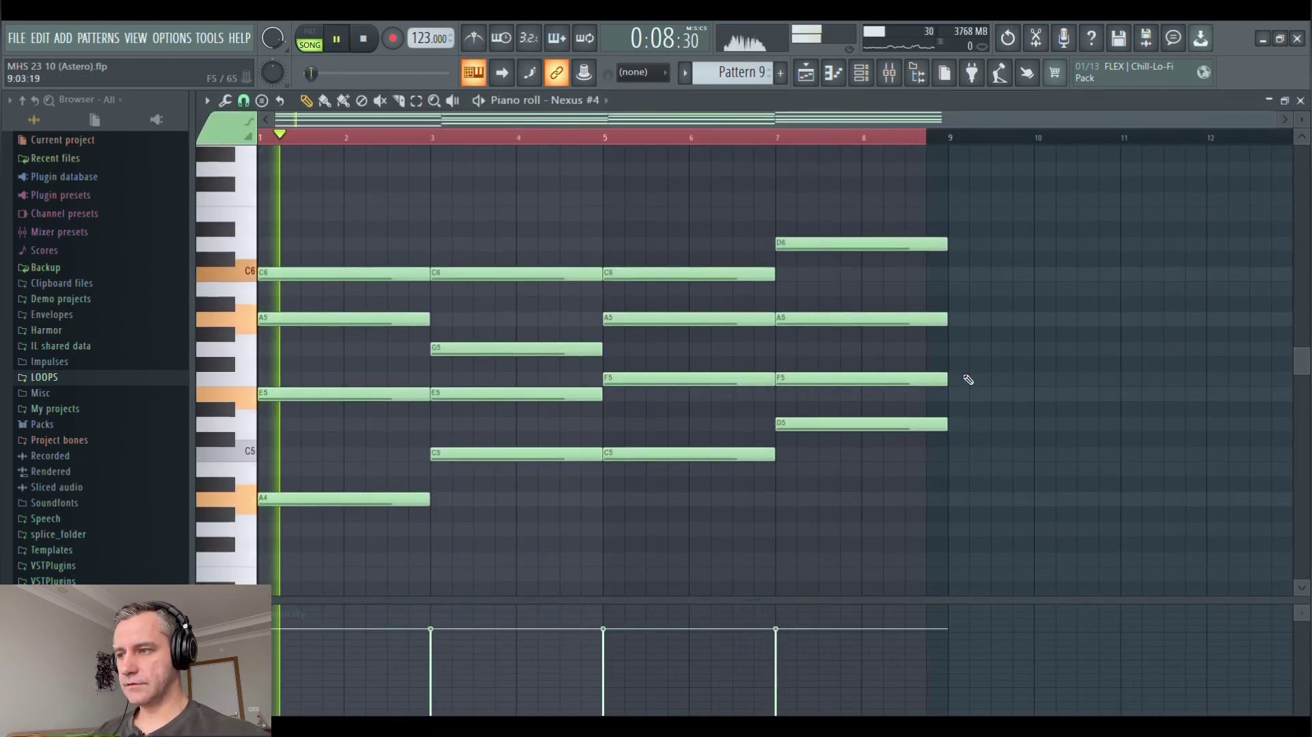
{"action": "scroll", "coordinate": [356, 442], "scroll_direction": "up", "scroll_amount": 2}
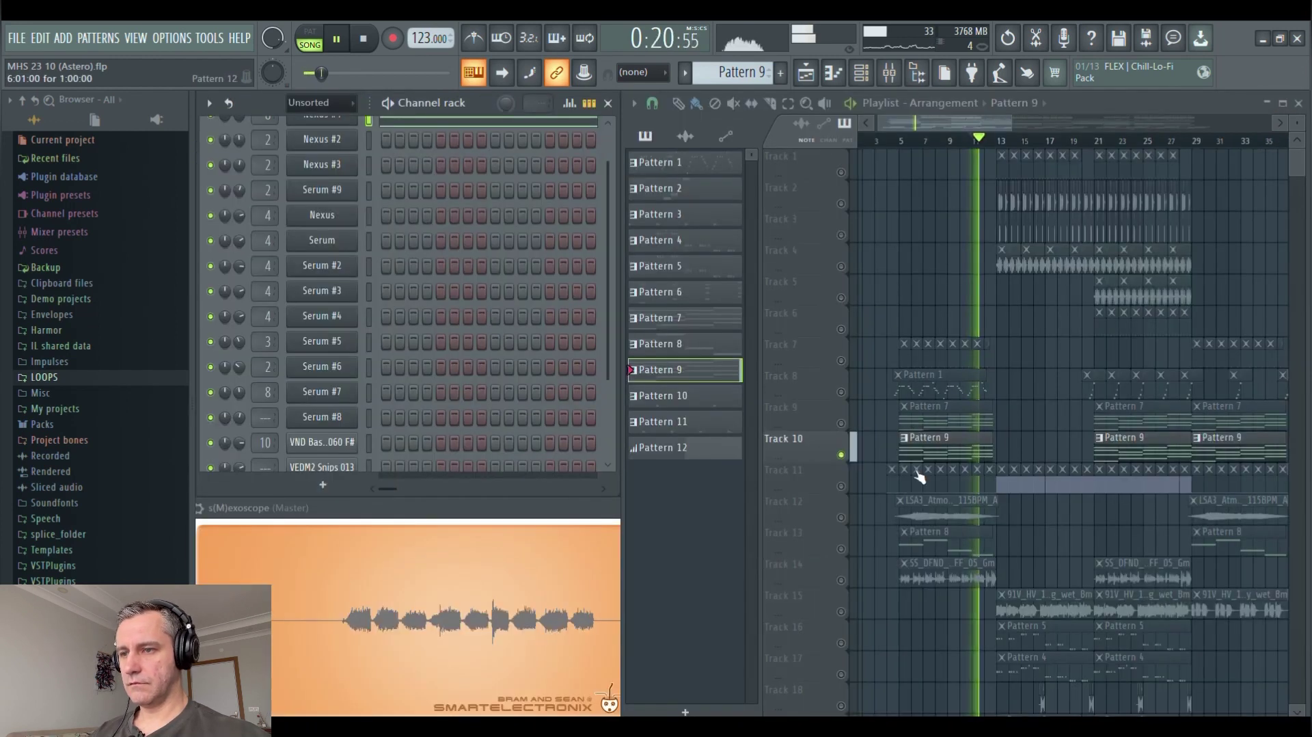
{"action": "key", "text": "space"}
Solo playlist track 12, play its LSA3 Atmospheric Soundscape clip from bar 5, and stop playback
{"action": "left_click", "coordinate": [851, 514]}
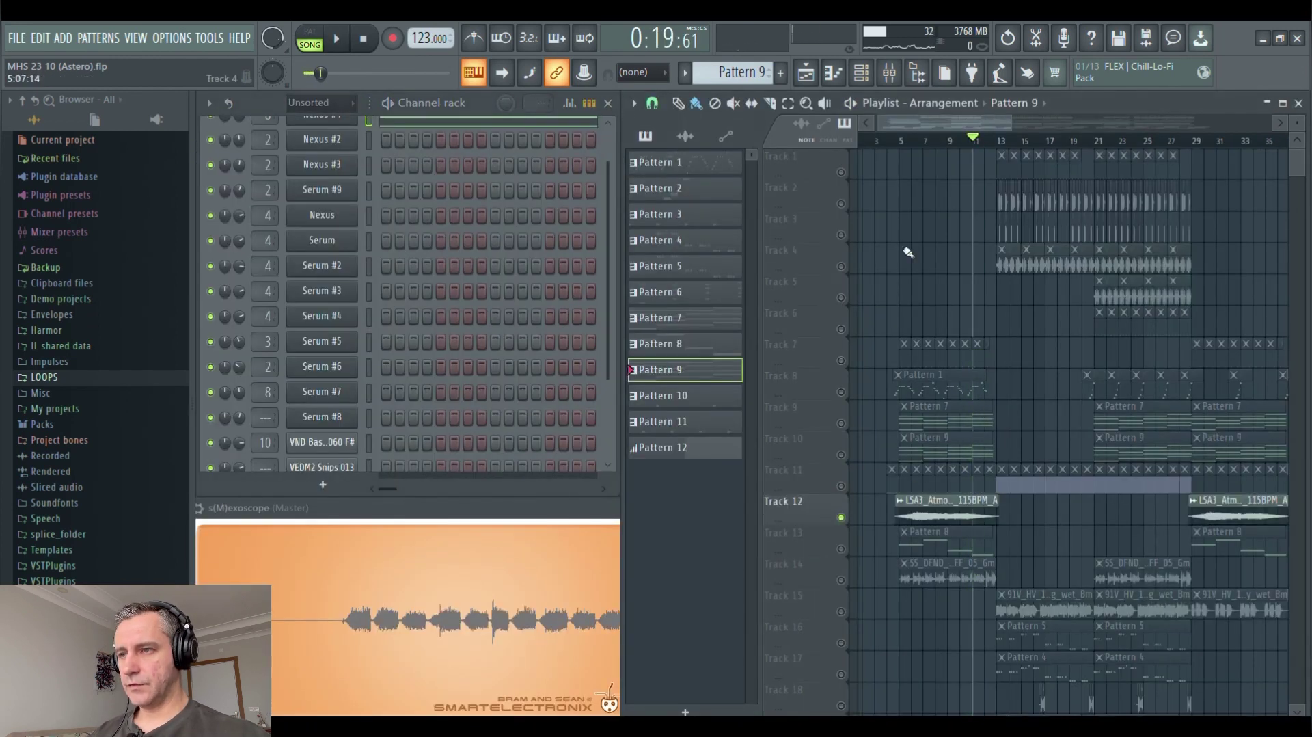
{"action": "left_click", "coordinate": [912, 145]}
{"action": "scroll", "coordinate": [908, 307], "scroll_direction": "down", "scroll_amount": 3}
{"action": "key", "text": "space"}
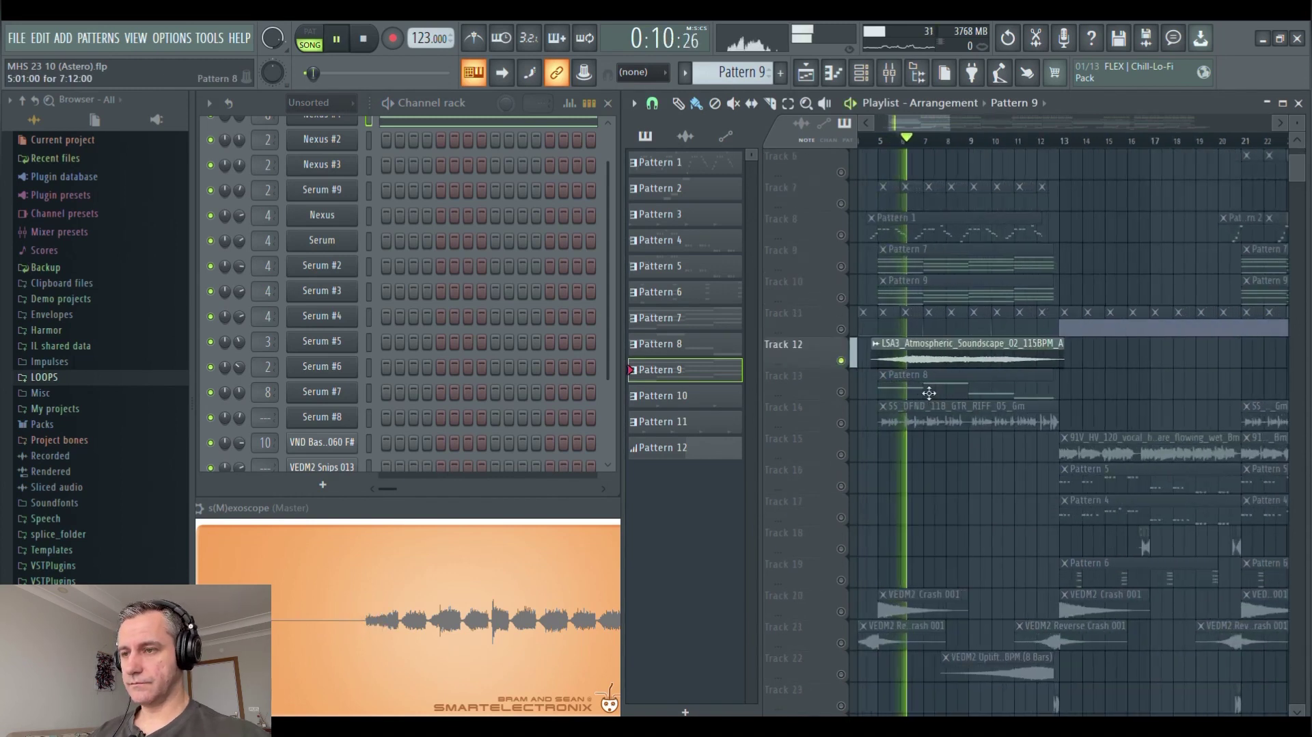
{"action": "scroll", "coordinate": [889, 370], "scroll_direction": "down", "scroll_amount": 1}
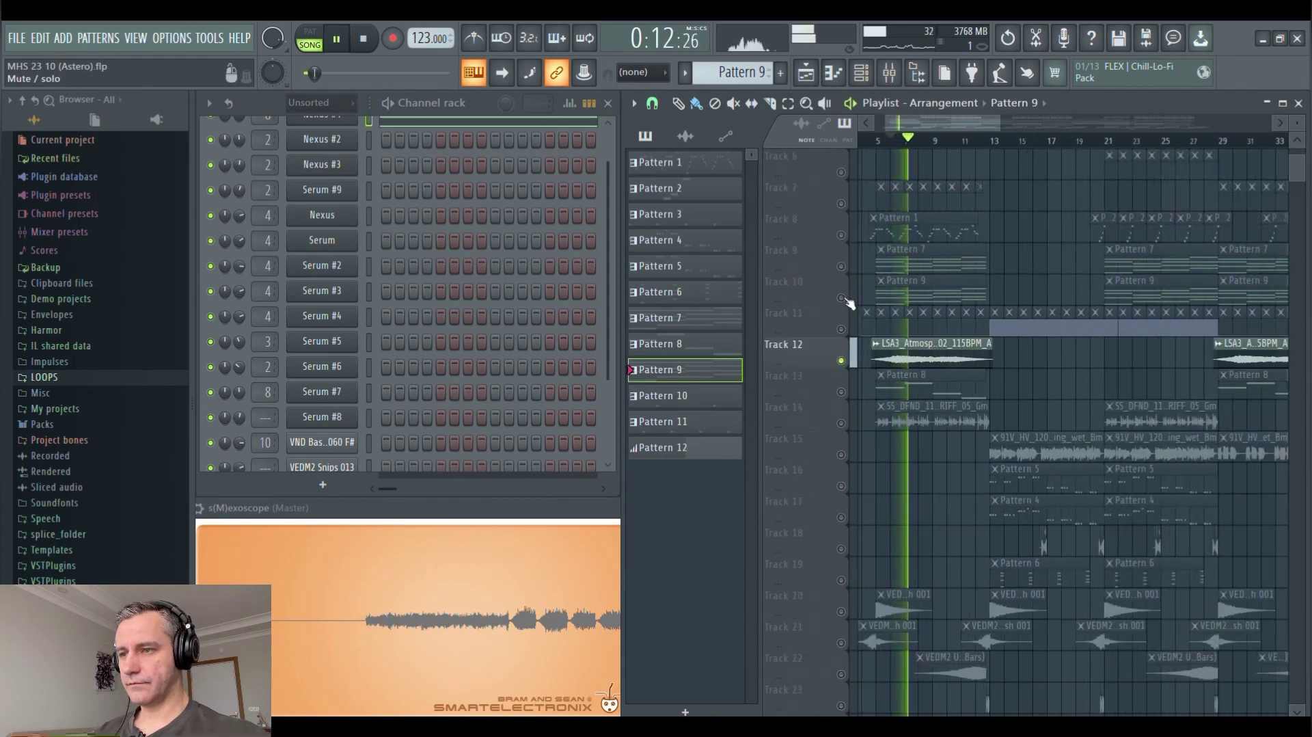
{"action": "key", "text": "space"}
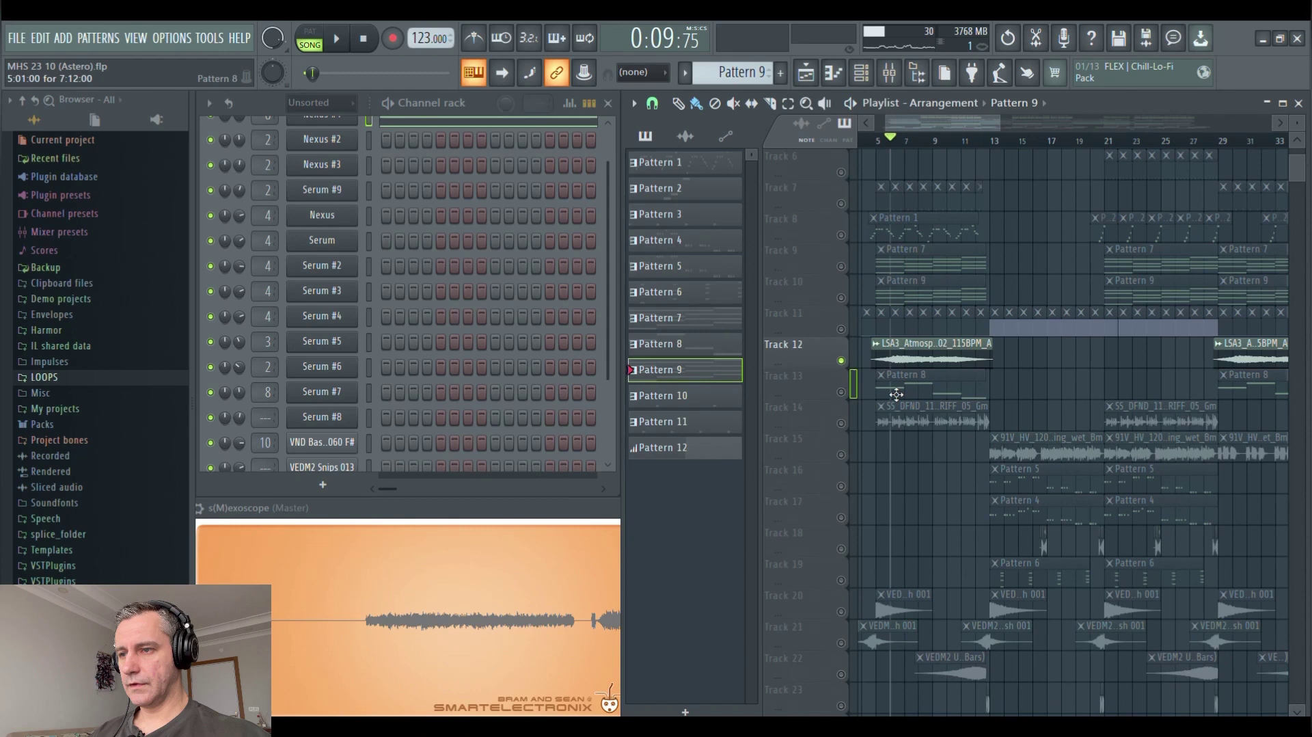
Solo playlist track 13, play Pattern 8 while examining its Serum #8 notes in the piano roll, and stop playback
{"action": "left_click", "coordinate": [852, 393]}
{"action": "left_click", "coordinate": [422, 421]}
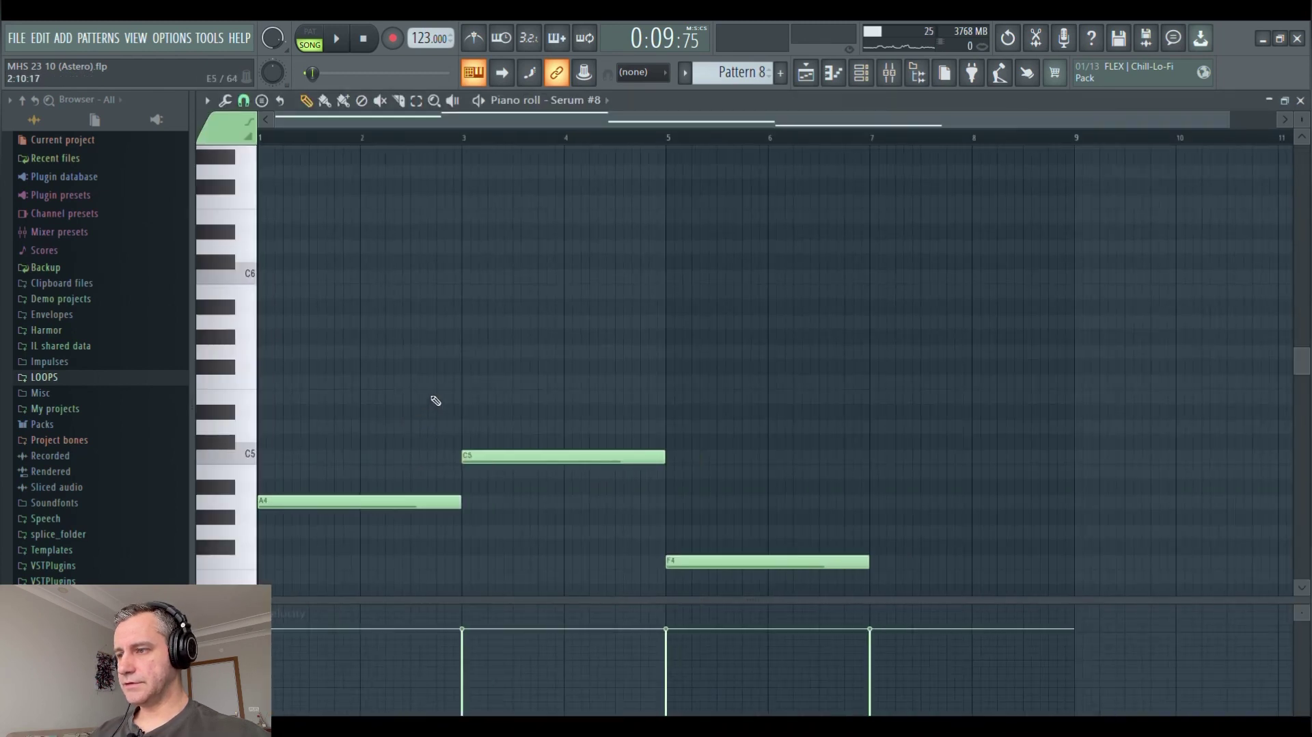
{"action": "key", "text": "space"}
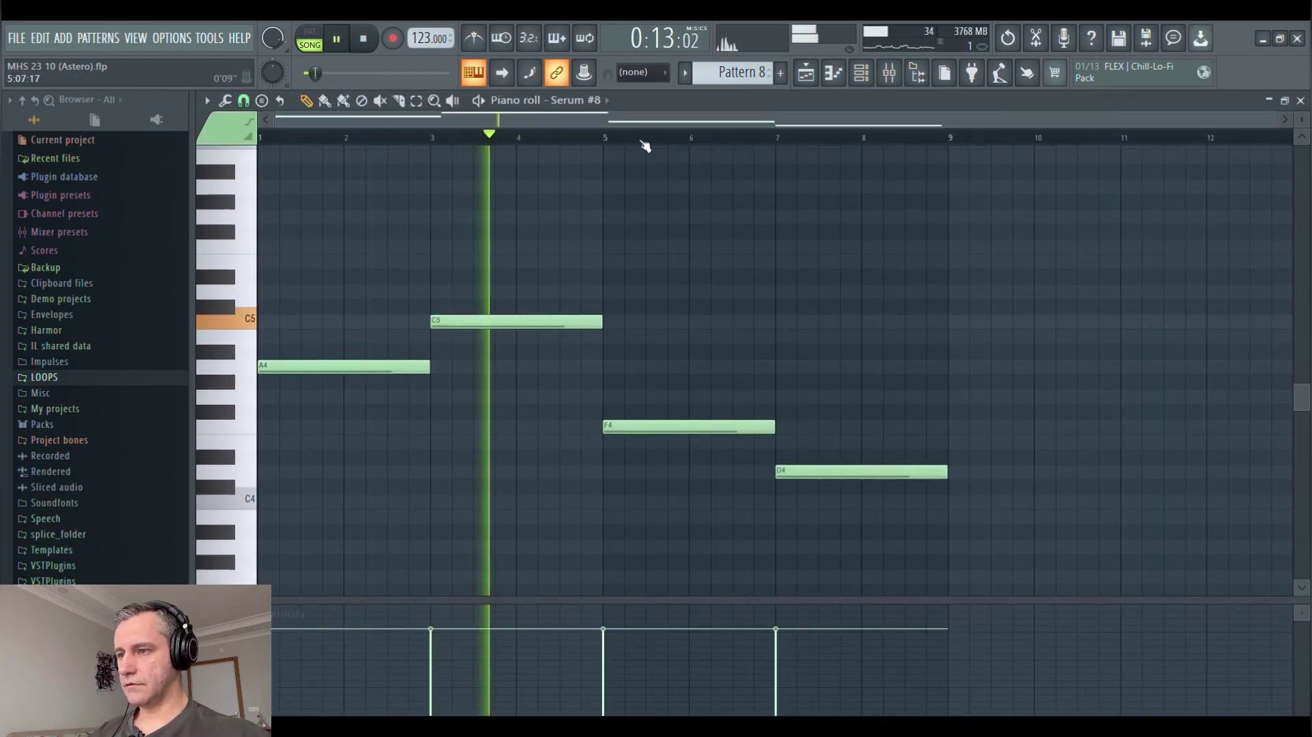
{"action": "key", "text": "F7"}
{"action": "key", "text": "space"}
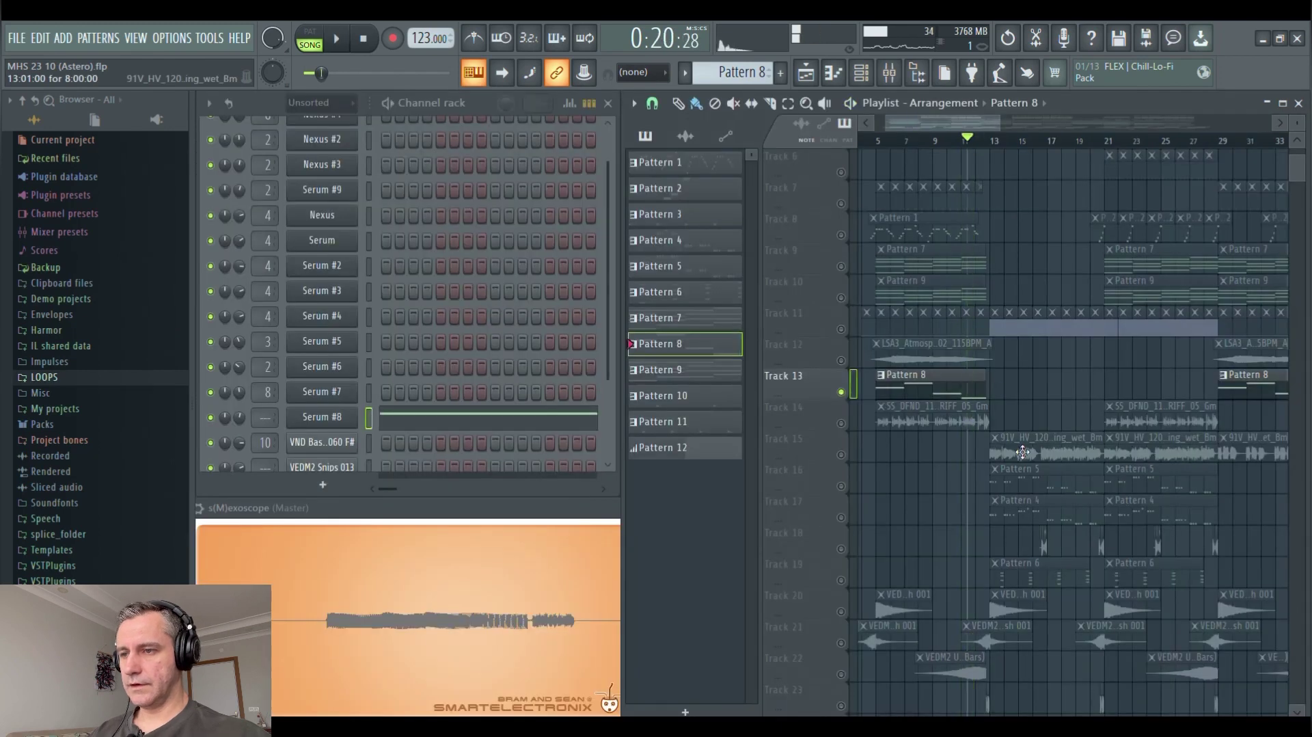
Reopen the Serum #8 notes of Pattern 8 in the piano roll, examine them, and return to the playlist
{"action": "scroll", "coordinate": [913, 414], "scroll_direction": "up", "scroll_amount": 2}
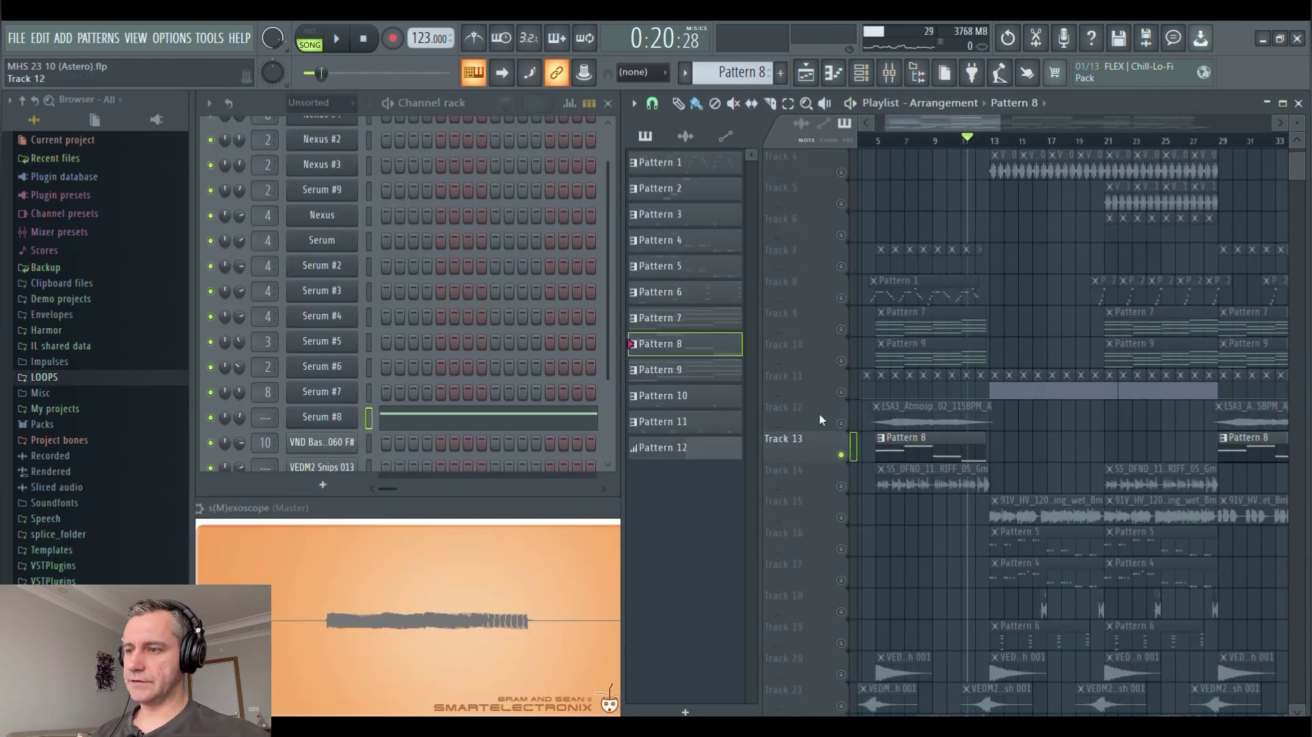
{"action": "left_click", "coordinate": [538, 422]}
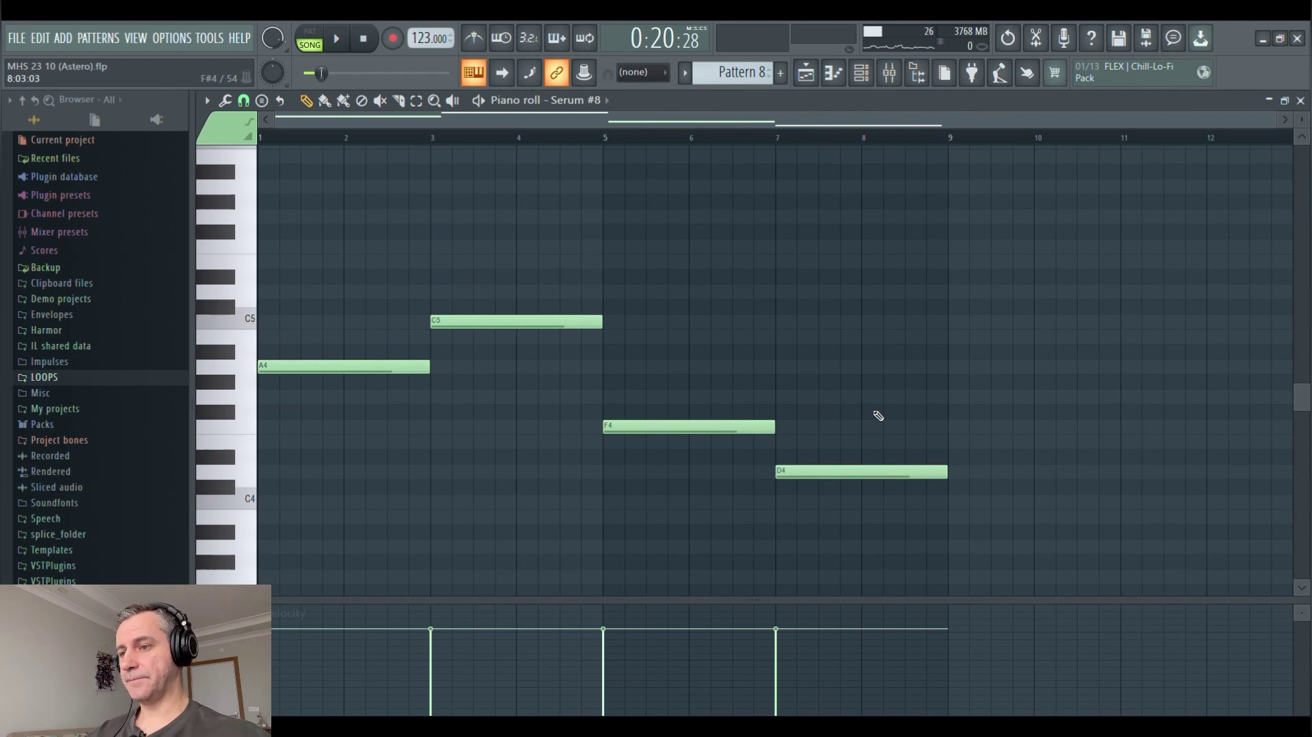
{"action": "key", "text": "F7"}
{"action": "scroll", "coordinate": [1002, 465], "scroll_direction": "down", "scroll_amount": 2, "text": "ctrl"}
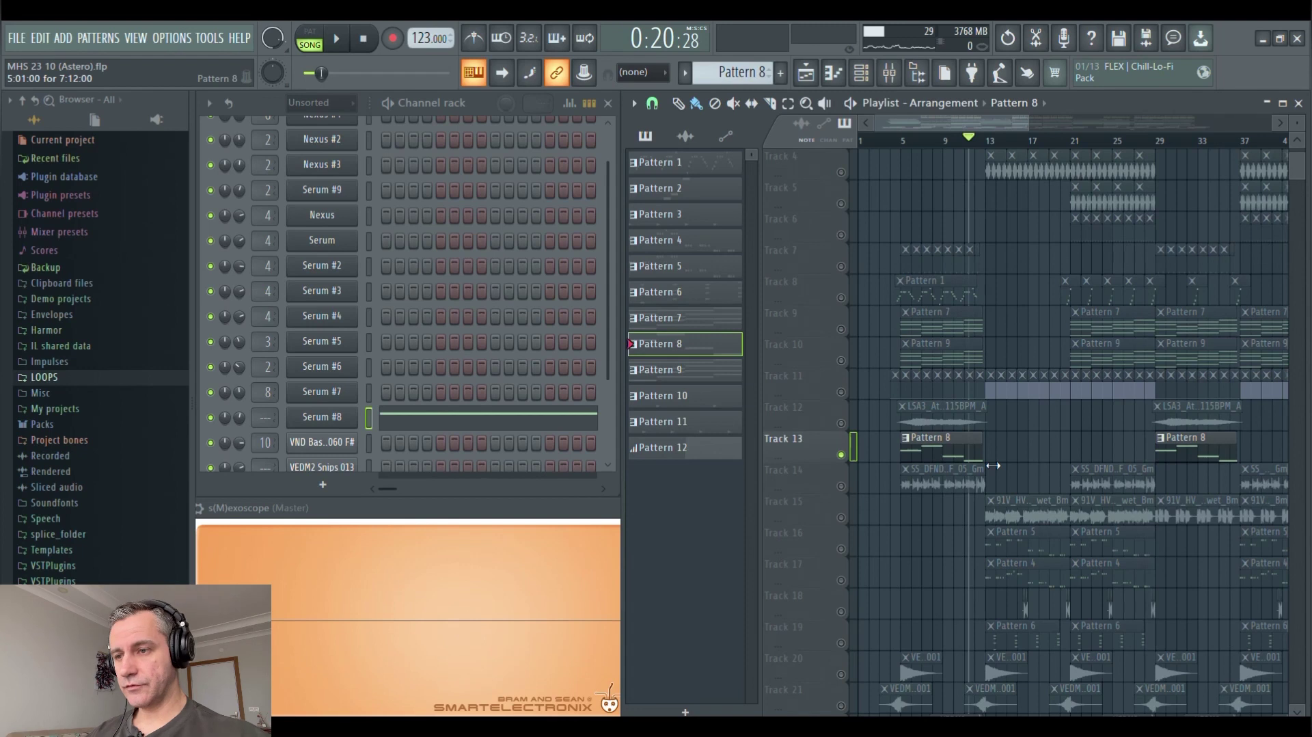
Solo playlist track 14, play its SS_DFND_118_GTR_RIFF_05_Gm guitar clip from bar 5, and stop playback
{"action": "scroll", "coordinate": [993, 466], "scroll_direction": "up", "scroll_amount": 3, "text": "ctrl"}
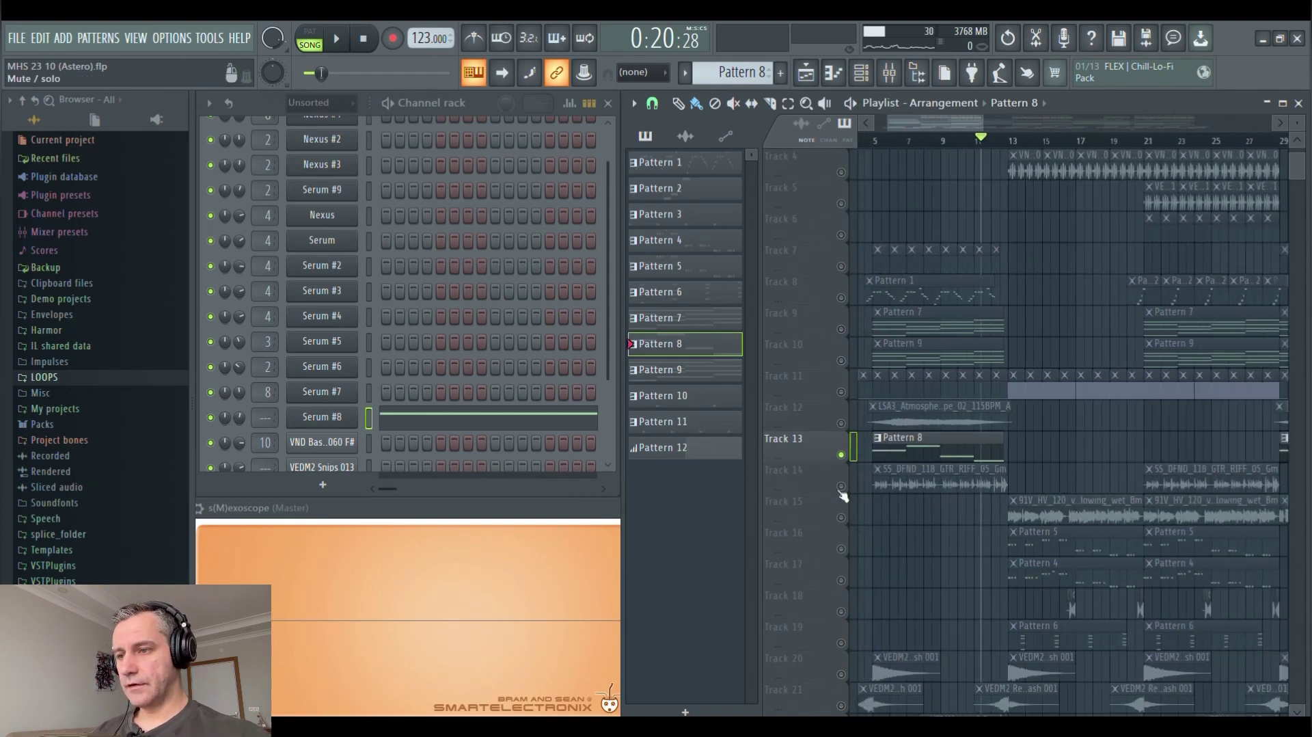
{"action": "left_click", "coordinate": [841, 492]}
{"action": "scroll", "coordinate": [891, 154], "scroll_direction": "up", "scroll_amount": 2, "text": "ctrl"}
{"action": "scroll", "coordinate": [891, 326], "scroll_direction": "right", "scroll_amount": 2}
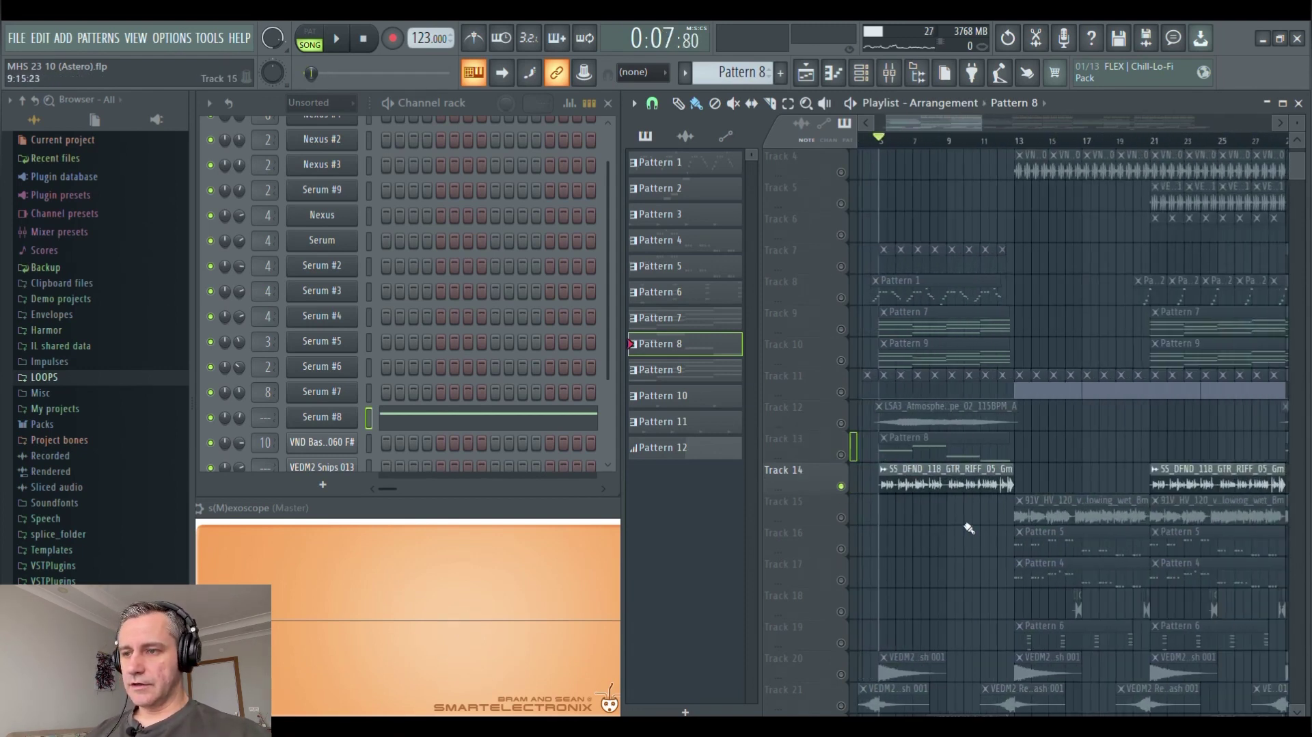
{"action": "left_click", "coordinate": [950, 490]}
{"action": "key", "text": "space"}
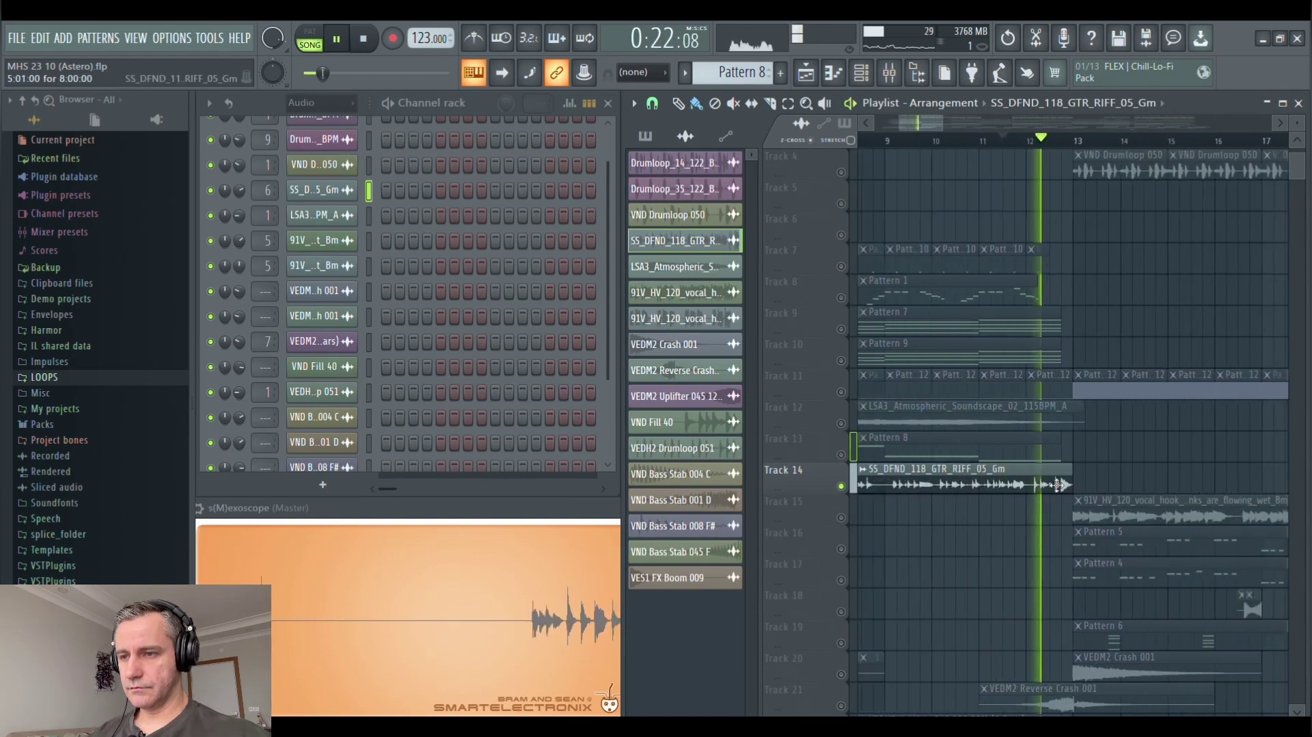
{"action": "scroll", "coordinate": [909, 492], "scroll_direction": "down", "scroll_amount": 4, "text": "ctrl"}
{"action": "key", "text": "space"}
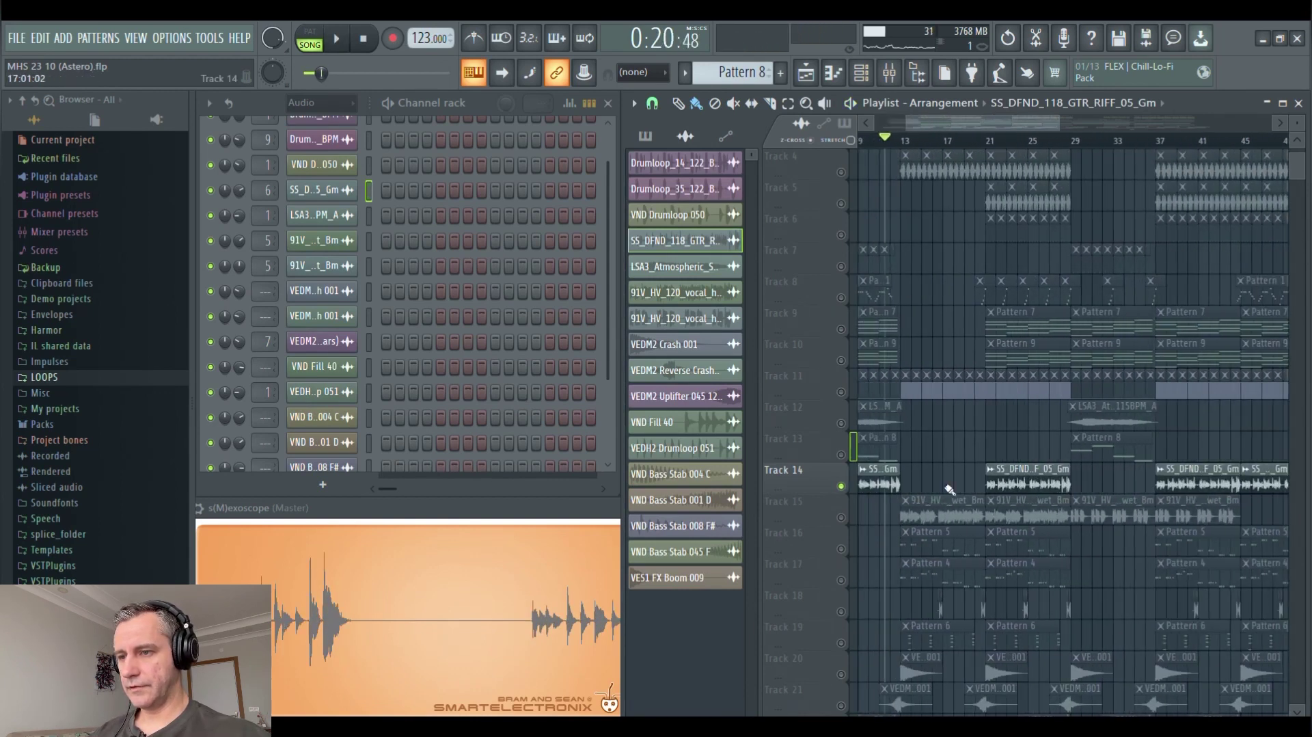
Solo playlist track 15 and play its vocal hook clips from bar 13
{"action": "left_click", "coordinate": [843, 521]}
{"action": "scroll", "coordinate": [888, 478], "scroll_direction": "down", "scroll_amount": 1}
{"action": "key", "text": "space"}
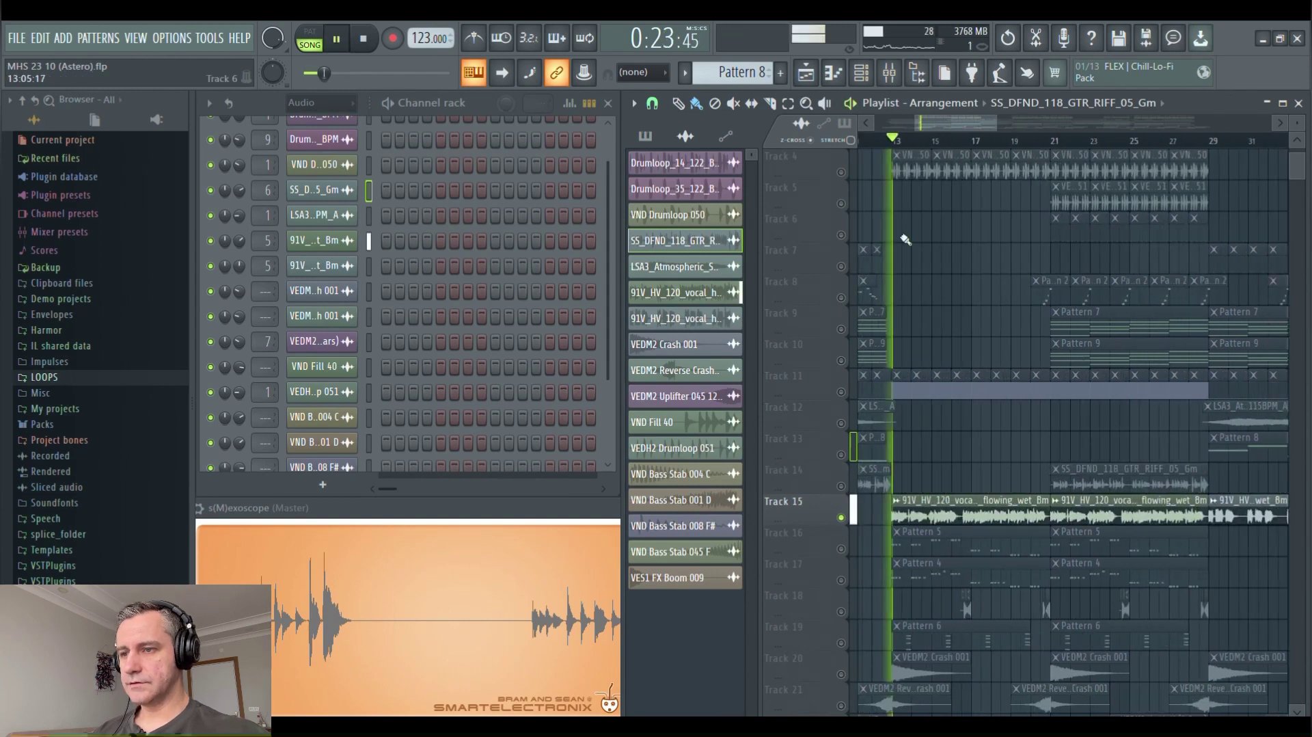
{"action": "scroll", "coordinate": [908, 409], "scroll_direction": "down", "scroll_amount": 3}
{"action": "scroll", "coordinate": [904, 390], "scroll_direction": "up", "scroll_amount": 2}
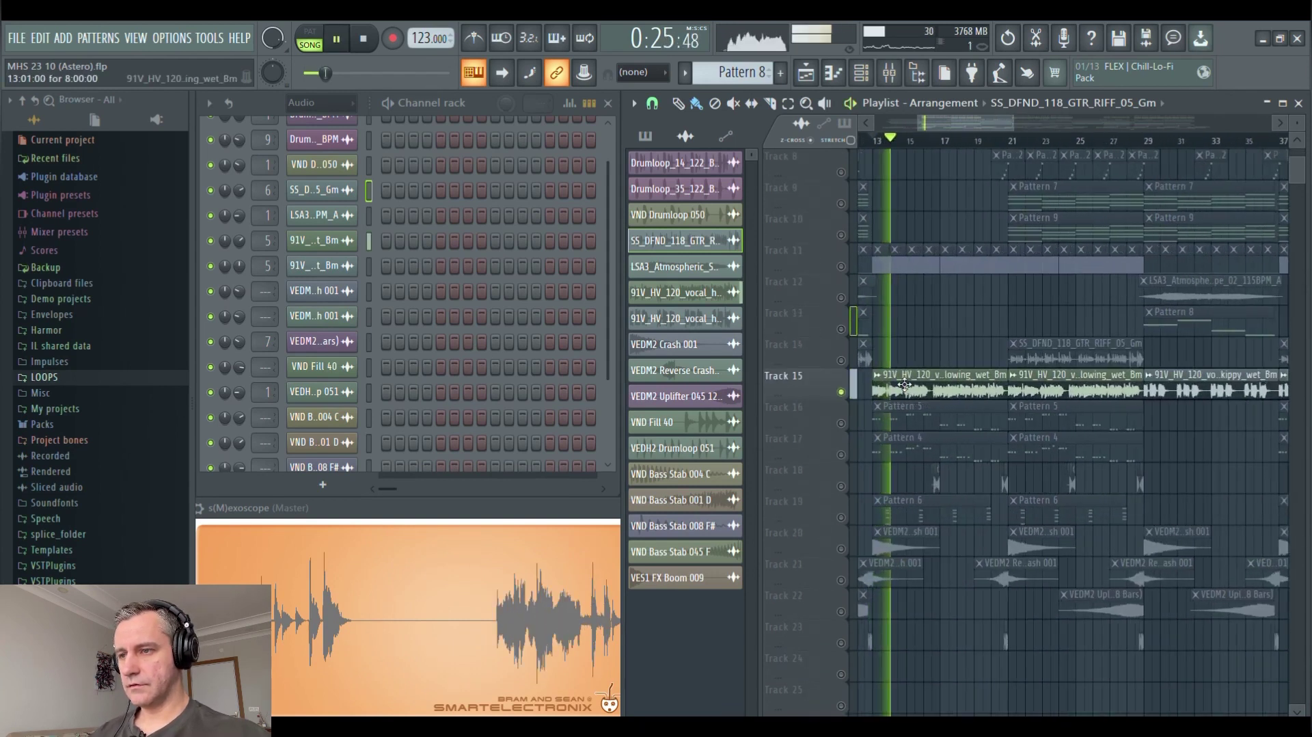
Open the sample settings of the first vocal hook clip on track 15 and stop playback
{"action": "left_click", "coordinate": [904, 385]}
{"action": "double_click", "coordinate": [904, 385]}
{"action": "key", "text": "space"}
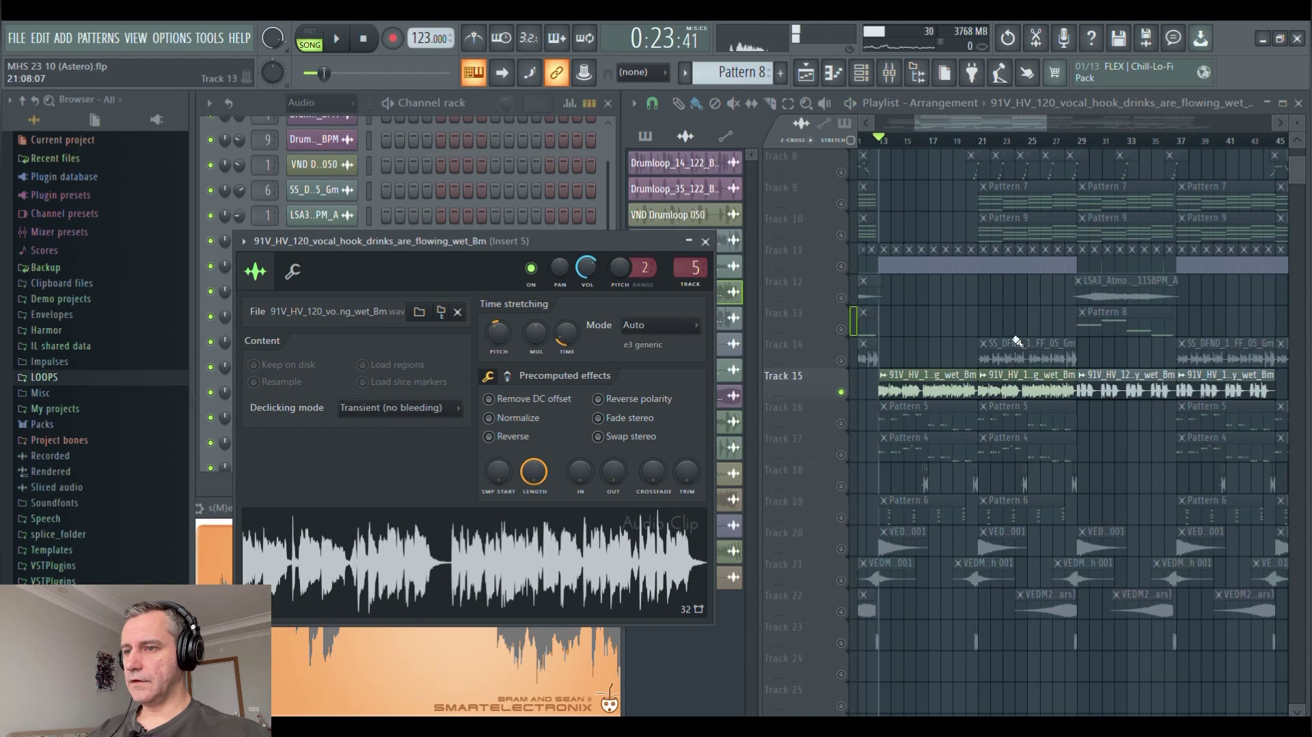
Close the vocal sample settings and examine the Serum #8 notes of Pattern 8 in the piano roll
{"action": "left_click", "coordinate": [705, 241]}
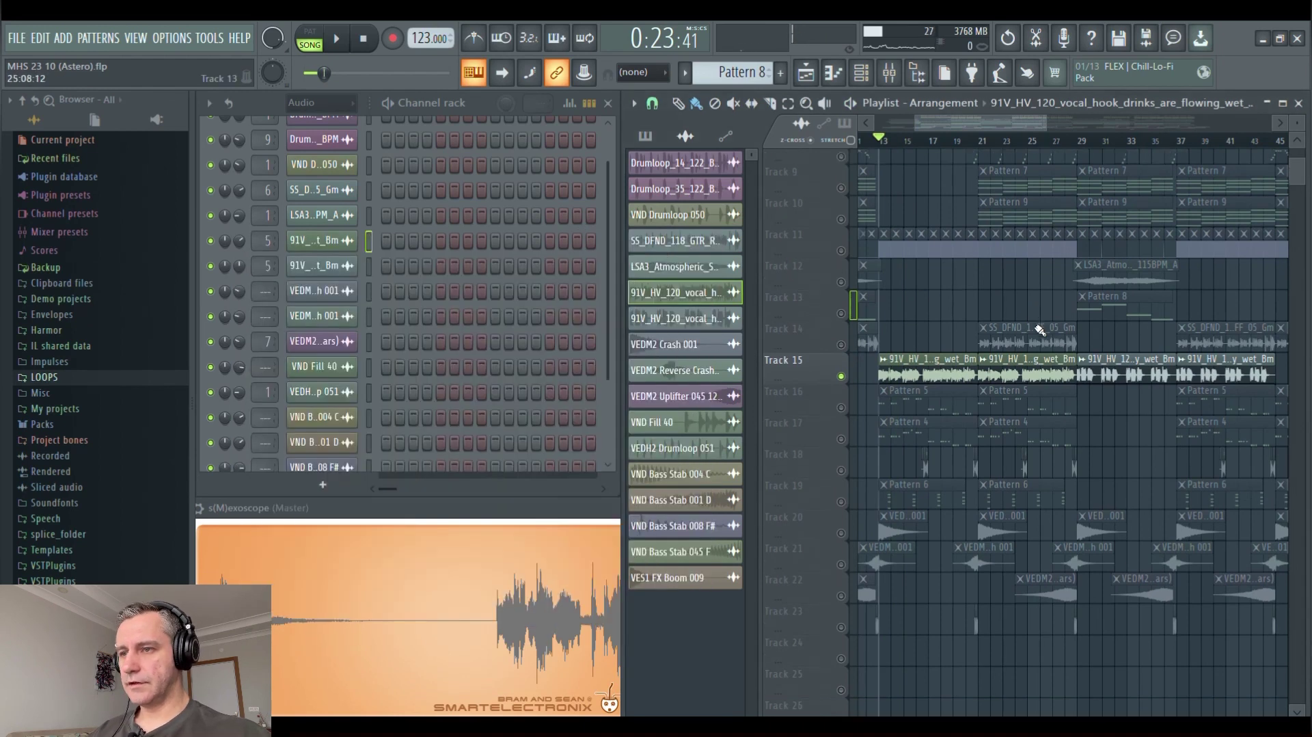
{"action": "scroll", "coordinate": [1040, 330], "scroll_direction": "down", "scroll_amount": 3}
{"action": "left_click", "coordinate": [889, 283]}
{"action": "double_click", "coordinate": [931, 292]}
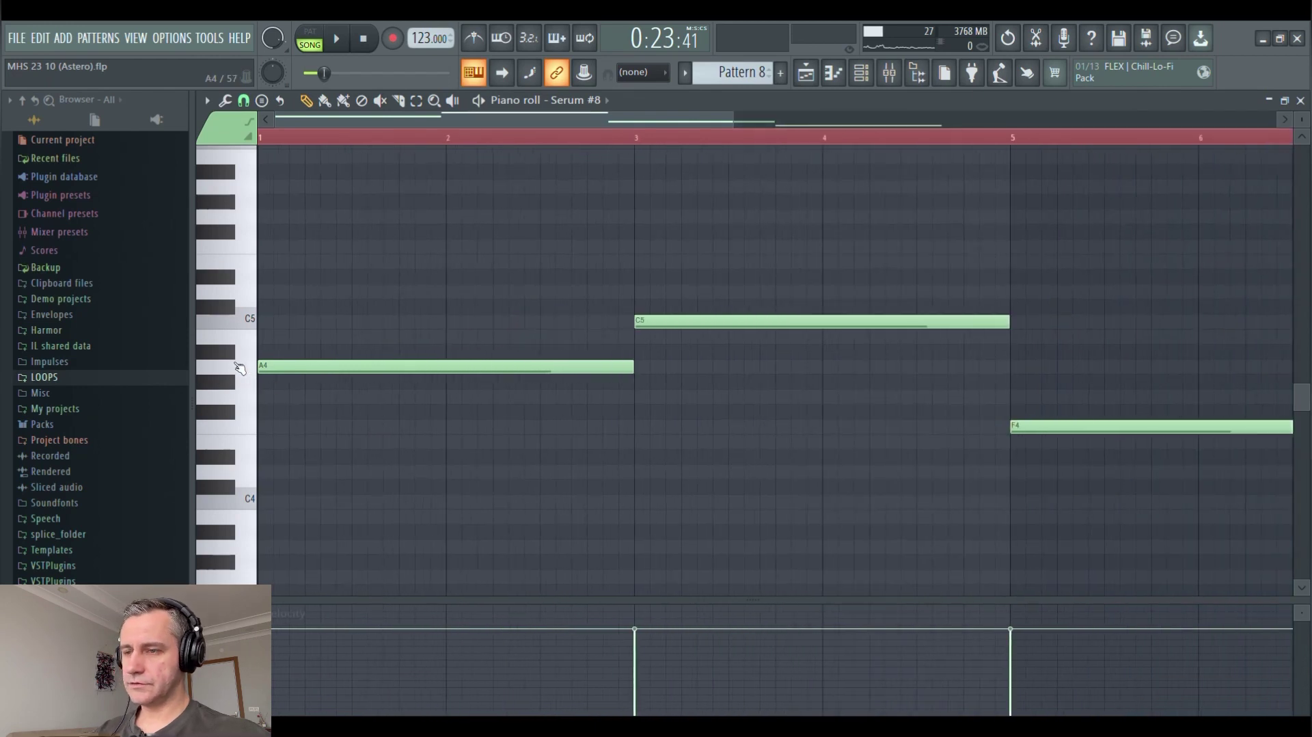
{"action": "key", "text": "Escape"}
Reopen the sample settings of the first vocal hook clip on track 15, check its pitch shift, and close them
{"action": "scroll", "coordinate": [1011, 390], "scroll_direction": "up", "scroll_amount": 3}
{"action": "double_click", "coordinate": [949, 364]}
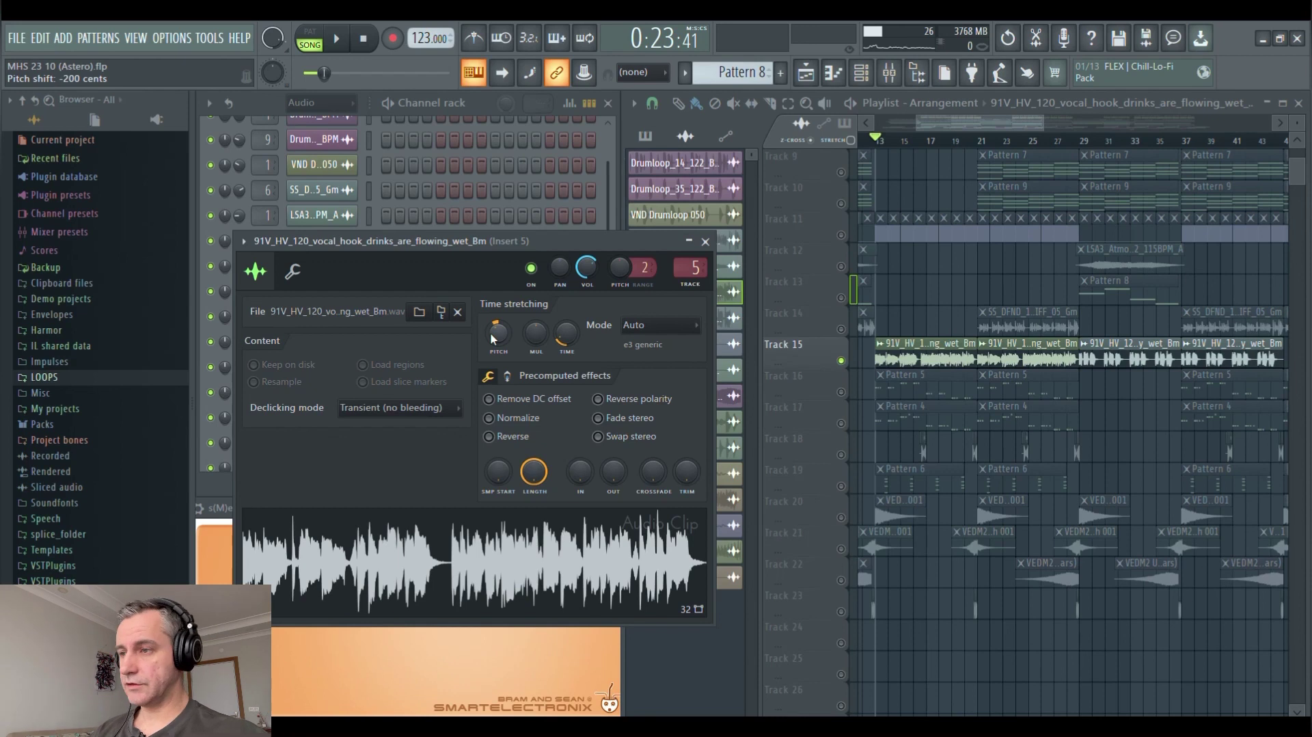
{"action": "left_click", "coordinate": [705, 240]}
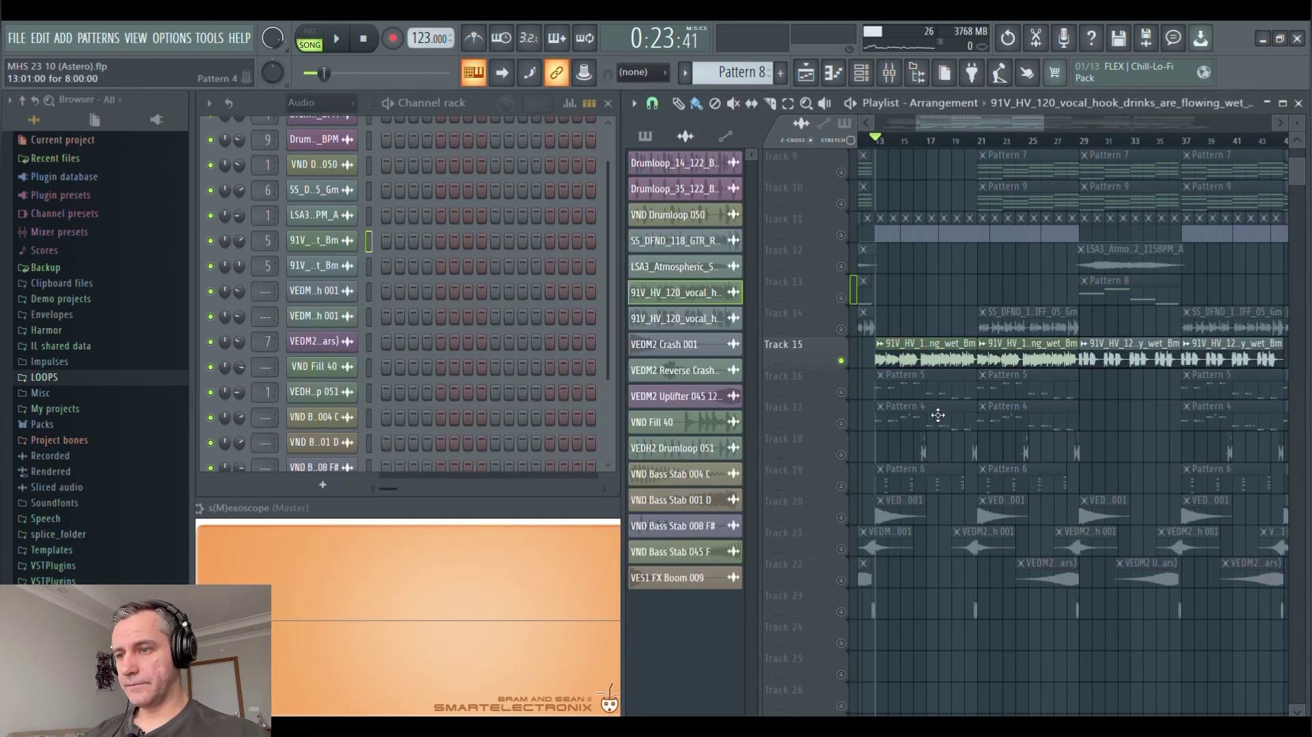
Examine the Fruity parametric EQ 2, Fruity delay 2, CamelCrusher and Kickstart effects on mixer Insert 5
{"action": "scroll", "coordinate": [938, 415], "scroll_direction": "left", "scroll_amount": 1}
{"action": "left_click", "coordinate": [889, 71]}
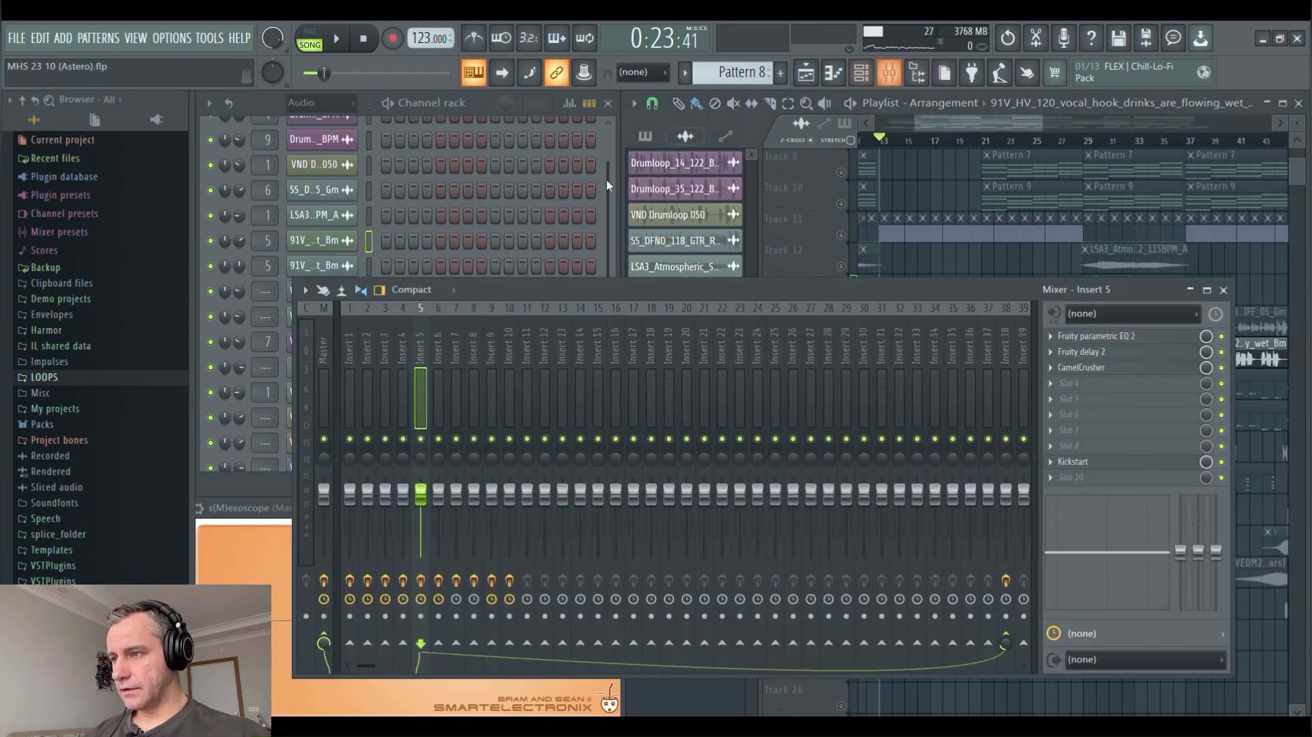
{"action": "left_click", "coordinate": [1106, 337]}
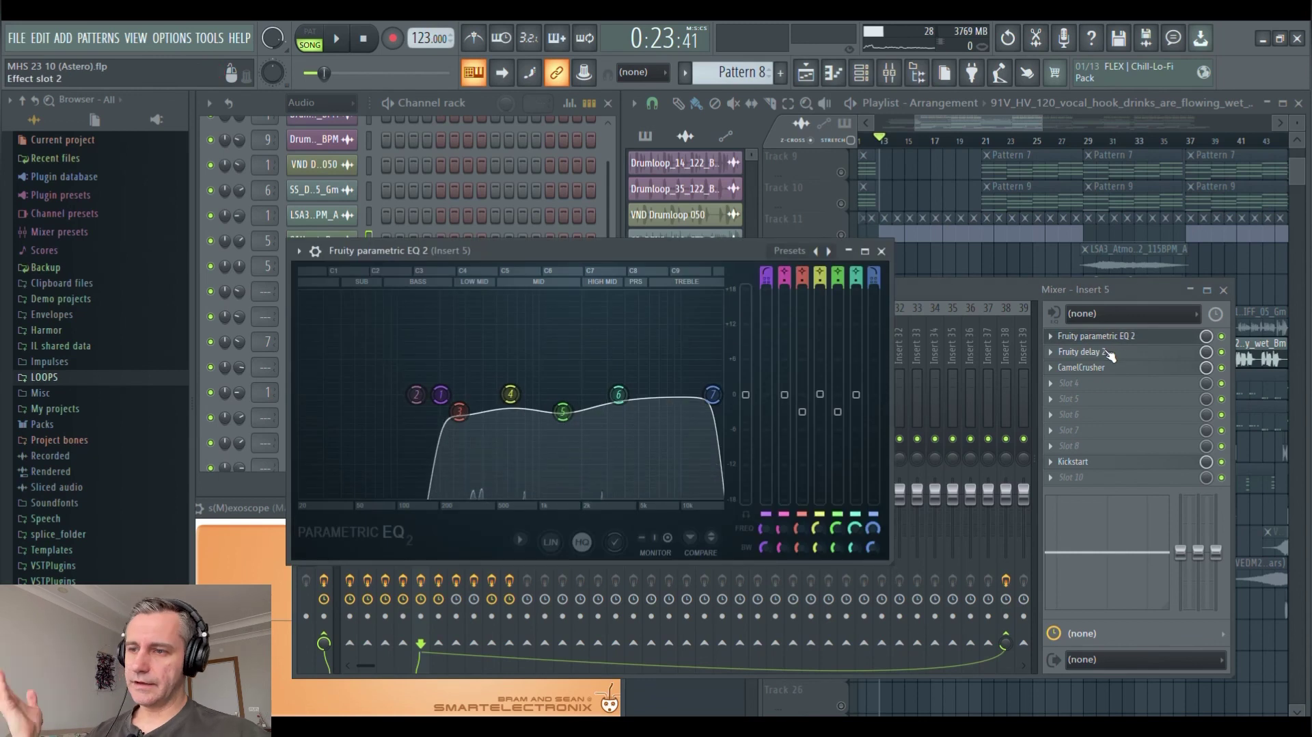
{"action": "left_click", "coordinate": [1106, 351]}
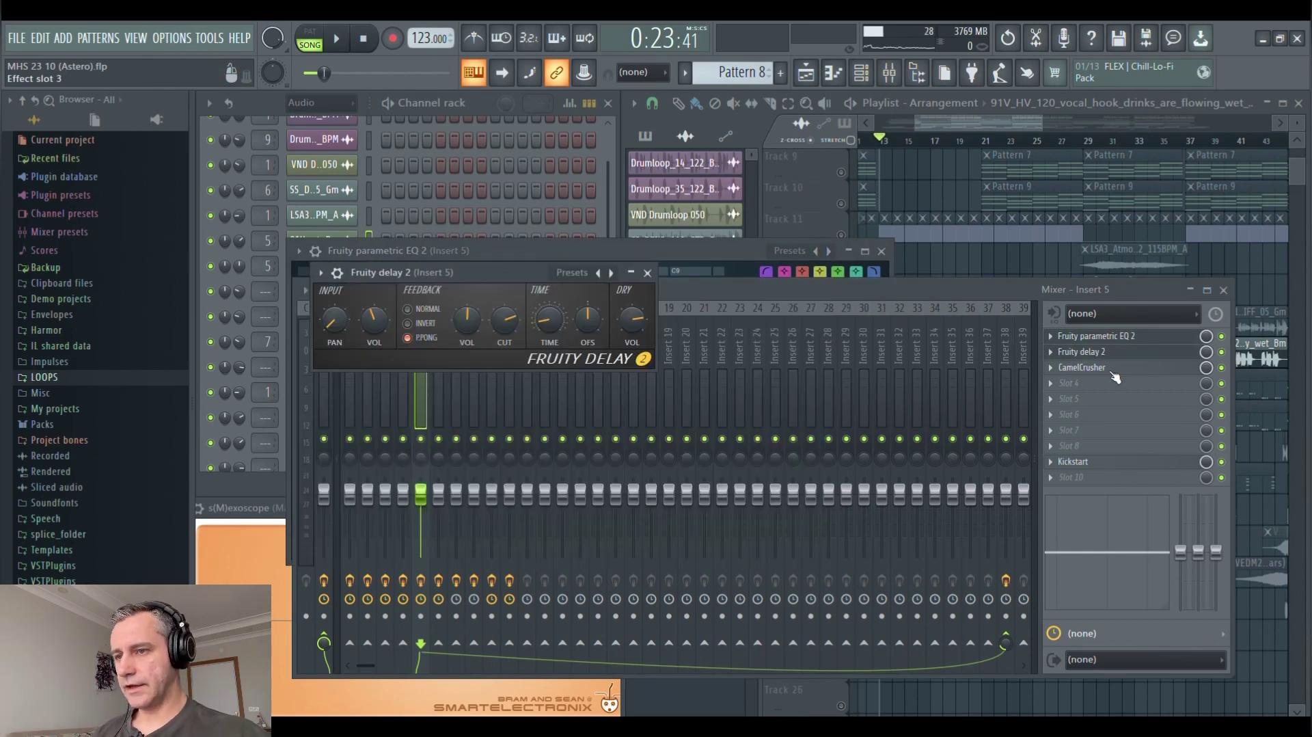
{"action": "left_click", "coordinate": [1112, 371]}
{"action": "left_click", "coordinate": [1107, 463]}
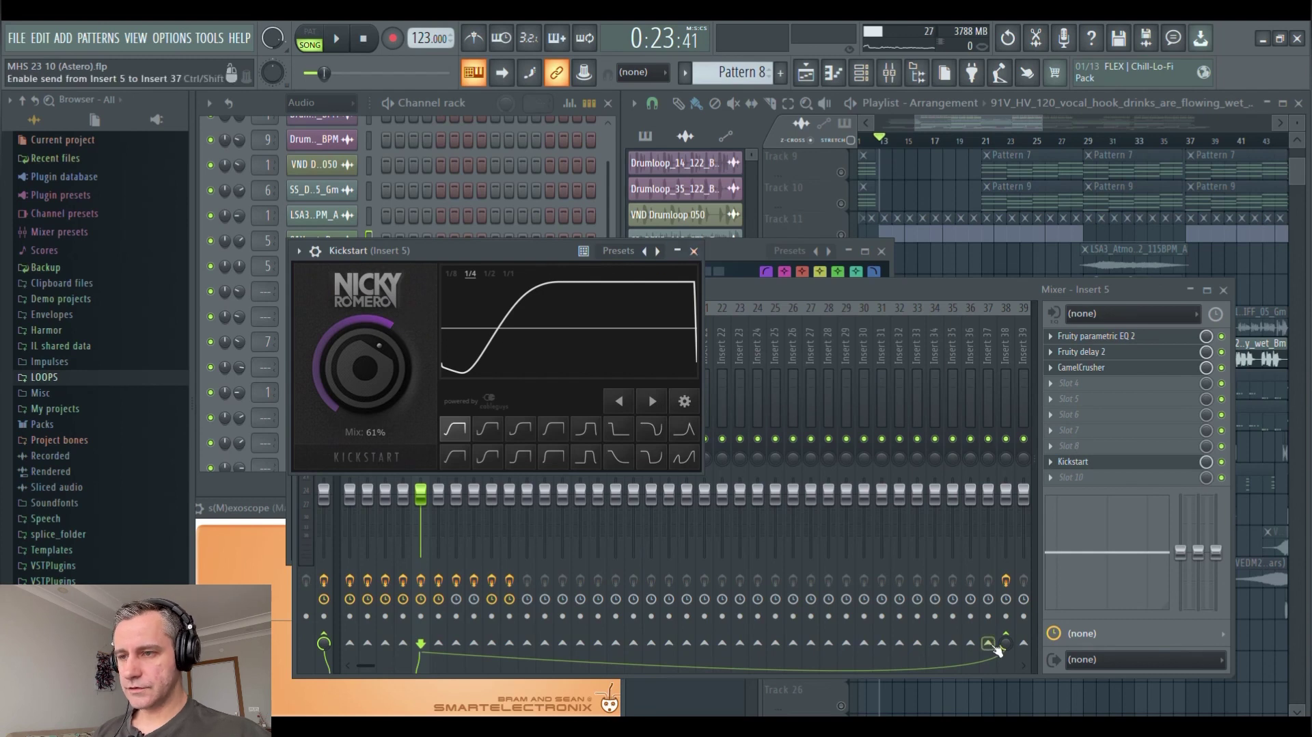
{"action": "left_click", "coordinate": [694, 251]}
{"action": "key", "text": "Escape"}
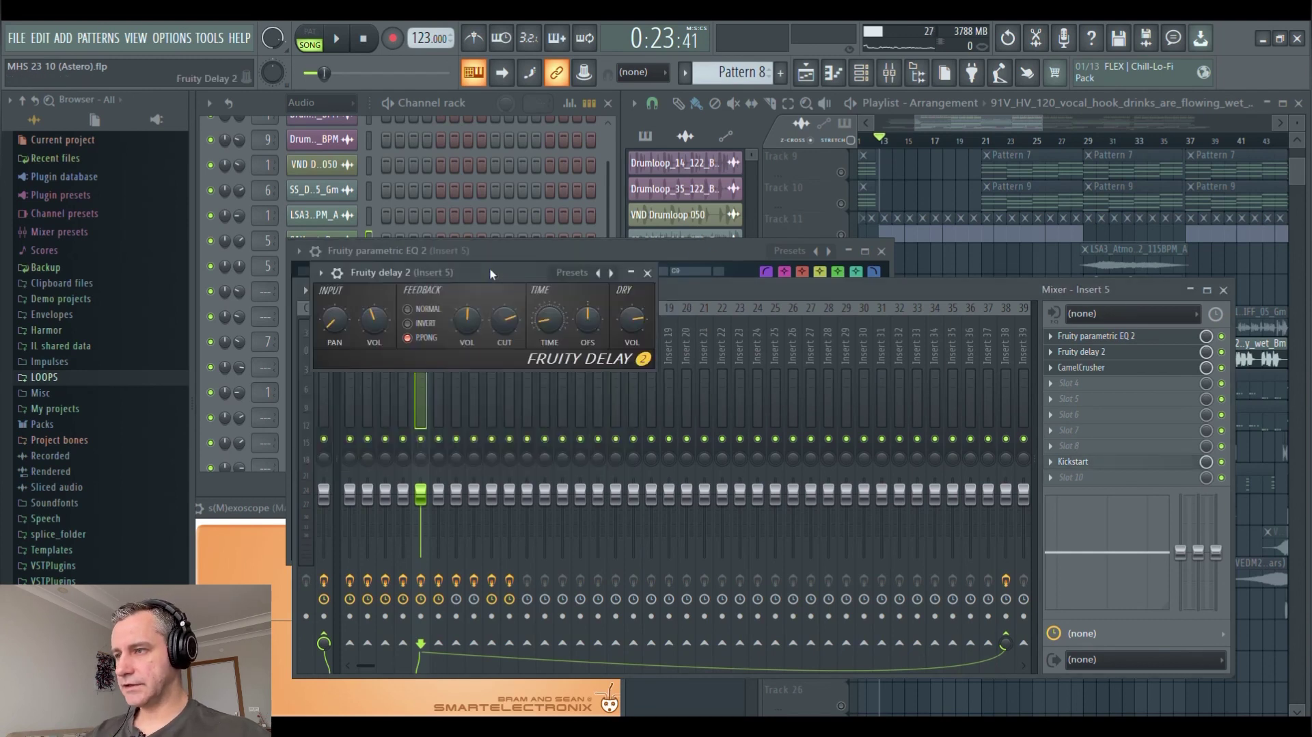
{"action": "key", "text": "Escape"}
{"action": "key", "text": "Escape"}
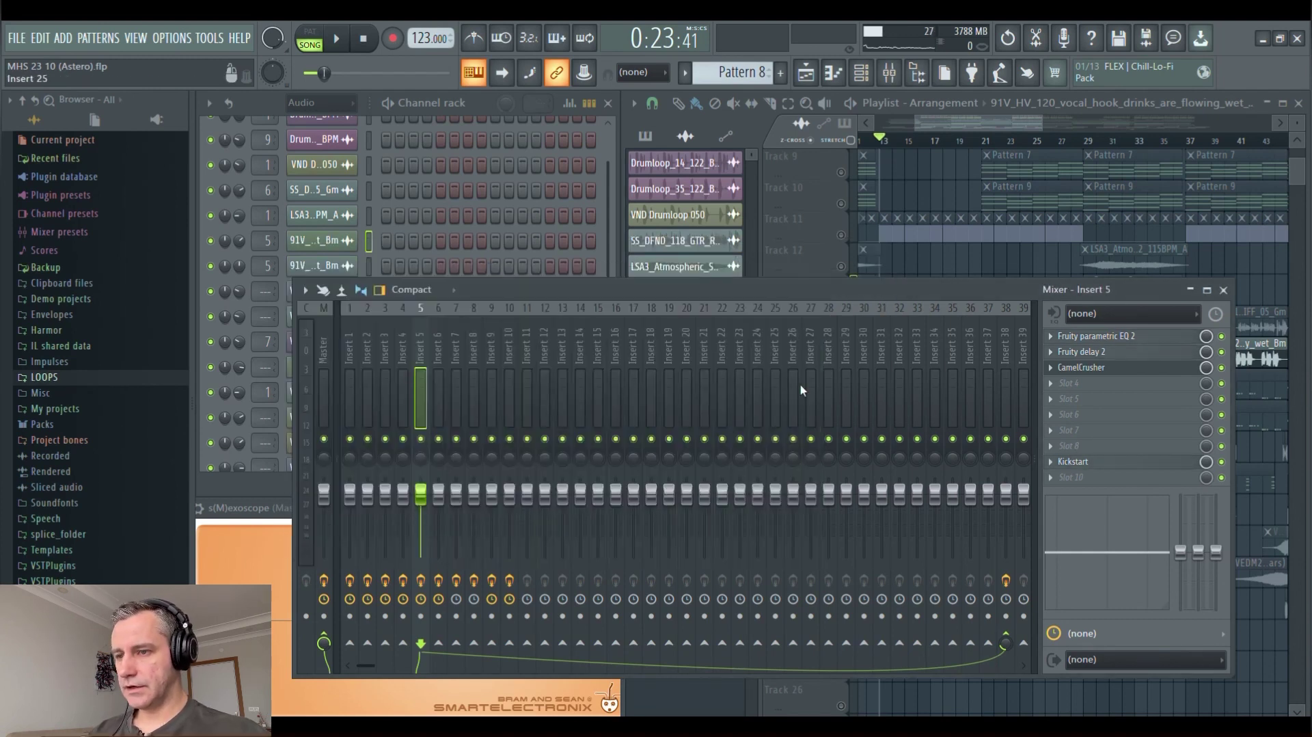
Examine the ValhallaVintageVerb reverb on mixer Insert 38, and close the mixer and the remaining effect window
{"action": "left_click", "coordinate": [1007, 343]}
{"action": "left_click", "coordinate": [1094, 337]}
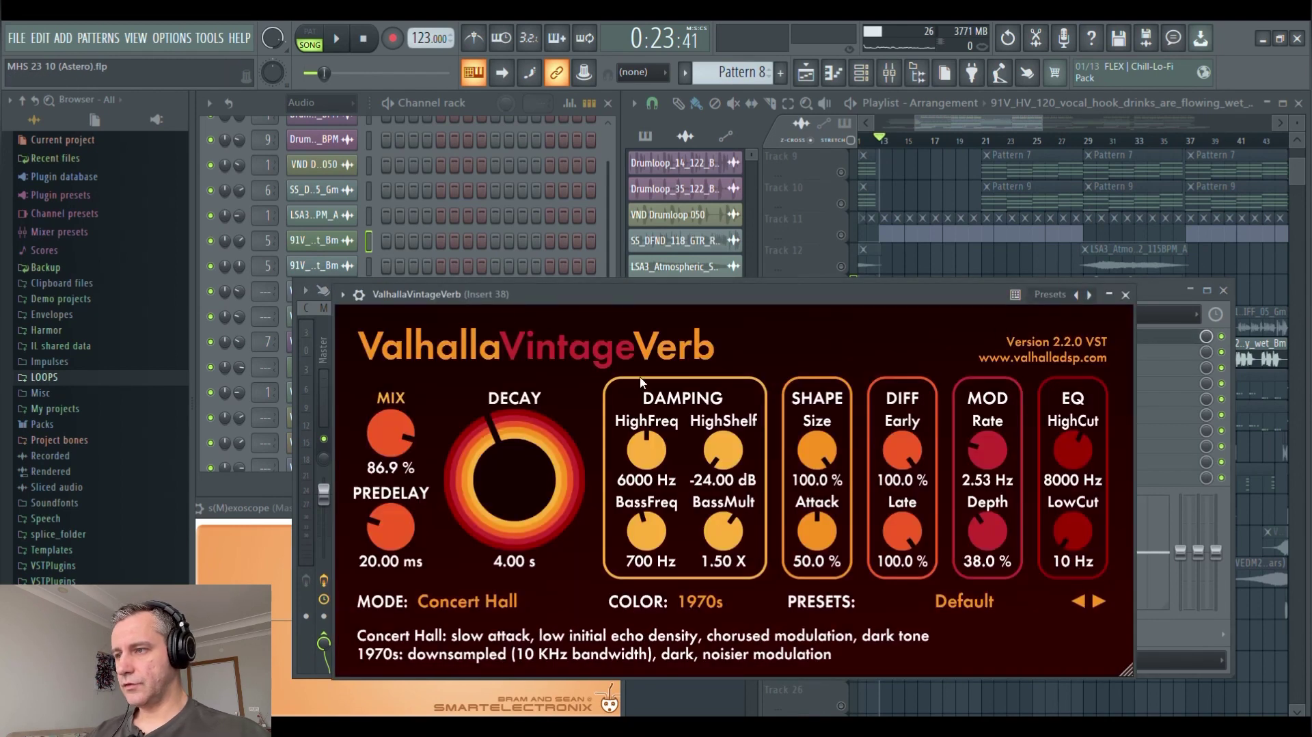
{"action": "left_click_drag", "start_coordinate": [526, 295], "coordinate": [482, 196]}
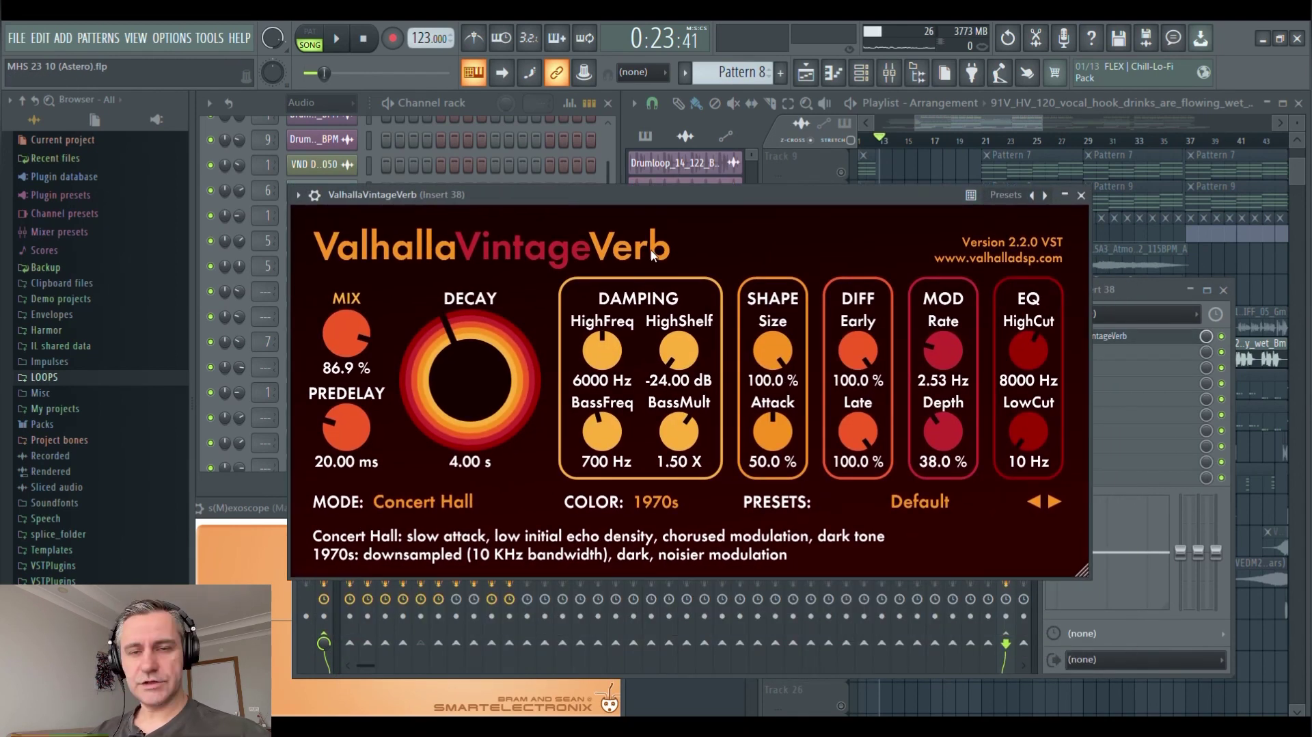
{"action": "left_click", "coordinate": [1081, 195]}
{"action": "left_click", "coordinate": [1223, 289]}
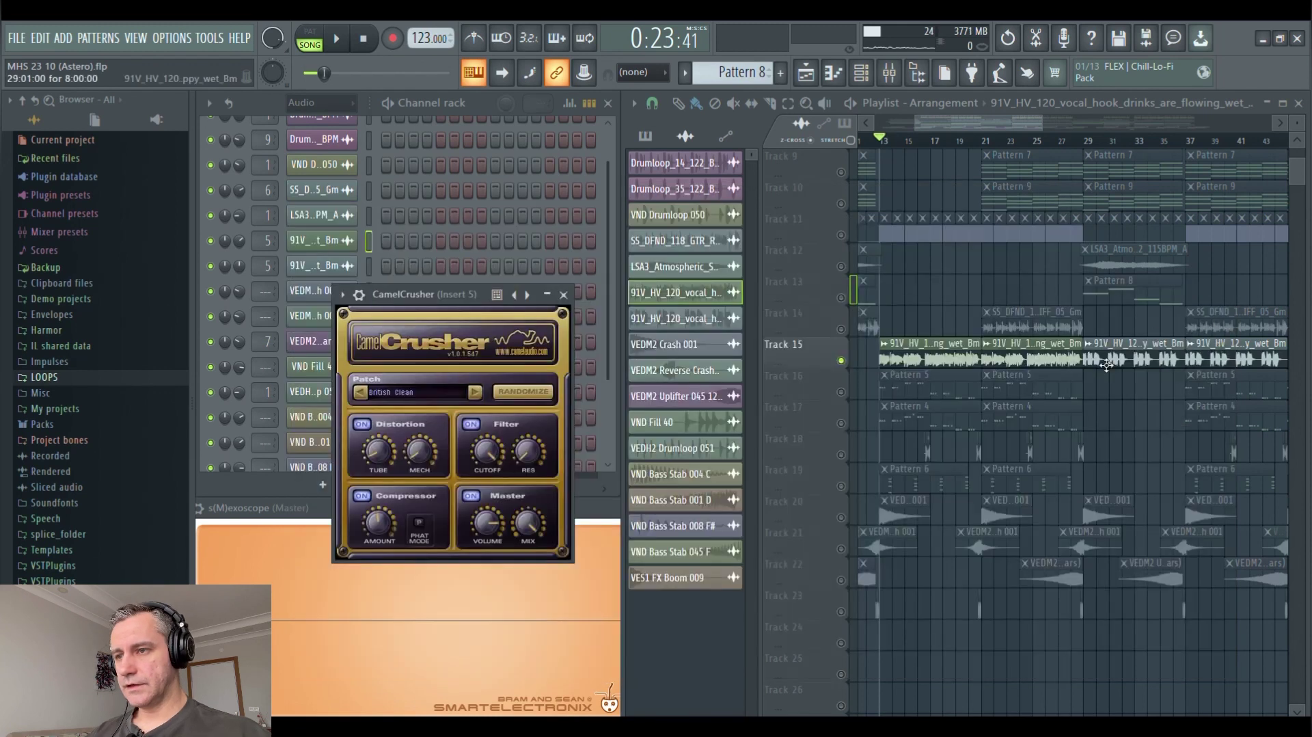
{"action": "left_click", "coordinate": [563, 295]}
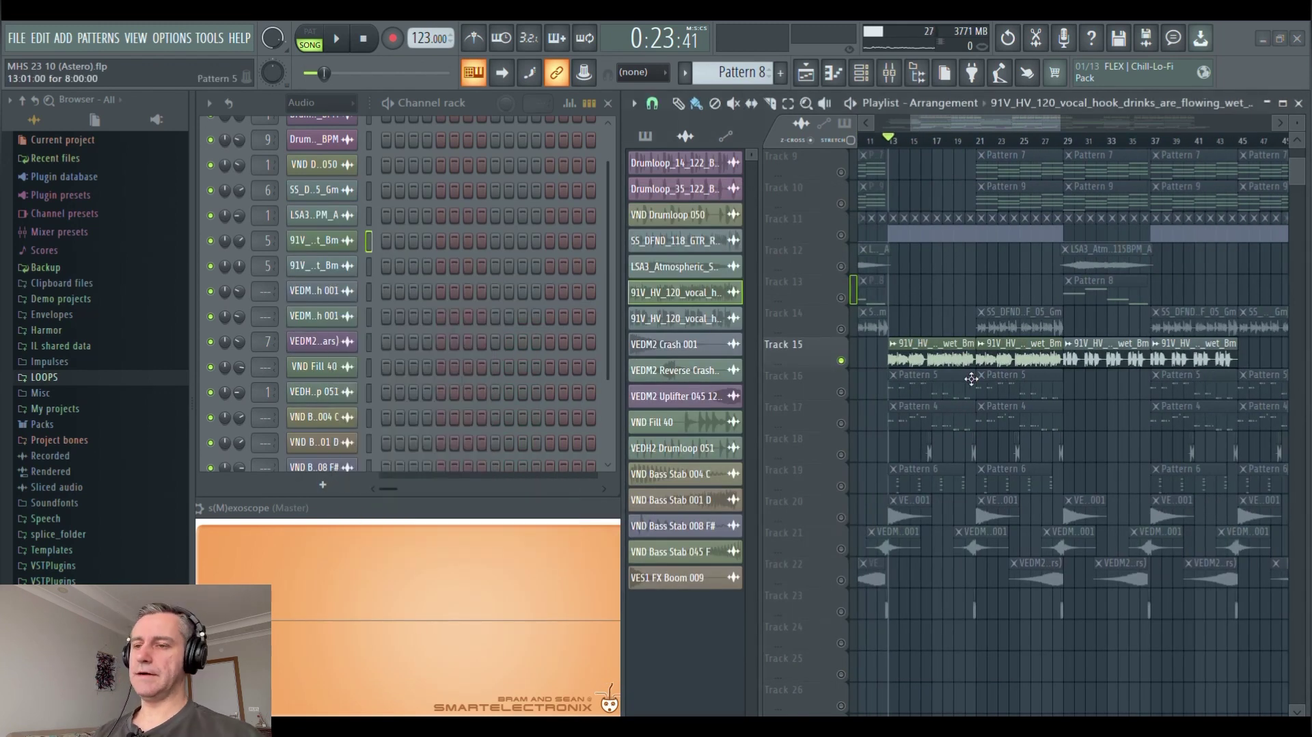
Solo playlist track 16 and select Pattern 5
{"action": "scroll", "coordinate": [971, 378], "scroll_direction": "up", "scroll_amount": 2}
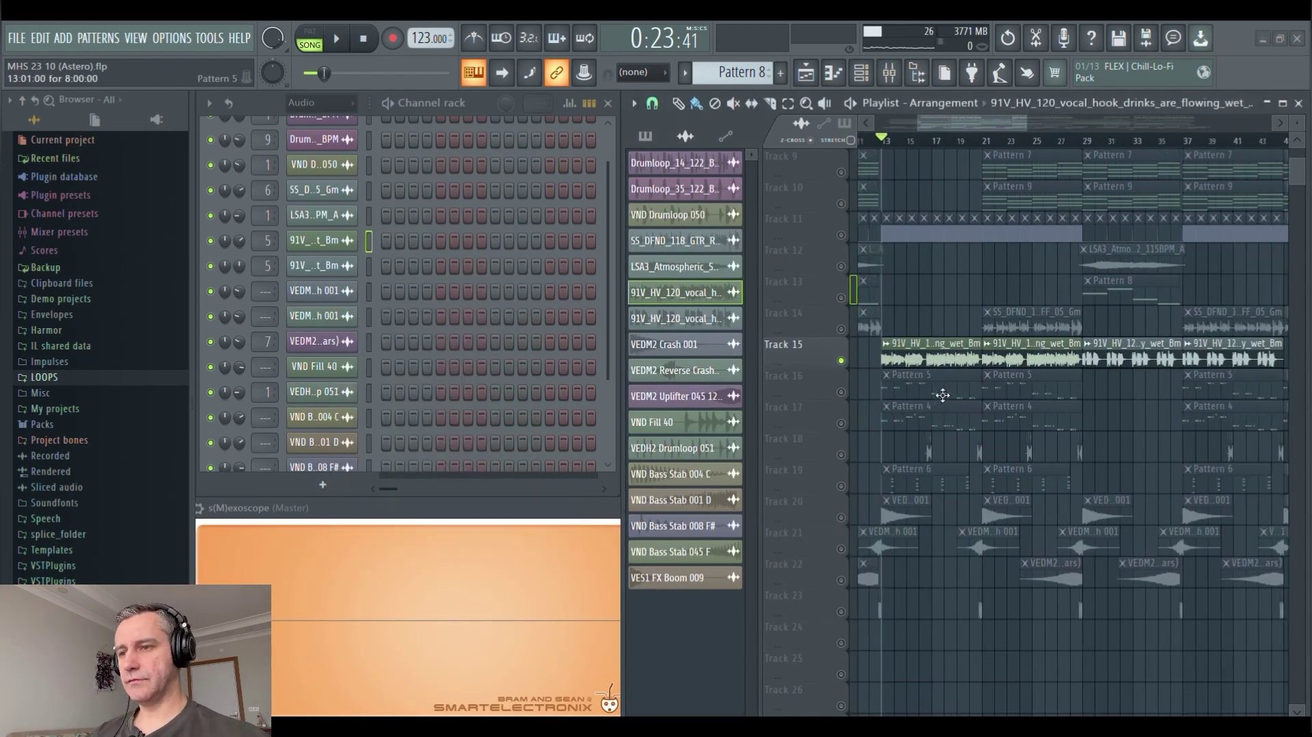
{"action": "left_click", "coordinate": [908, 393]}
{"action": "scroll", "coordinate": [909, 399], "scroll_direction": "up", "scroll_amount": 5}
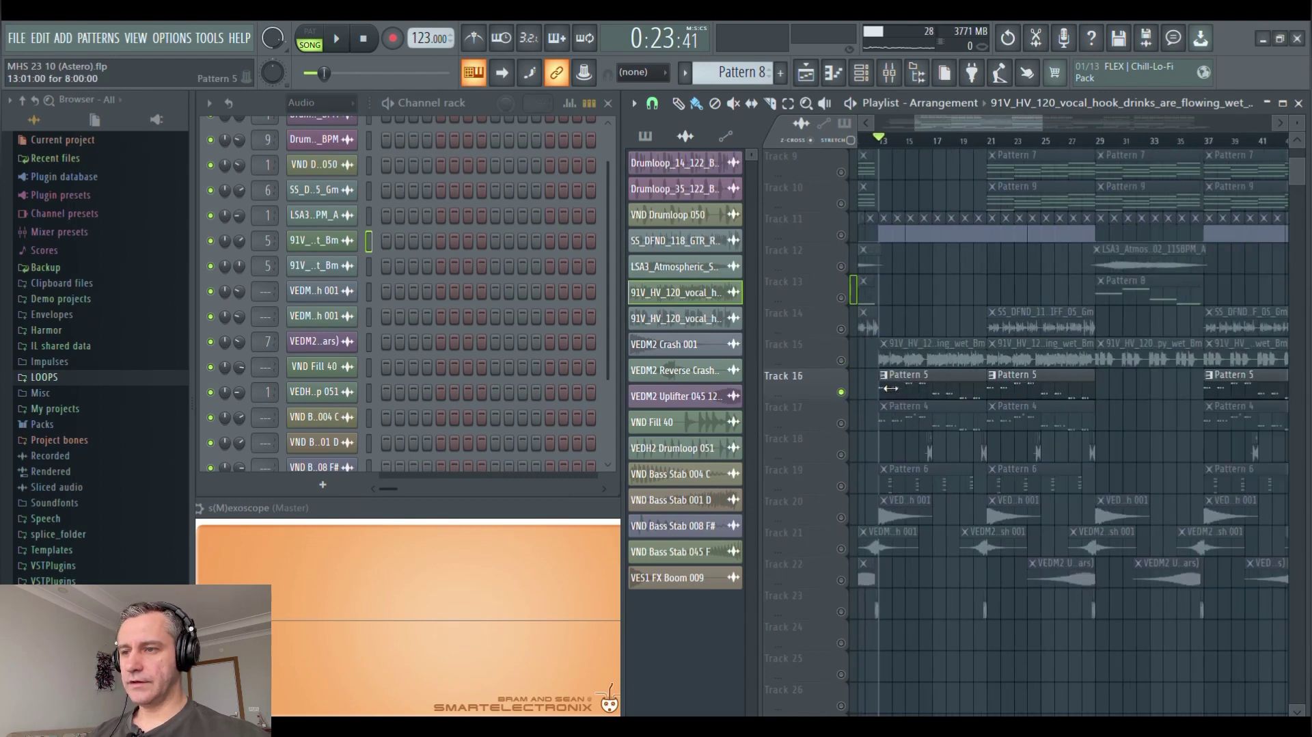
{"action": "scroll", "coordinate": [908, 399], "scroll_direction": "down", "scroll_amount": 4}
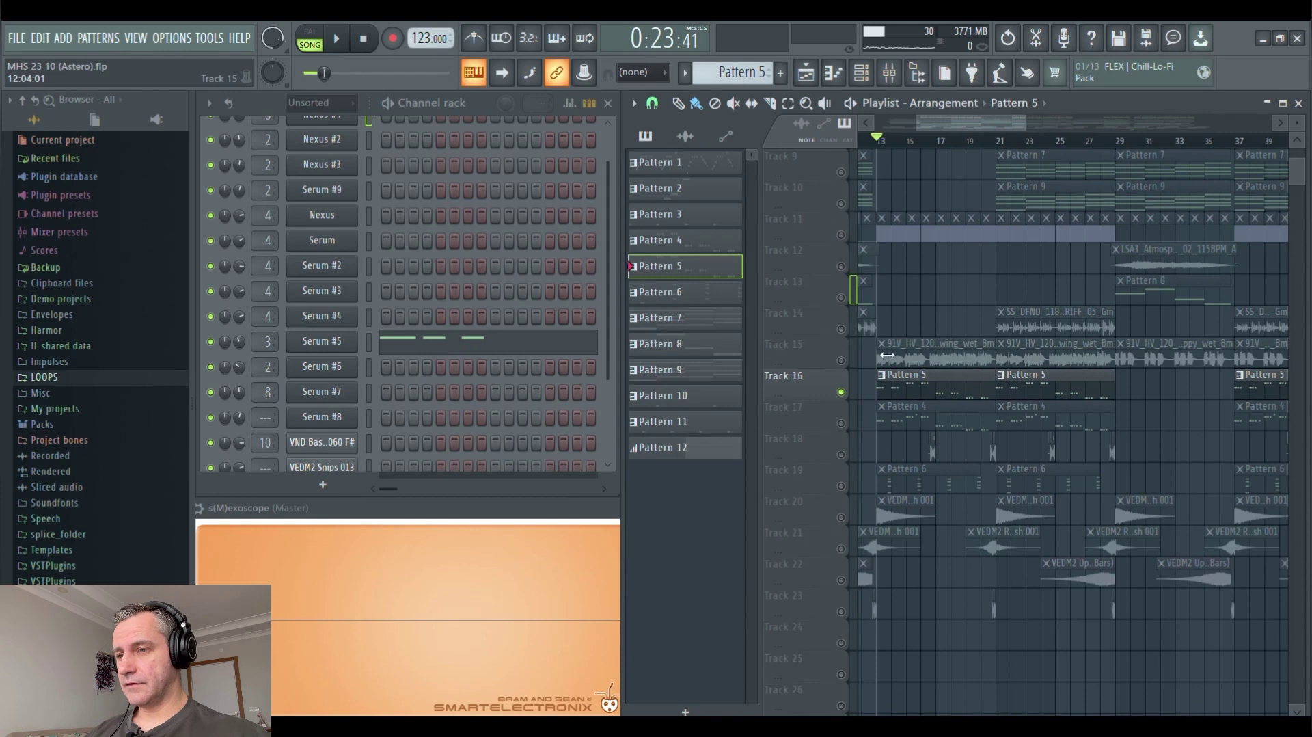
Open the Serum #5 notes of Pattern 5 in the piano roll, play them, and return to the playlist
{"action": "left_click", "coordinate": [496, 347]}
{"action": "key", "text": "space"}
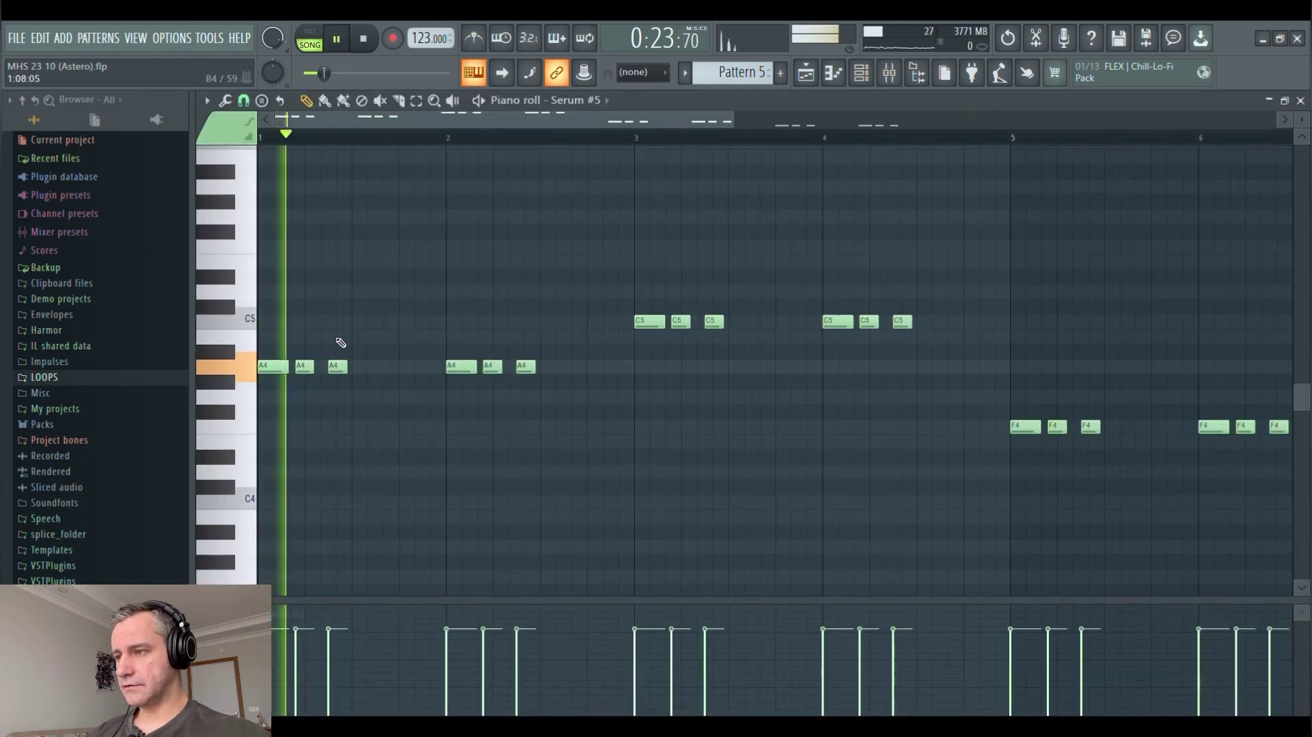
{"action": "scroll", "coordinate": [432, 314], "scroll_direction": "up", "scroll_amount": 2}
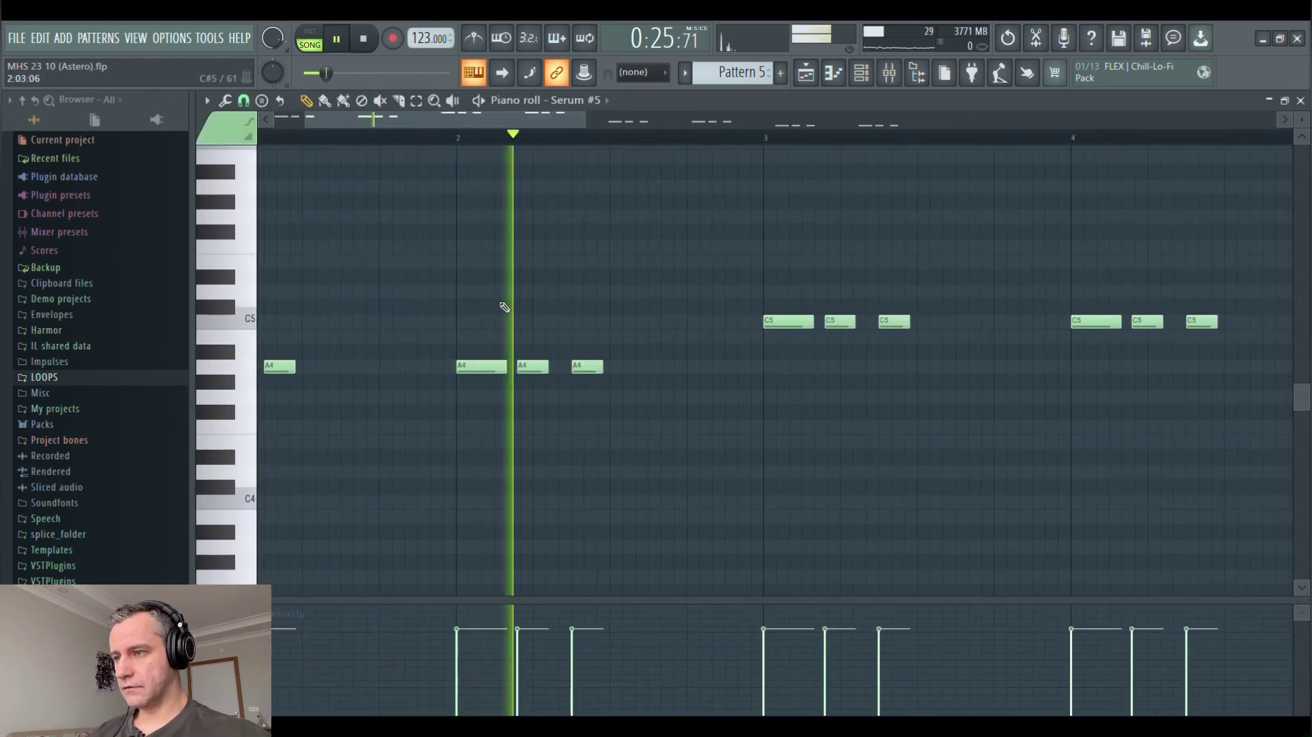
{"action": "scroll", "coordinate": [505, 307], "scroll_direction": "down", "scroll_amount": 2}
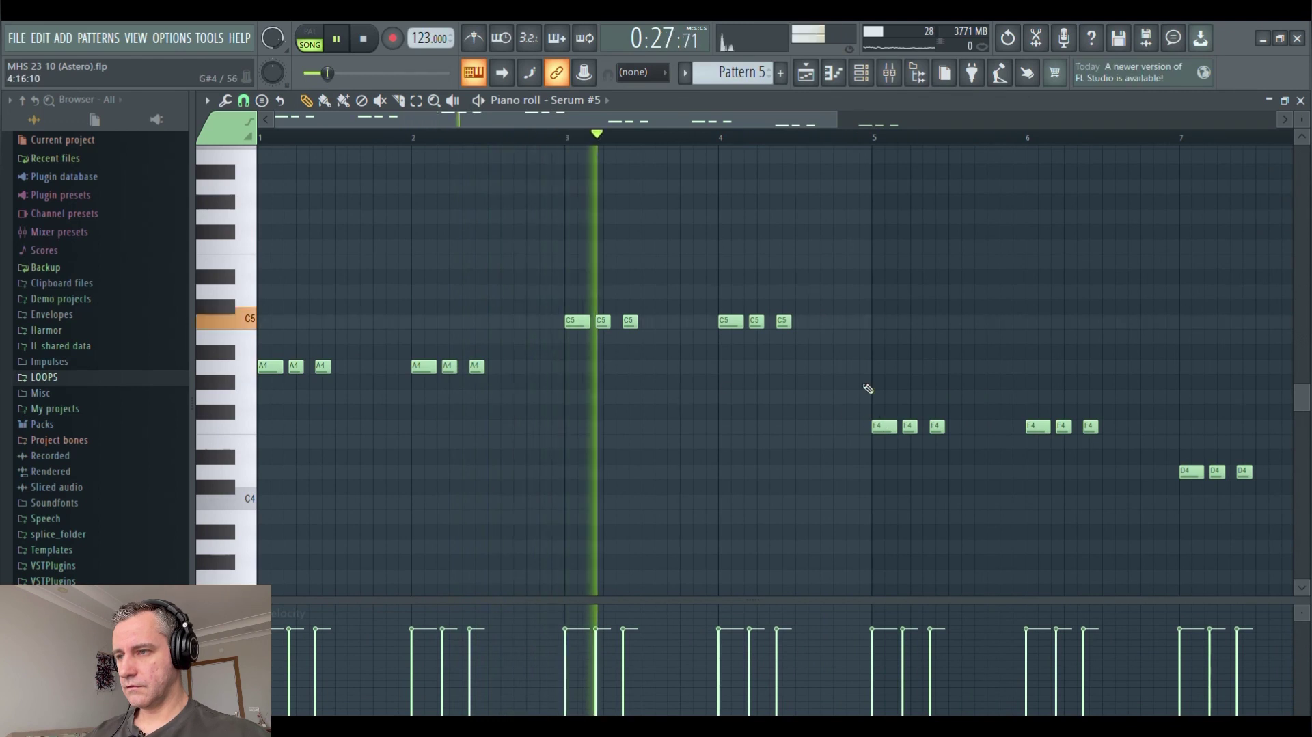
{"action": "key", "text": "F7"}
{"action": "key", "text": "space"}
Examine the Soundgoodizer, Fruity parametric EQ 2 and Kickstart effects on mixer Insert 3, and close the mixer
{"action": "left_click", "coordinate": [891, 75]}
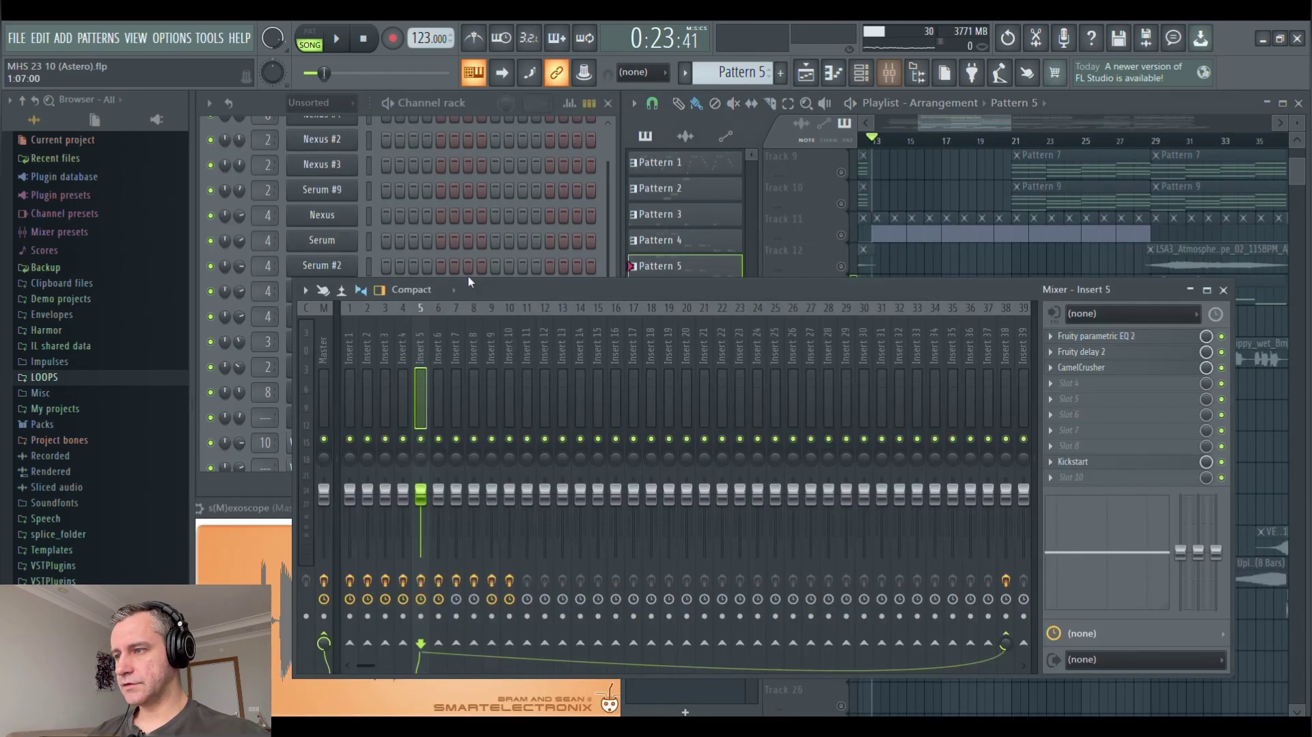
{"action": "left_click", "coordinate": [385, 341]}
{"action": "left_click", "coordinate": [1105, 335]}
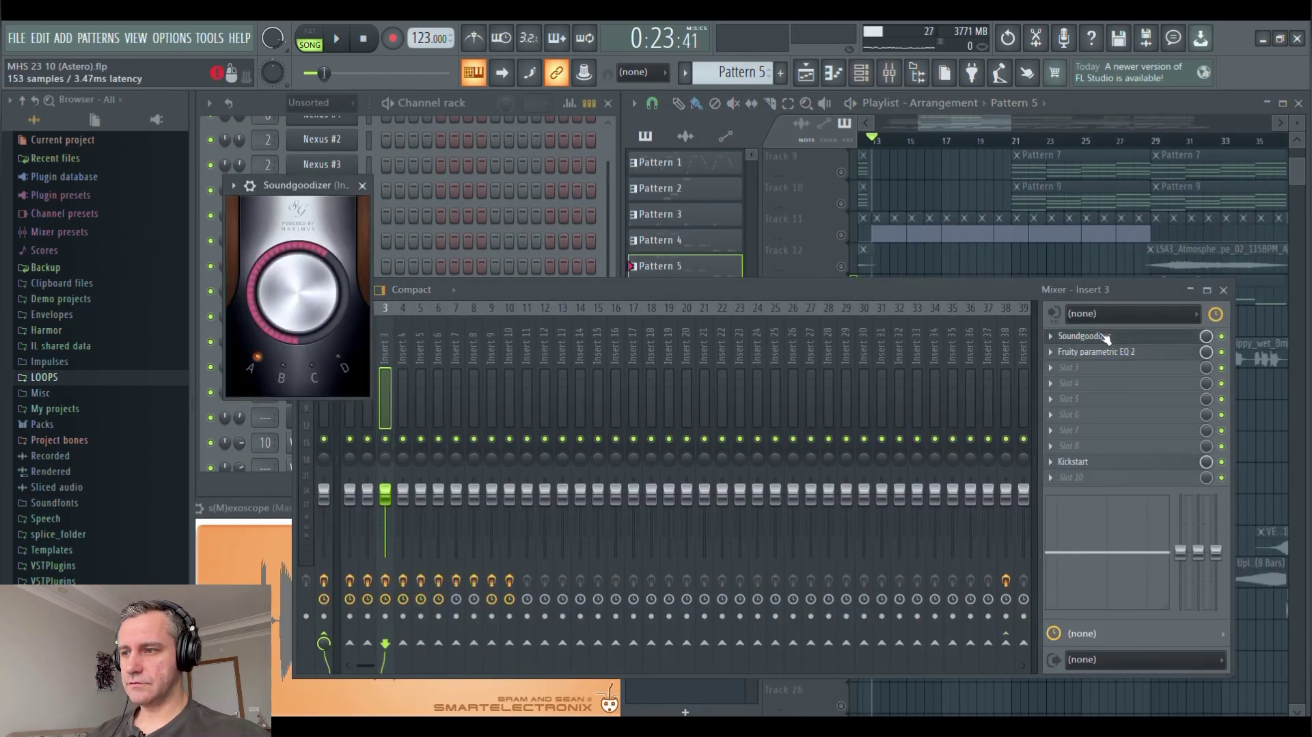
{"action": "left_click", "coordinate": [1105, 335]}
{"action": "left_click", "coordinate": [1105, 351]}
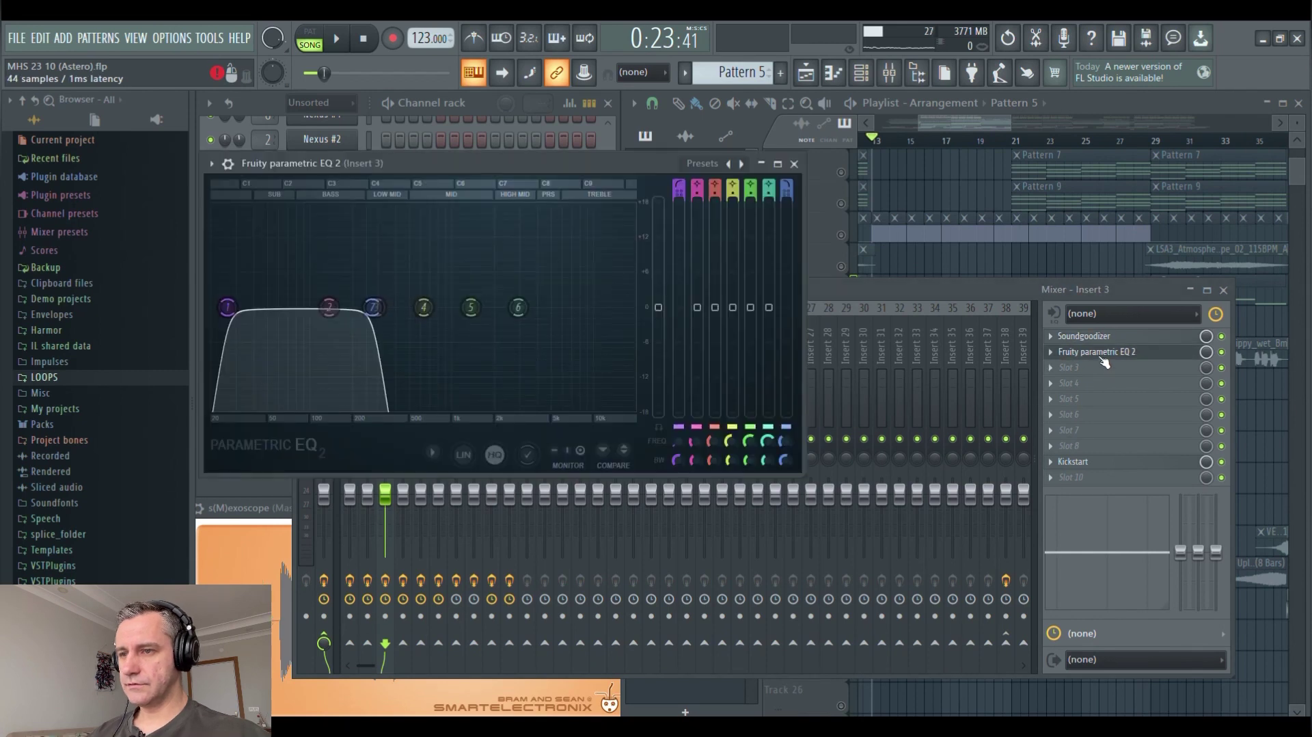
{"action": "left_click", "coordinate": [1102, 354]}
{"action": "left_click", "coordinate": [1098, 464]}
{"action": "left_click", "coordinate": [1097, 463]}
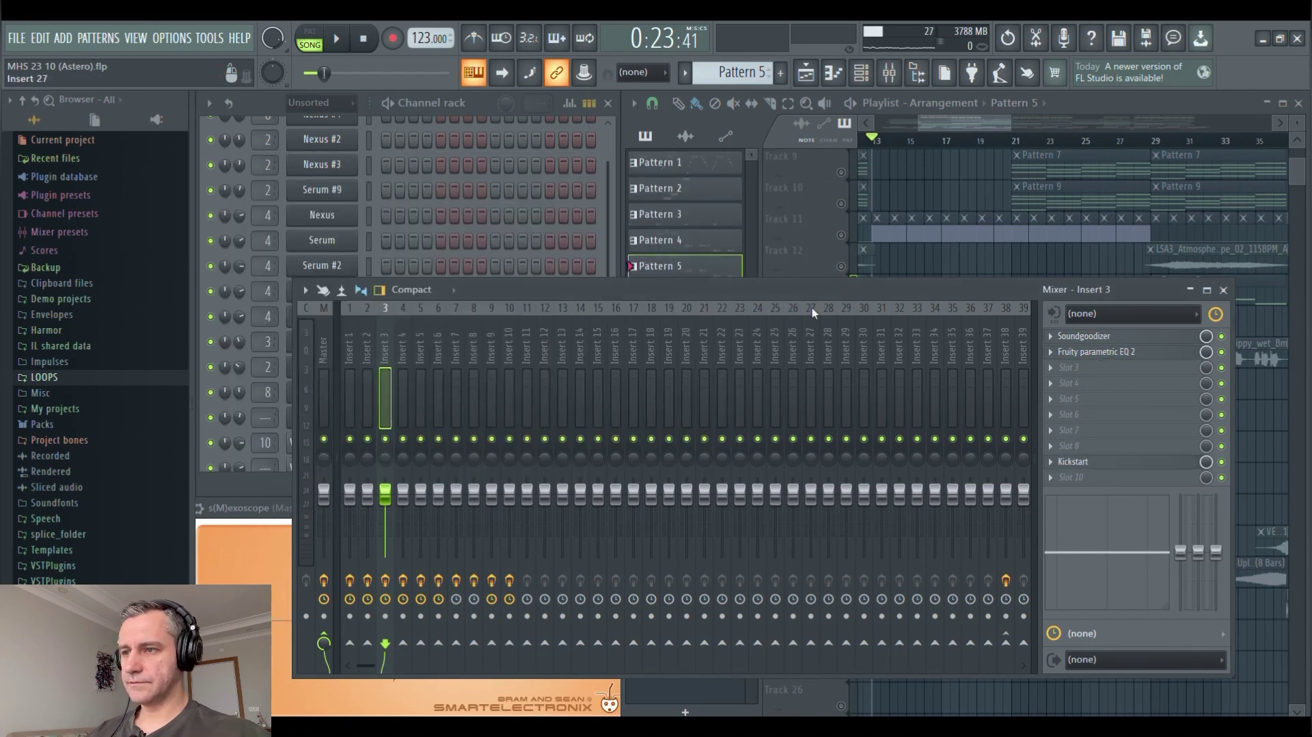
{"action": "key", "text": "F9"}
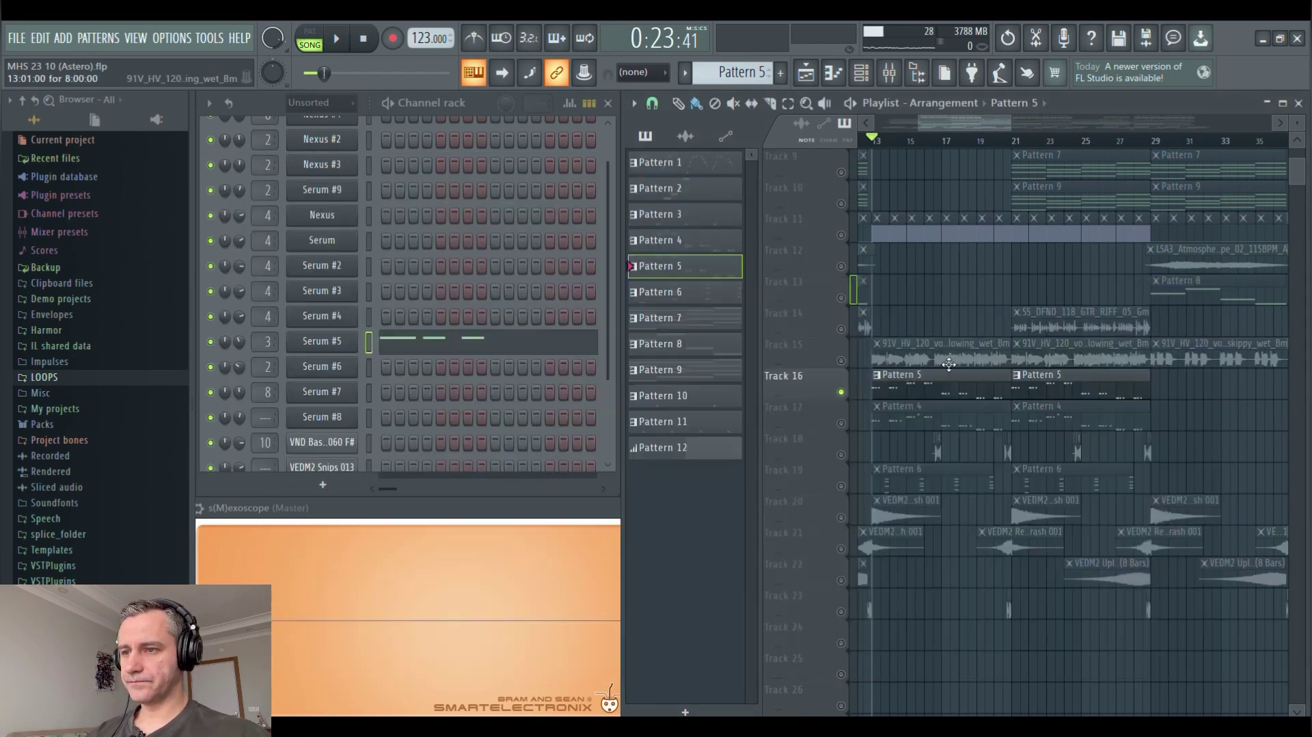
Solo playlist track 17, maximize the playlist, and unmute tracks 18 and 19 as well
{"action": "right_click", "coordinate": [841, 424]}
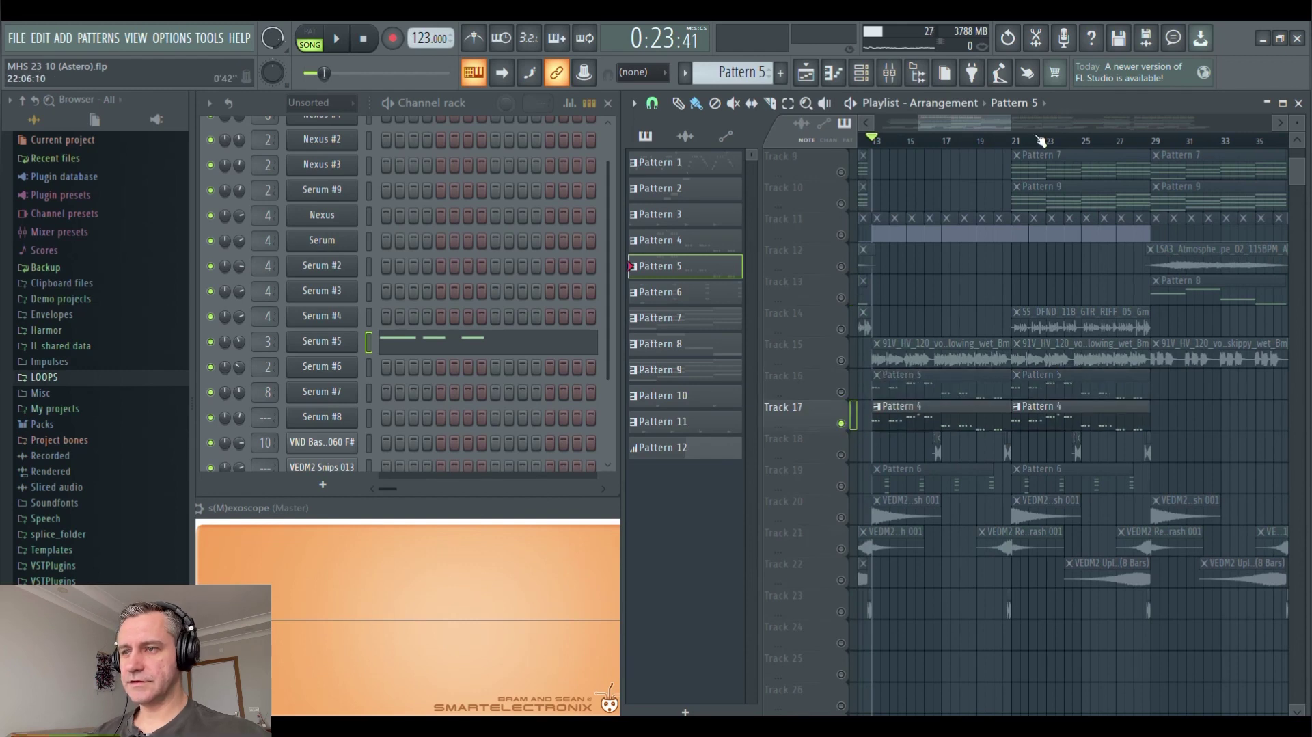
{"action": "double_click", "coordinate": [1062, 108]}
{"action": "scroll", "coordinate": [418, 462], "scroll_direction": "up", "scroll_amount": 2}
{"action": "left_click", "coordinate": [412, 451]}
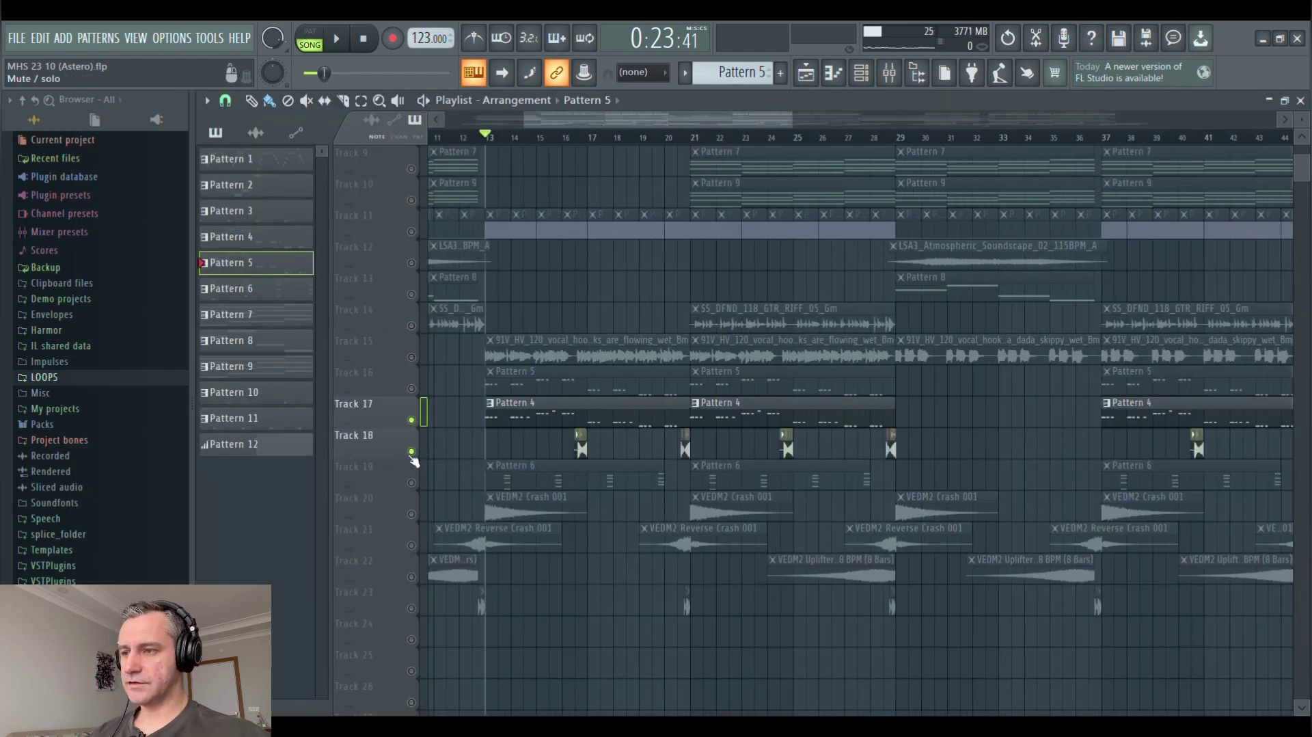
{"action": "scroll", "coordinate": [472, 488], "scroll_direction": "up", "scroll_amount": 2}
{"action": "left_click", "coordinate": [411, 482]}
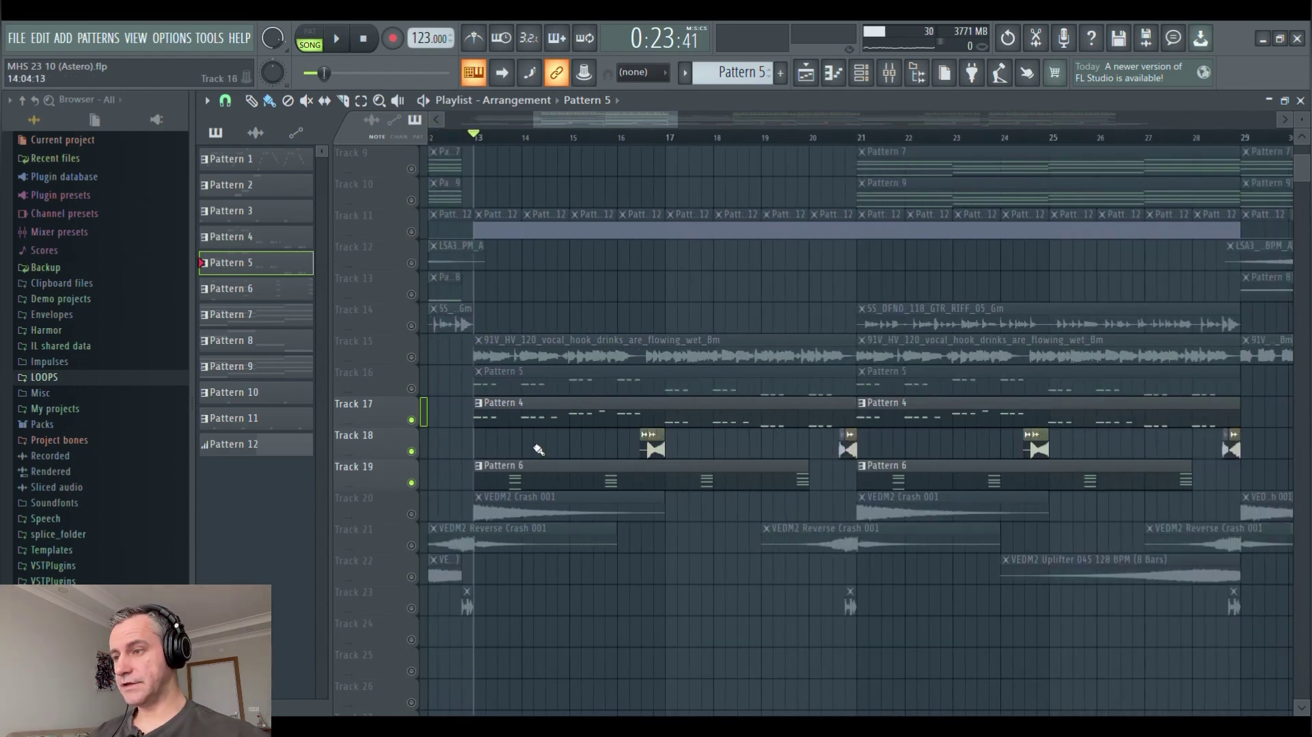
Play tracks 17, 18 and 19 together from bar 13 and stop playback
{"action": "scroll", "coordinate": [526, 463], "scroll_direction": "up", "scroll_amount": 2}
{"action": "key", "text": "space"}
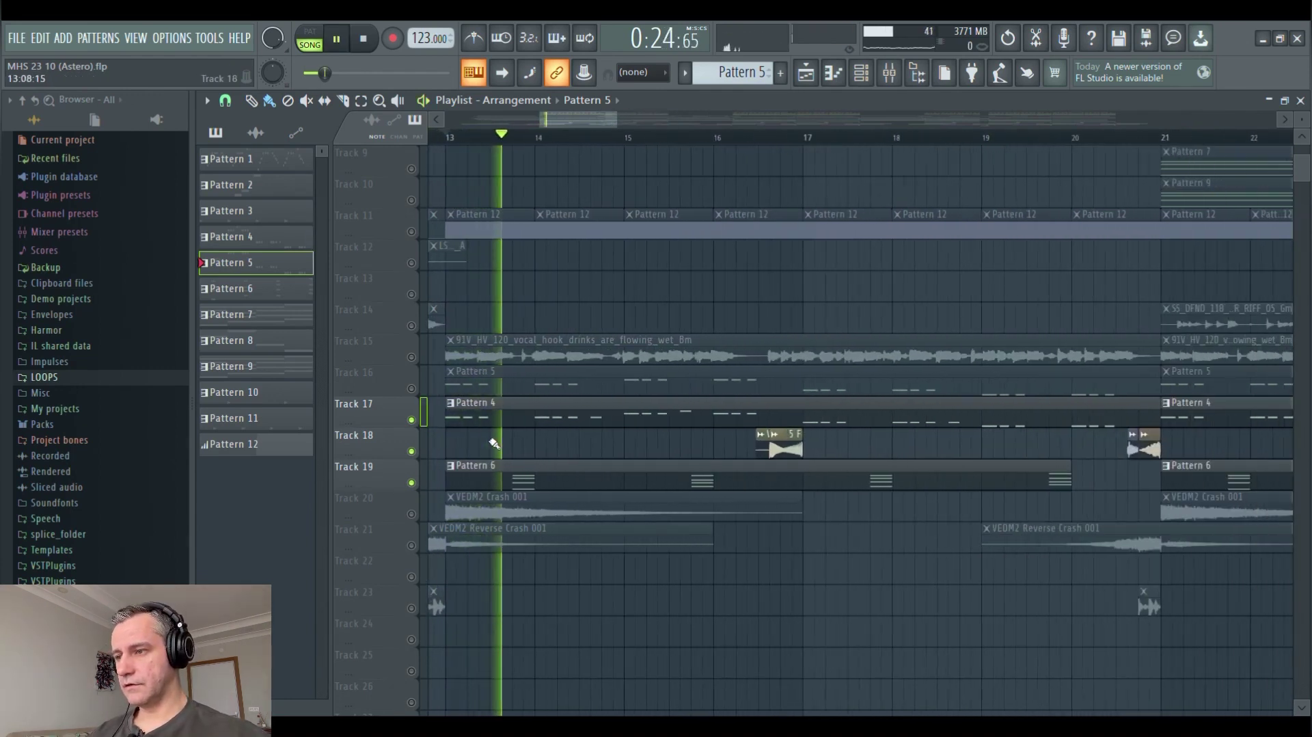
{"action": "scroll", "coordinate": [493, 444], "scroll_direction": "down", "scroll_amount": 1}
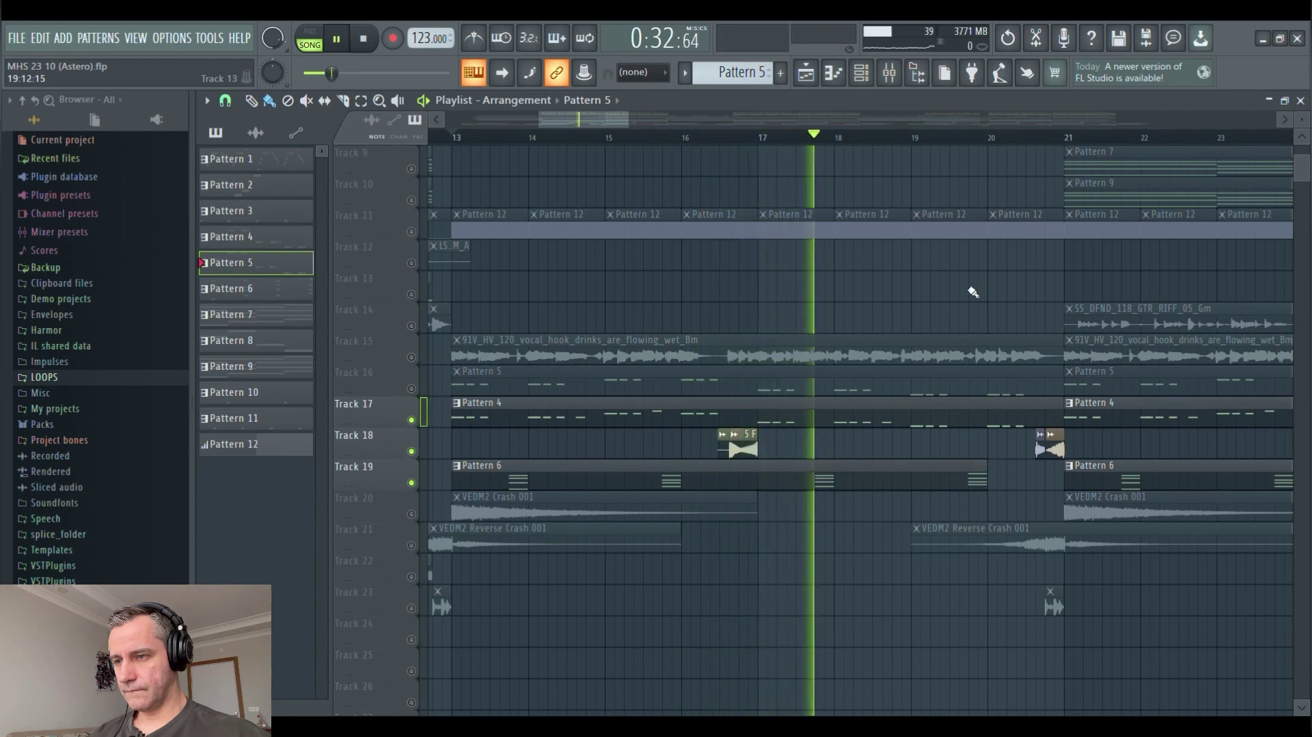
{"action": "scroll", "coordinate": [594, 405], "scroll_direction": "down", "scroll_amount": 2}
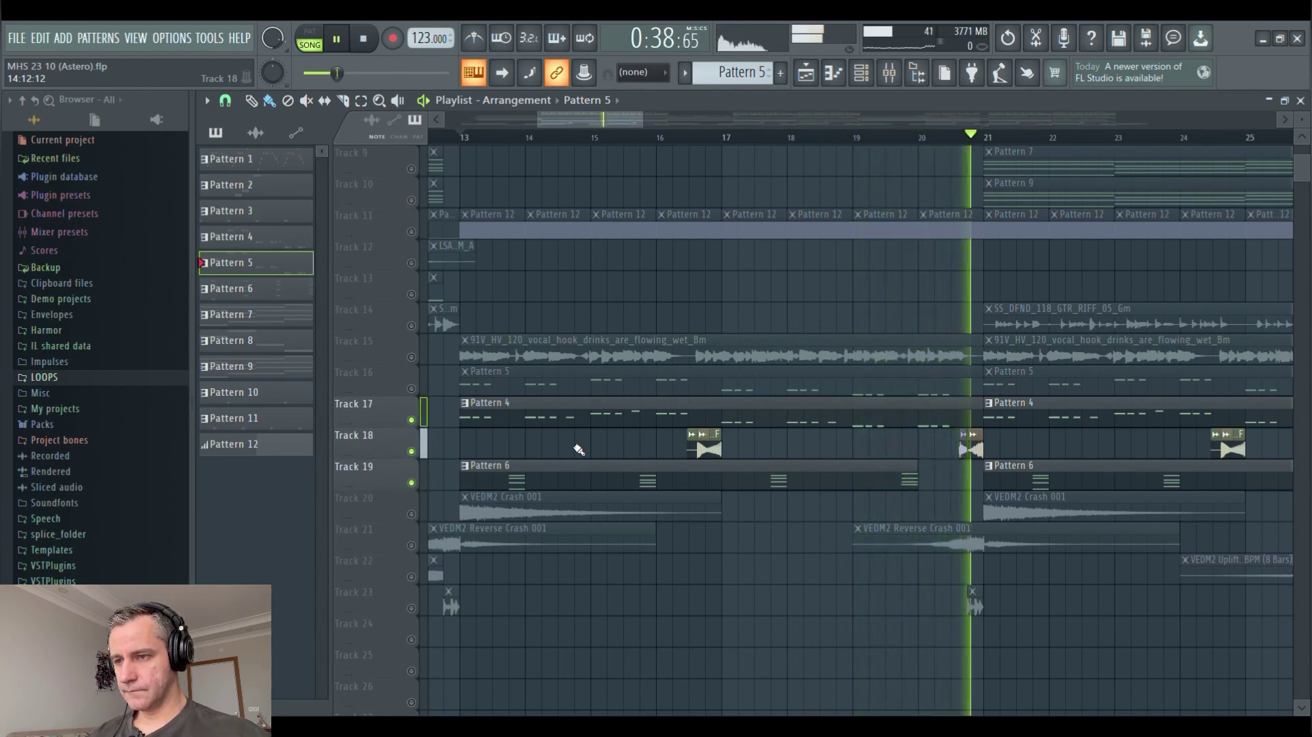
{"action": "key", "text": "space"}
Unmute track 16, and select Pattern 4 in the restored playlist to examine its channels in the channel rack
{"action": "left_click", "coordinate": [412, 389]}
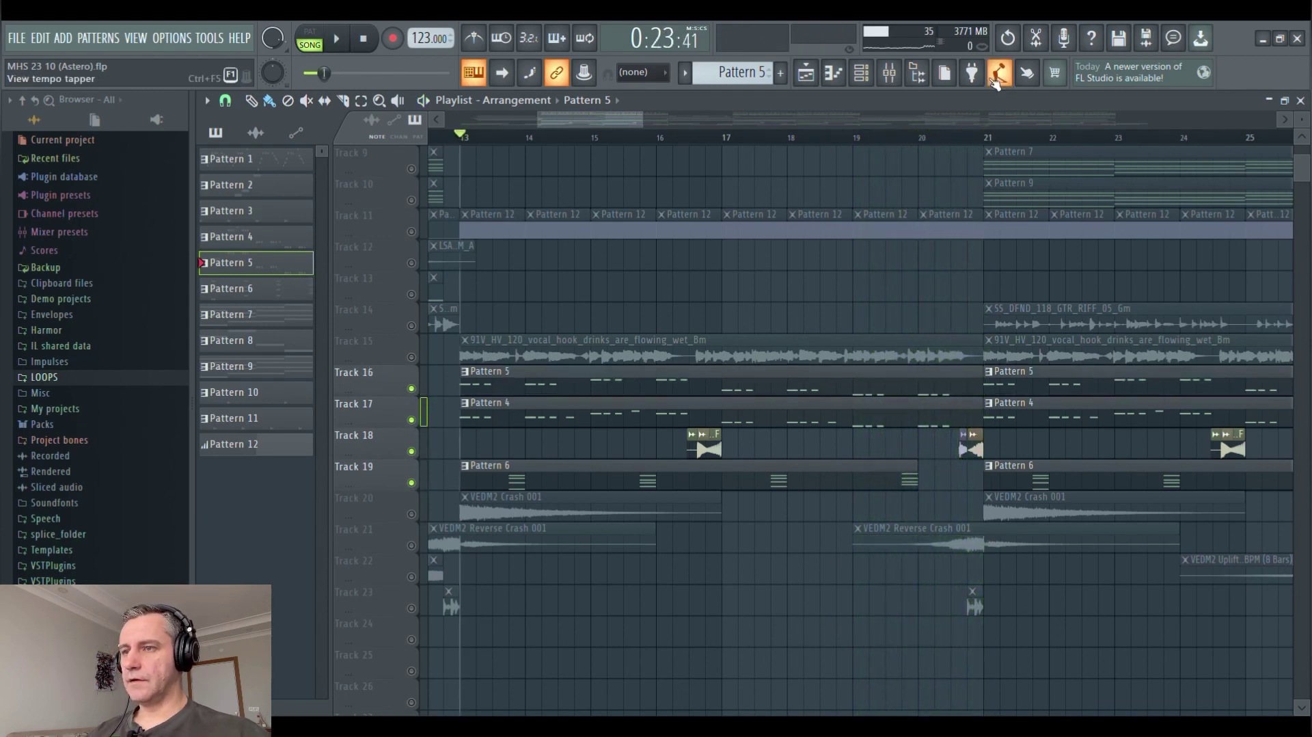
{"action": "key", "text": "F6"}
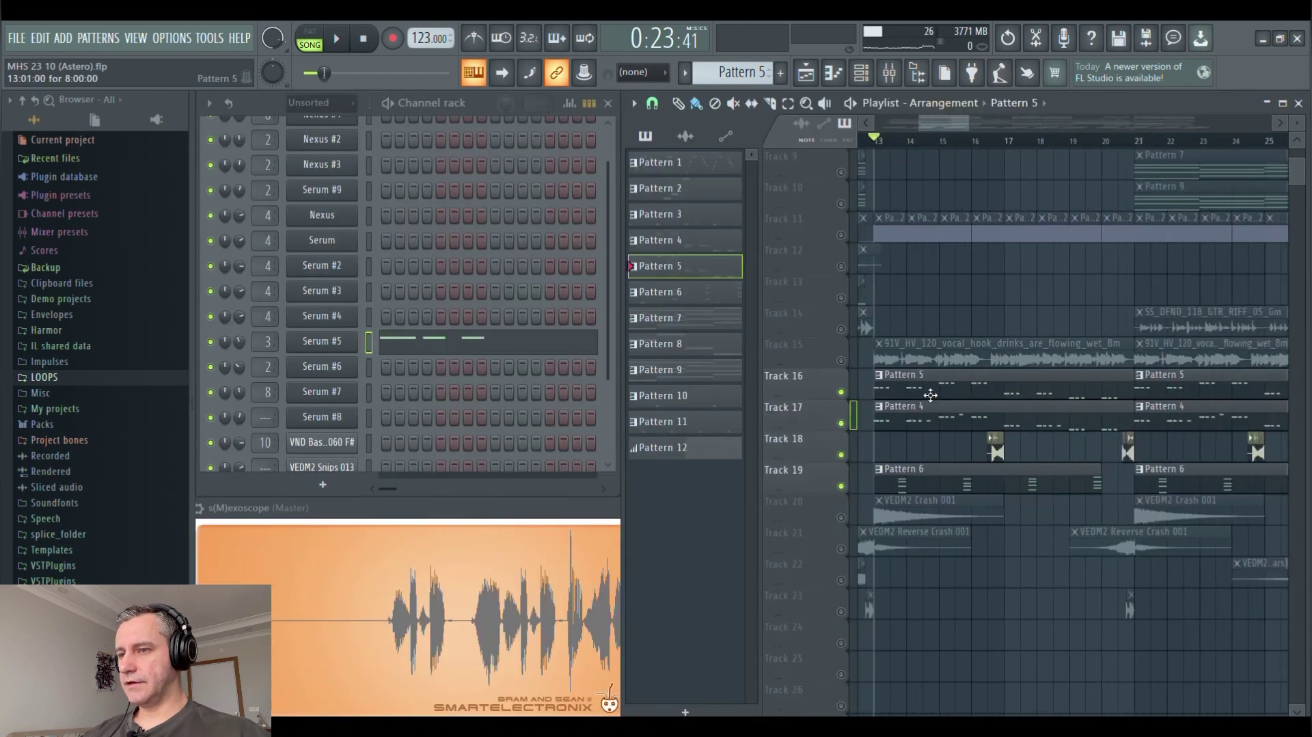
{"action": "left_click", "coordinate": [931, 421]}
{"action": "scroll", "coordinate": [604, 294], "scroll_direction": "up", "scroll_amount": 1}
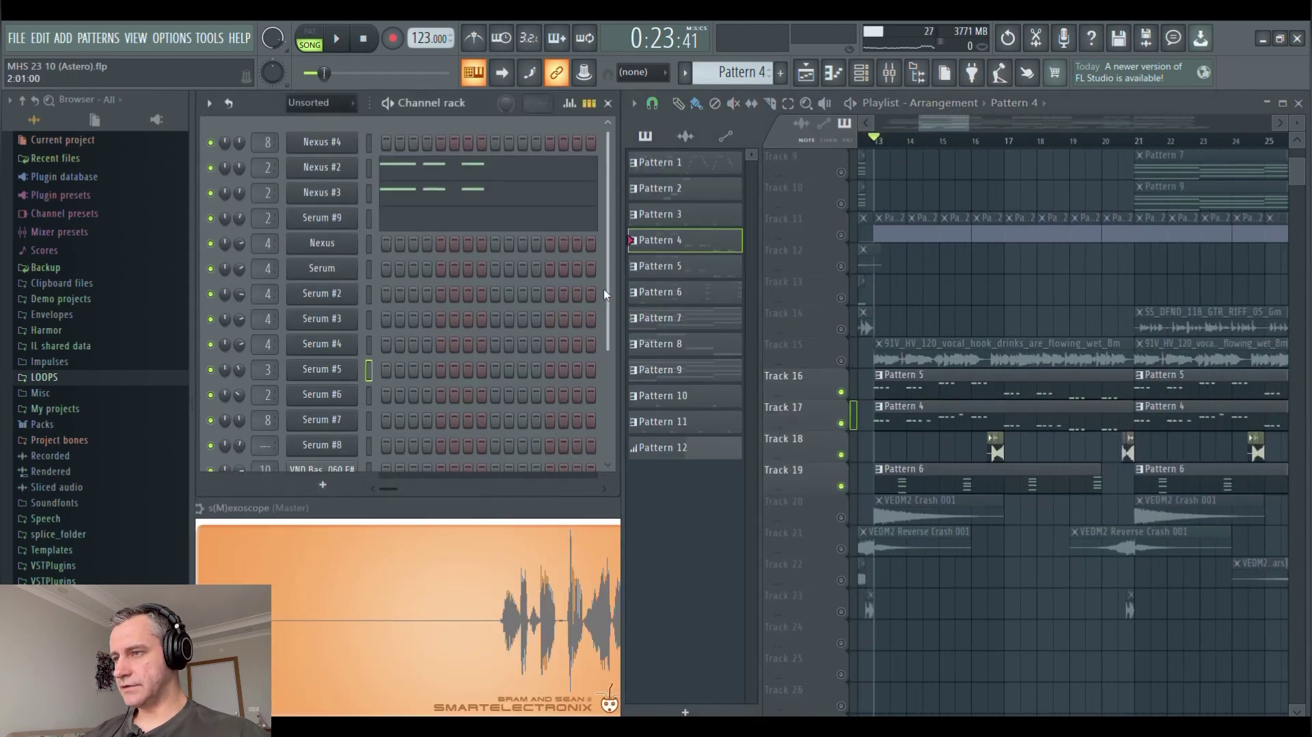
{"action": "scroll", "coordinate": [607, 294], "scroll_direction": "down", "scroll_amount": 2}
{"action": "scroll", "coordinate": [607, 294], "scroll_direction": "up", "scroll_amount": 2}
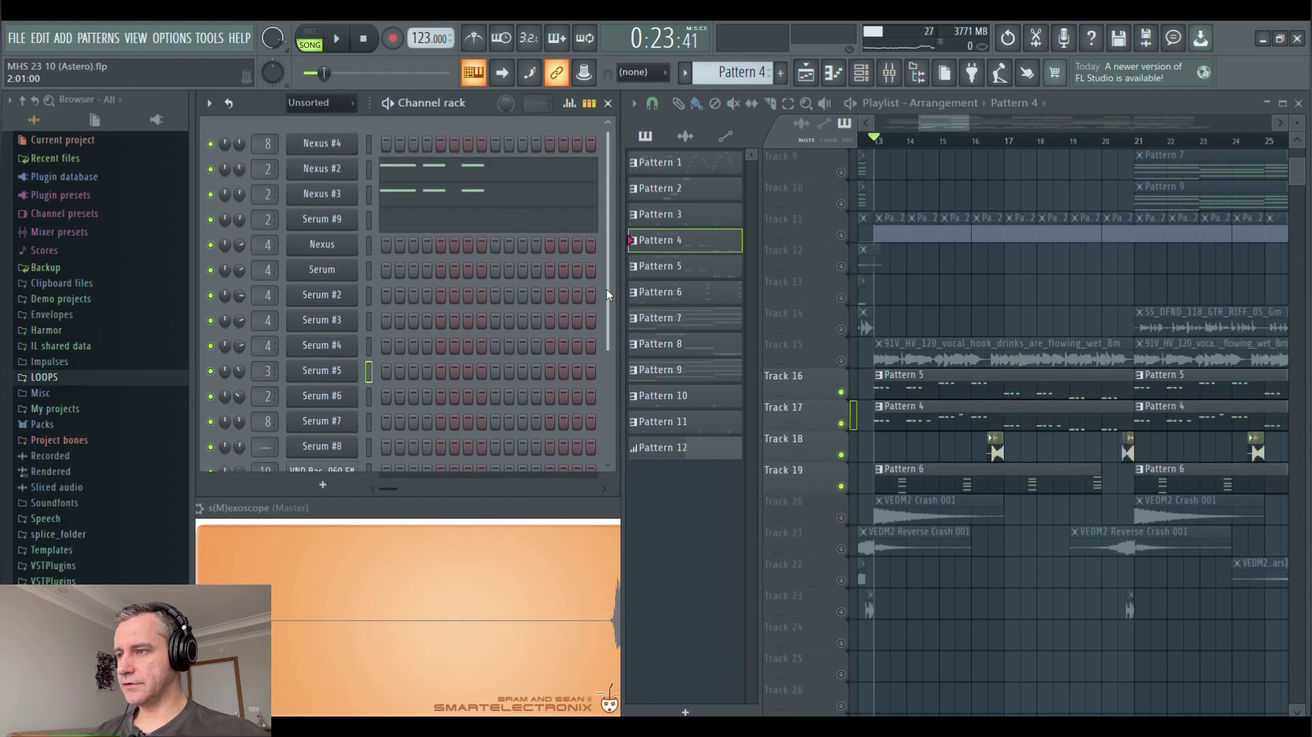
Solo and play the Nexus #2 and Nexus #3 channels one after the other, and restore all channels
{"action": "right_click", "coordinate": [210, 169]}
{"action": "key", "text": "space"}
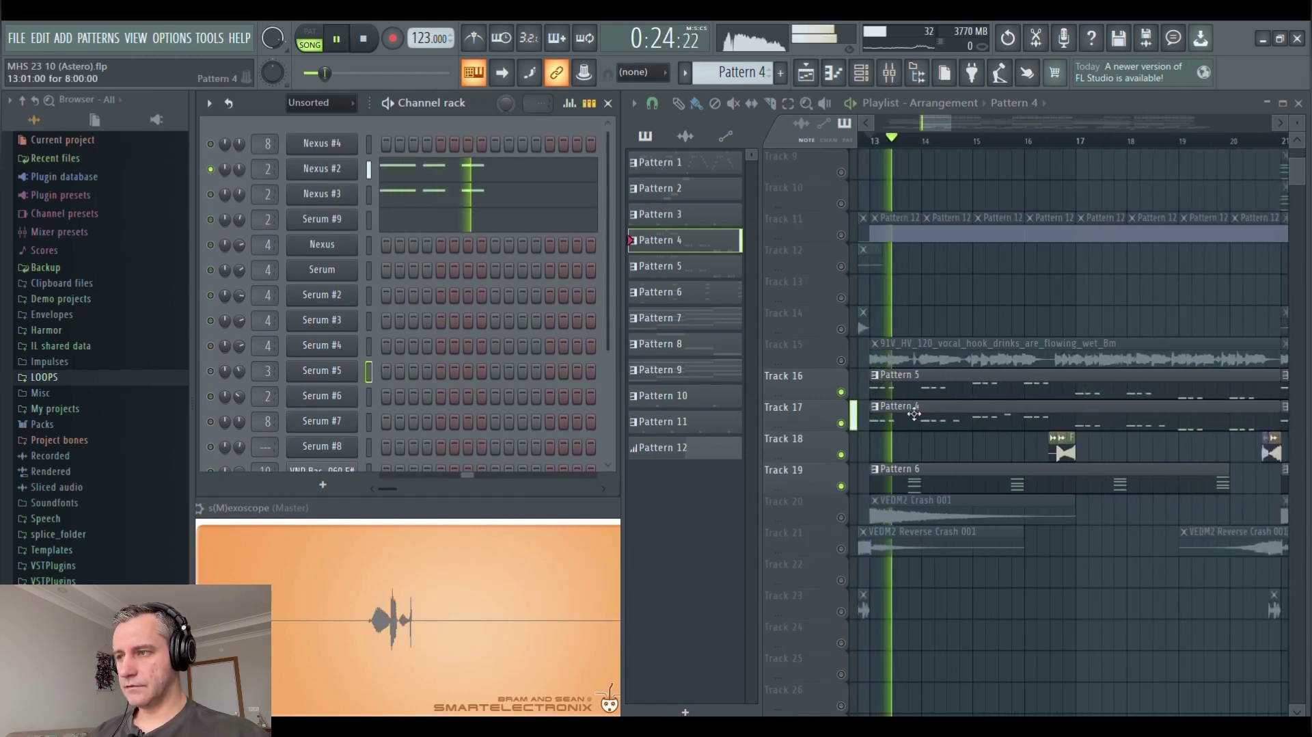
{"action": "right_click", "coordinate": [211, 195]}
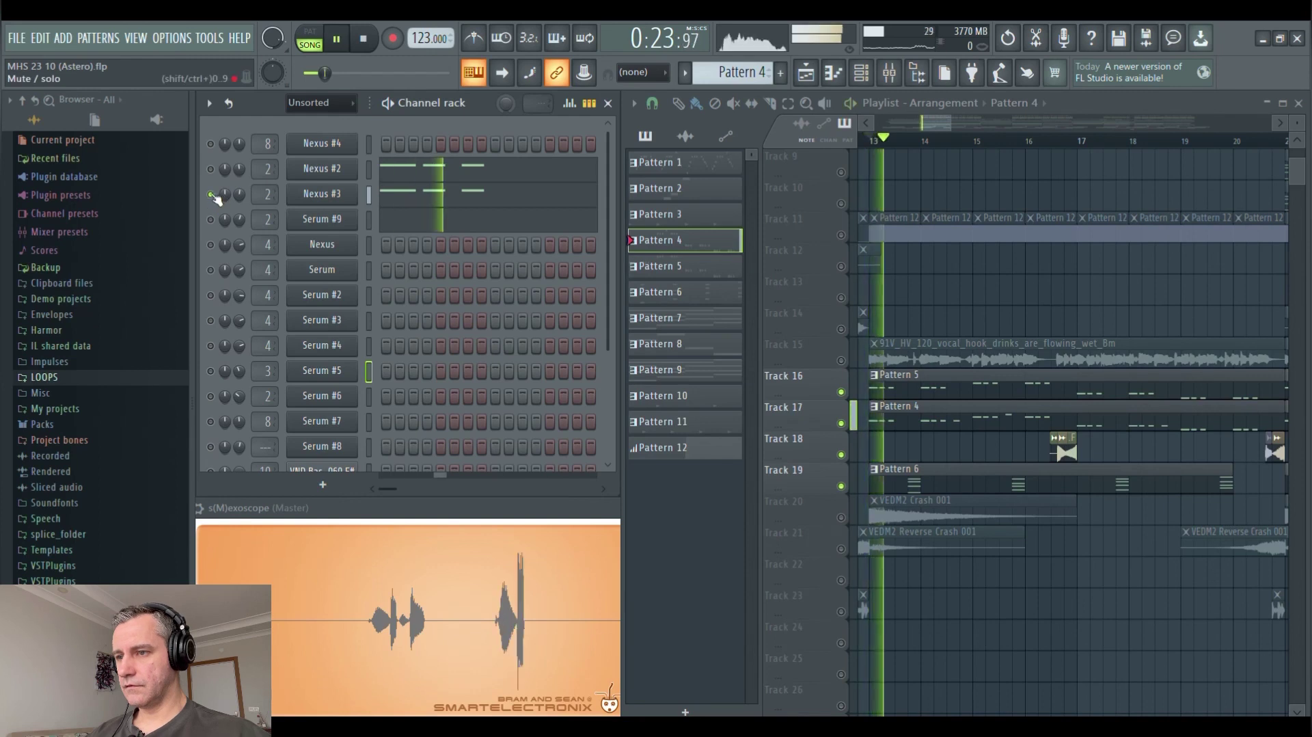
{"action": "key", "text": "space"}
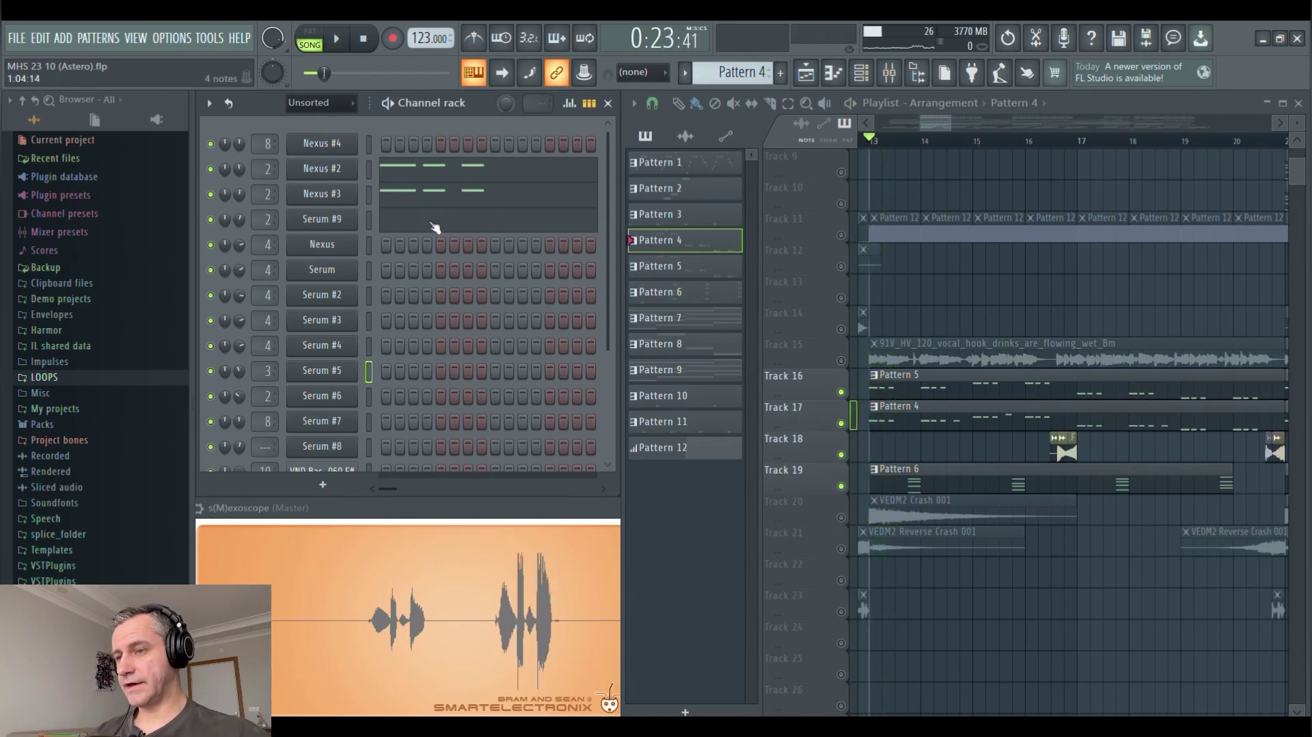
Examine the Serum #9 notes of Pattern 4 in the piano roll around bar 2, and close the piano roll
{"action": "left_click", "coordinate": [435, 227]}
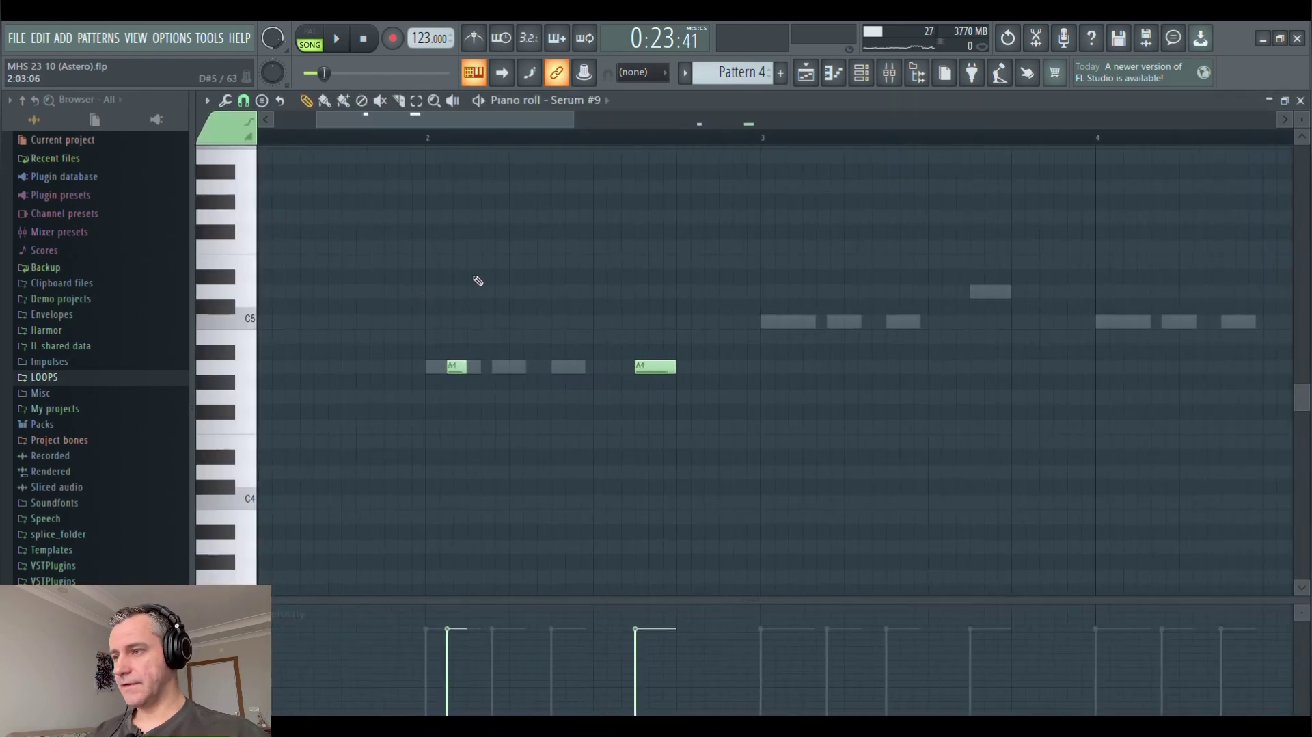
{"action": "key", "text": "F7"}
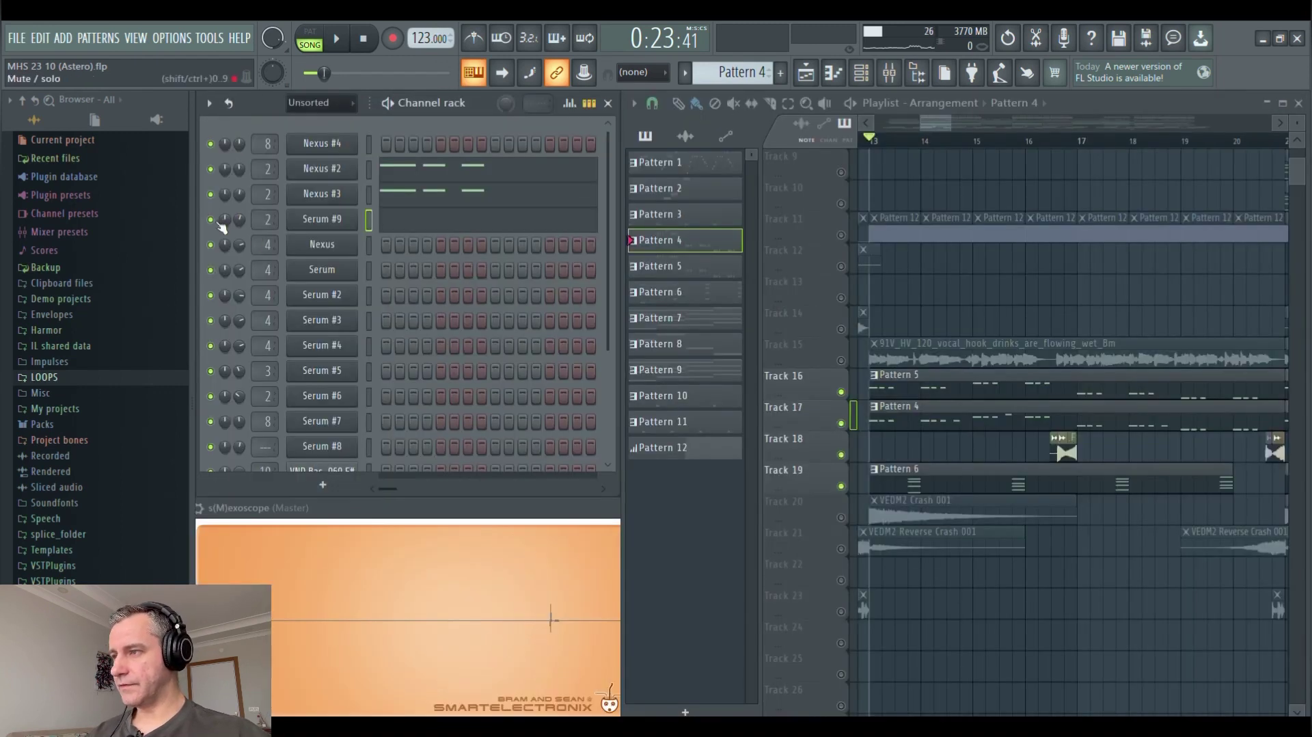
{"action": "left_click", "coordinate": [440, 228]}
{"action": "left_click", "coordinate": [503, 140]}
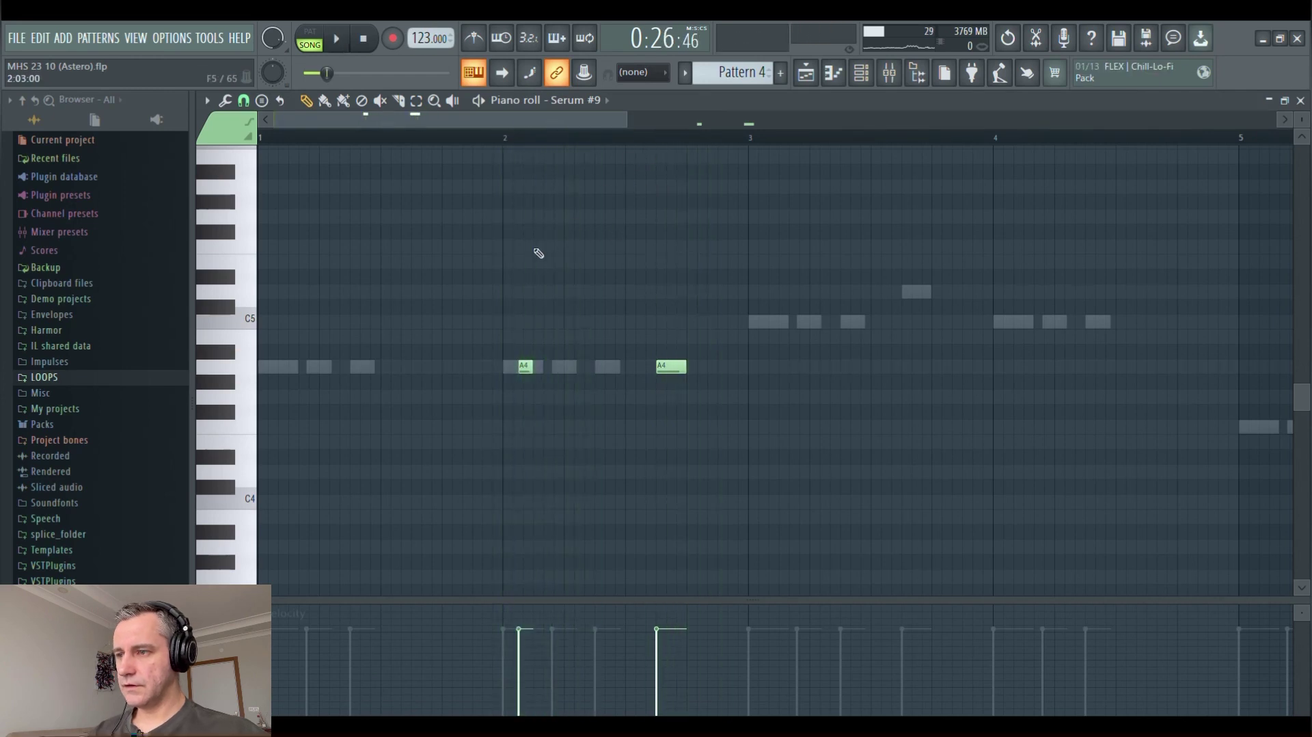
{"action": "key", "text": "F7"}
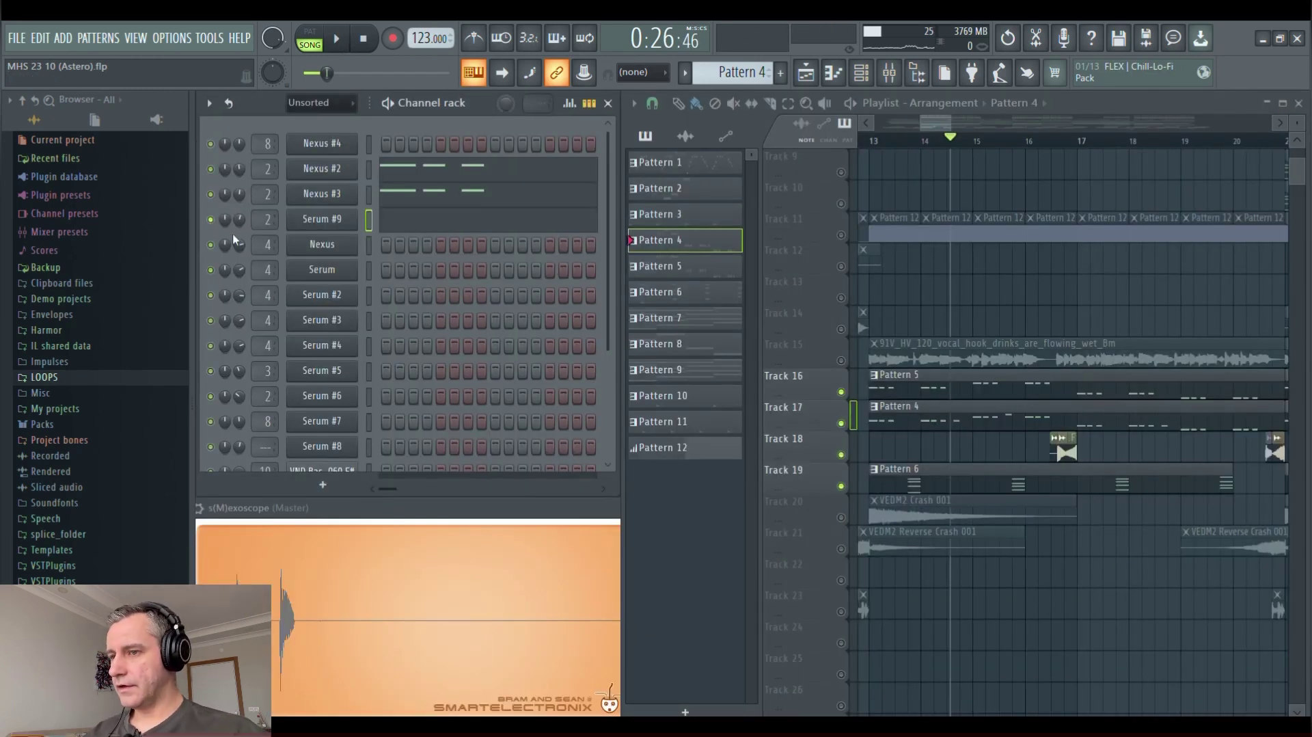
Mute playlist track 19 and examine the VES2 Toms 001 notes of Pattern 4 in the piano roll during playback
{"action": "scroll", "coordinate": [1015, 419], "scroll_direction": "up", "scroll_amount": 4}
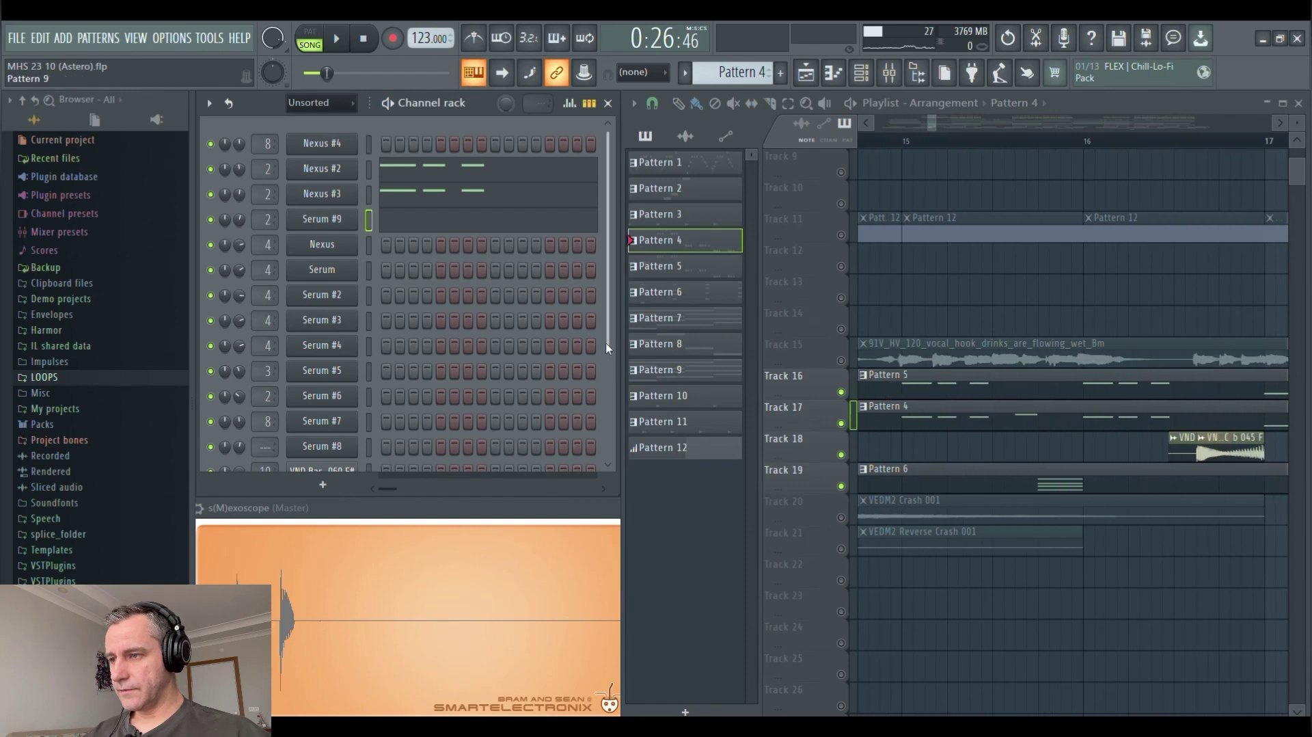
{"action": "scroll", "coordinate": [591, 362], "scroll_direction": "down", "scroll_amount": 4}
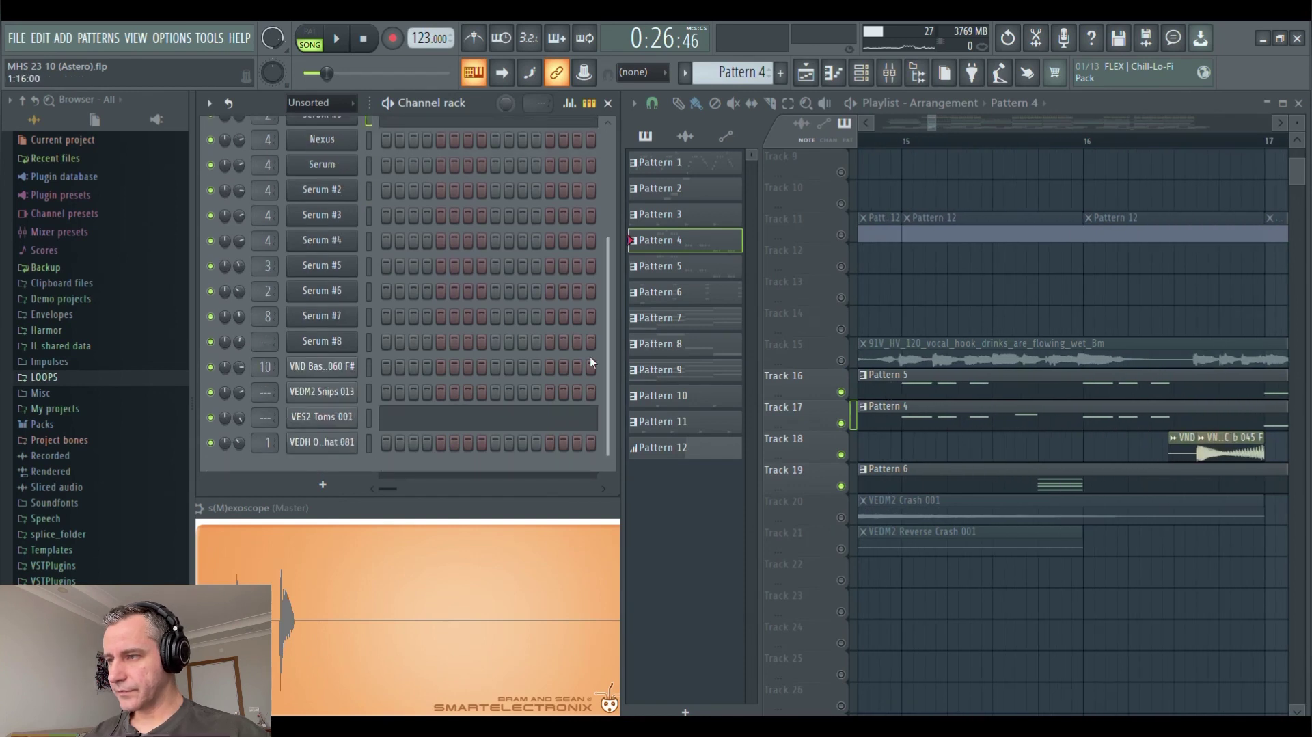
{"action": "left_click", "coordinate": [841, 486]}
{"action": "left_click", "coordinate": [988, 145]}
{"action": "left_click", "coordinate": [529, 420]}
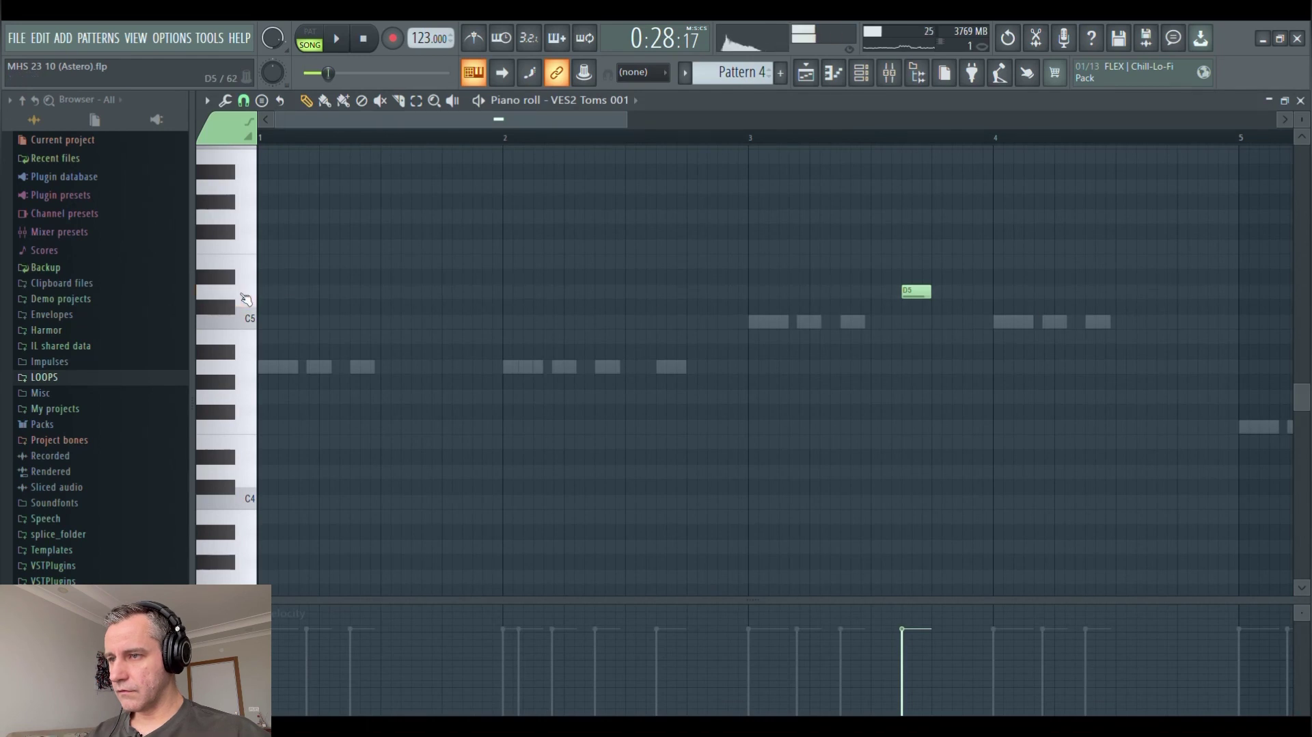
{"action": "key", "text": "F7"}
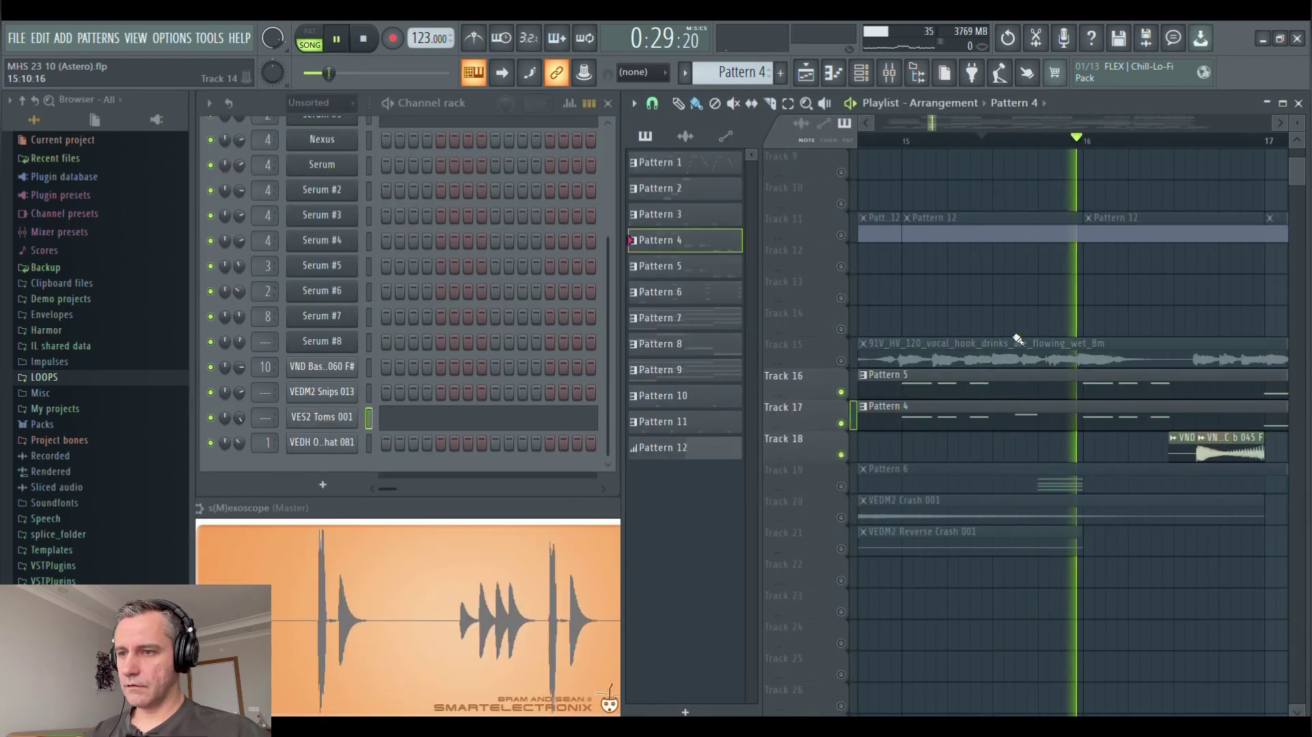
Maximize the playlist and play the bass stab clips on track 18 just before bar 17
{"action": "scroll", "coordinate": [986, 393], "scroll_direction": "down", "scroll_amount": 3}
{"action": "scroll", "coordinate": [1127, 451], "scroll_direction": "up", "scroll_amount": 4}
{"action": "scroll", "coordinate": [917, 445], "scroll_direction": "up", "scroll_amount": 4}
{"action": "scroll", "coordinate": [917, 445], "scroll_direction": "down", "scroll_amount": 4}
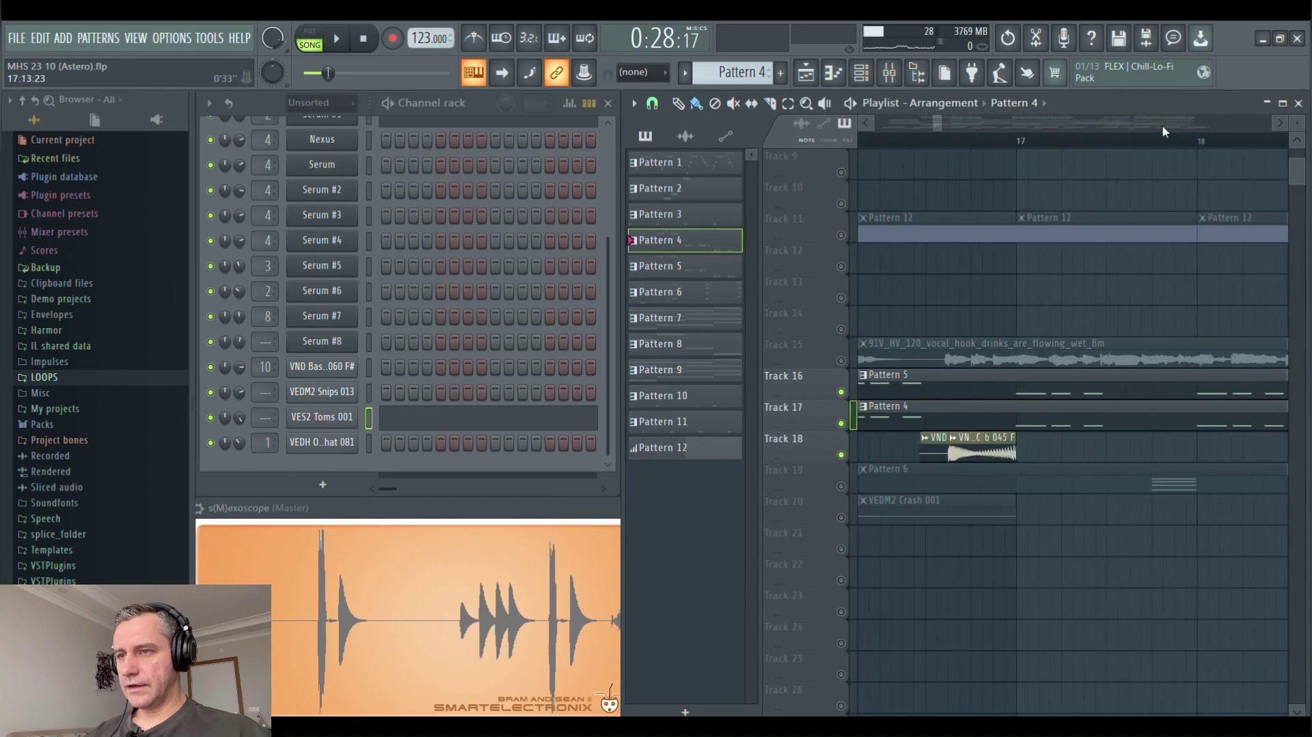
{"action": "double_click", "coordinate": [1085, 105]}
{"action": "scroll", "coordinate": [591, 412], "scroll_direction": "up", "scroll_amount": 1}
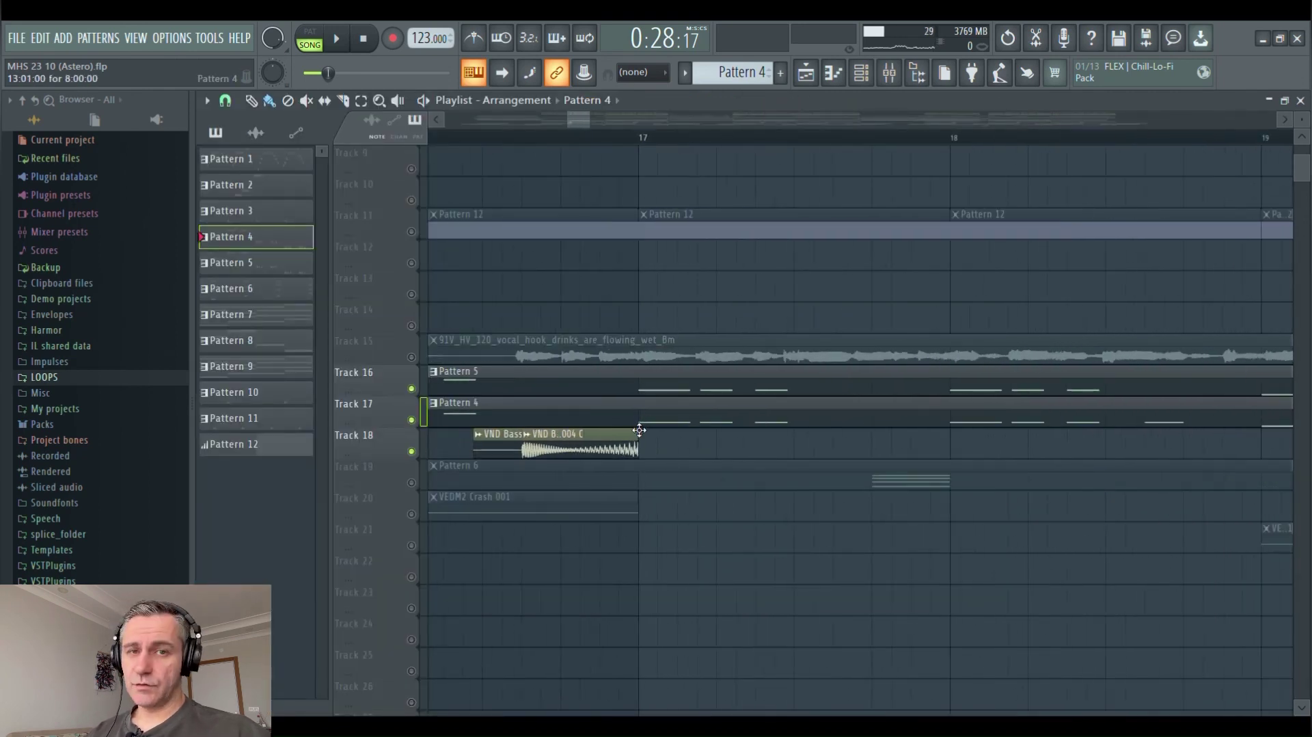
{"action": "scroll", "coordinate": [586, 410], "scroll_direction": "down", "scroll_amount": 2}
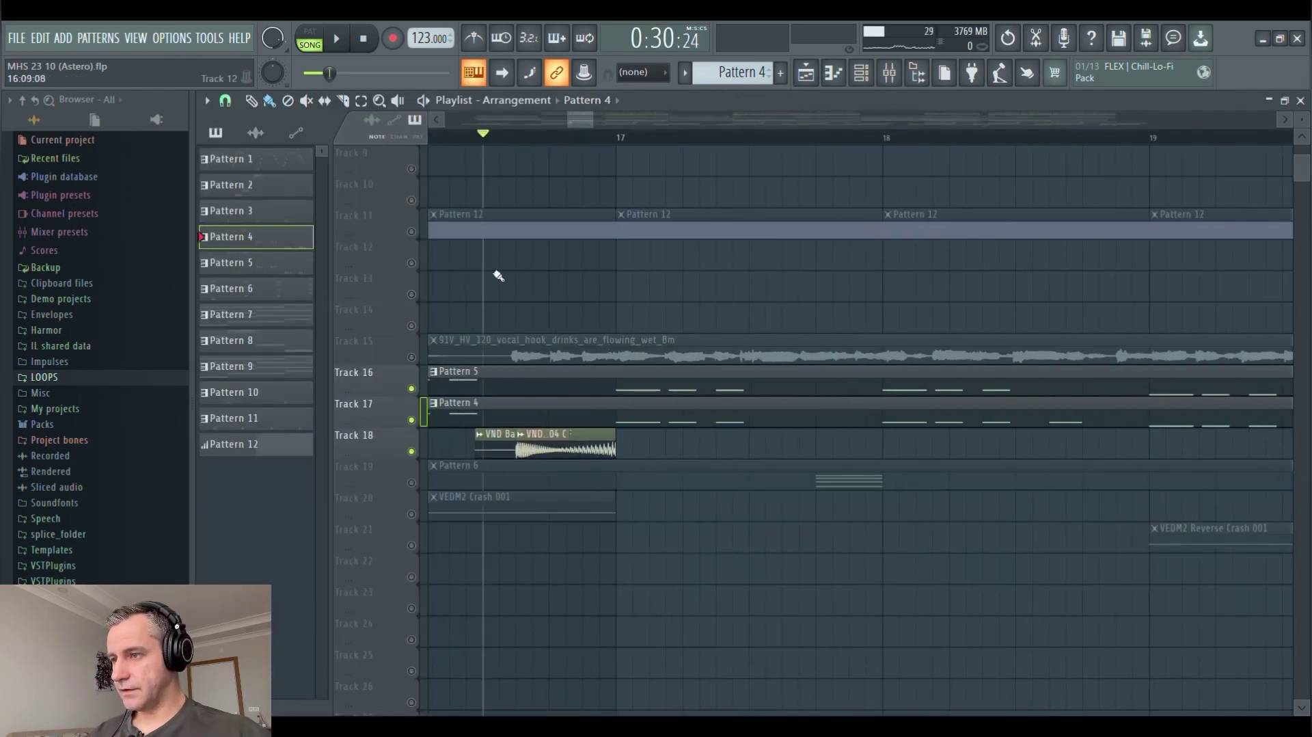
{"action": "scroll", "coordinate": [515, 376], "scroll_direction": "up", "scroll_amount": 2}
{"action": "key", "text": "space"}
{"action": "key", "text": "space"}
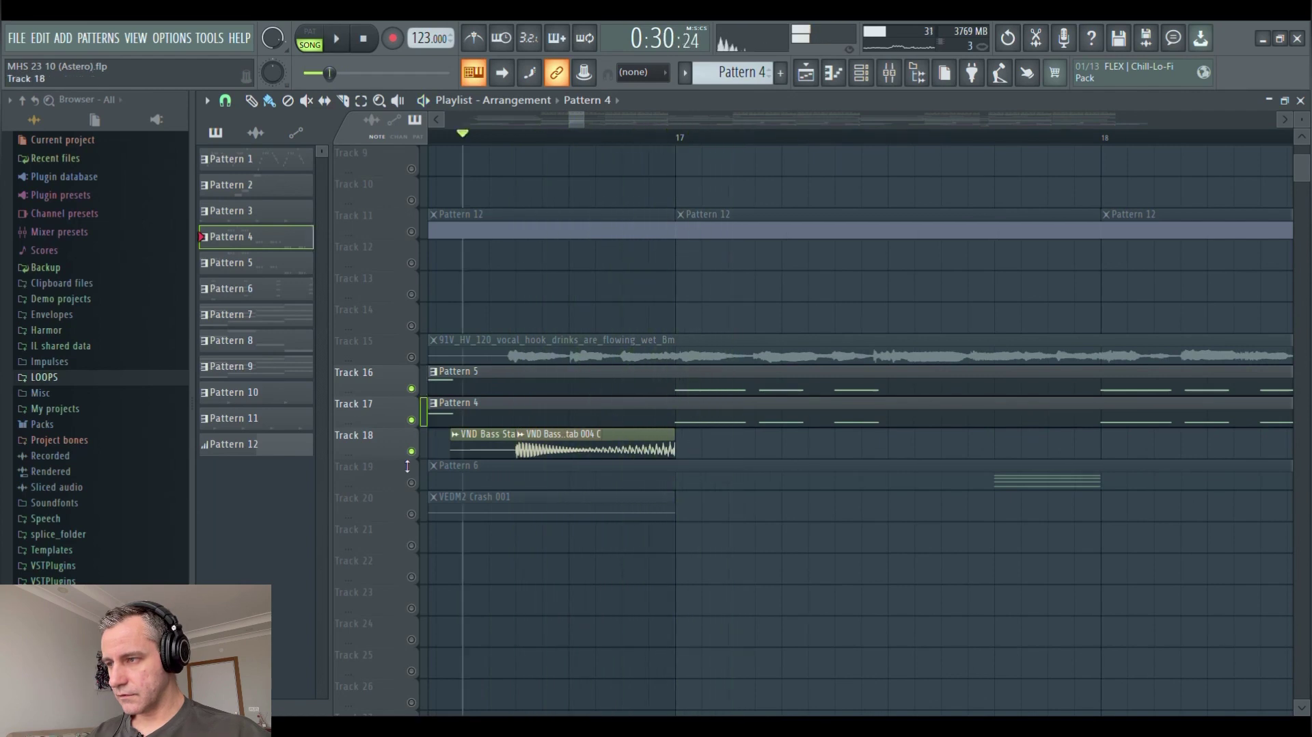
Move the VND Bass Stab 004 C clip from track 18 to track 14, and solo track 14 to play it alone
{"action": "left_click_drag", "start_coordinate": [547, 454], "coordinate": [549, 322]}
{"action": "key", "text": "space"}
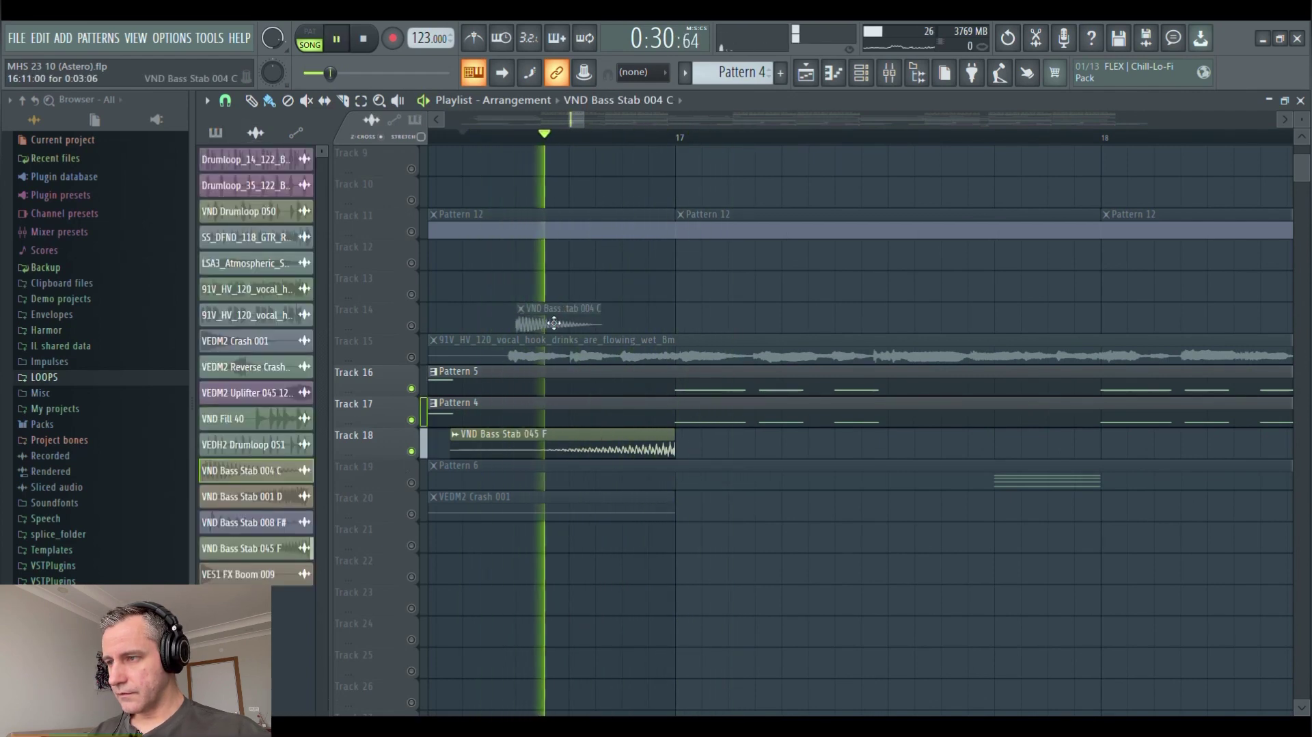
{"action": "key", "text": "space"}
{"action": "right_click", "coordinate": [412, 327]}
{"action": "key", "text": "space"}
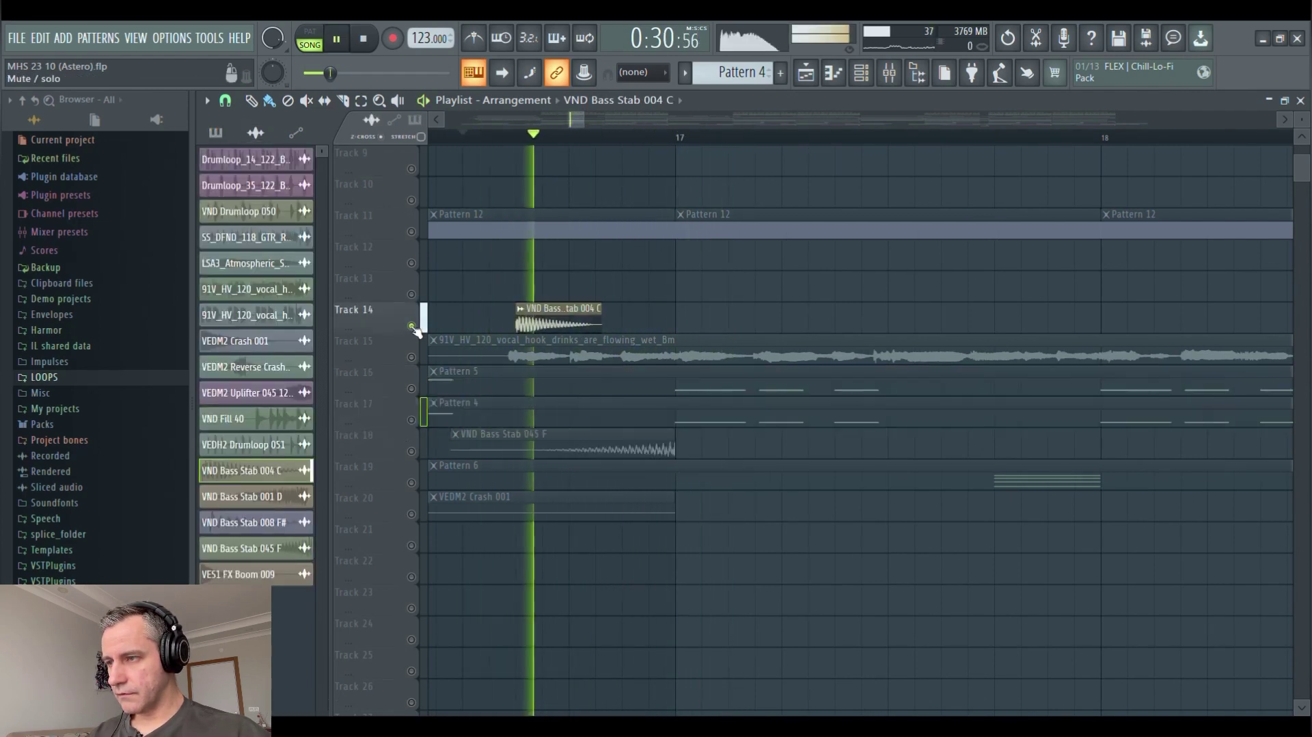
{"action": "key", "text": "space"}
Unmute track 18, play both bass stabs together, and move the VND Bass Stab 004 C clip back to track 18
{"action": "left_click", "coordinate": [412, 452]}
{"action": "key", "text": "space"}
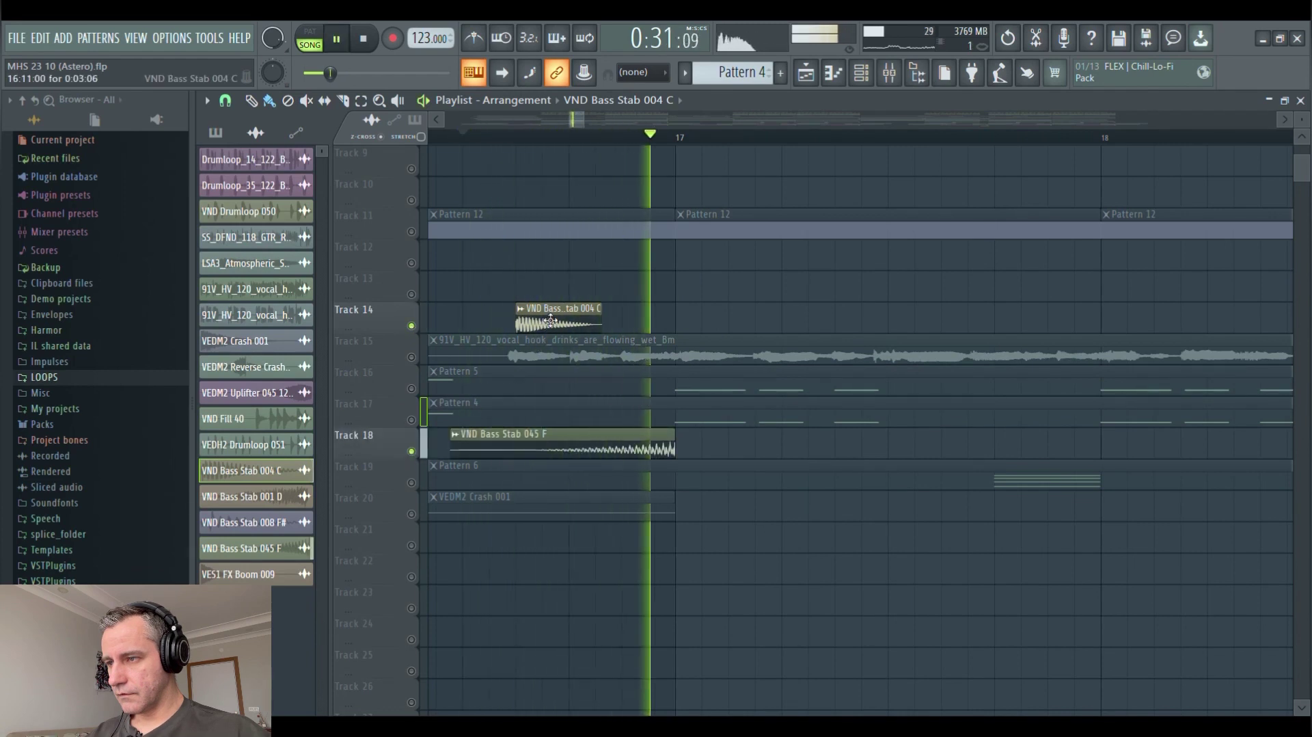
{"action": "key", "text": "space"}
{"action": "left_click_drag", "start_coordinate": [536, 321], "coordinate": [537, 451]}
Play the VND Bass Stab 008 F# and 001 D clips on track 18 before bar 21
{"action": "scroll", "coordinate": [537, 447], "scroll_direction": "down", "scroll_amount": 2}
{"action": "scroll", "coordinate": [902, 439], "scroll_direction": "up", "scroll_amount": 3}
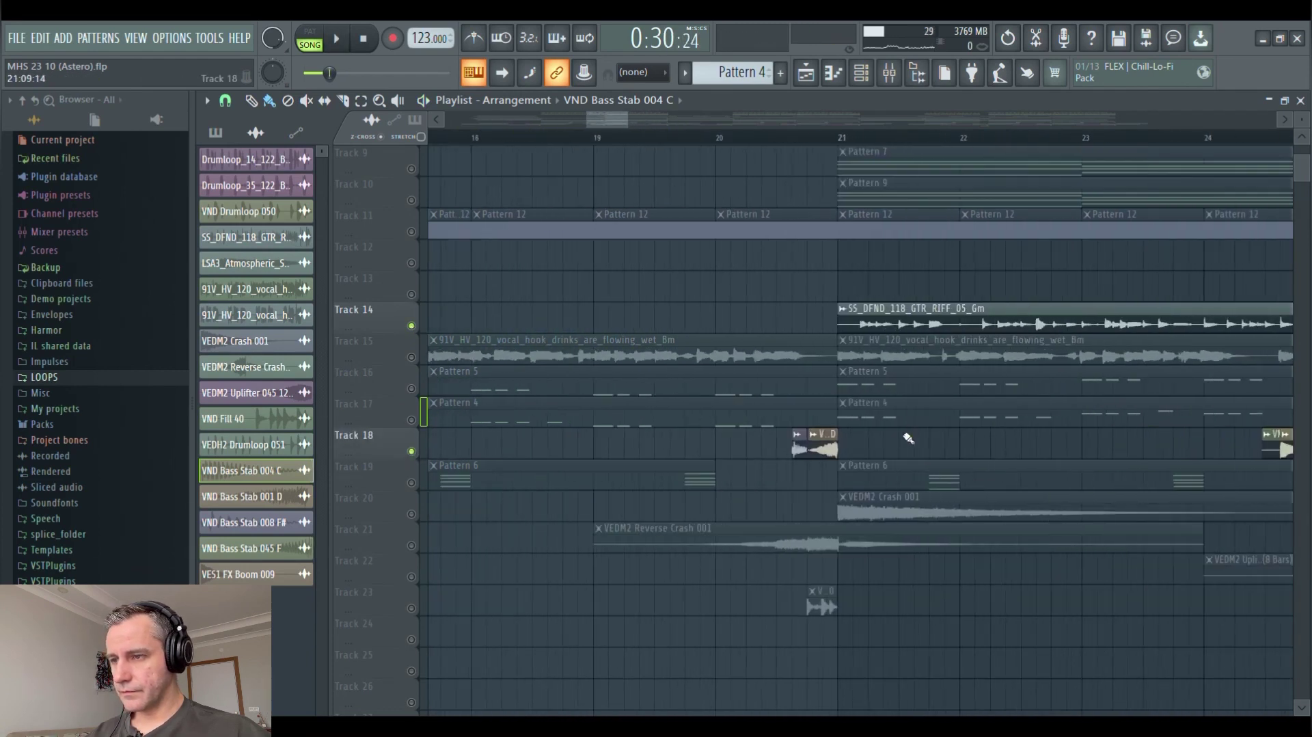
{"action": "left_click", "coordinate": [858, 139]}
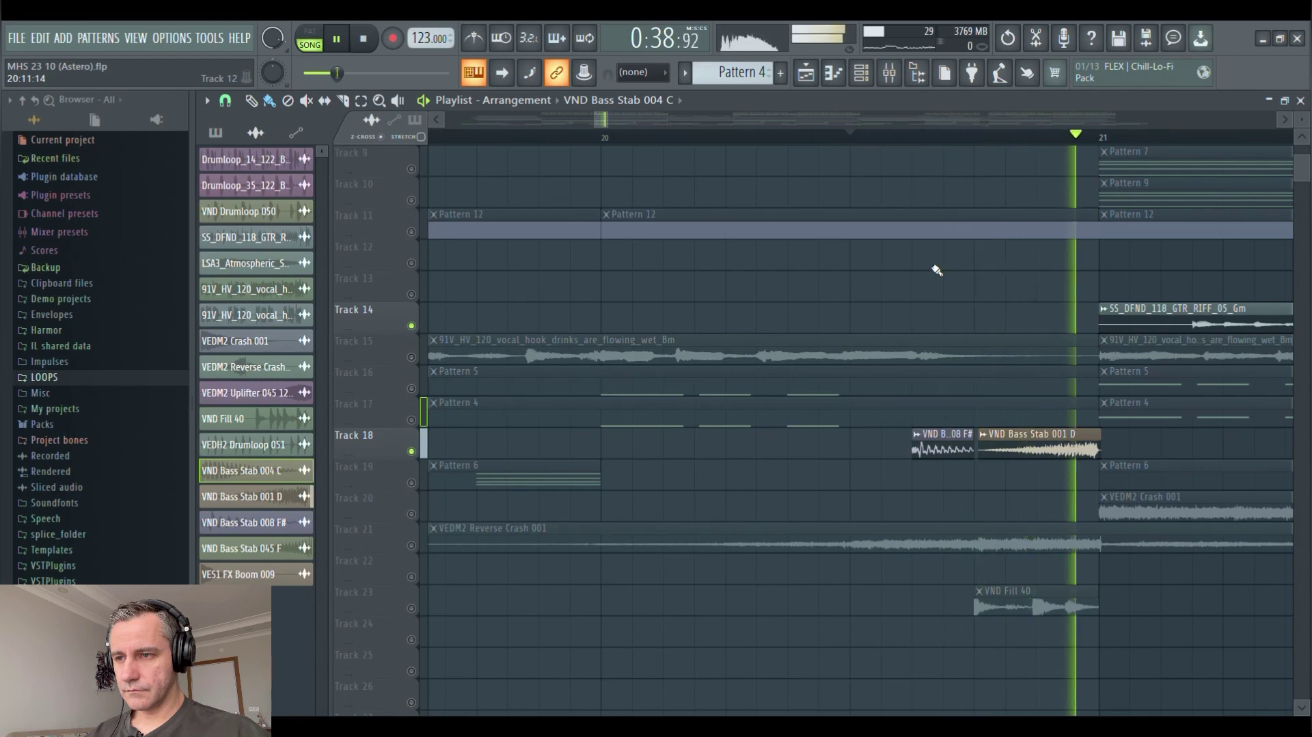
{"action": "key", "text": "space"}
Examine the Nexus #2 notes of Pattern 4 through bar 8 in the piano roll, and return to the playlist
{"action": "scroll", "coordinate": [895, 479], "scroll_direction": "down", "scroll_amount": 3}
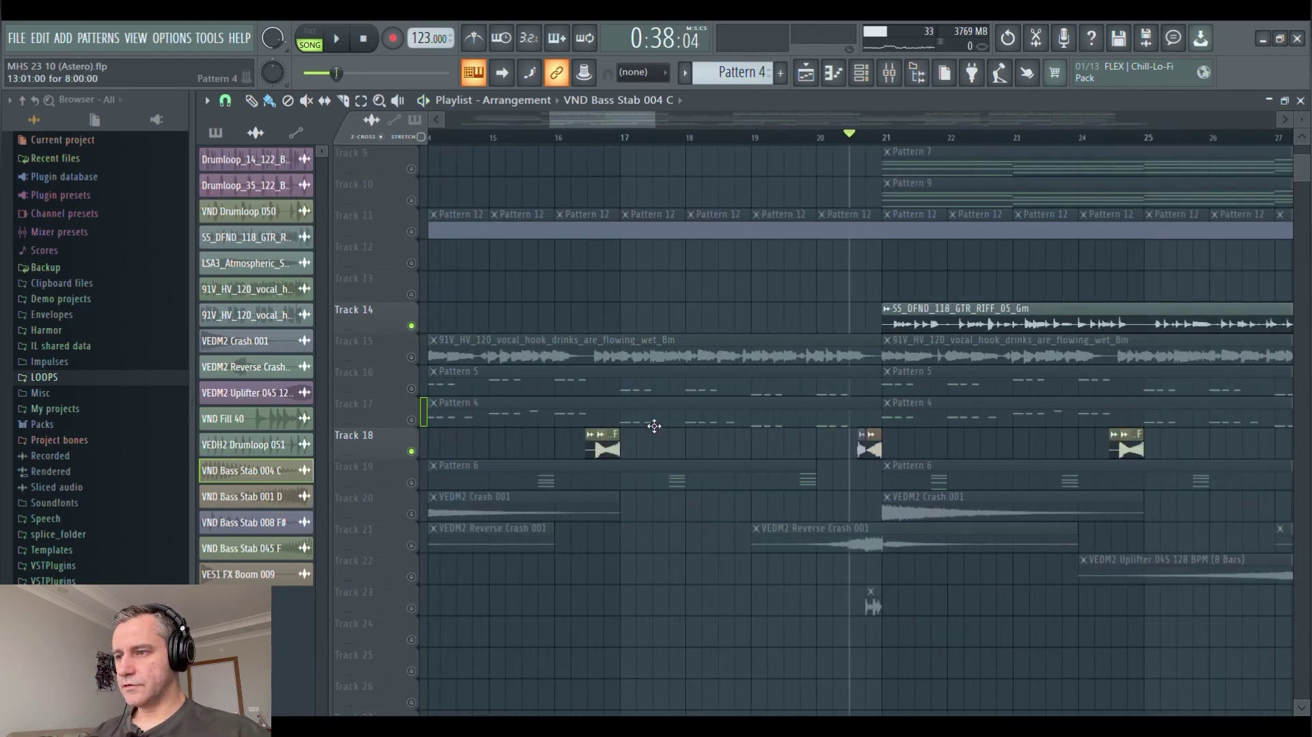
{"action": "double_click", "coordinate": [654, 421]}
{"action": "scroll", "coordinate": [768, 404], "scroll_direction": "up", "scroll_amount": 4}
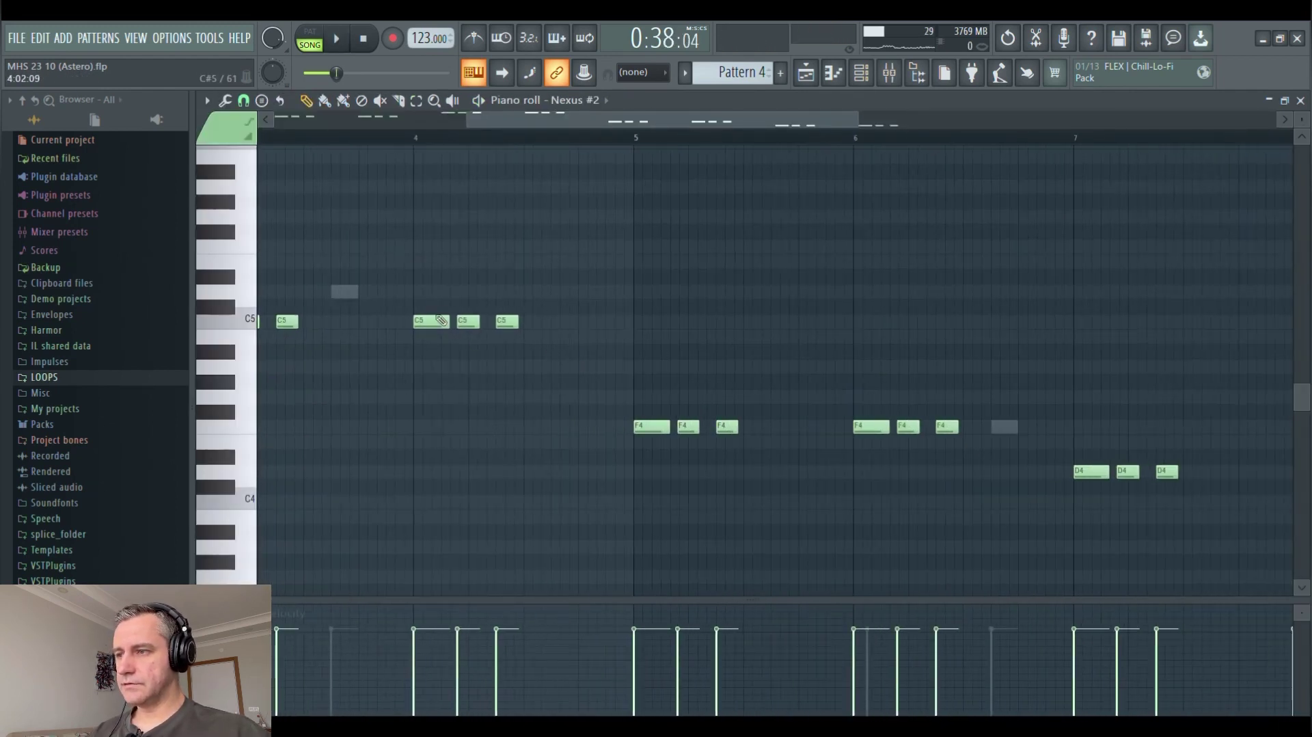
{"action": "scroll", "coordinate": [449, 333], "scroll_direction": "up", "scroll_amount": 2}
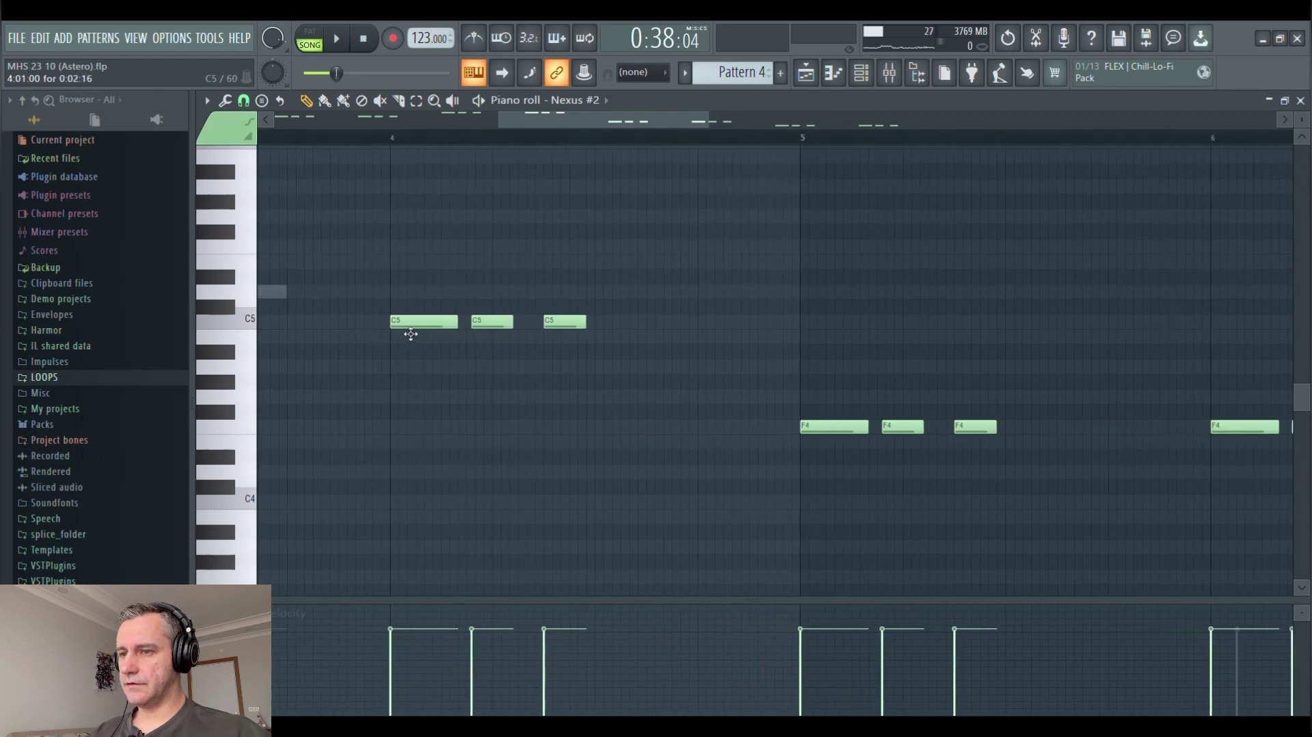
{"action": "scroll", "coordinate": [411, 333], "scroll_direction": "down", "scroll_amount": 4}
{"action": "scroll", "coordinate": [956, 485], "scroll_direction": "up", "scroll_amount": 5}
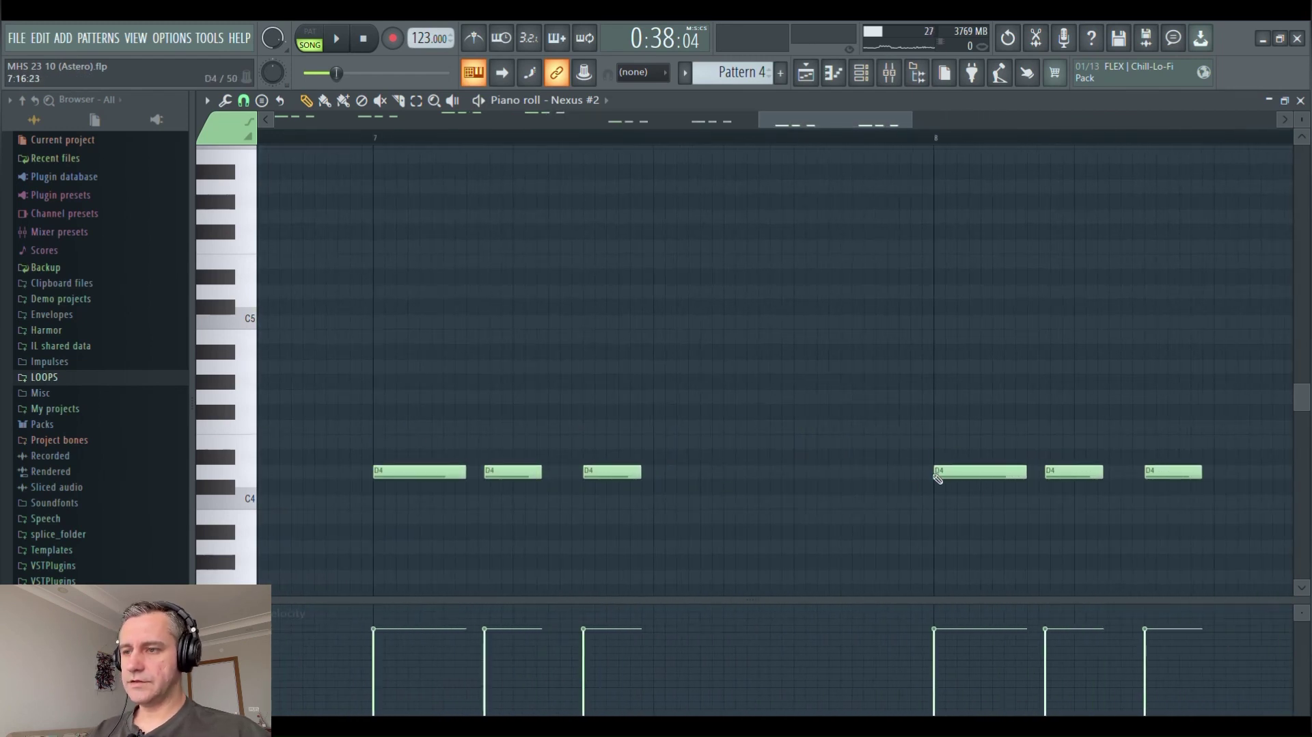
{"action": "key", "text": "Escape"}
{"action": "scroll", "coordinate": [937, 468], "scroll_direction": "down", "scroll_amount": 4}
{"action": "key", "text": "Escape"}
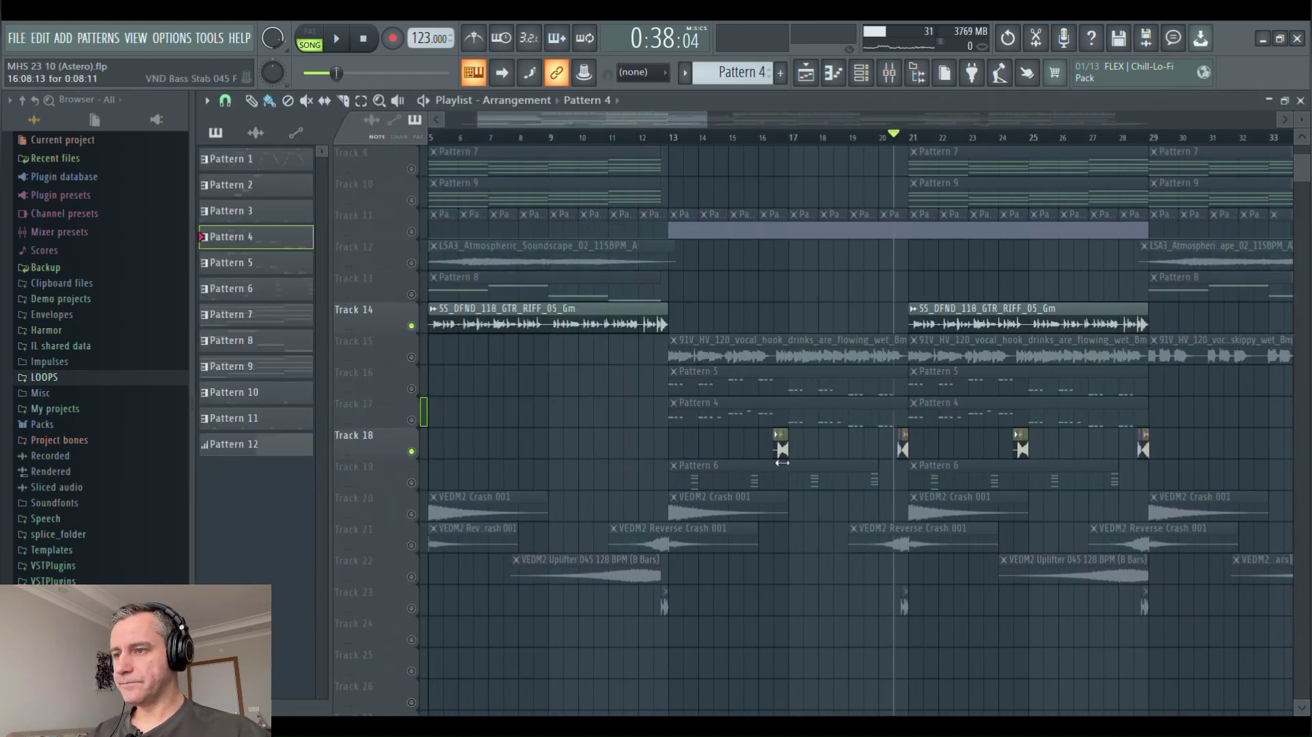
Examine the audio clip settings of VND Bass Stab 004 C on track 18 before bar 17, and close them
{"action": "scroll", "coordinate": [781, 462], "scroll_direction": "up", "scroll_amount": 6}
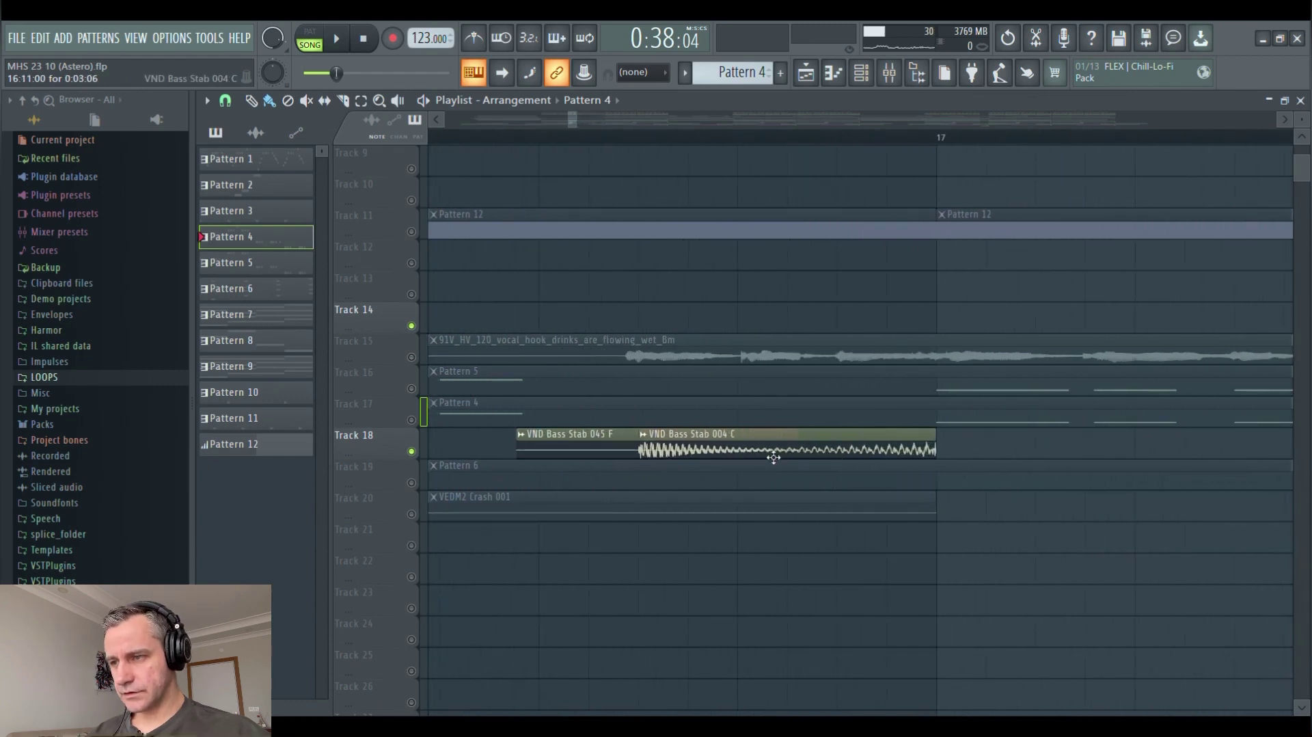
{"action": "scroll", "coordinate": [718, 452], "scroll_direction": "up", "scroll_amount": 2}
{"action": "scroll", "coordinate": [727, 452], "scroll_direction": "down", "scroll_amount": 1}
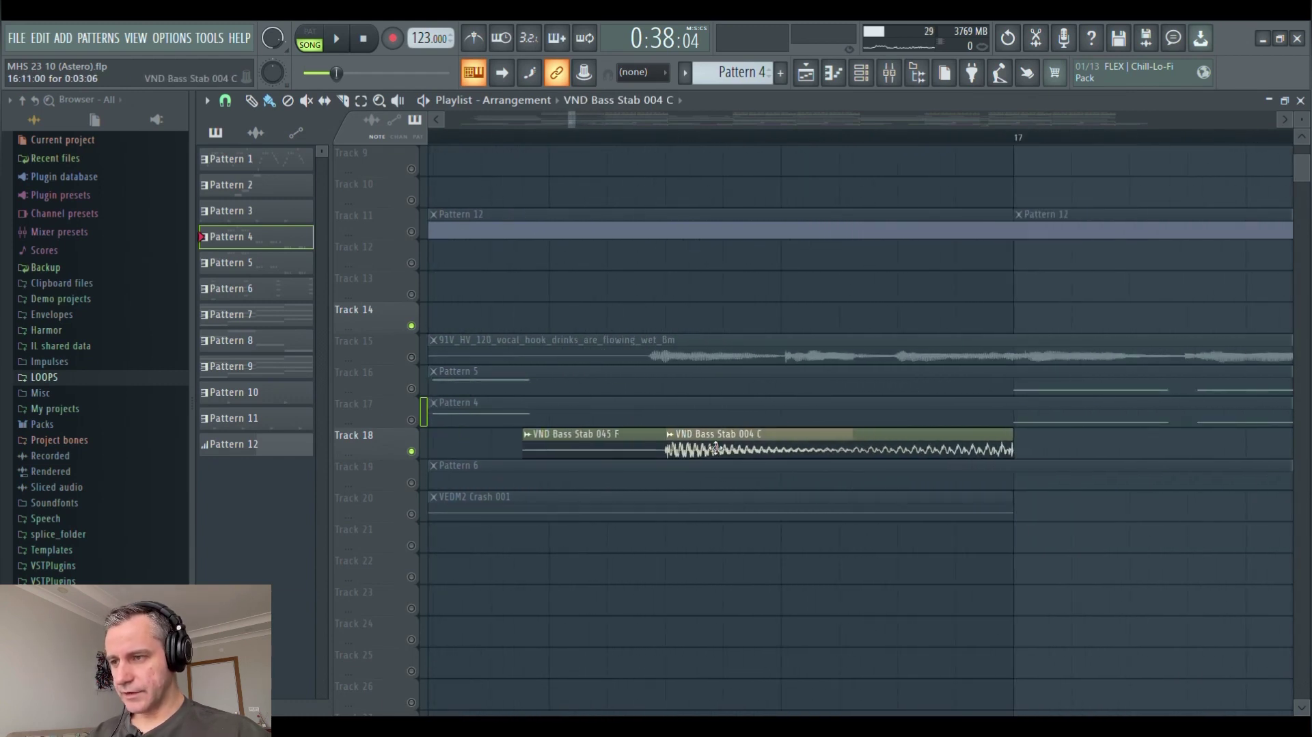
{"action": "double_click", "coordinate": [714, 448]}
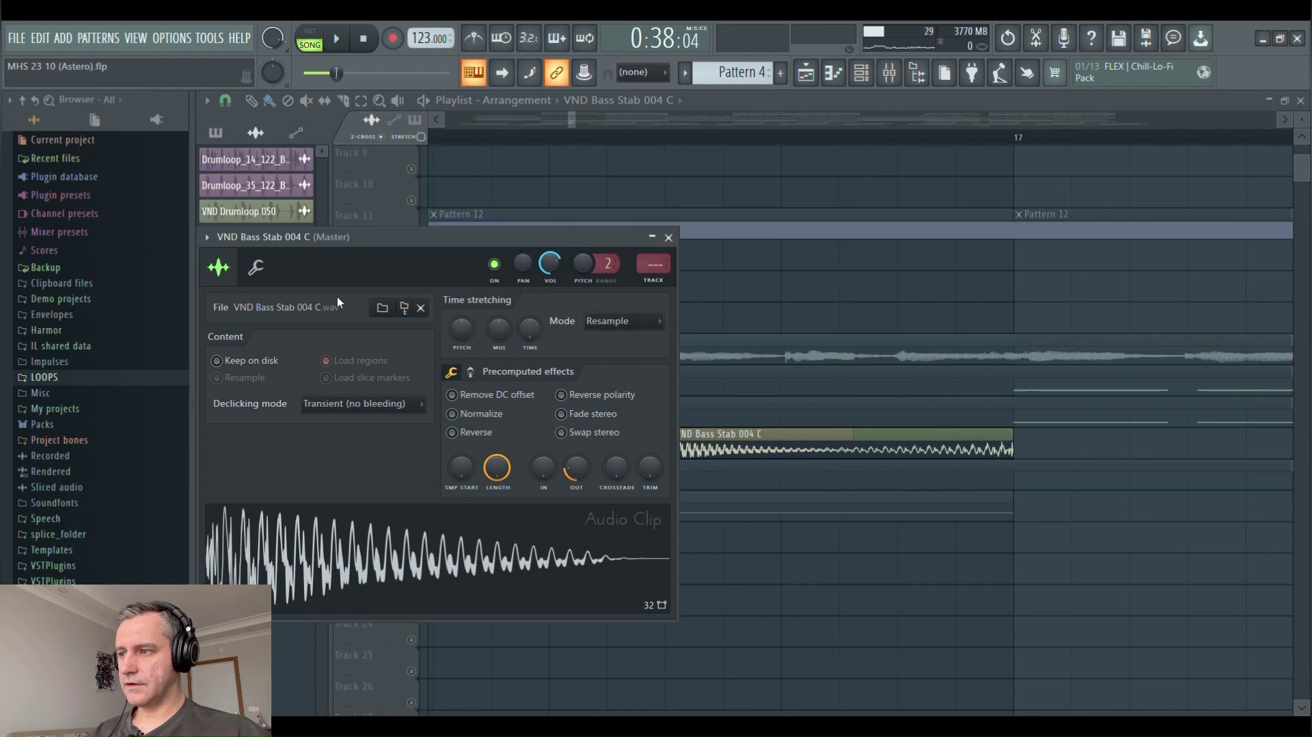
{"action": "key", "text": "Escape"}
Examine the audio clip settings of VND Bass Stab 008 F# before bar 21, preview its sample, and close them
{"action": "scroll", "coordinate": [650, 401], "scroll_direction": "down", "scroll_amount": 3}
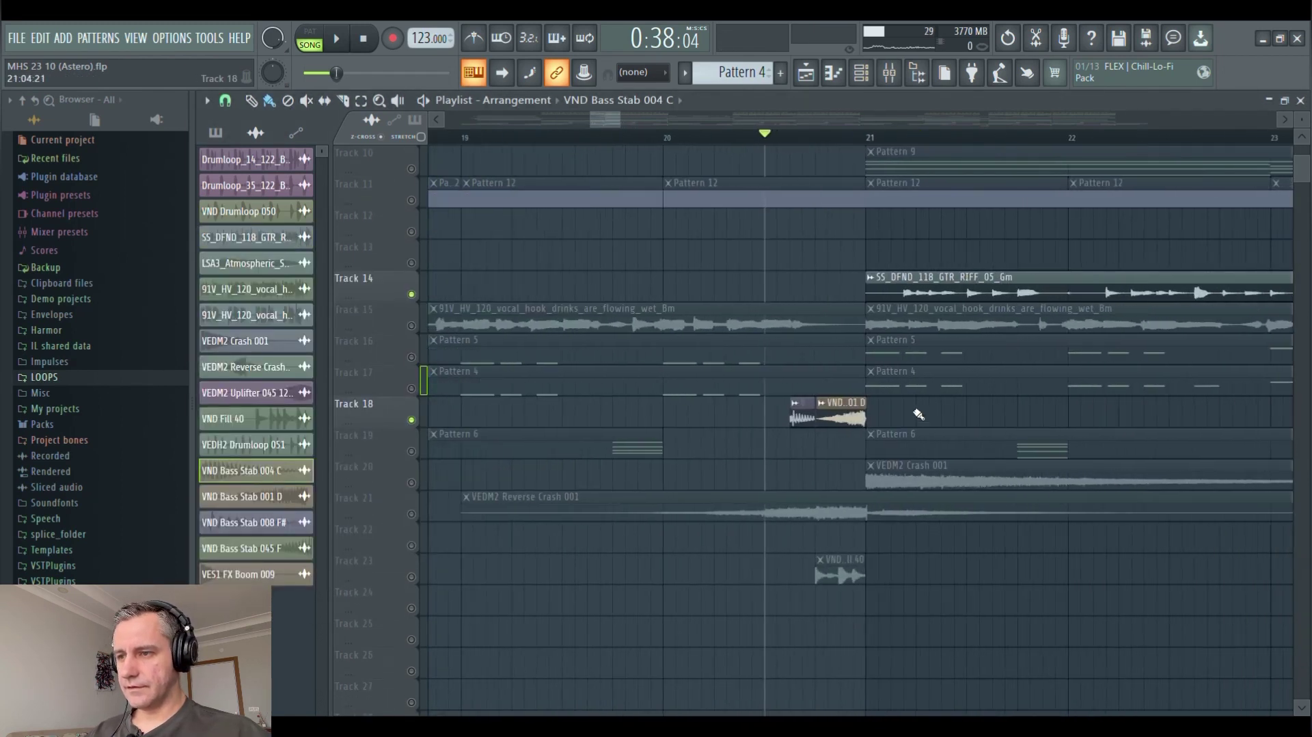
{"action": "scroll", "coordinate": [919, 414], "scroll_direction": "up", "scroll_amount": 6}
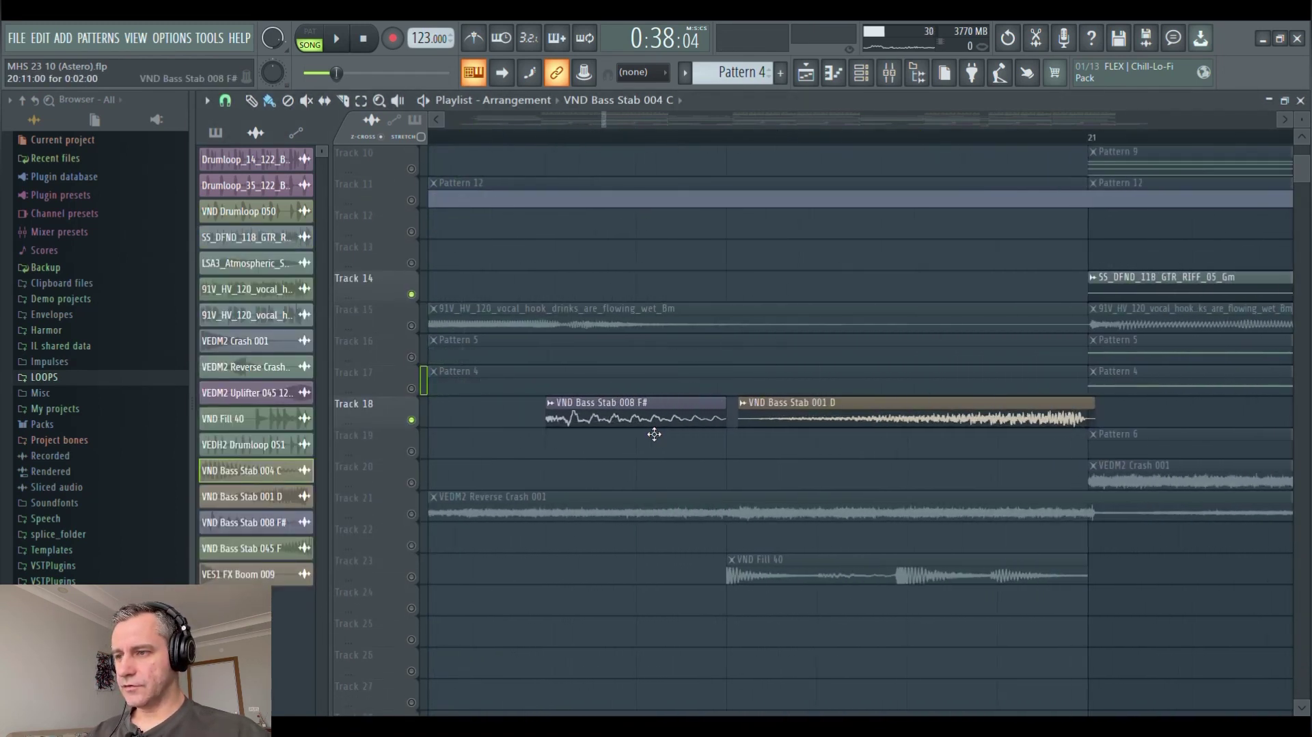
{"action": "double_click", "coordinate": [654, 434]}
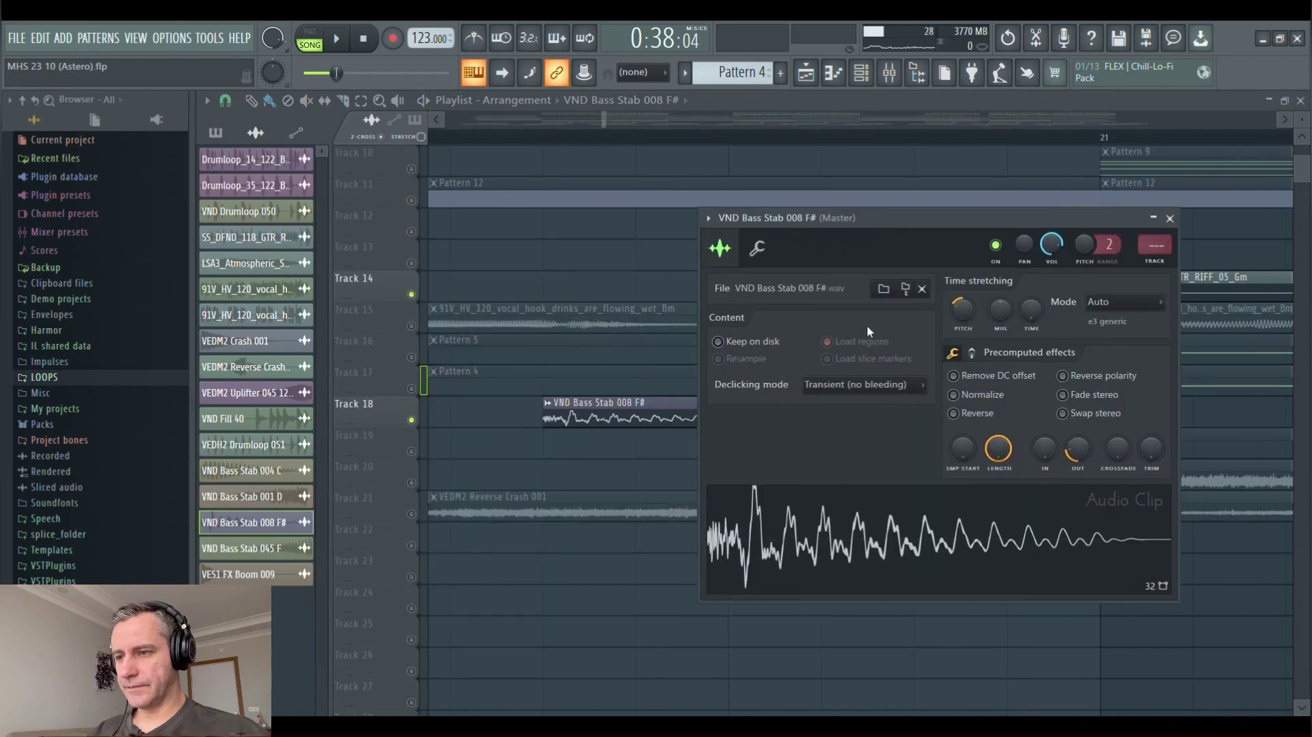
{"action": "left_click", "coordinate": [891, 545]}
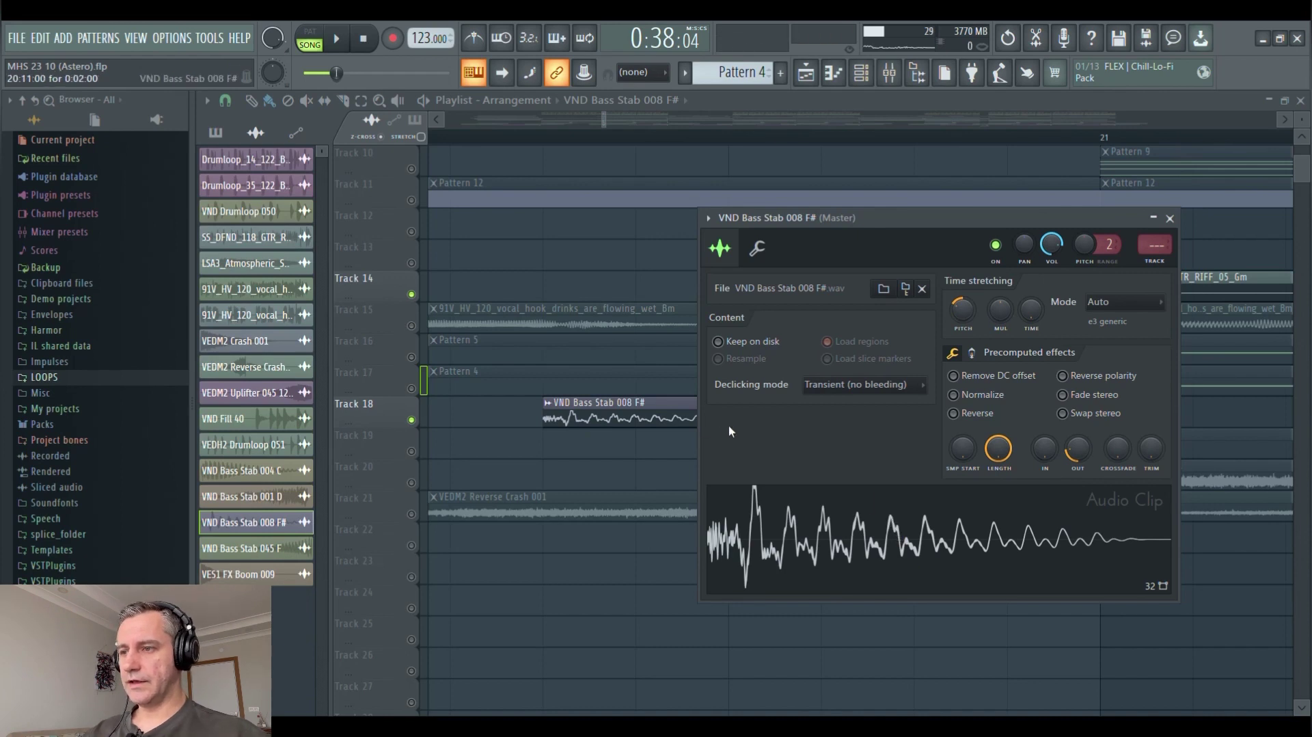
{"action": "key", "text": "Escape"}
Unmute all playlist tracks and restore the playlist to its smaller size beside the channel rack
{"action": "scroll", "coordinate": [820, 431], "scroll_direction": "down", "scroll_amount": 3}
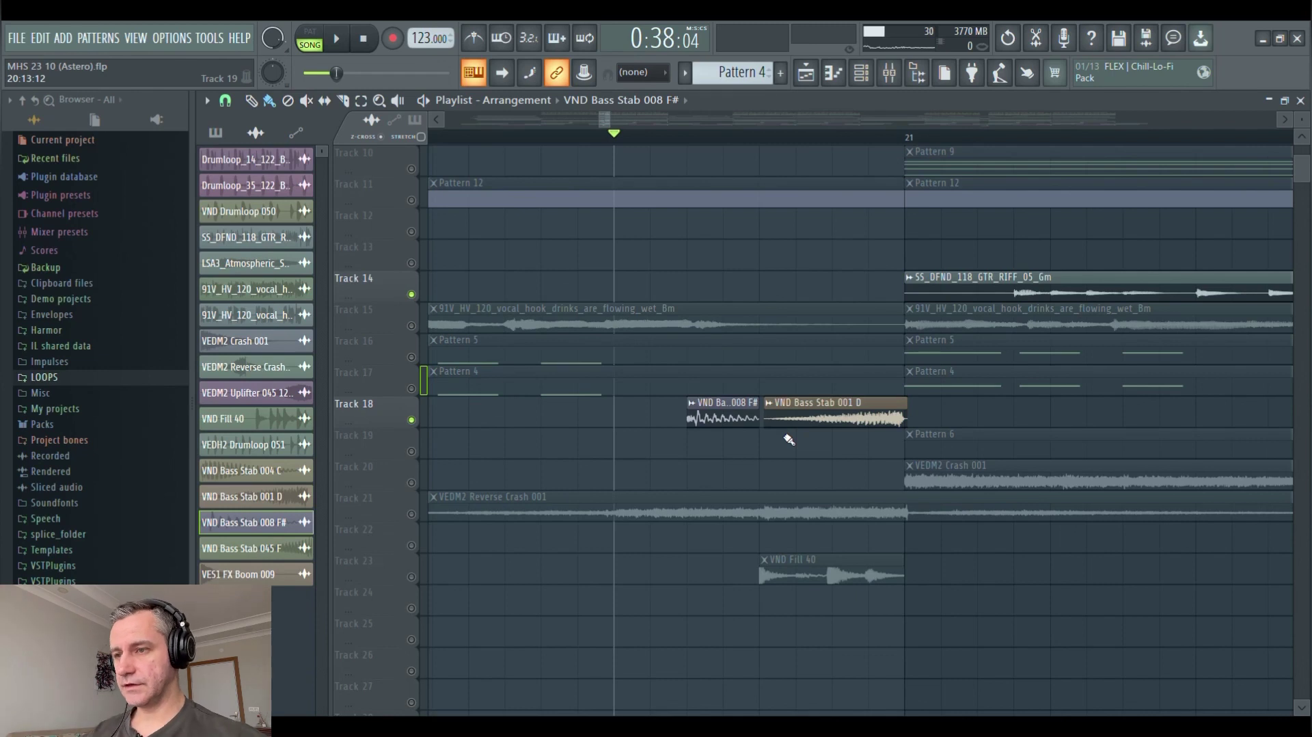
{"action": "scroll", "coordinate": [792, 436], "scroll_direction": "down", "scroll_amount": 4}
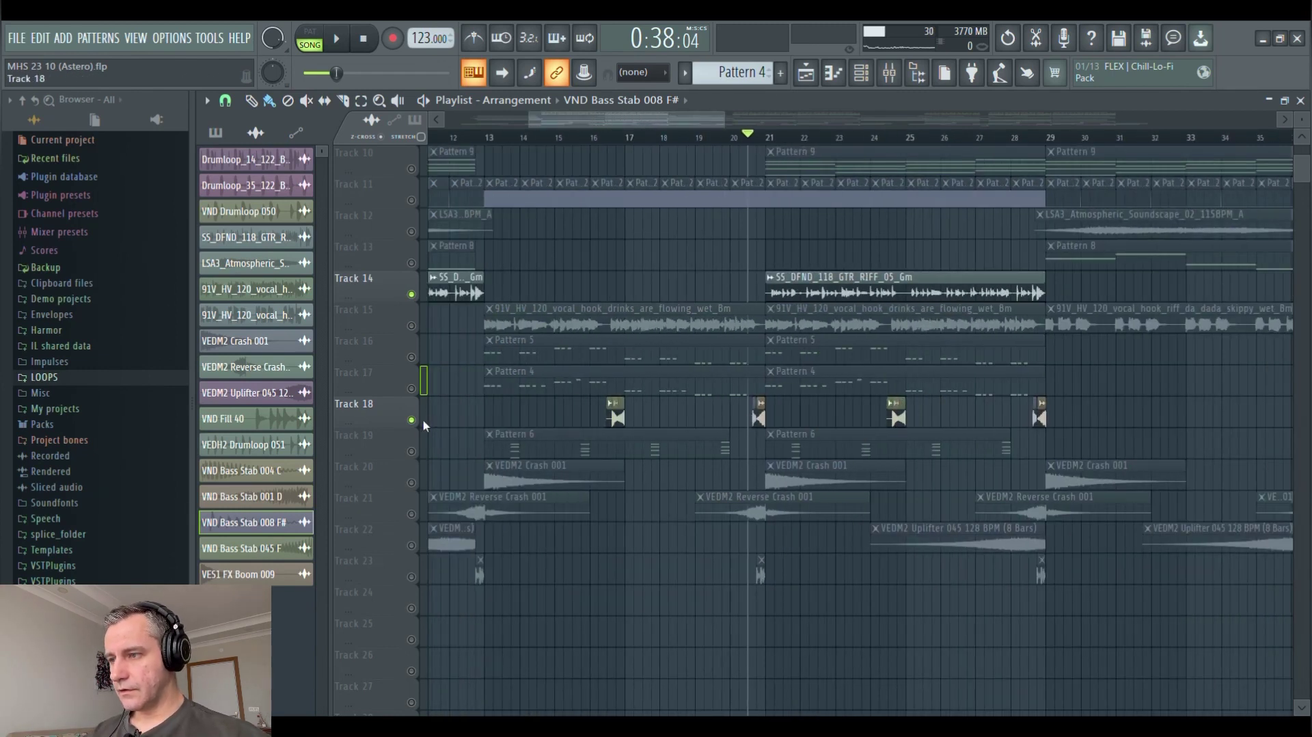
{"action": "scroll", "coordinate": [424, 425], "scroll_direction": "down", "scroll_amount": 6}
{"action": "key", "text": "F6"}
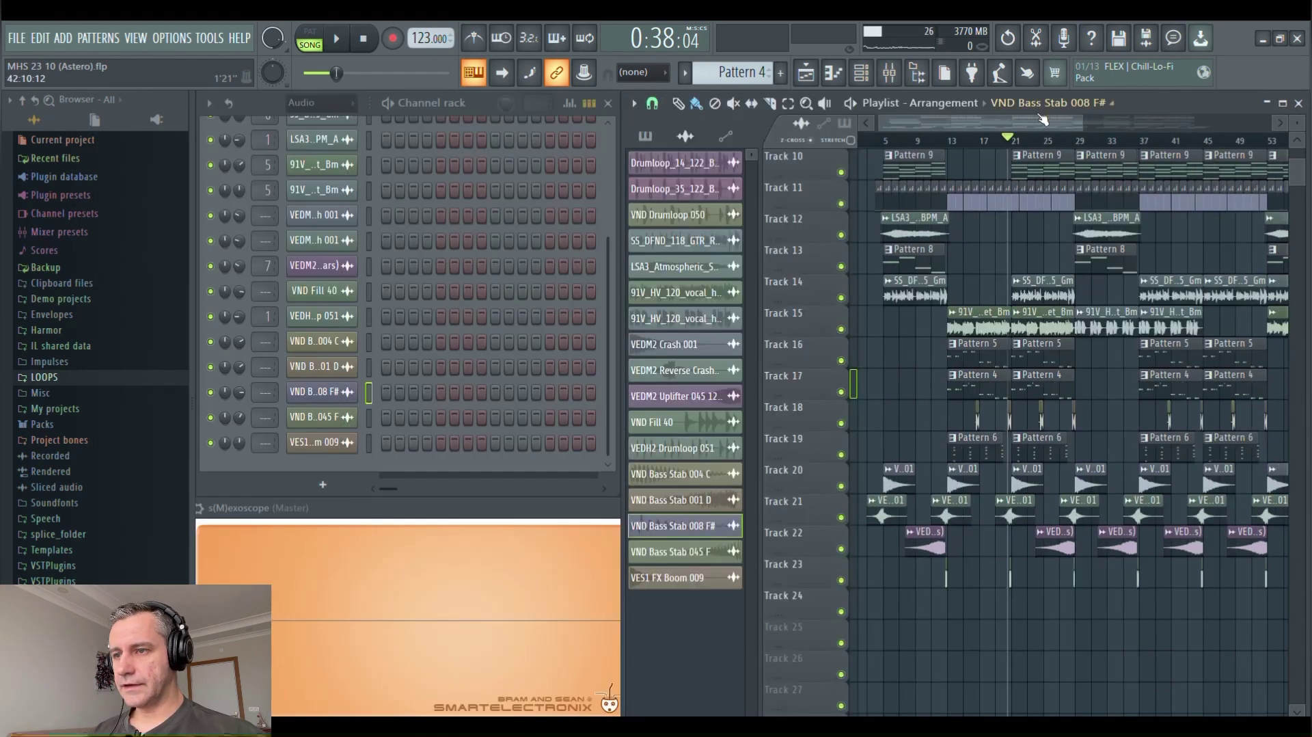
List the patterns in the playlist picker, select the Pattern 4 clip on track 17, and show the mixer
{"action": "scroll", "coordinate": [1042, 121], "scroll_direction": "up", "scroll_amount": 2}
{"action": "left_click", "coordinate": [645, 136]}
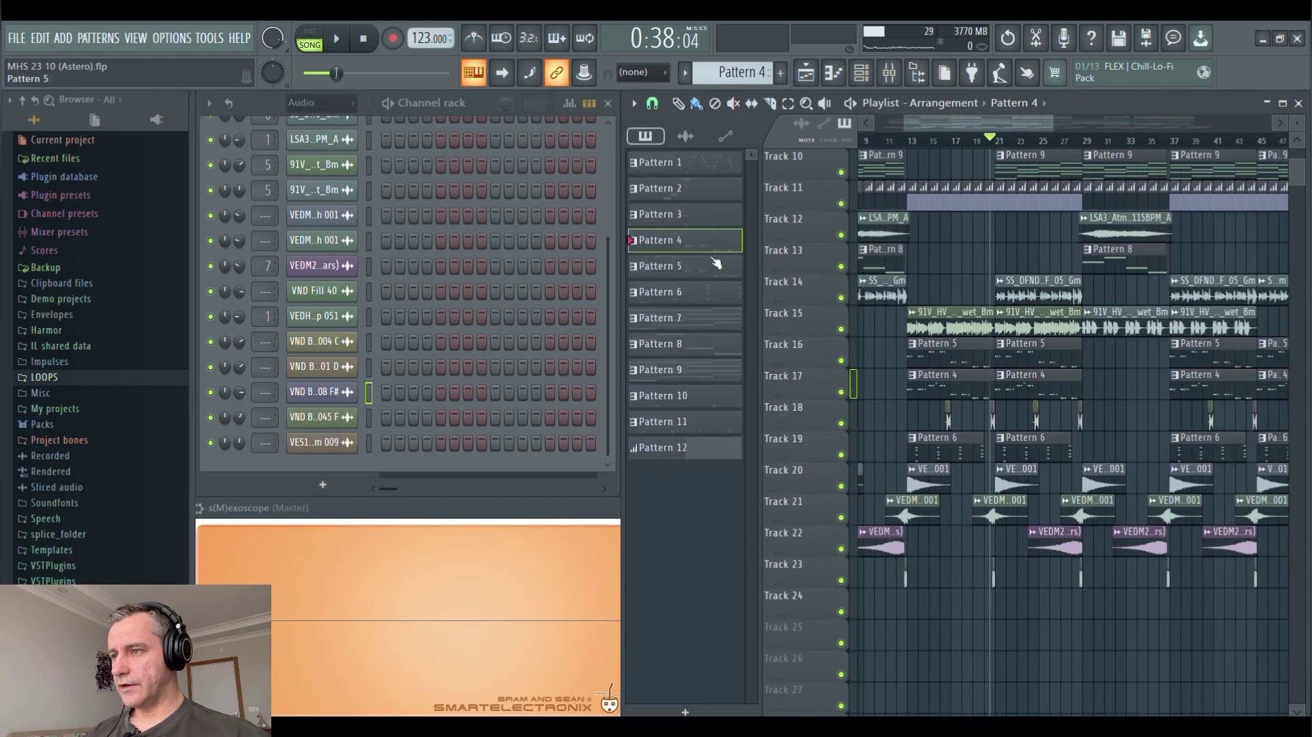
{"action": "double_click", "coordinate": [961, 401]}
{"action": "key", "text": "Escape"}
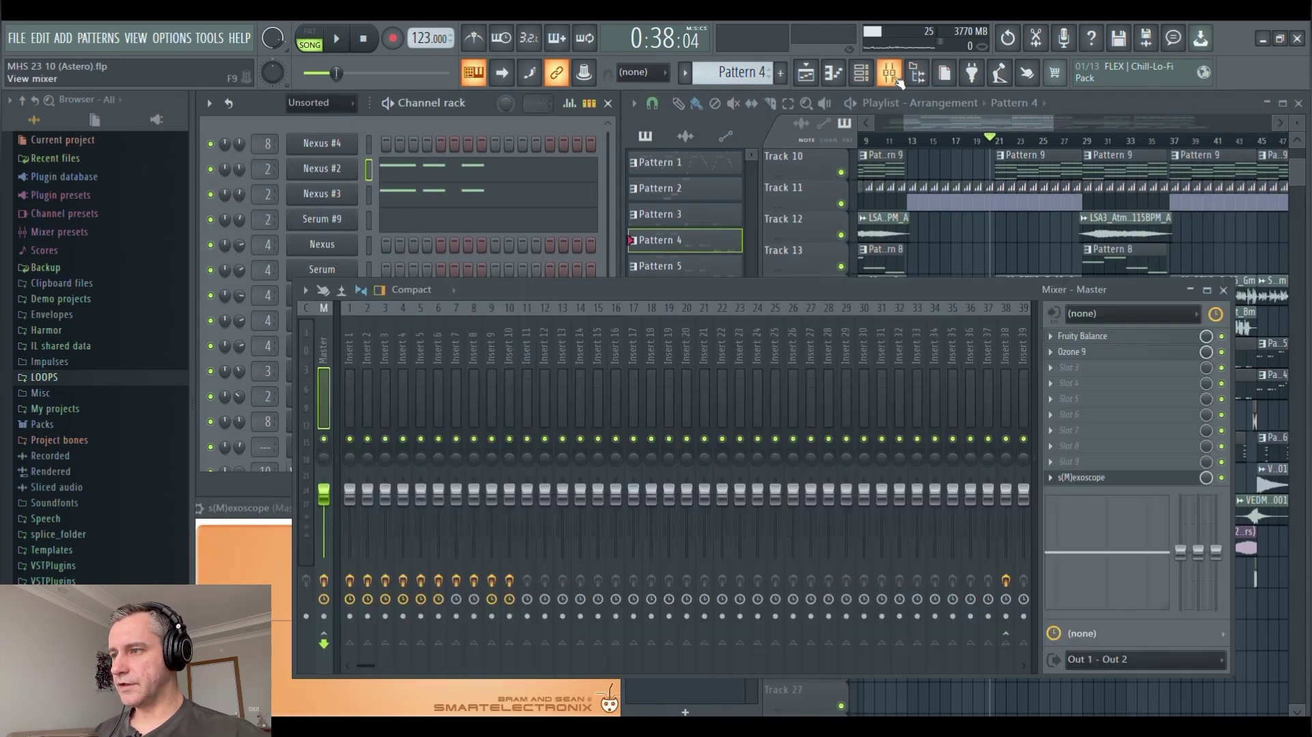
{"action": "left_click", "coordinate": [889, 72]}
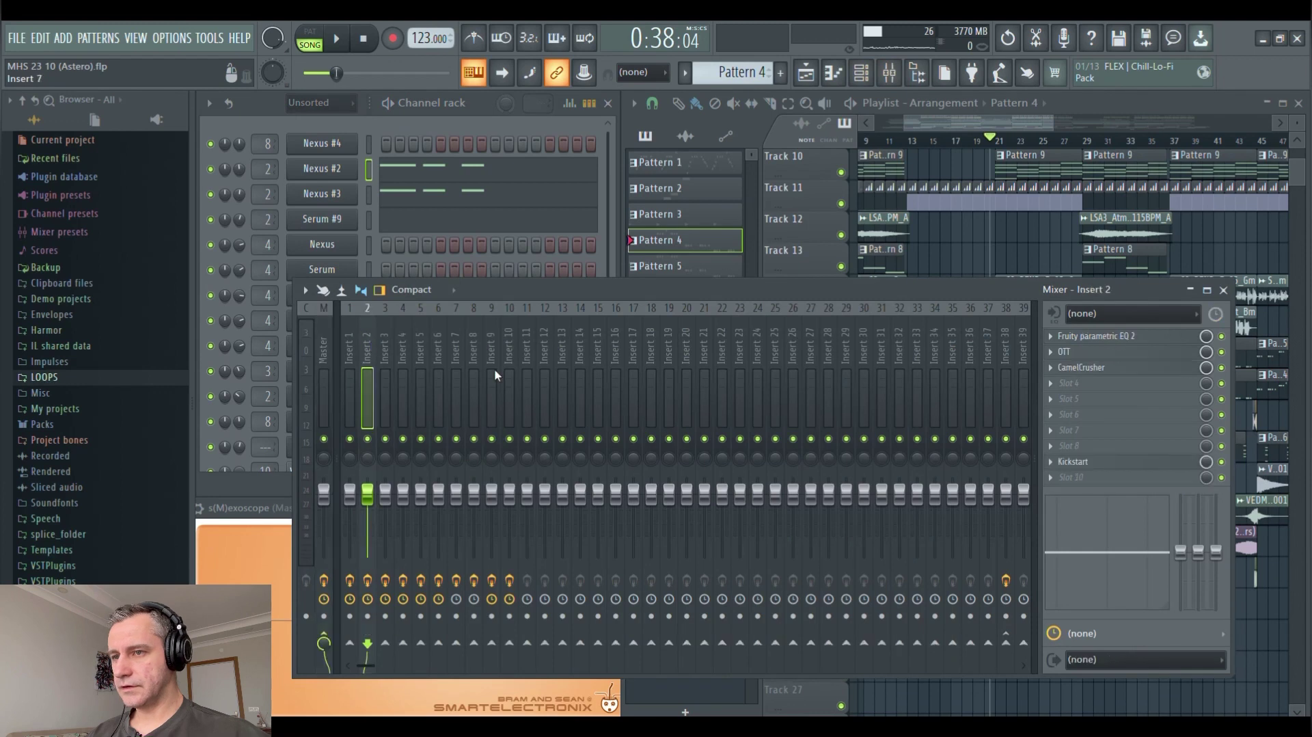
Open the Fruity Parametric EQ 2, OTT, CamelCrusher and Kickstart effects on mixer Insert 2
{"action": "left_click", "coordinate": [1127, 338]}
{"action": "left_click", "coordinate": [1104, 351]}
{"action": "left_click", "coordinate": [1104, 367]}
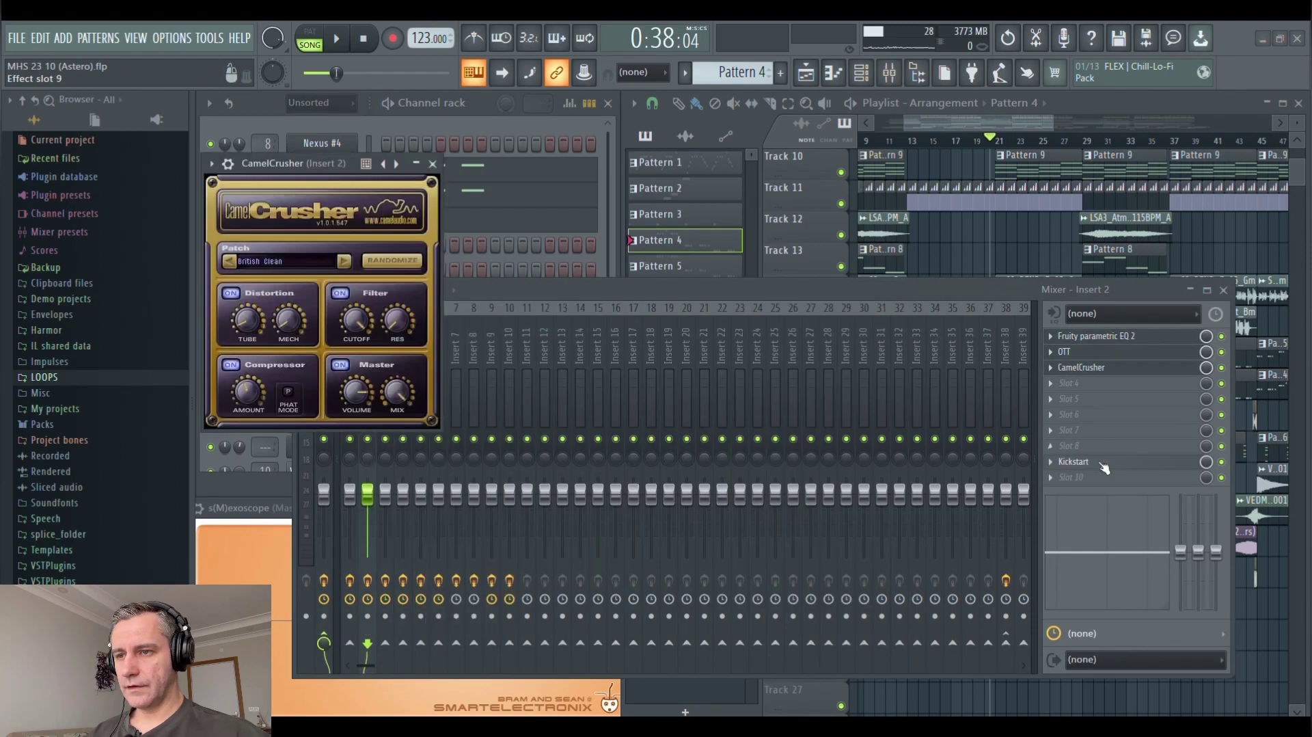
{"action": "left_click", "coordinate": [1104, 461]}
{"action": "key", "text": "Escape"}
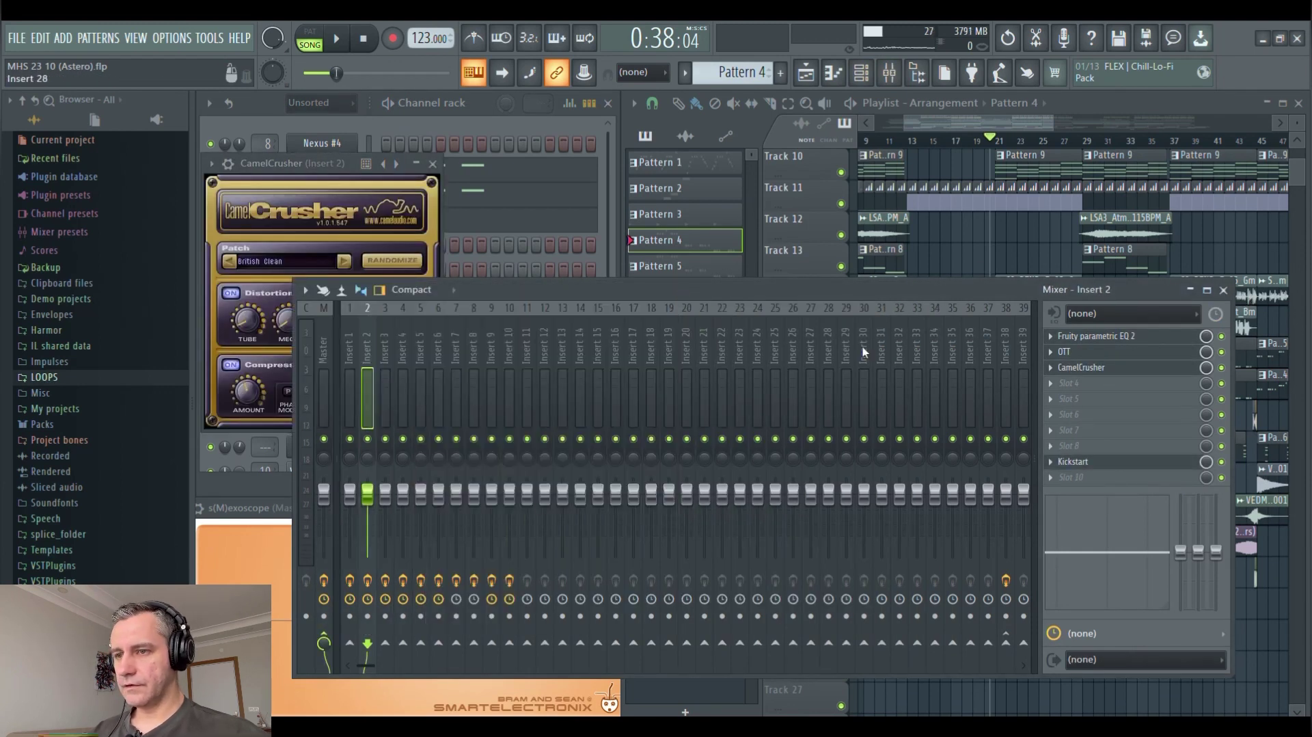
Hide the mixer, examine the settings of Insert 2's four effects, and close each effect window
{"action": "key", "text": "F9"}
{"action": "left_click_drag", "start_coordinate": [576, 294], "coordinate": [831, 457]}
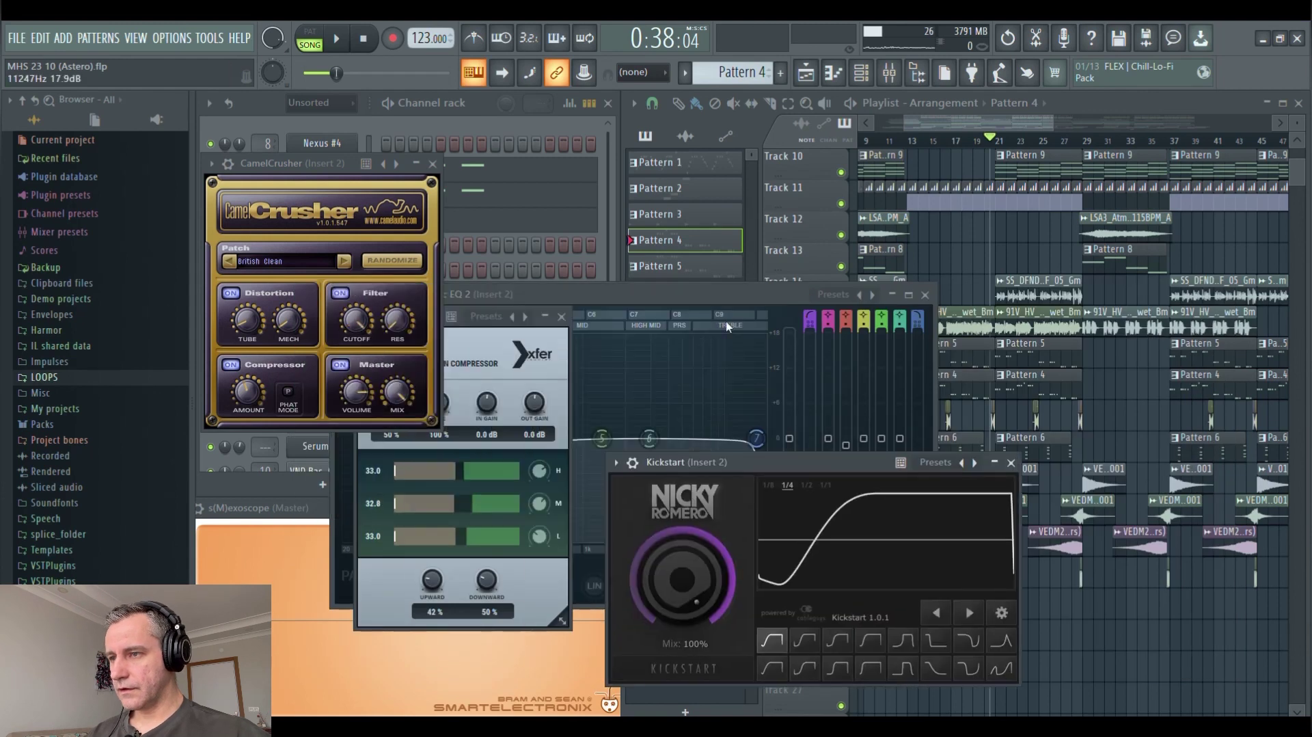
{"action": "left_click_drag", "start_coordinate": [723, 295], "coordinate": [860, 150]}
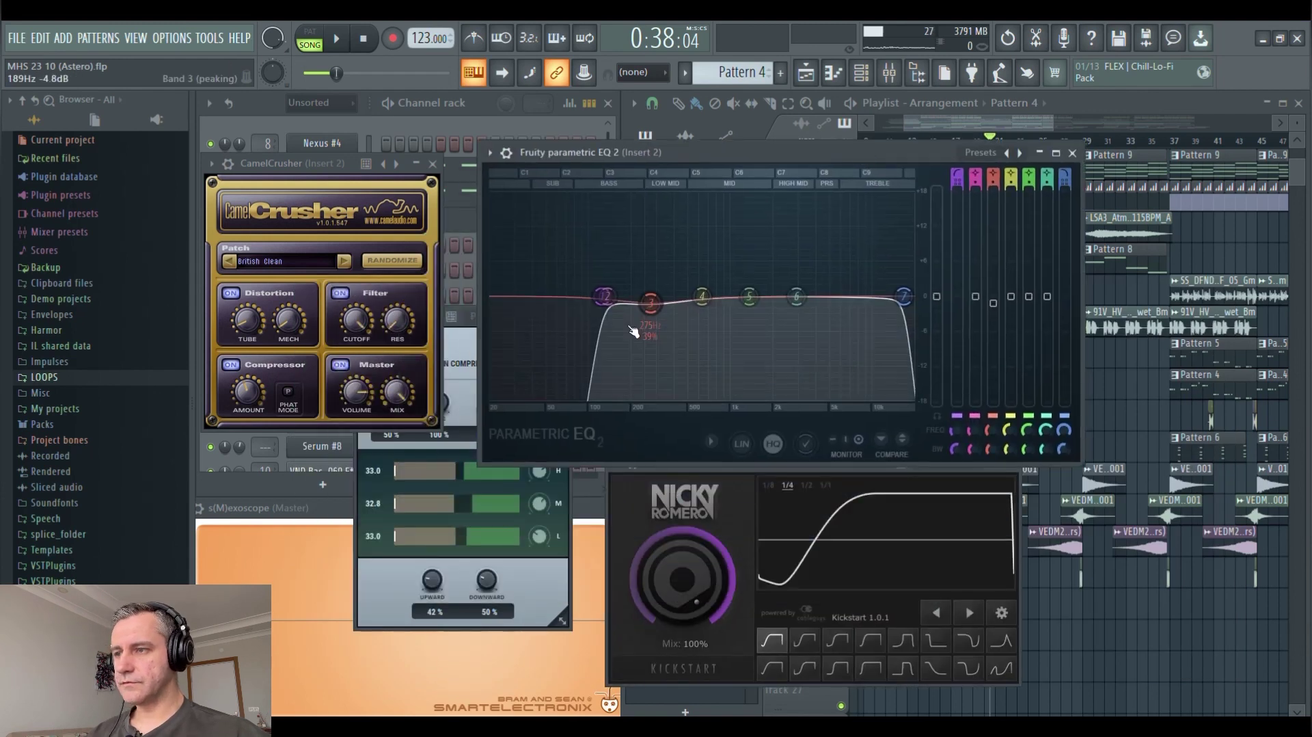
{"action": "left_click", "coordinate": [1075, 157]}
{"action": "left_click", "coordinate": [447, 374]}
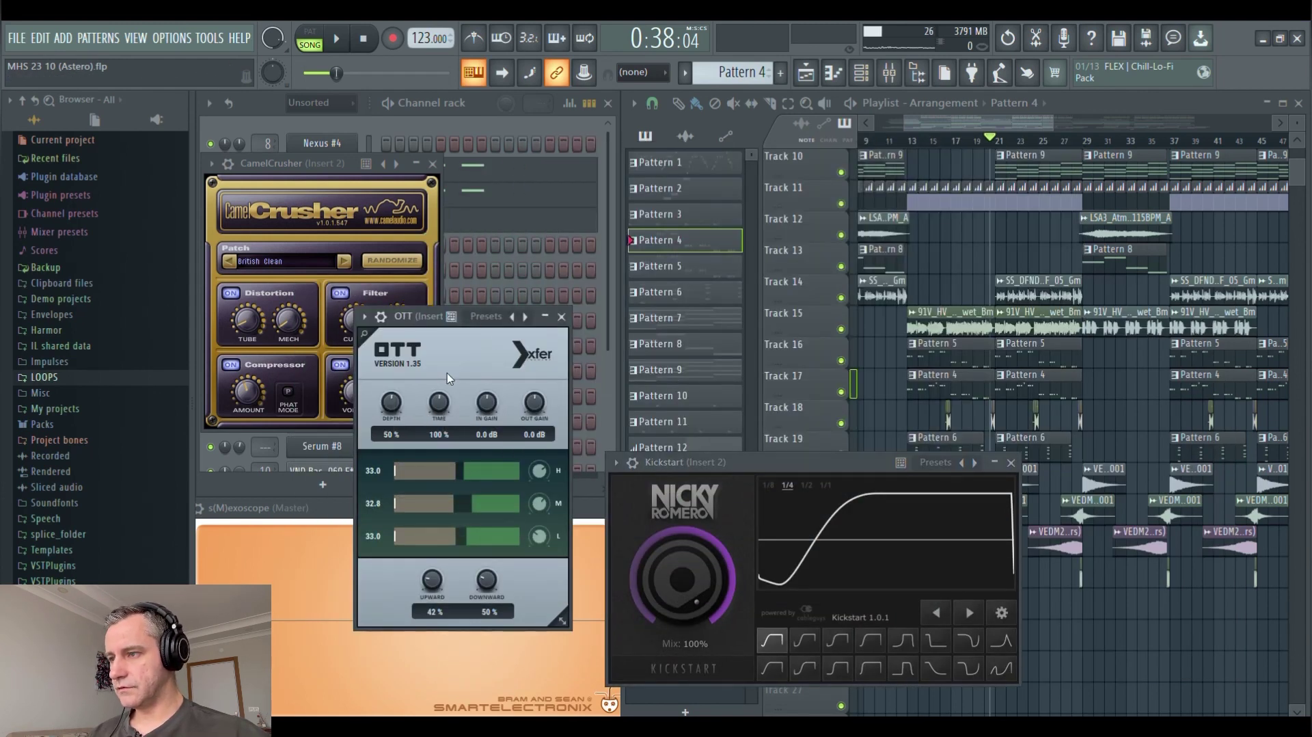
{"action": "left_click", "coordinate": [562, 317]}
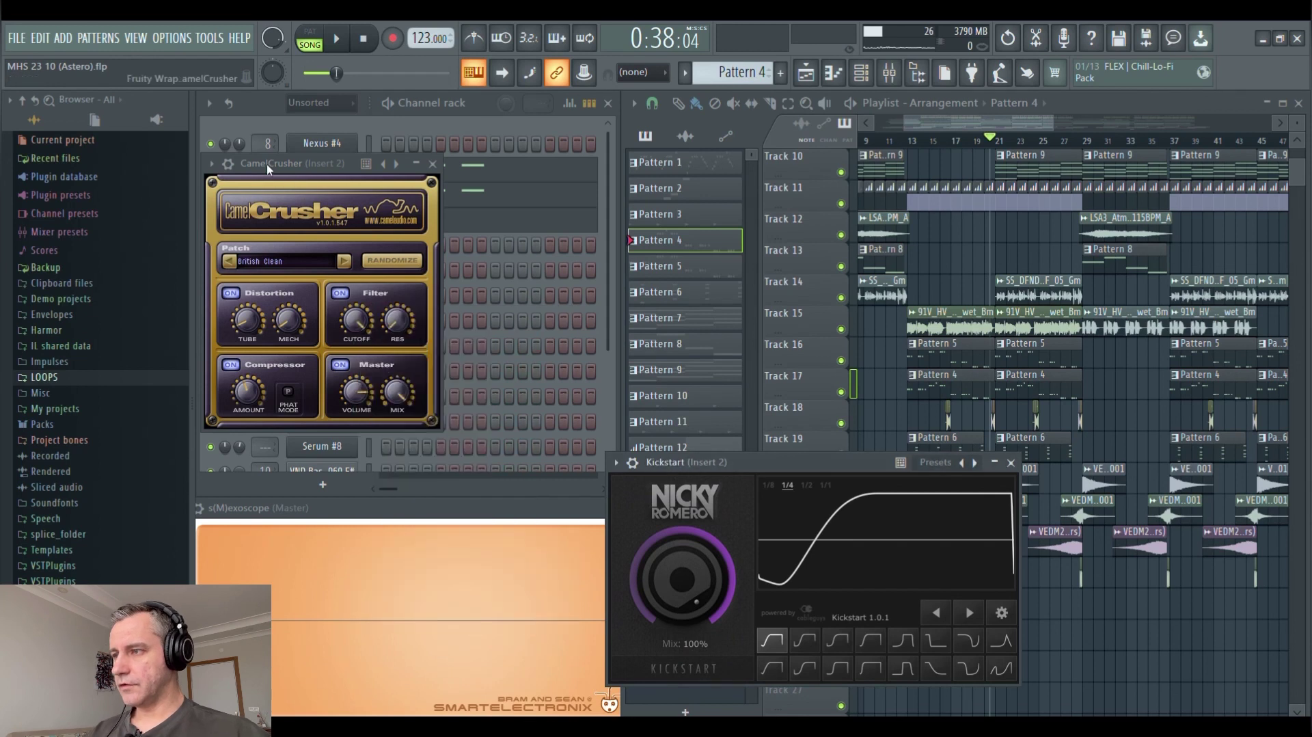
{"action": "left_click", "coordinate": [432, 164]}
{"action": "left_click", "coordinate": [1011, 462]}
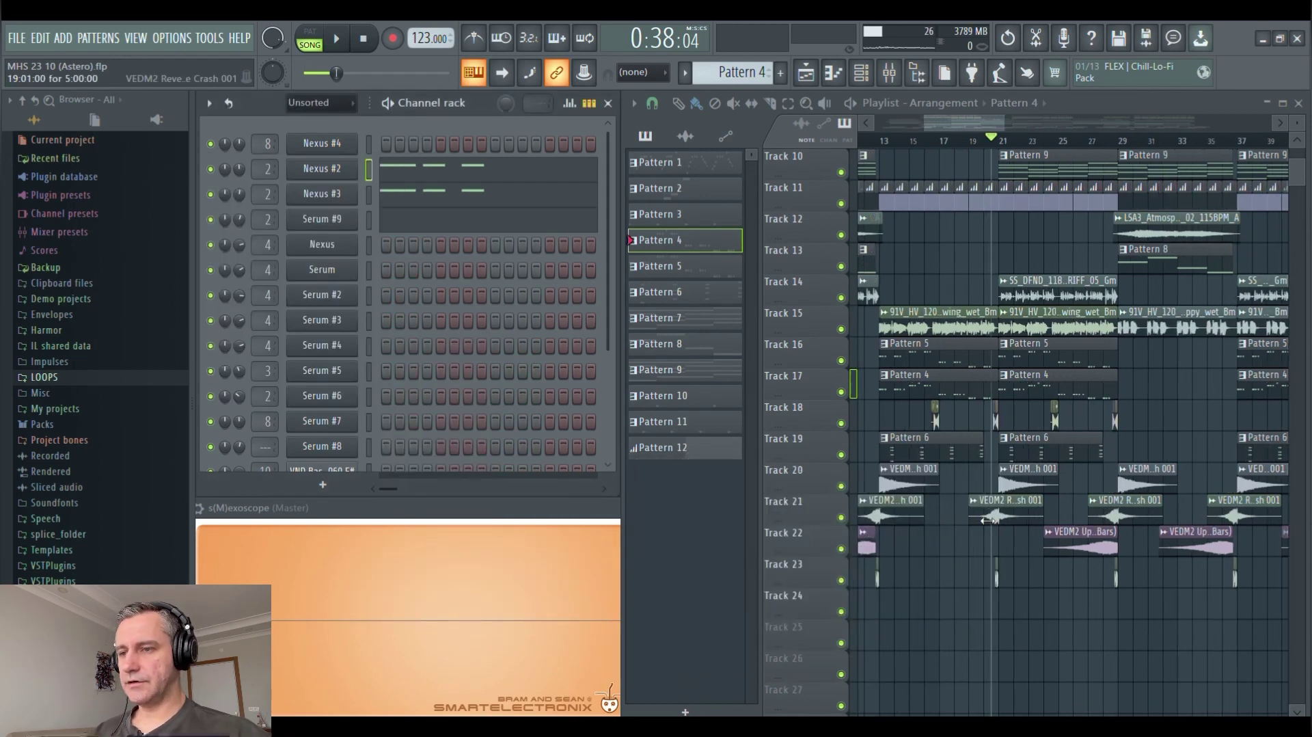
Solo track 19 with its Pattern 6 clips and play it from around bar 15
{"action": "left_click", "coordinate": [969, 456]}
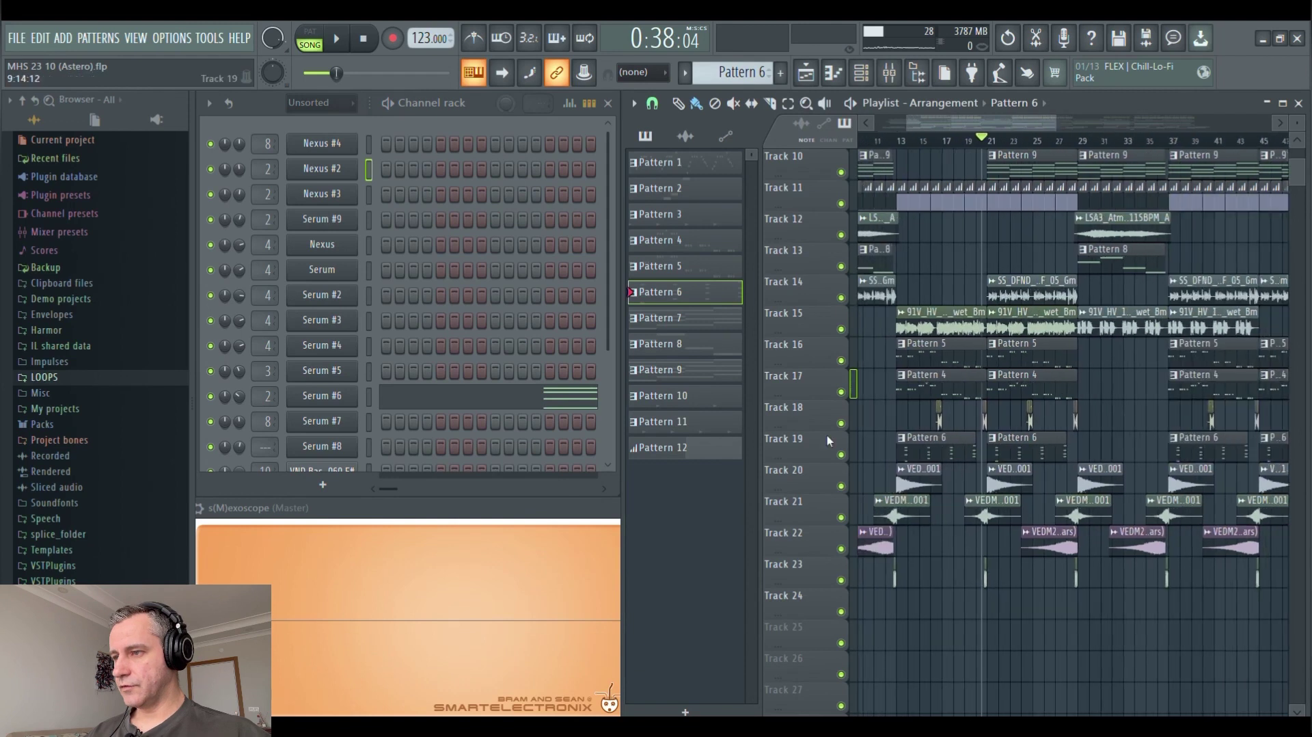
{"action": "left_click", "coordinate": [778, 437], "text": "ctrl"}
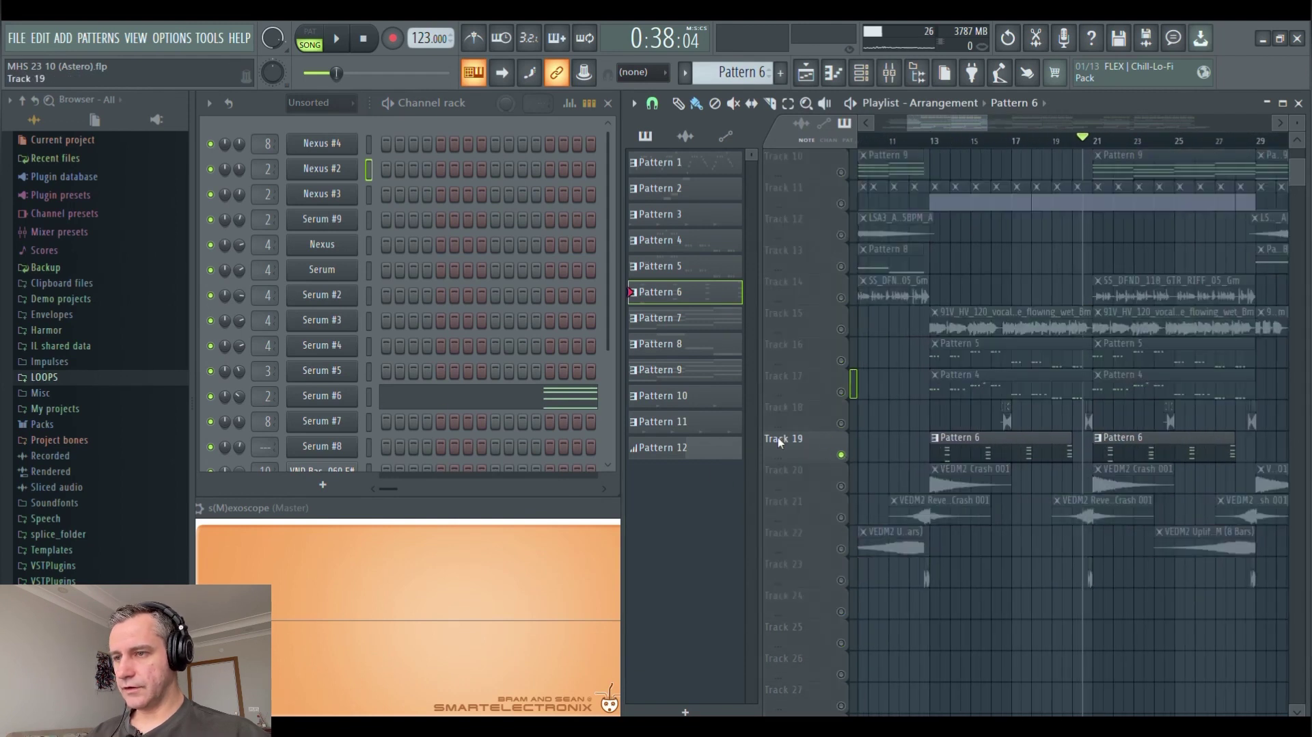
{"action": "scroll", "coordinate": [1060, 322], "scroll_direction": "up", "scroll_amount": 5}
{"action": "left_click", "coordinate": [1113, 137]}
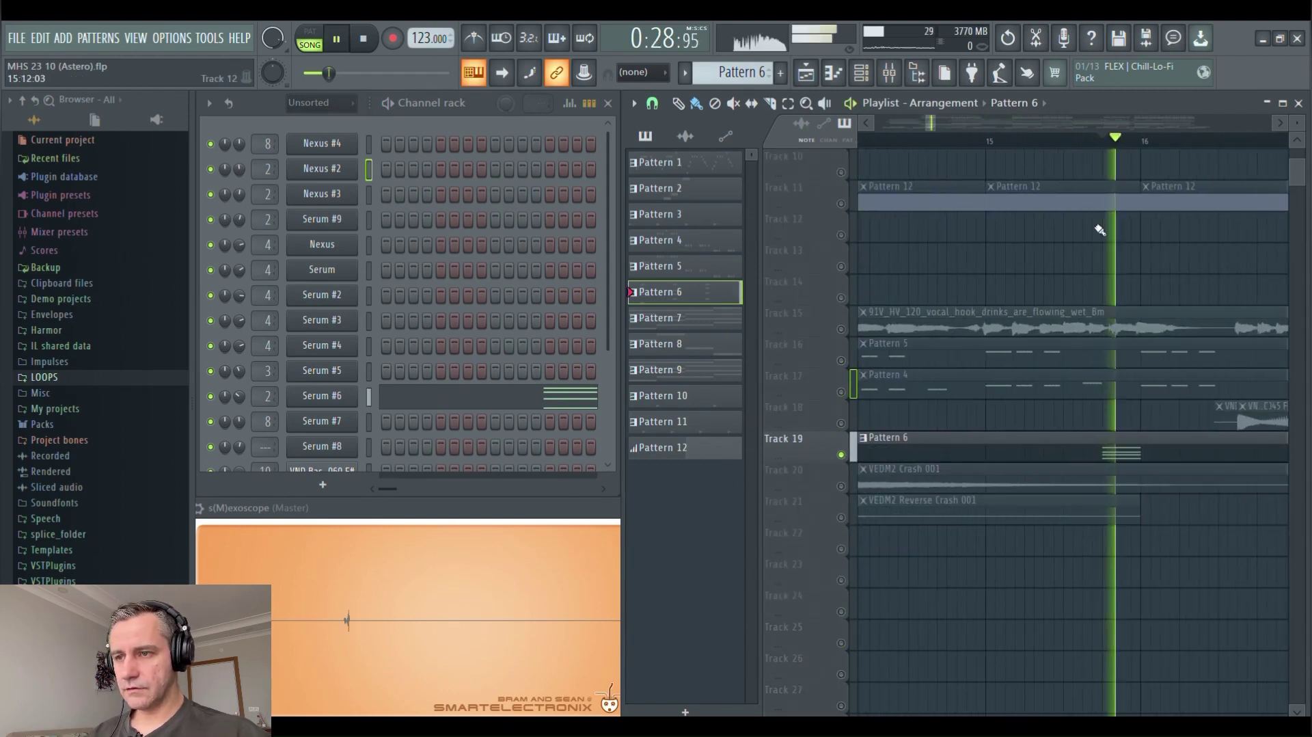
{"action": "scroll", "coordinate": [1132, 167], "scroll_direction": "down", "scroll_amount": 3}
{"action": "left_click", "coordinate": [1121, 142]}
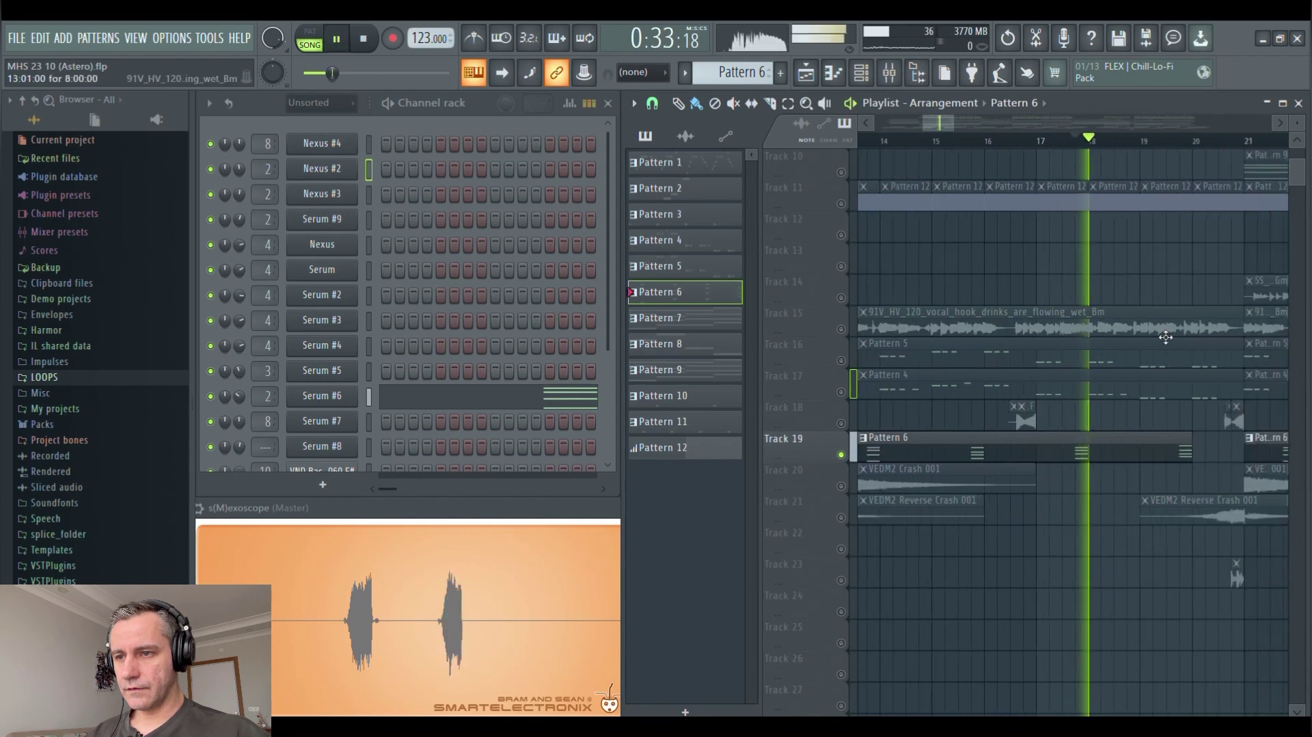
{"action": "key", "text": "space"}
Copy all Serum #7 chord notes of Pattern 7 from the piano roll and return to the playlist
{"action": "scroll", "coordinate": [1174, 469], "scroll_direction": "down", "scroll_amount": 3}
{"action": "scroll", "coordinate": [1174, 468], "scroll_direction": "up", "scroll_amount": 2}
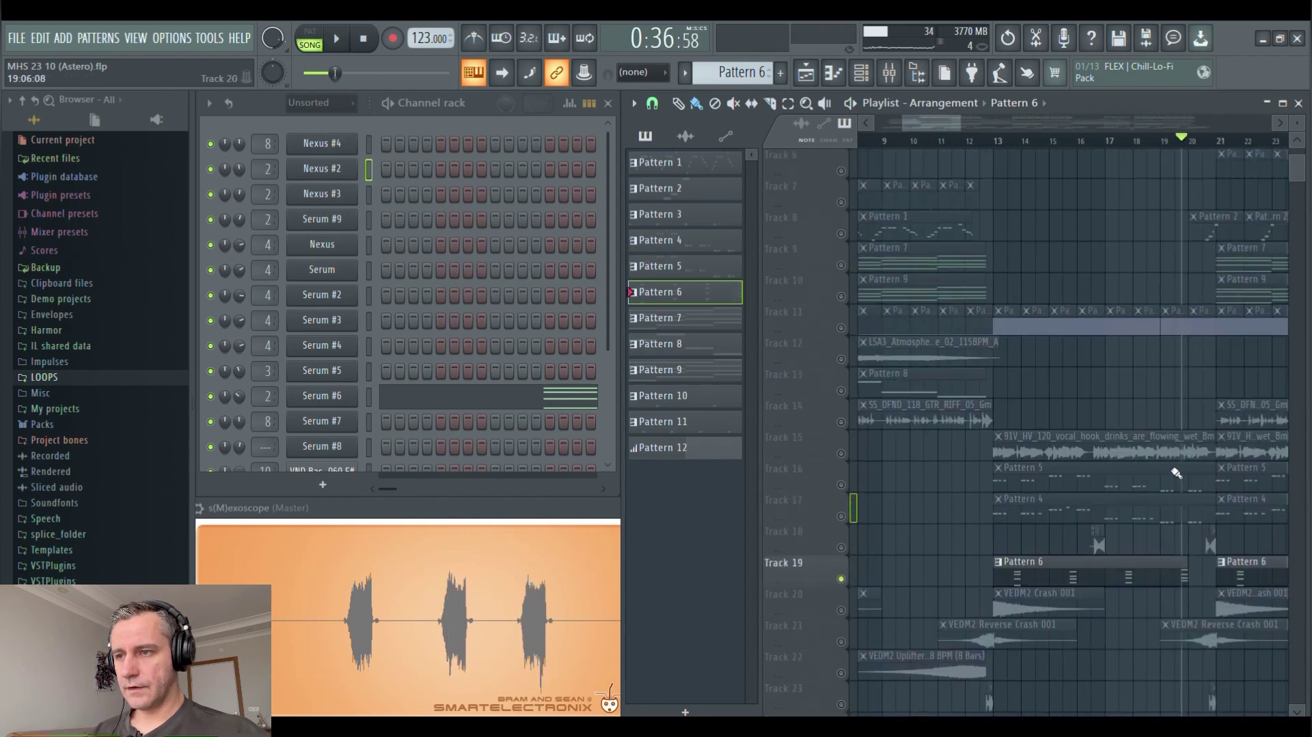
{"action": "left_click", "coordinate": [934, 264]}
{"action": "double_click", "coordinate": [934, 264]}
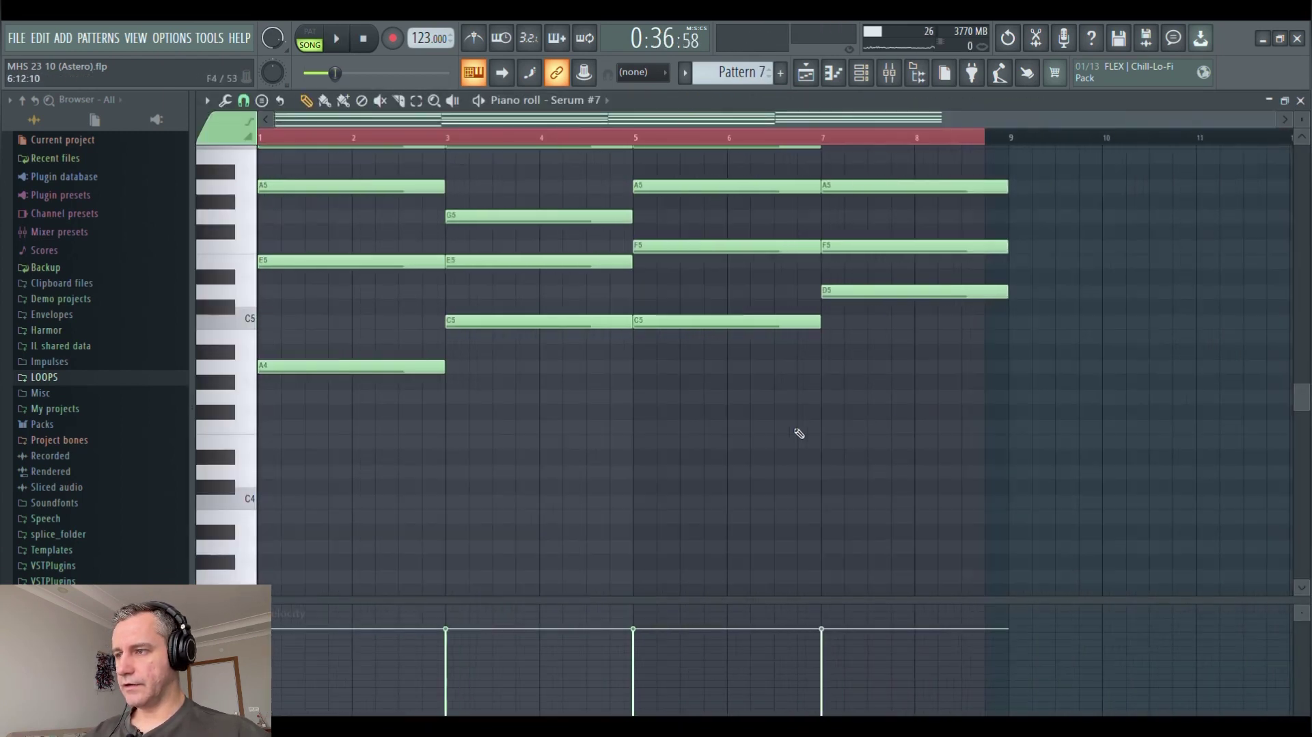
{"action": "key", "text": "ctrl+a"}
{"action": "key", "text": "F7"}
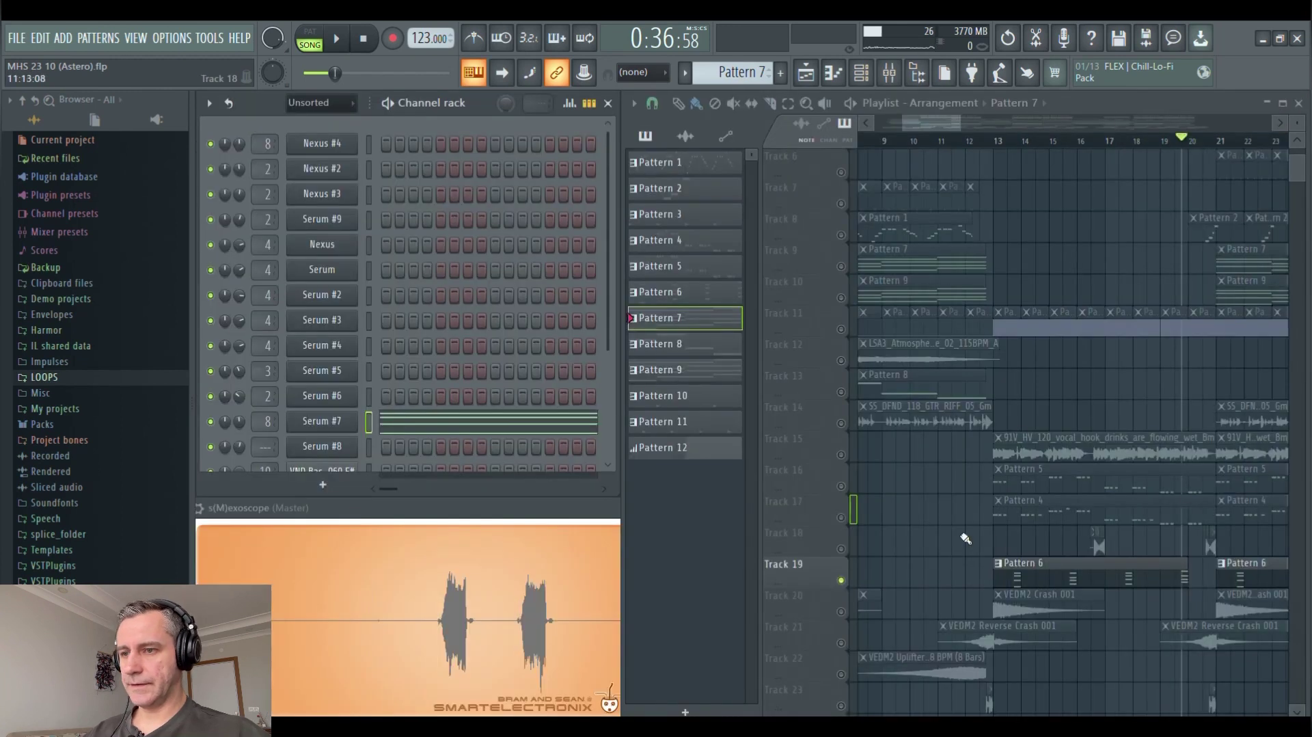
Overlay the copied chords on Pattern 6's Serum #6 notes from bar 1 for comparison, and undo the overlay
{"action": "left_click", "coordinate": [975, 581]}
{"action": "left_click", "coordinate": [462, 404]}
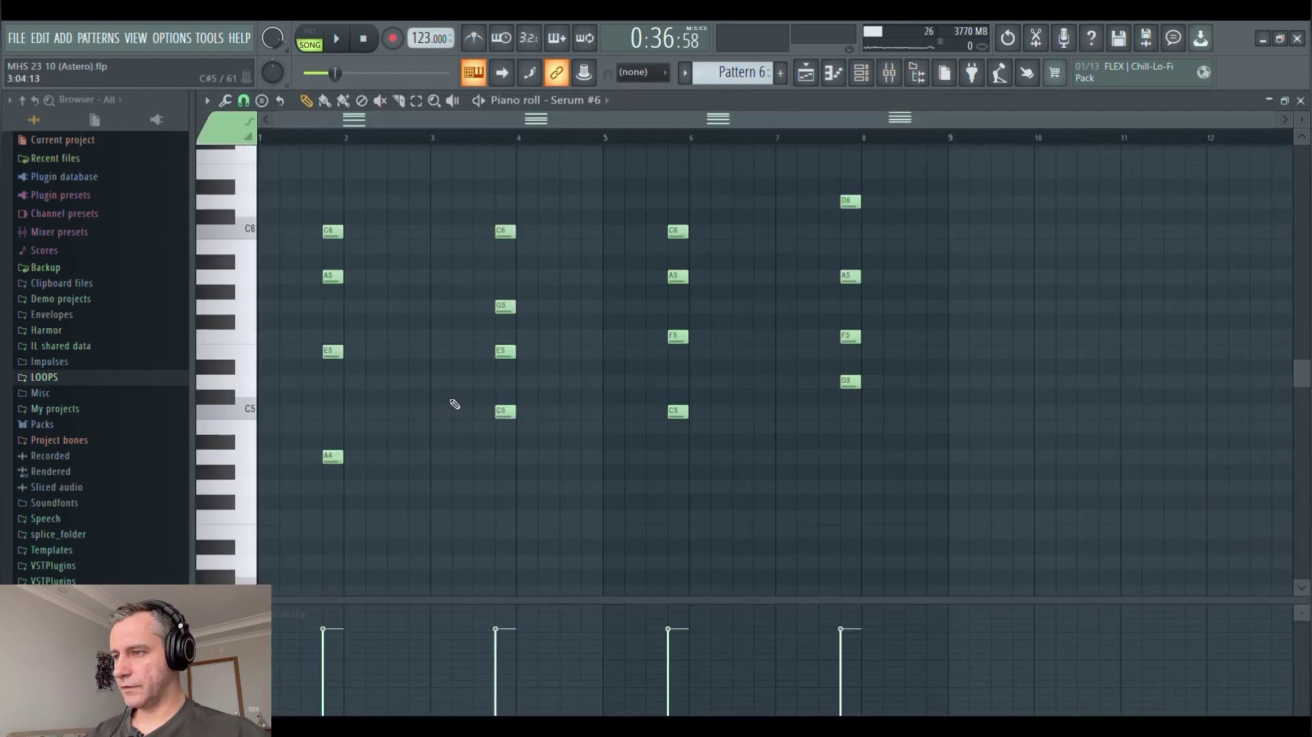
{"action": "key", "text": "ctrl+a"}
{"action": "scroll", "coordinate": [268, 440], "scroll_direction": "up", "scroll_amount": 3}
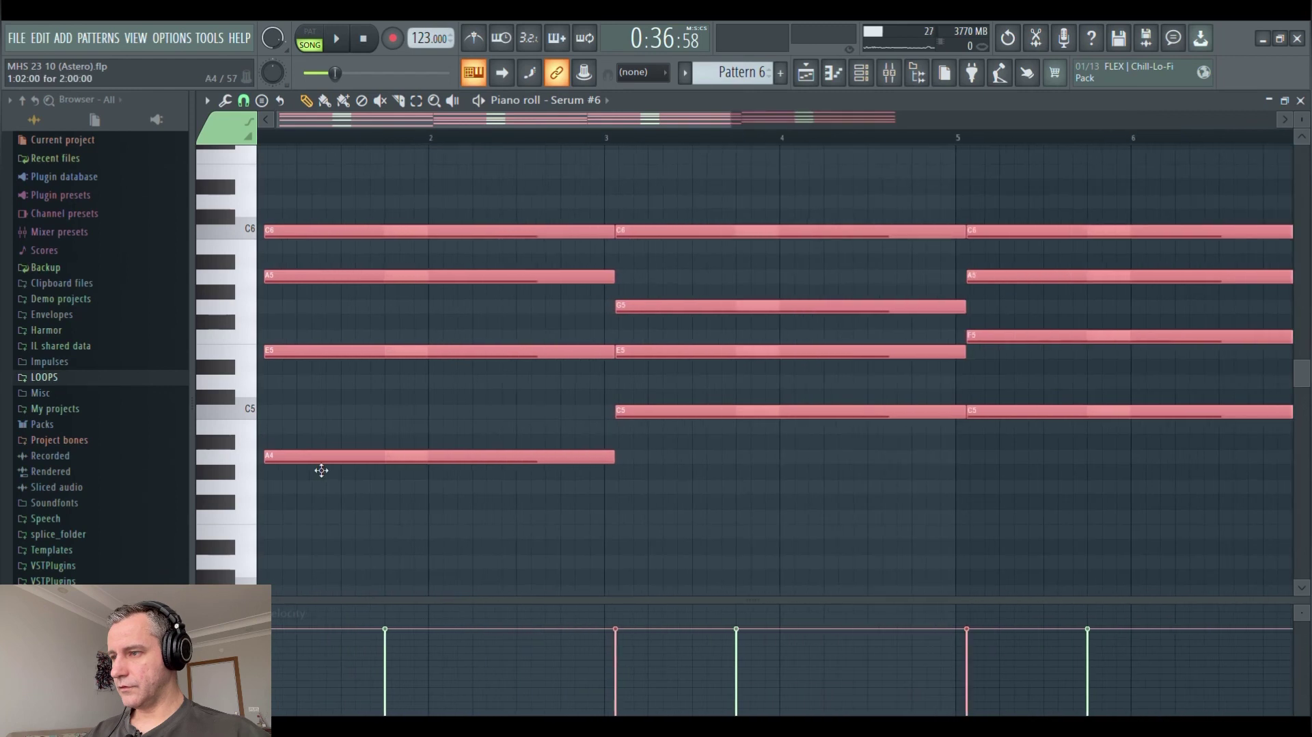
{"action": "left_click_drag", "start_coordinate": [319, 462], "coordinate": [306, 461]}
{"action": "scroll", "coordinate": [307, 456], "scroll_direction": "down", "scroll_amount": 3}
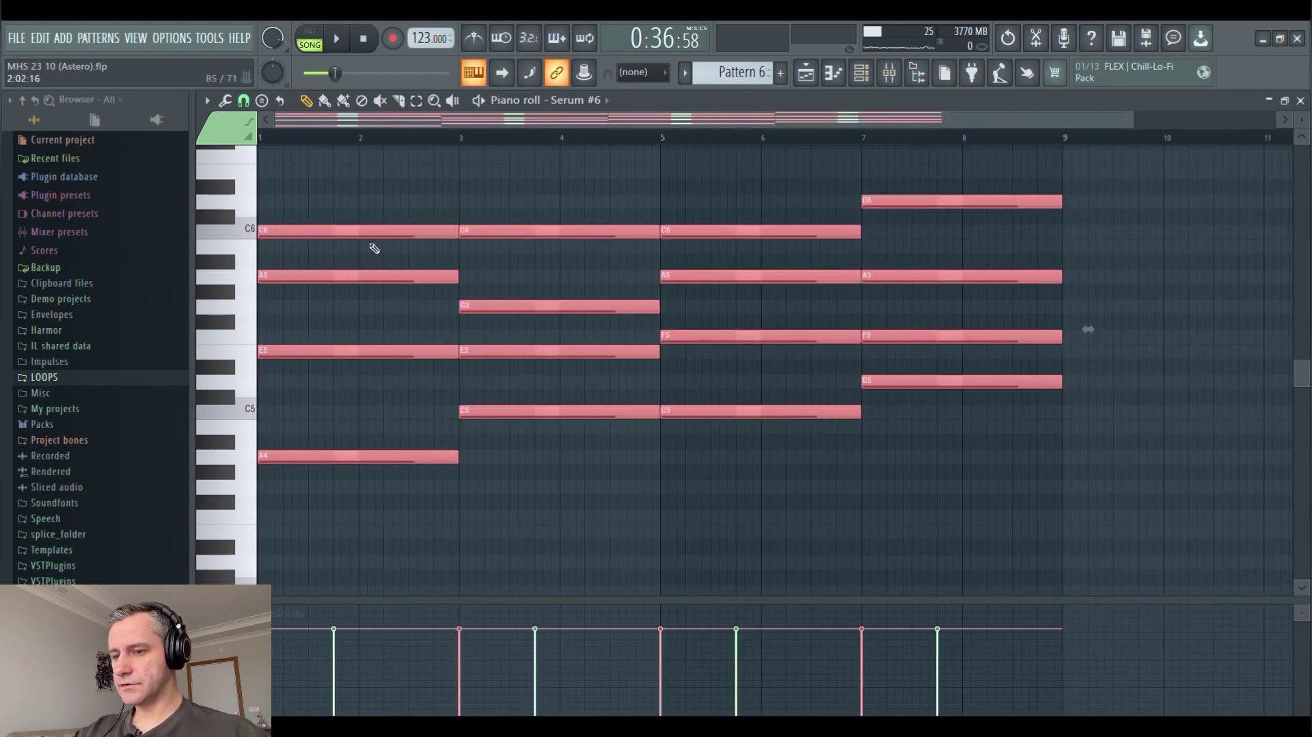
{"action": "key", "text": "ctrl+z"}
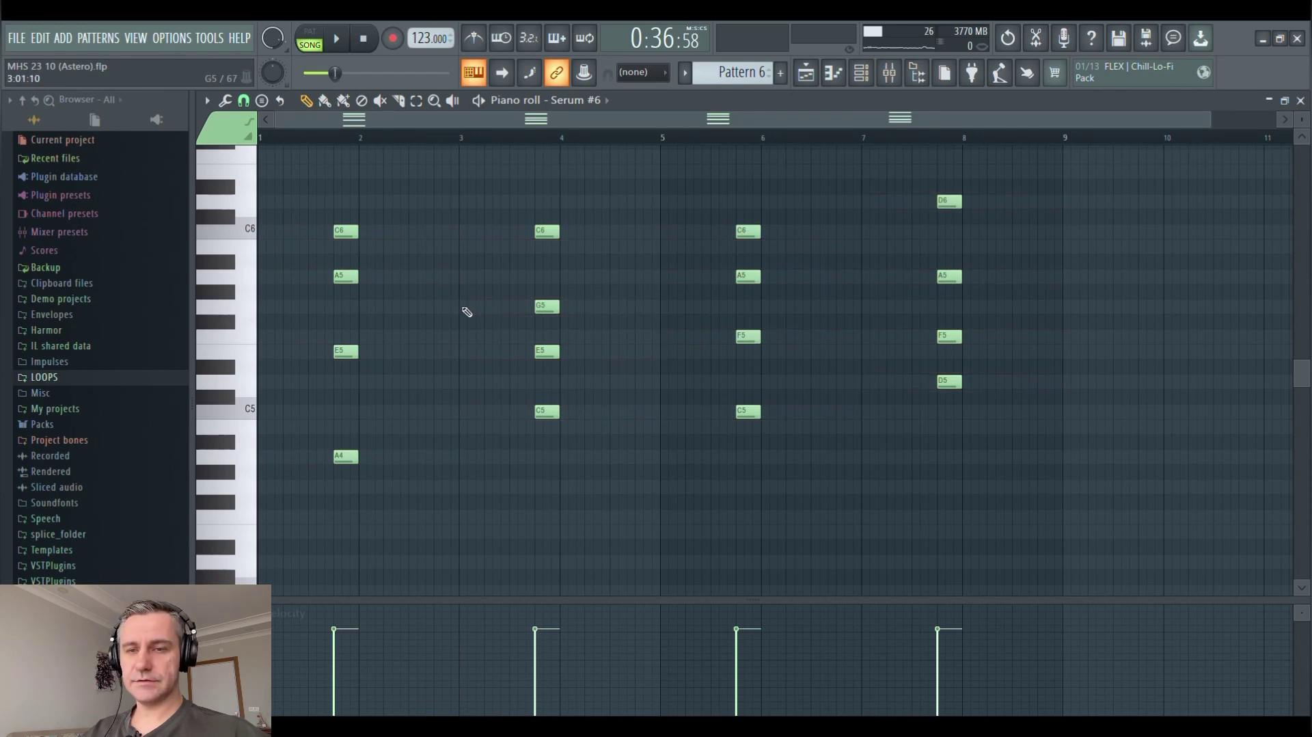
{"action": "key", "text": "F7"}
Leave only tracks 20 to 23 audible and listen to their crash, uplifter and fill clips around bar 13
{"action": "scroll", "coordinate": [991, 397], "scroll_direction": "down", "scroll_amount": 3}
{"action": "scroll", "coordinate": [975, 452], "scroll_direction": "down", "scroll_amount": 2}
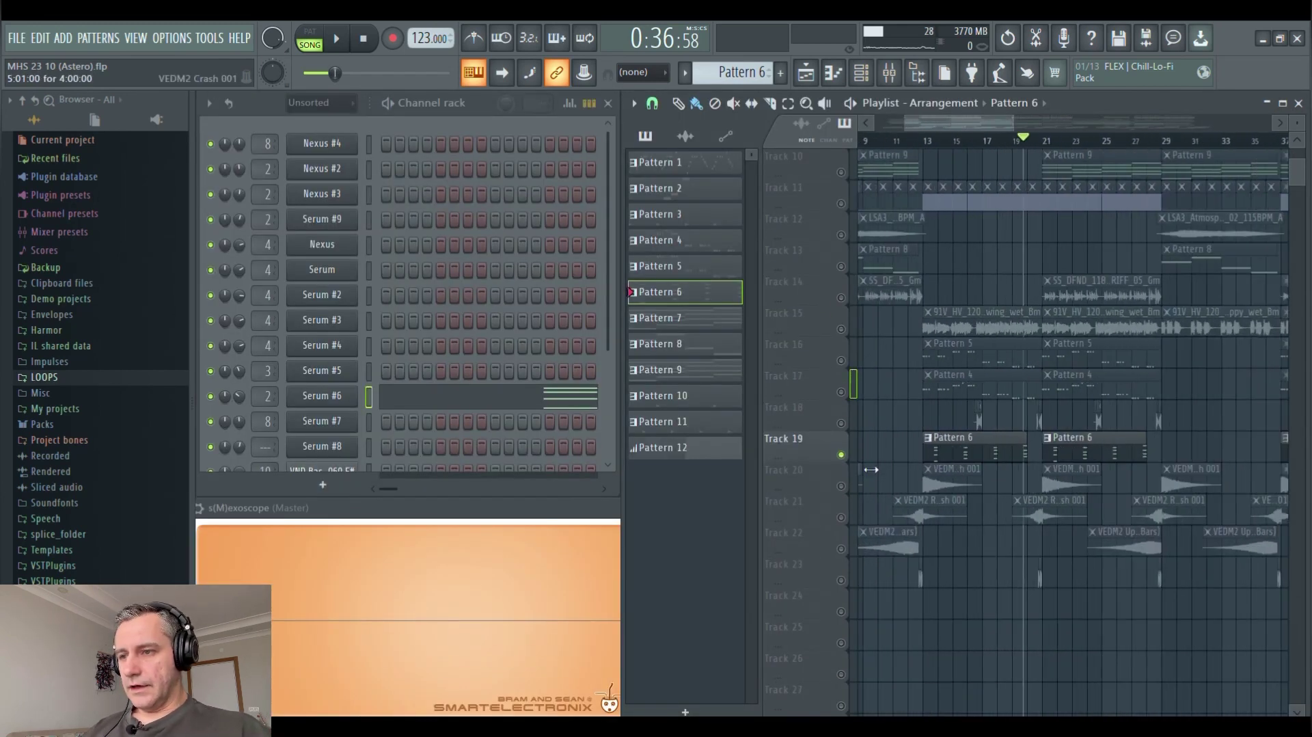
{"action": "left_click_drag", "start_coordinate": [841, 455], "coordinate": [848, 566]}
{"action": "scroll", "coordinate": [914, 519], "scroll_direction": "up", "scroll_amount": 4}
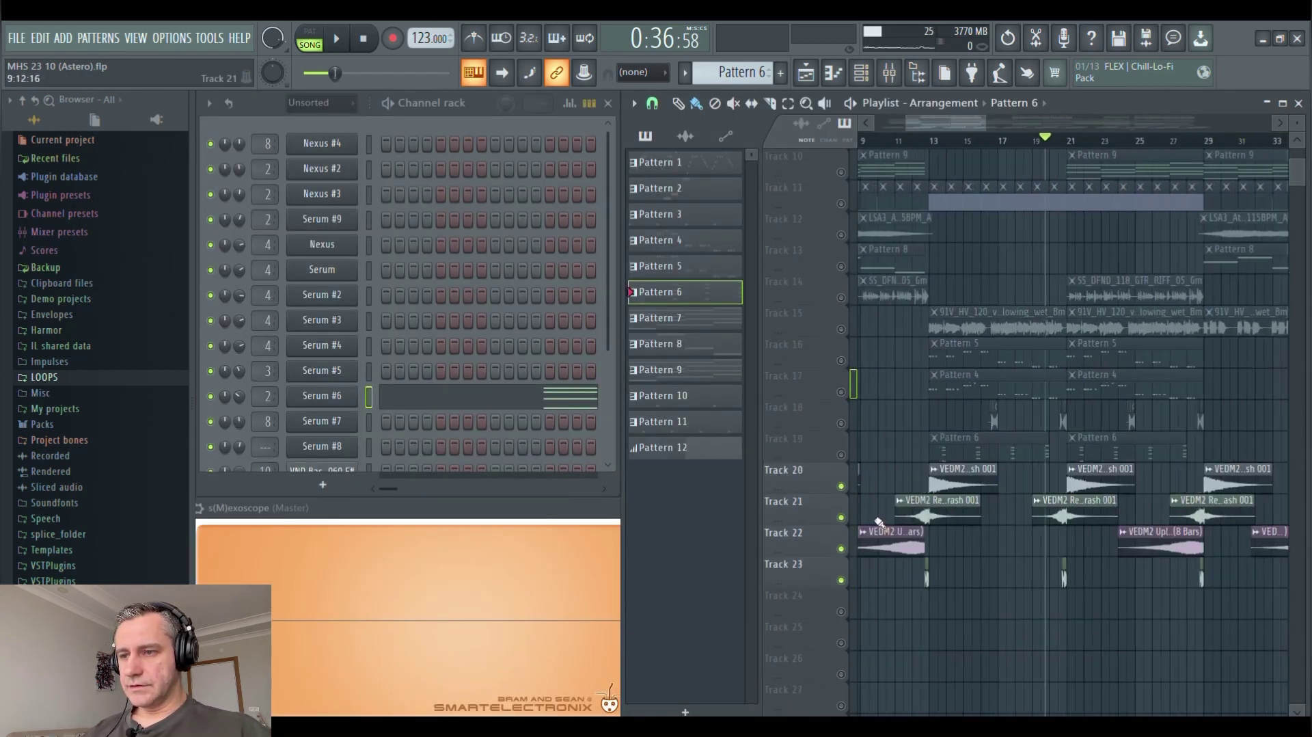
{"action": "key", "text": "space"}
{"action": "scroll", "coordinate": [1007, 519], "scroll_direction": "up", "scroll_amount": 1}
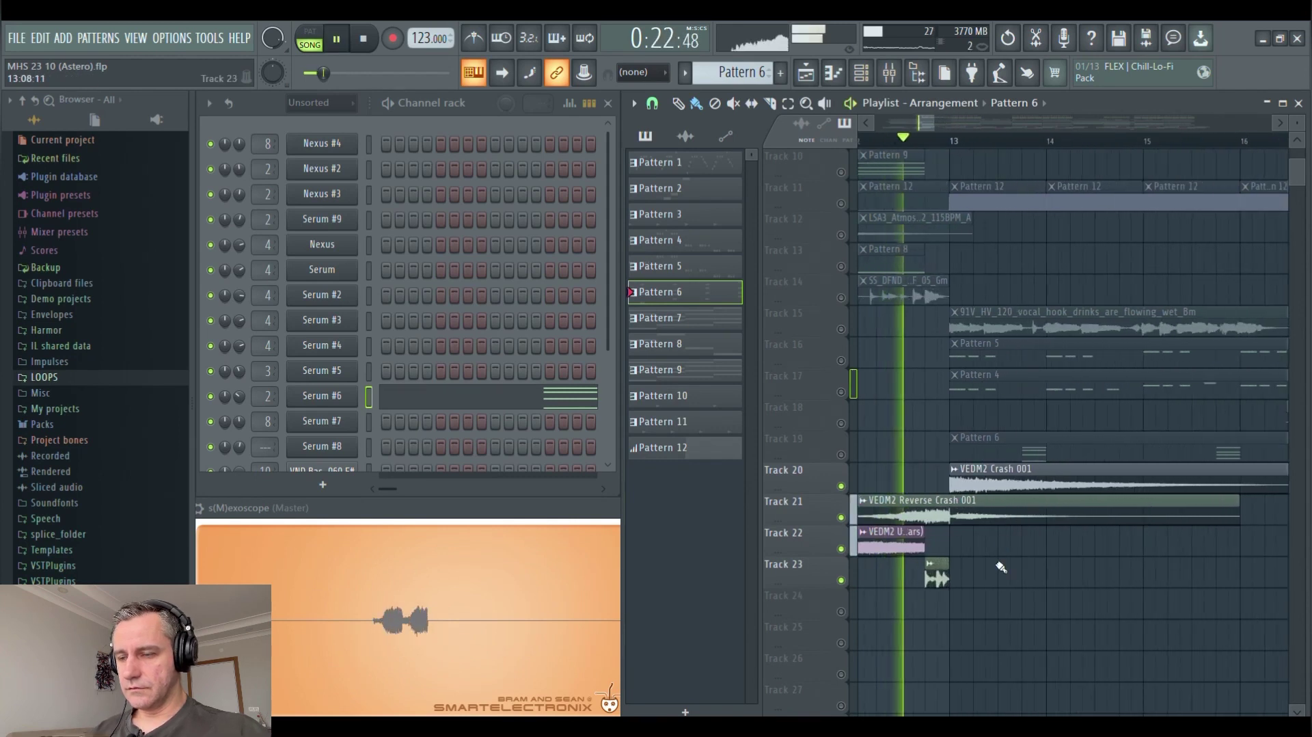
{"action": "scroll", "coordinate": [919, 496], "scroll_direction": "down", "scroll_amount": 4}
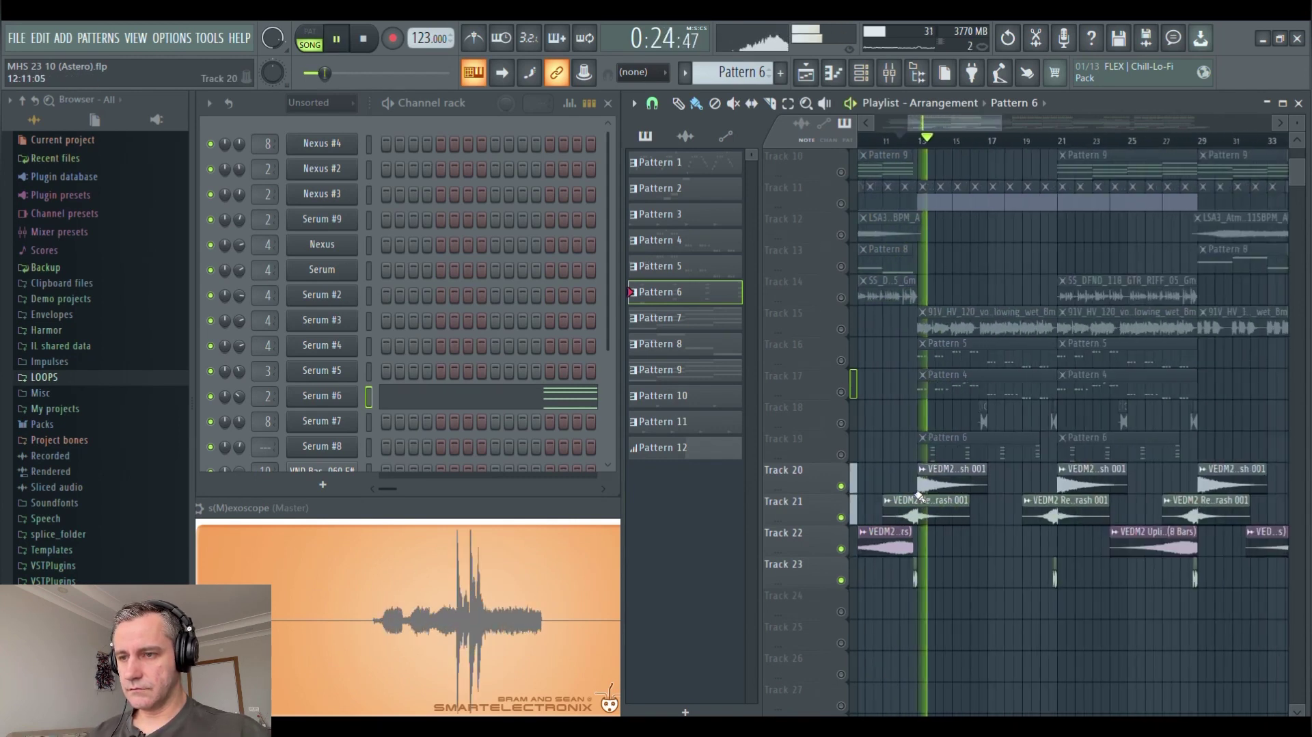
{"action": "key", "text": "space"}
Maximize the playlist, unmute all of its tracks, and show the arrangement from track 1
{"action": "left_click", "coordinate": [1291, 104]}
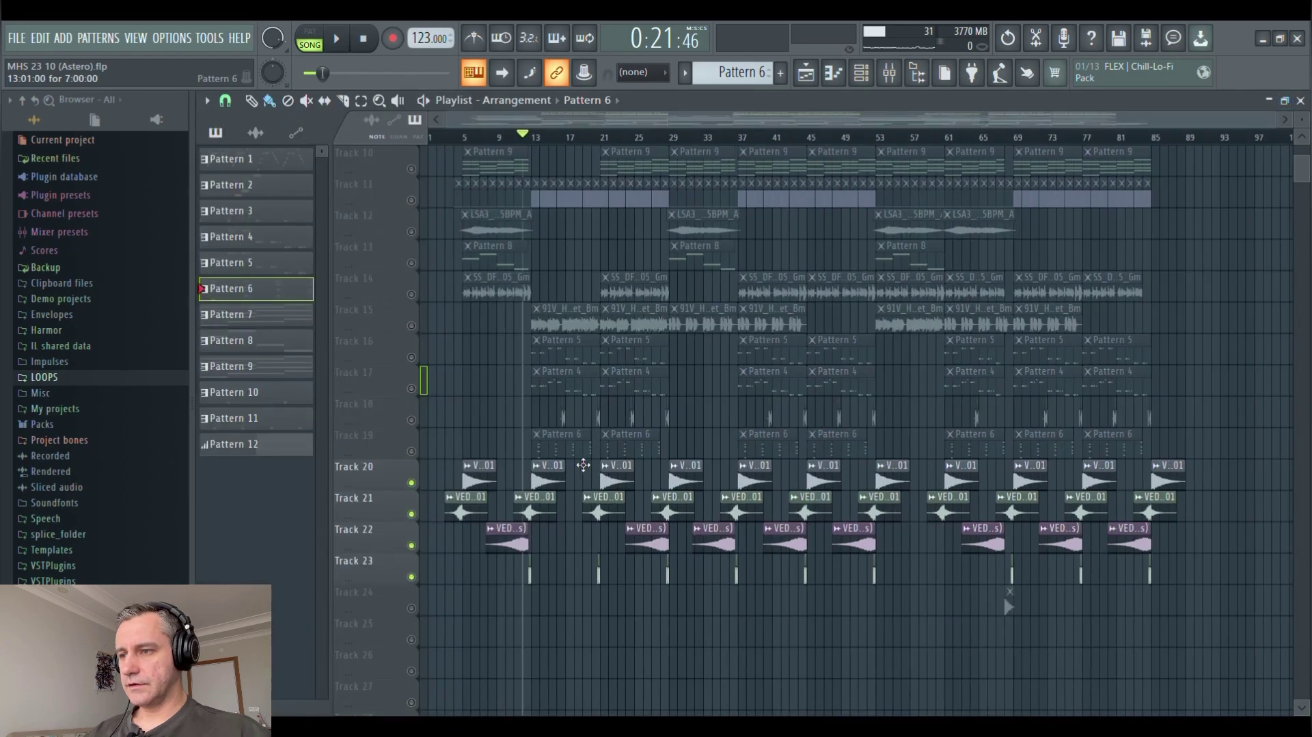
{"action": "right_click", "coordinate": [411, 424]}
{"action": "right_click", "coordinate": [411, 425]}
{"action": "scroll", "coordinate": [413, 428], "scroll_direction": "up", "scroll_amount": 2}
{"action": "scroll", "coordinate": [413, 428], "scroll_direction": "up", "scroll_amount": 3}
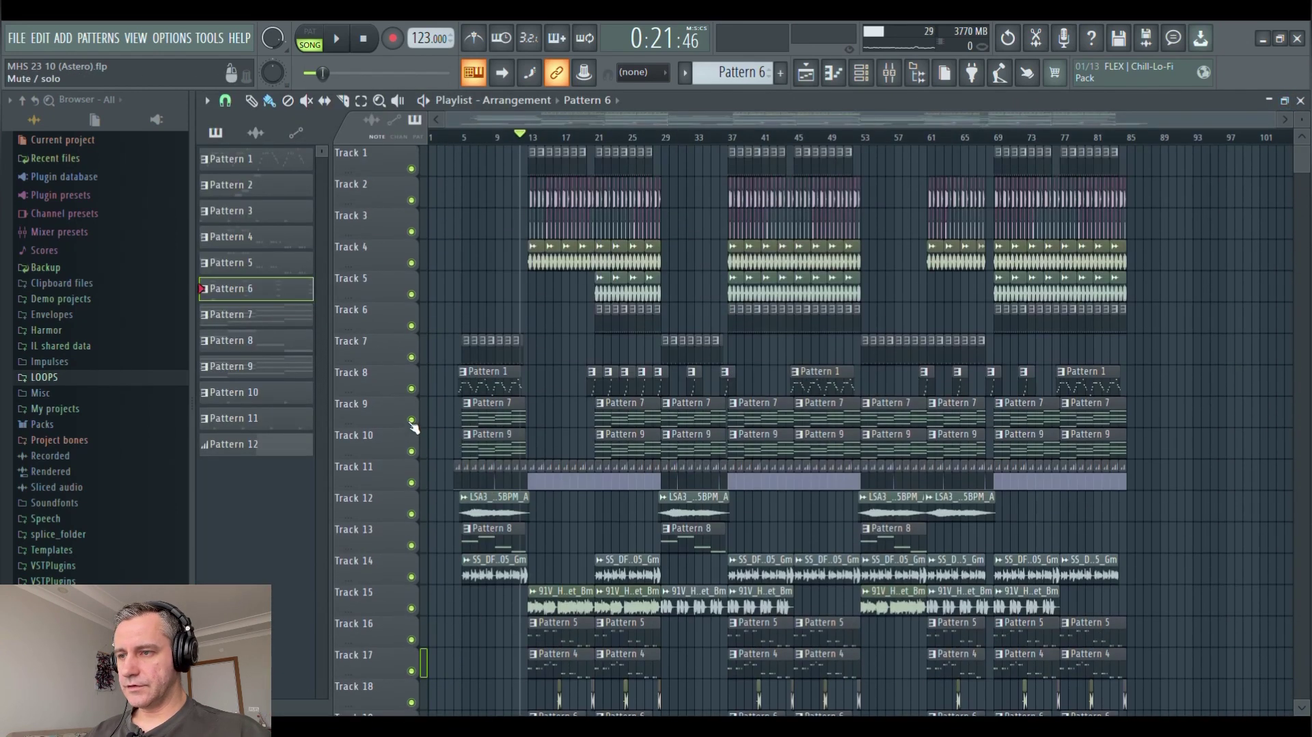
{"action": "scroll", "coordinate": [550, 276], "scroll_direction": "up", "scroll_amount": 4}
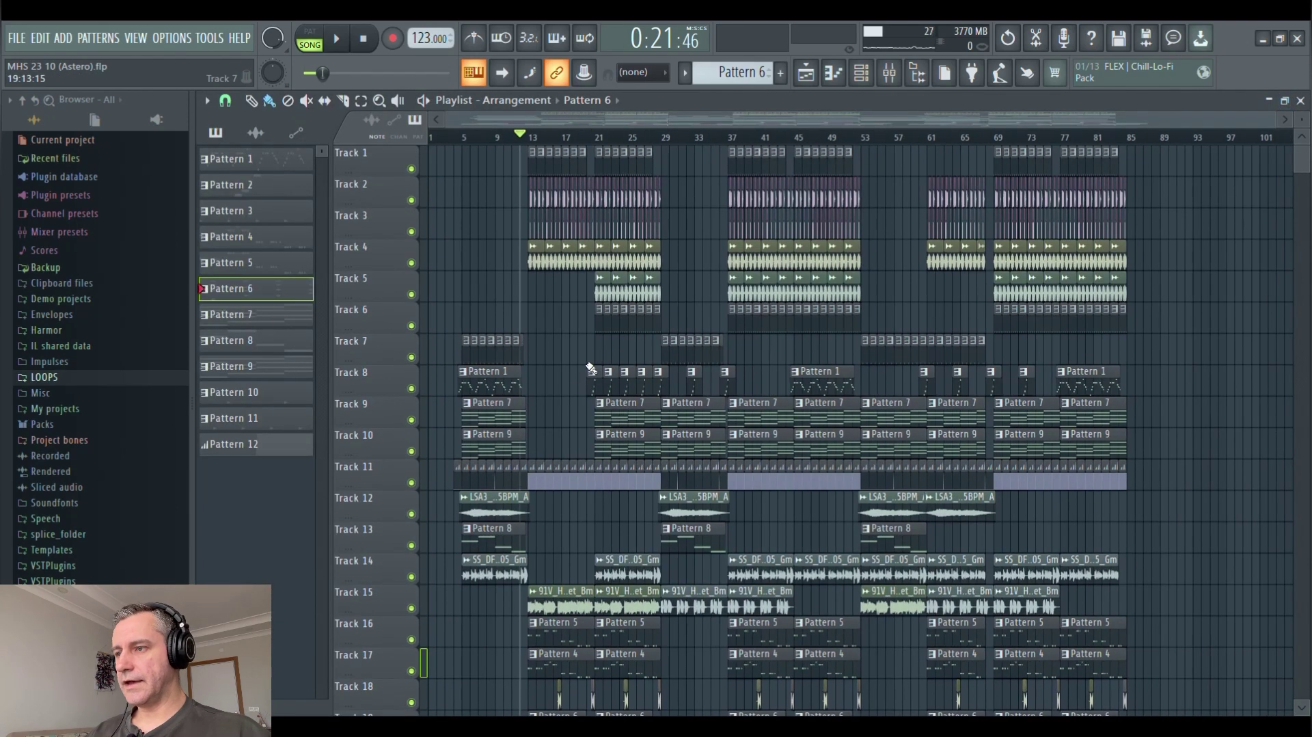
Reset the song position to the start and examine Pattern 1's Nexus and Serum layers in the channel rack
{"action": "left_click", "coordinate": [363, 38]}
{"action": "scroll", "coordinate": [682, 190], "scroll_direction": "down", "scroll_amount": 4}
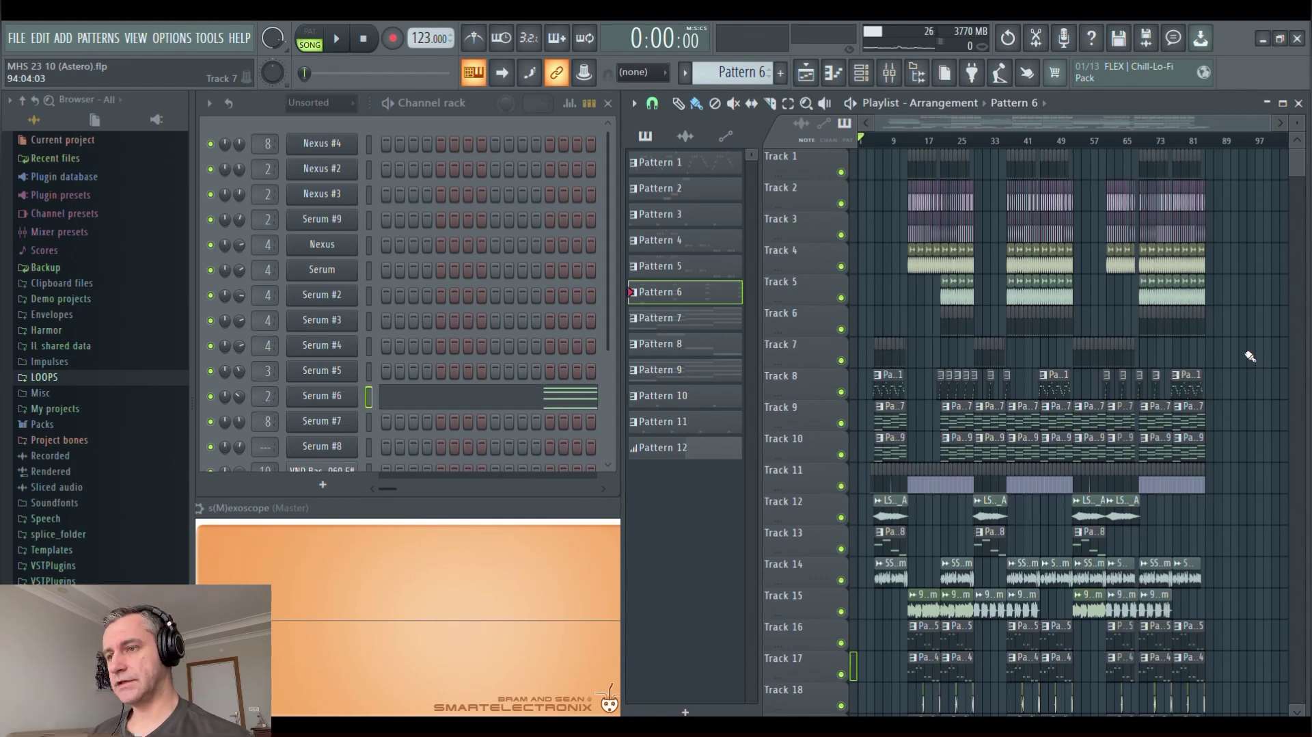
{"action": "left_click", "coordinate": [888, 376]}
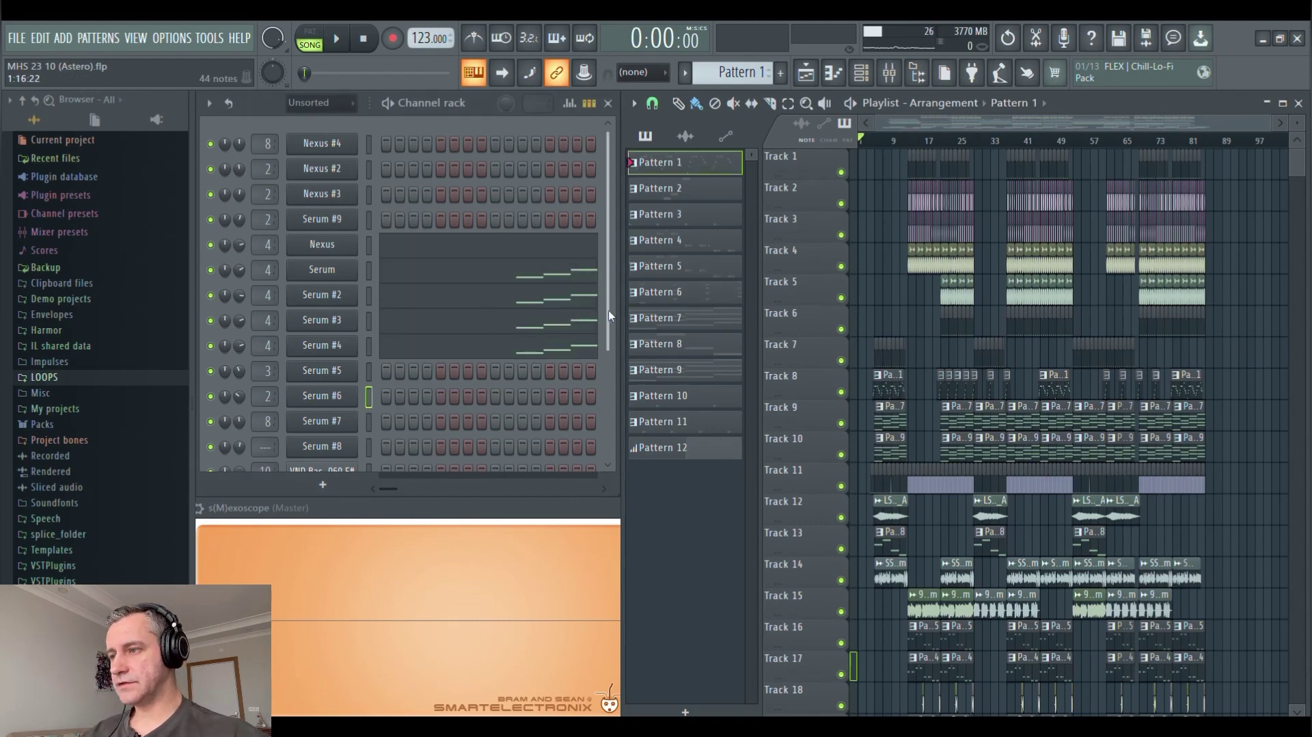
{"action": "scroll", "coordinate": [610, 302], "scroll_direction": "down", "scroll_amount": 2}
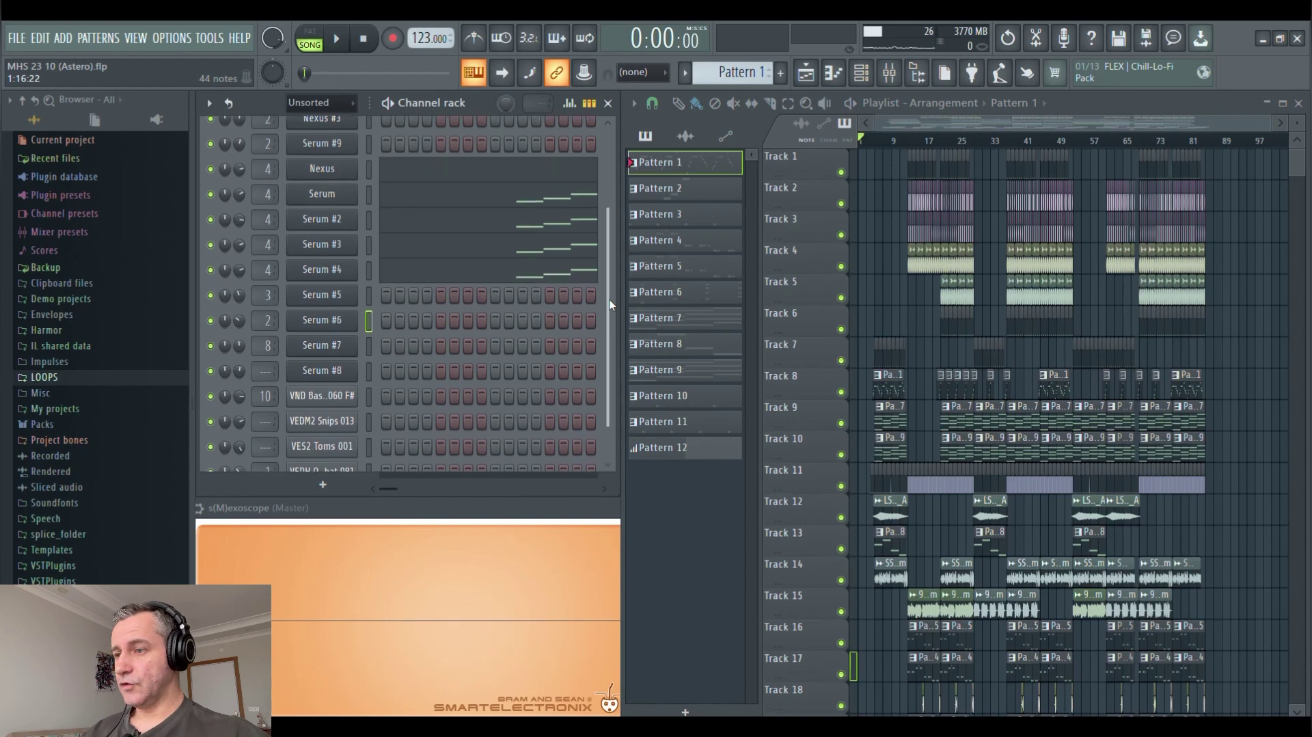
{"action": "scroll", "coordinate": [610, 302], "scroll_direction": "up", "scroll_amount": 2}
{"action": "scroll", "coordinate": [912, 336], "scroll_direction": "up", "scroll_amount": 2}
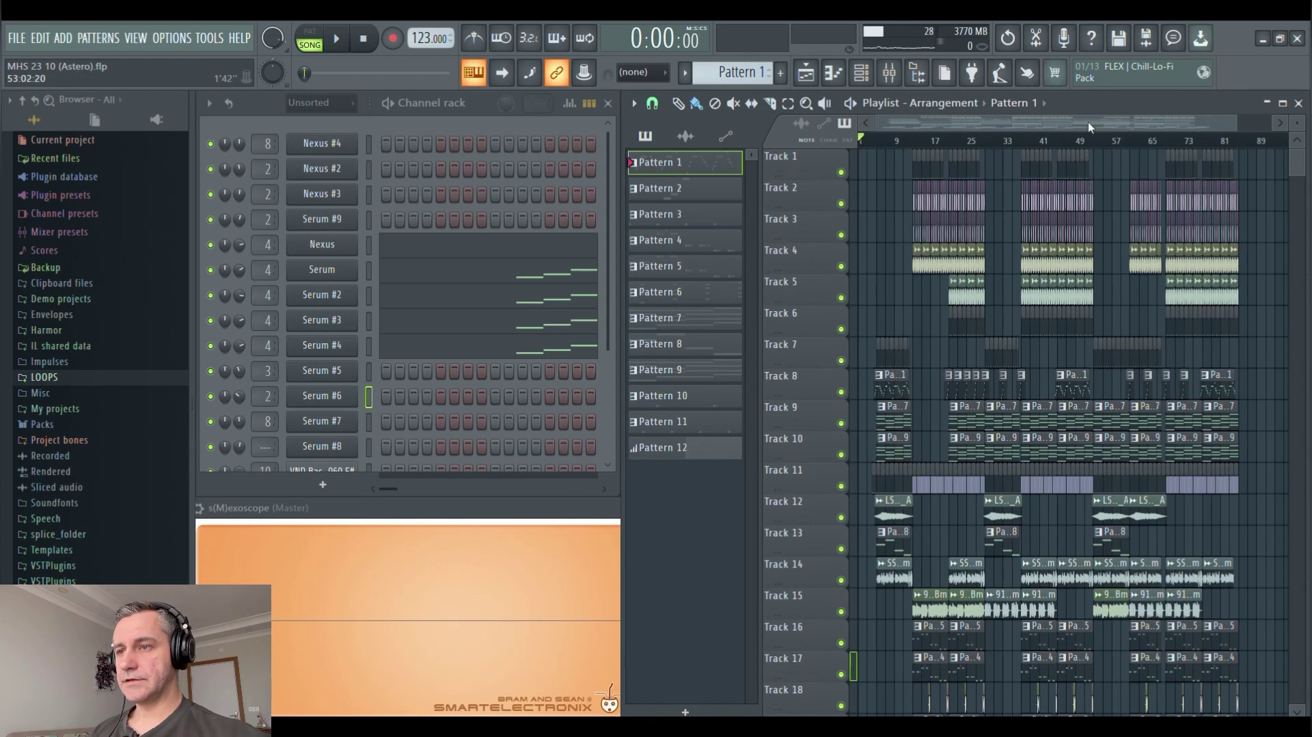
{"action": "scroll", "coordinate": [1080, 378], "scroll_direction": "down", "scroll_amount": 2}
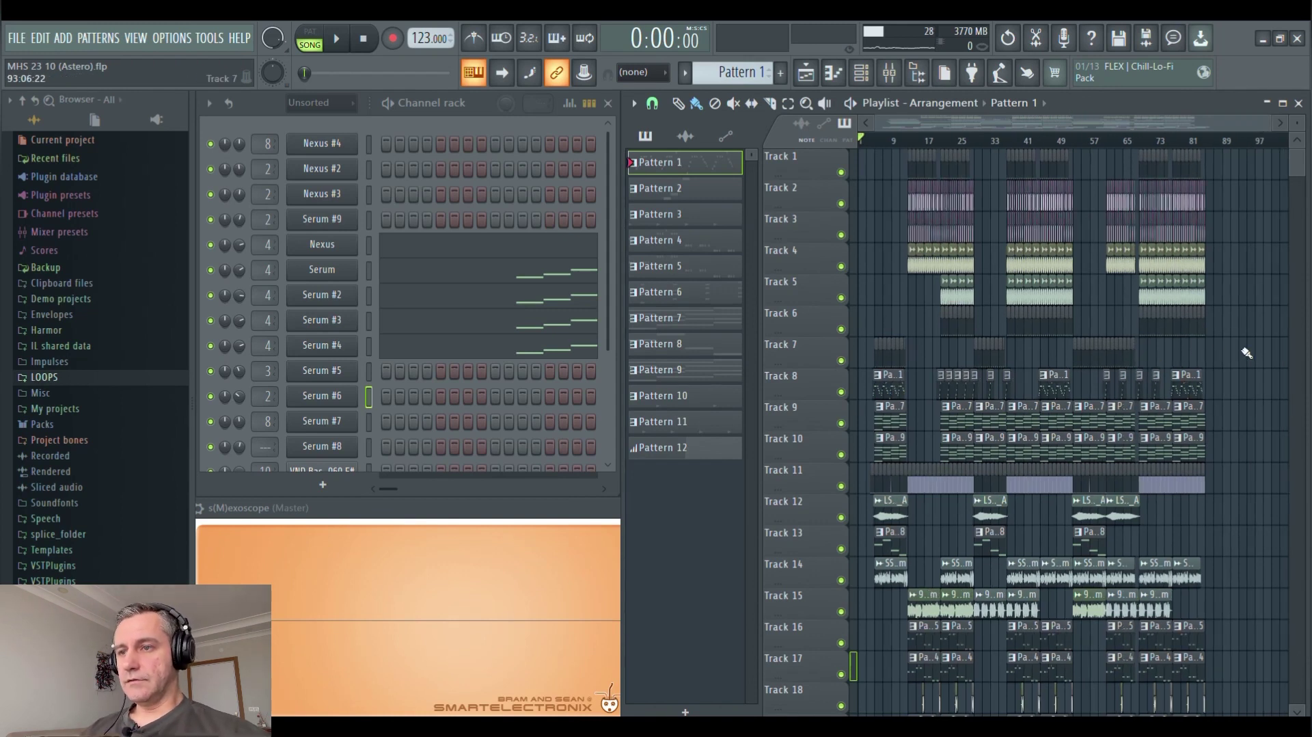